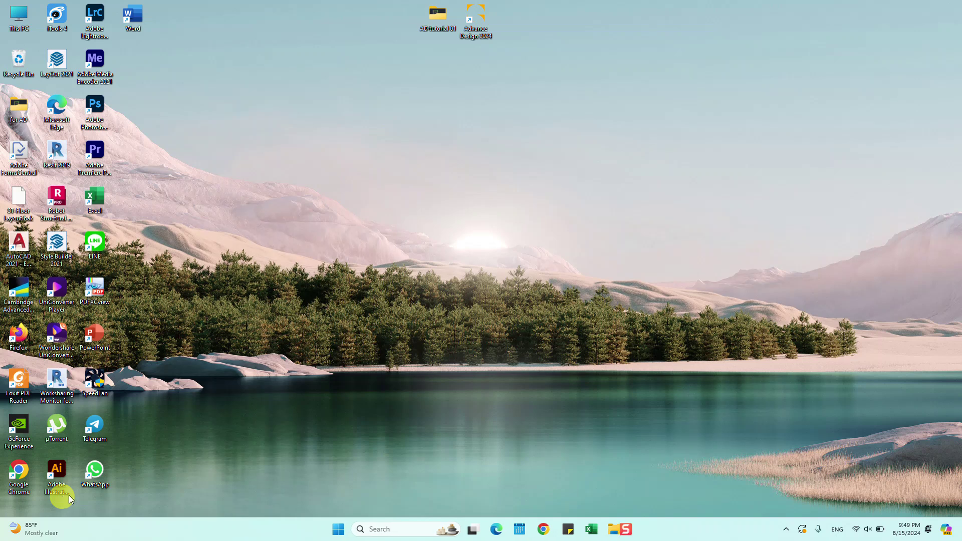
Open ST-Floor Layout.dwg from the AD tutorial 01 folder and dismiss the proxy notice
double_click(443, 27)
double_click(223, 107)
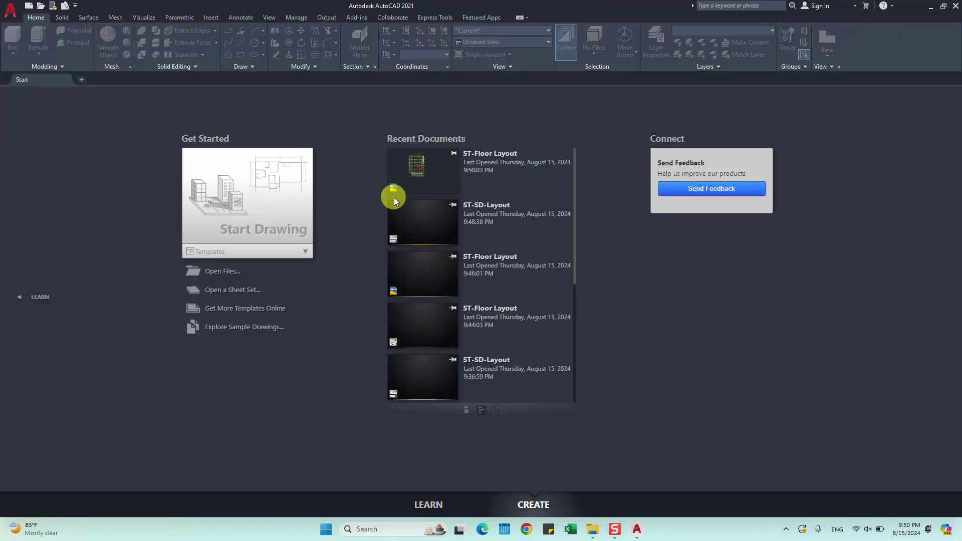
left_click(395, 197)
left_click(387, 281)
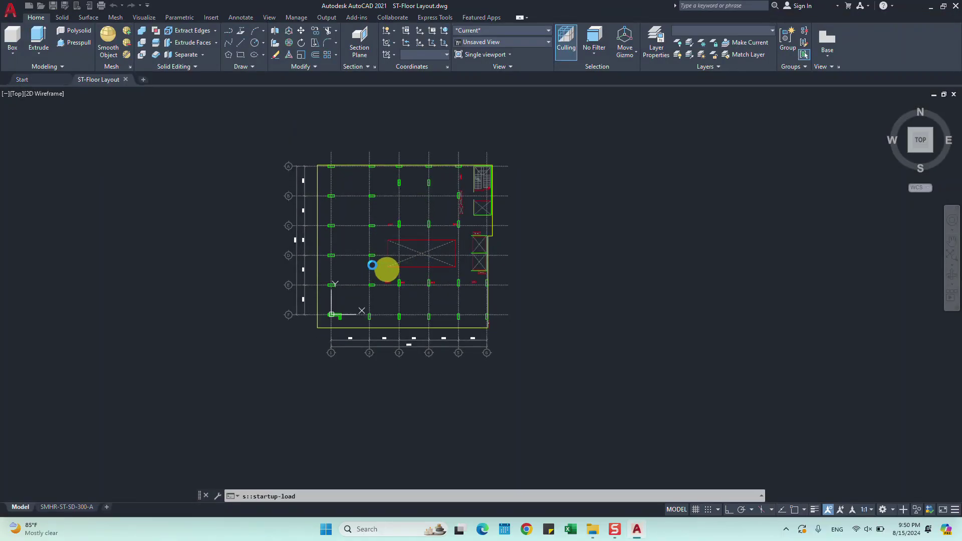
Zoom and pan around the floor plan to review the full column grid
scroll(370, 263, "up", 4)
middle_click_drag(423, 247, 439, 199)
scroll(444, 236, "down", 3)
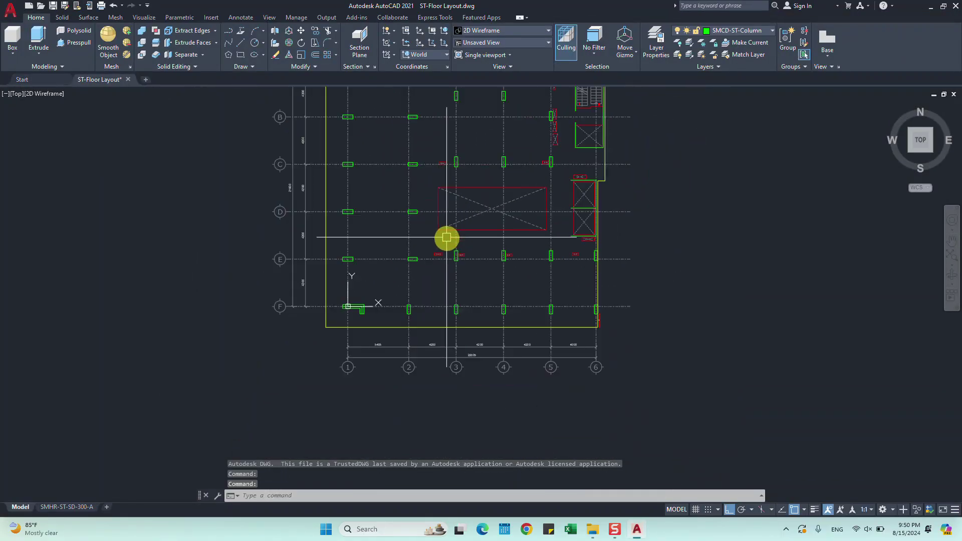
middle_click_drag(538, 239, 488, 283)
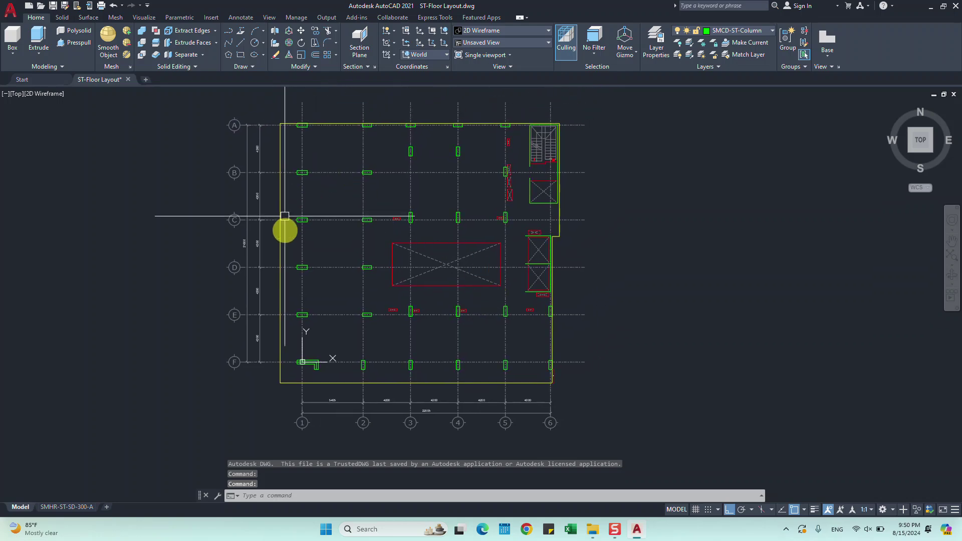
left_click(929, 6)
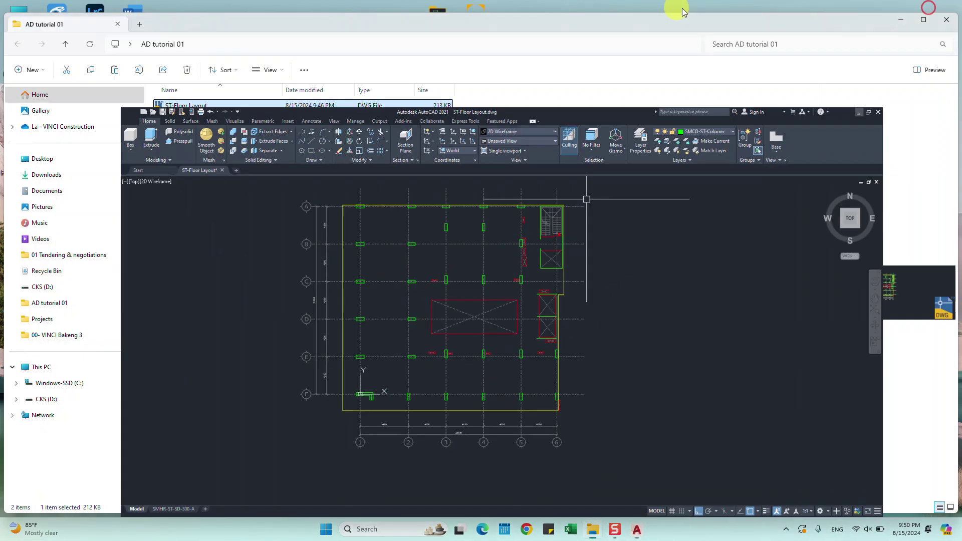
Create a new empty Advance Design model, skipping project settings, and zoom out the FRONT view
left_click(904, 19)
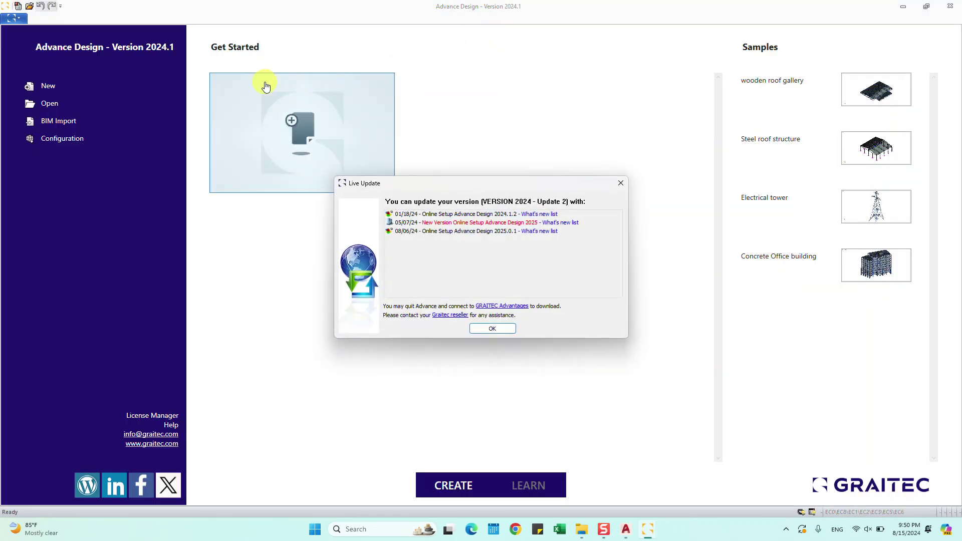
left_click(624, 188)
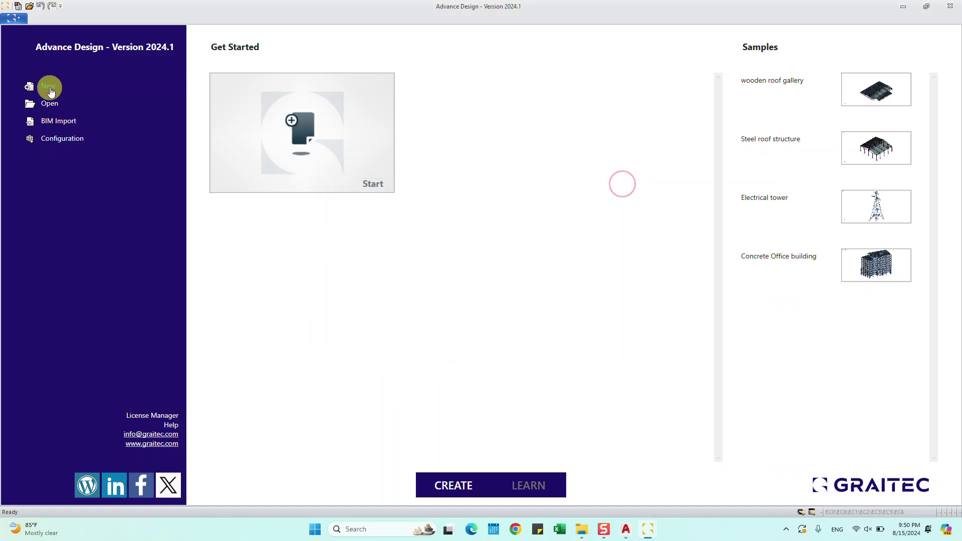
left_click(49, 87)
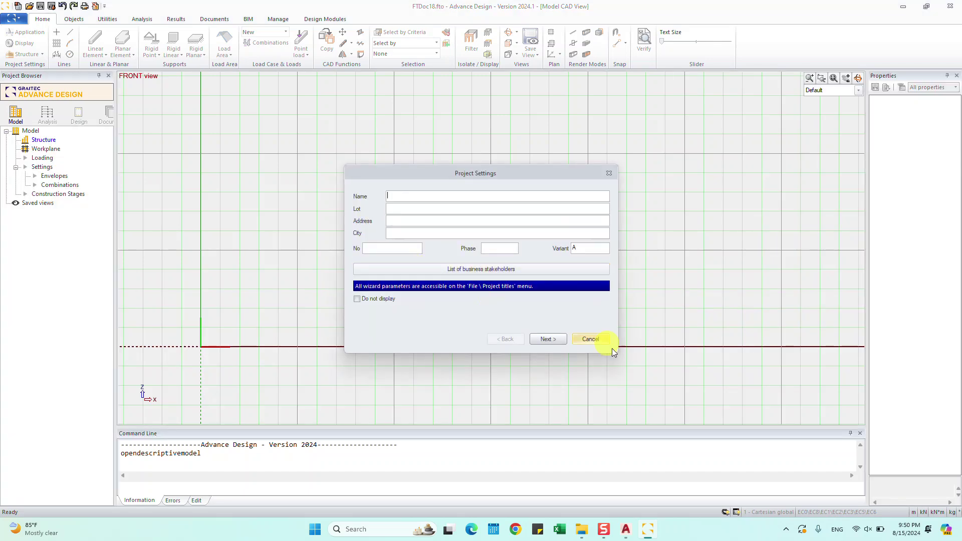
left_click(590, 340)
left_click(557, 301)
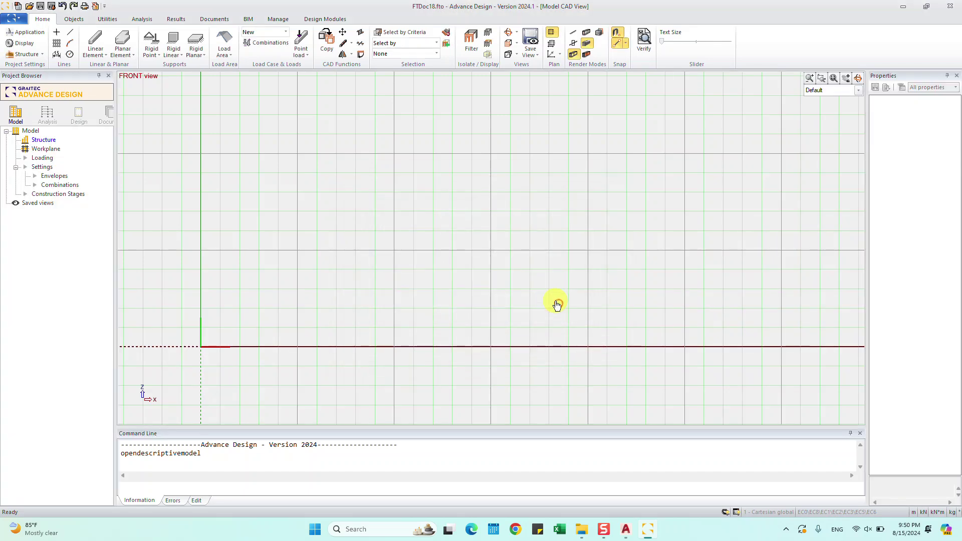
scroll(521, 290, "down", 3)
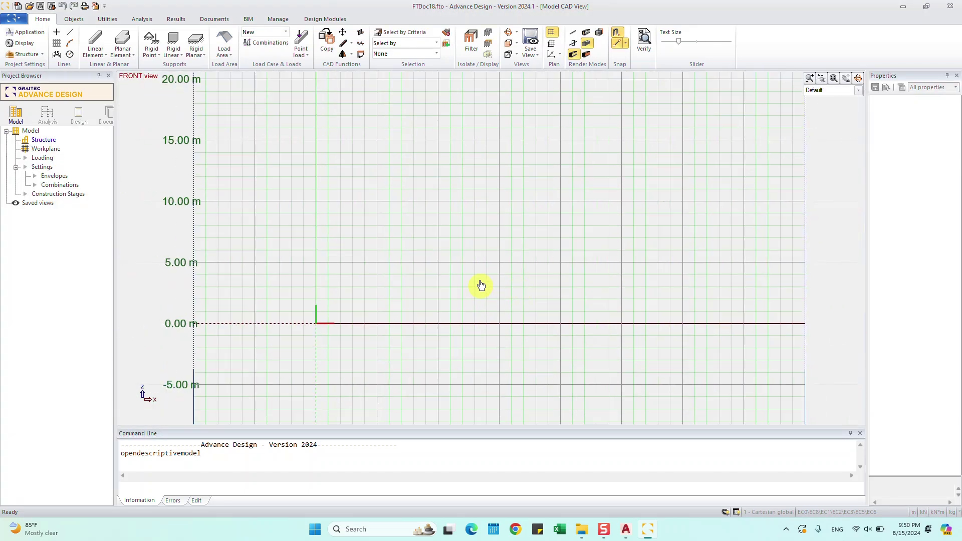
scroll(483, 295, "down", 1)
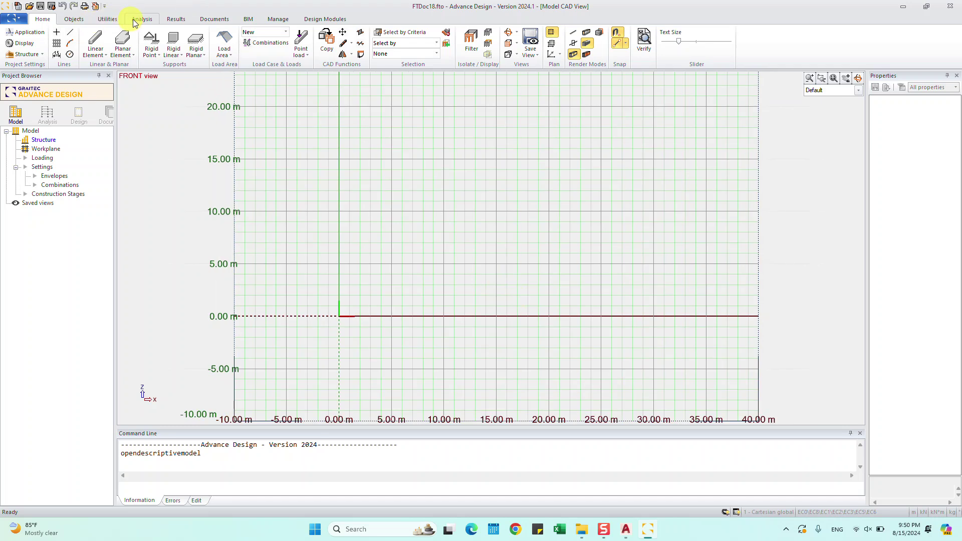
Choose ST-Floor Layout from Desktop > AD tutorial 01 for DXF import
left_click(248, 21)
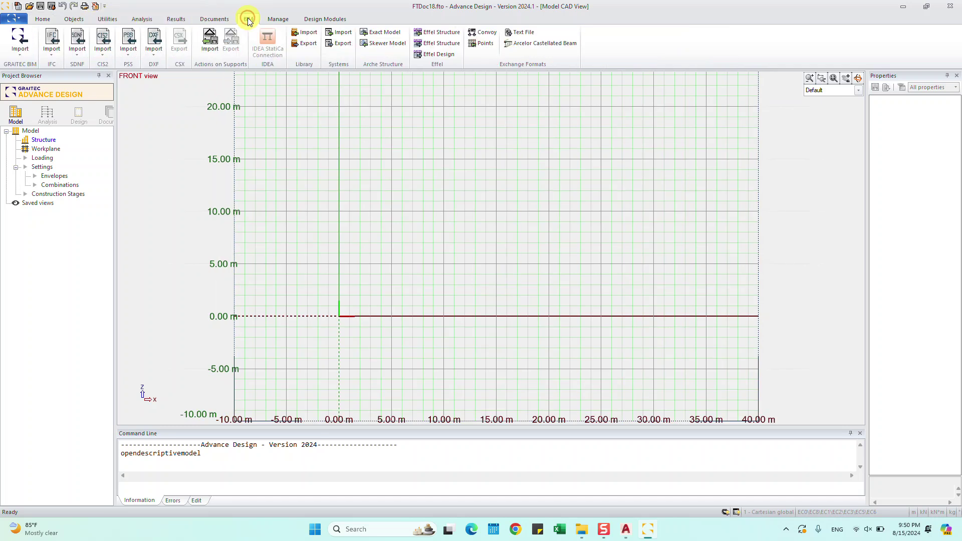
left_click(154, 40)
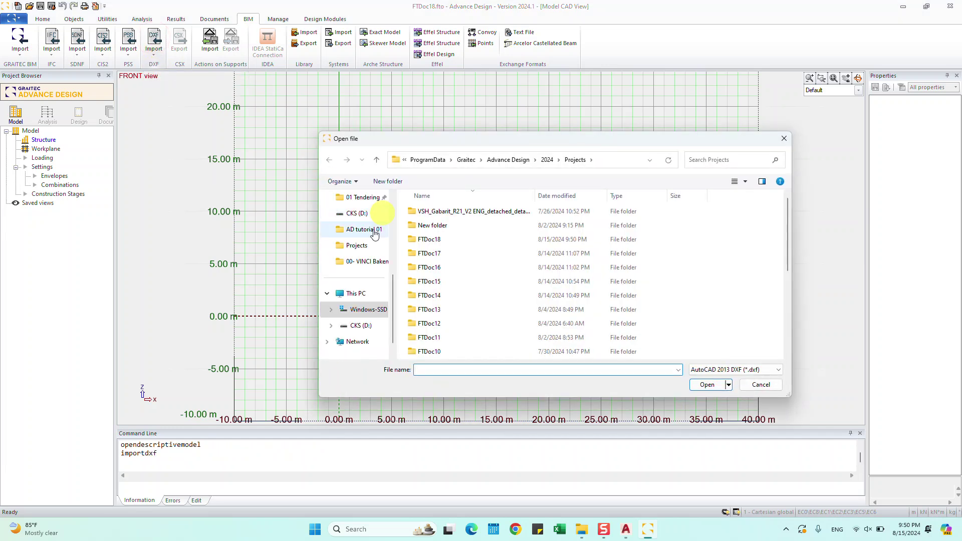
scroll(365, 309, "up", 1)
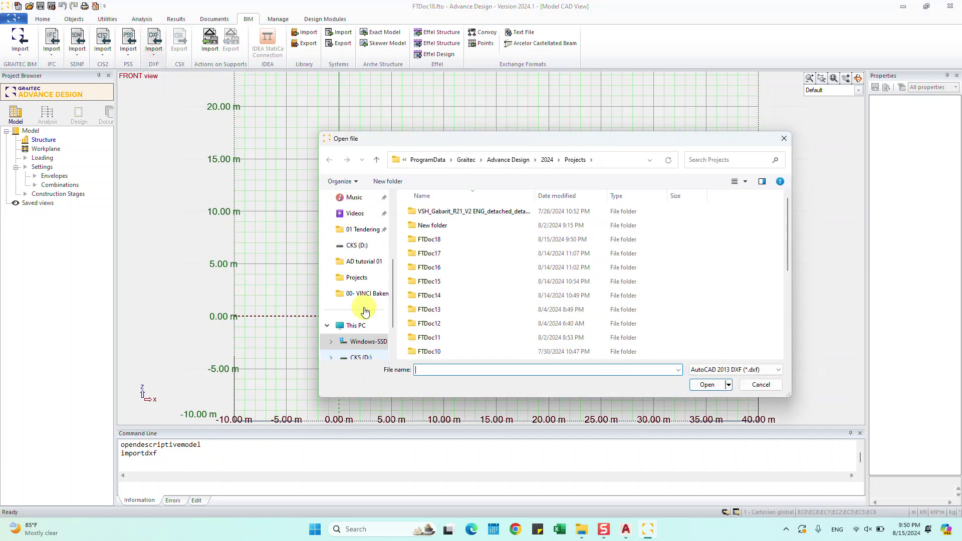
left_click(393, 195)
left_click(392, 196)
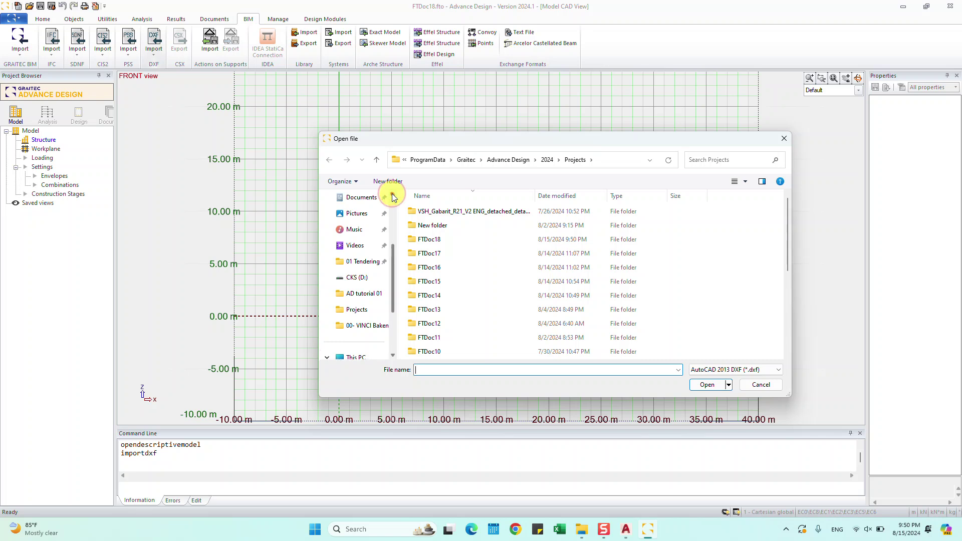
left_click(393, 196)
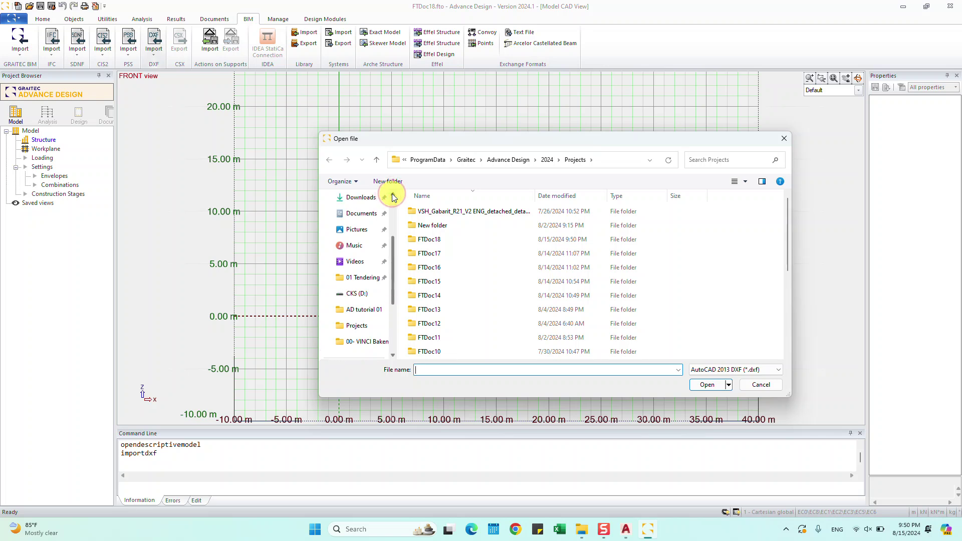
left_click(393, 196)
left_click(357, 213)
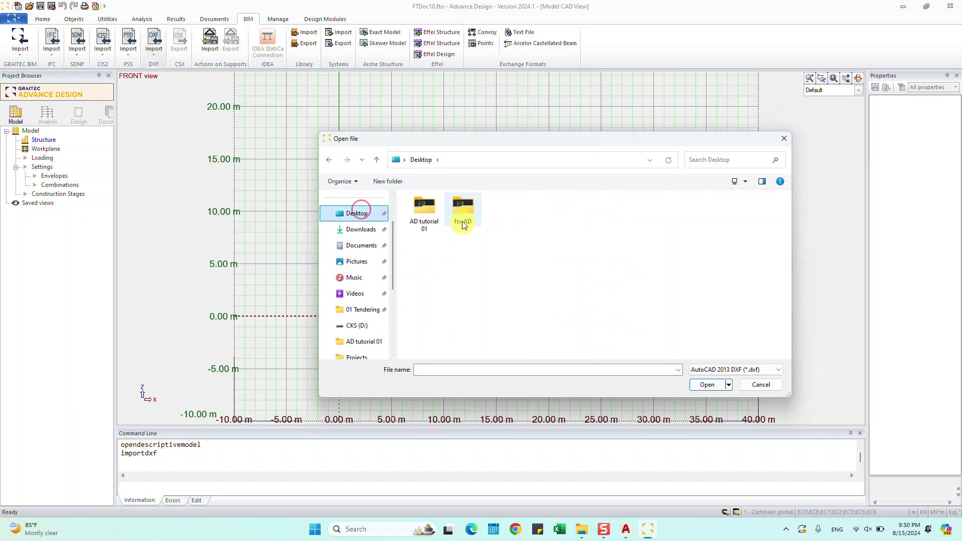
double_click(420, 213)
left_click(437, 212)
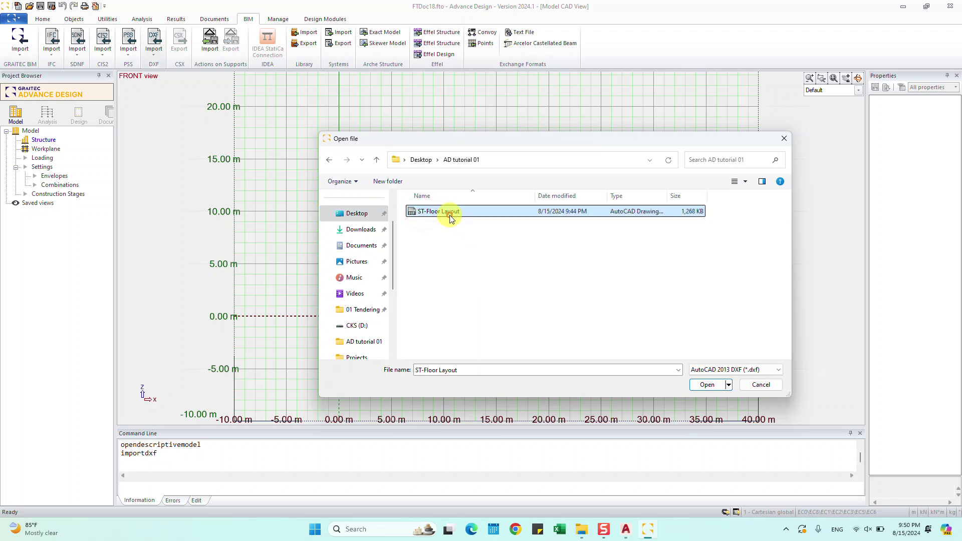
left_click(707, 386)
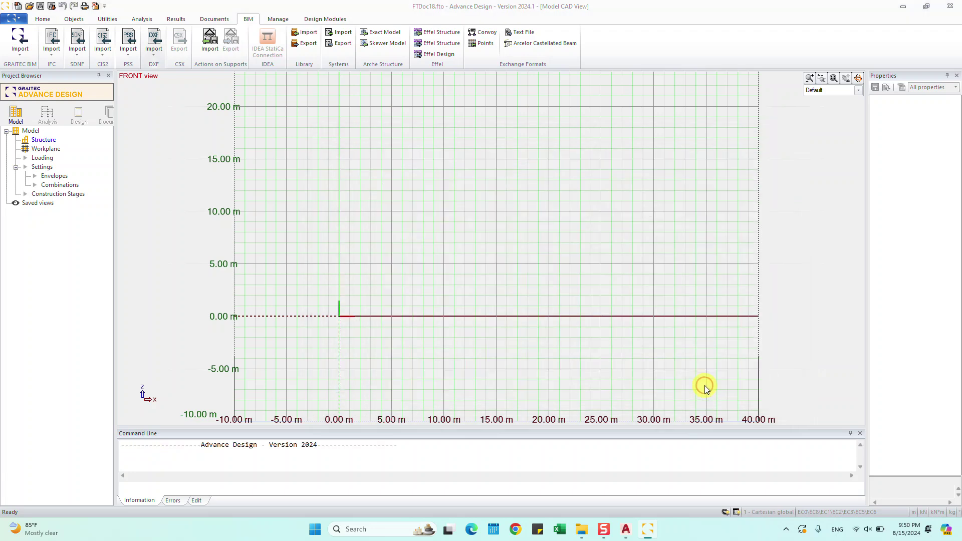
Import the DXF as lines with the unit set to Millimeter
left_click(489, 237)
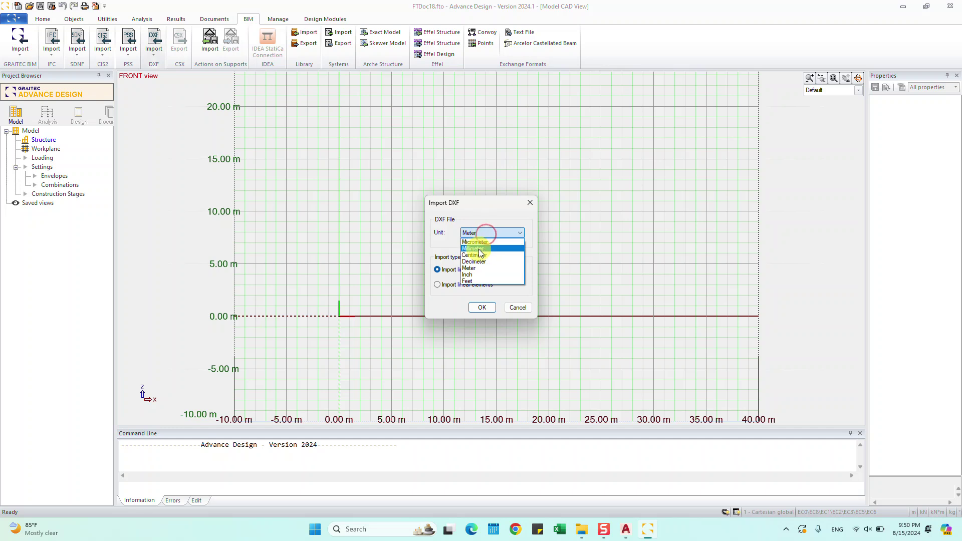
left_click(476, 248)
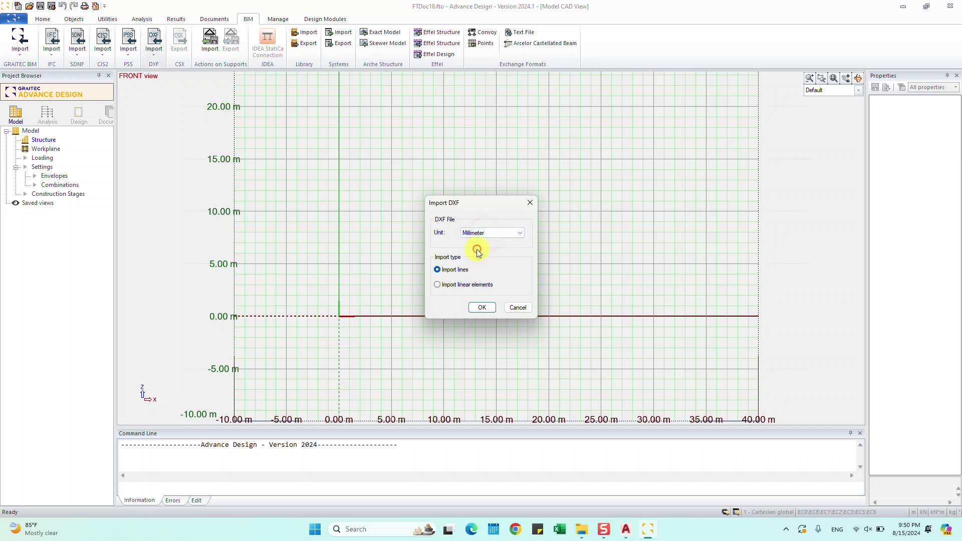
left_click(482, 307)
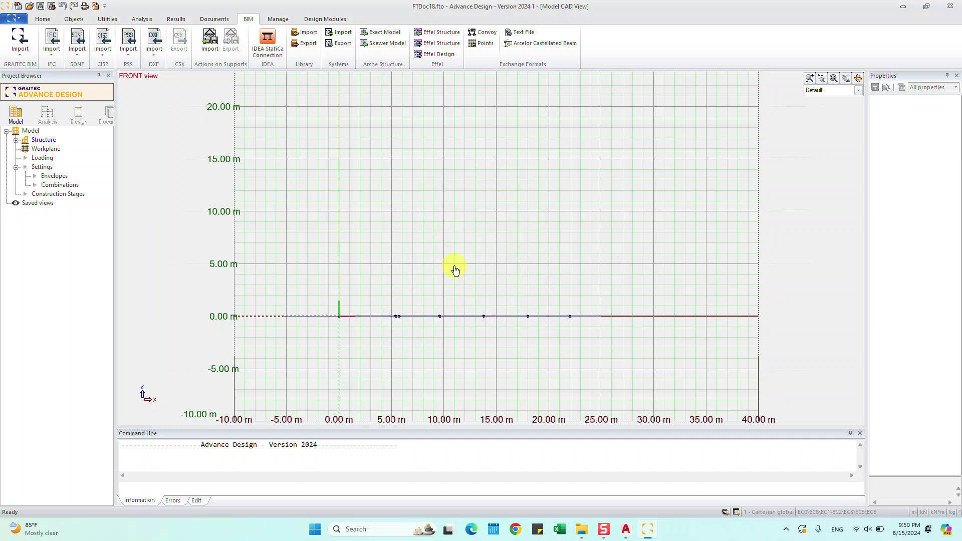
Switch the model view to the Top view from the Home tab's Views list
scroll(507, 322, "up", 1)
scroll(496, 323, "up", 1)
scroll(494, 321, "up", 1)
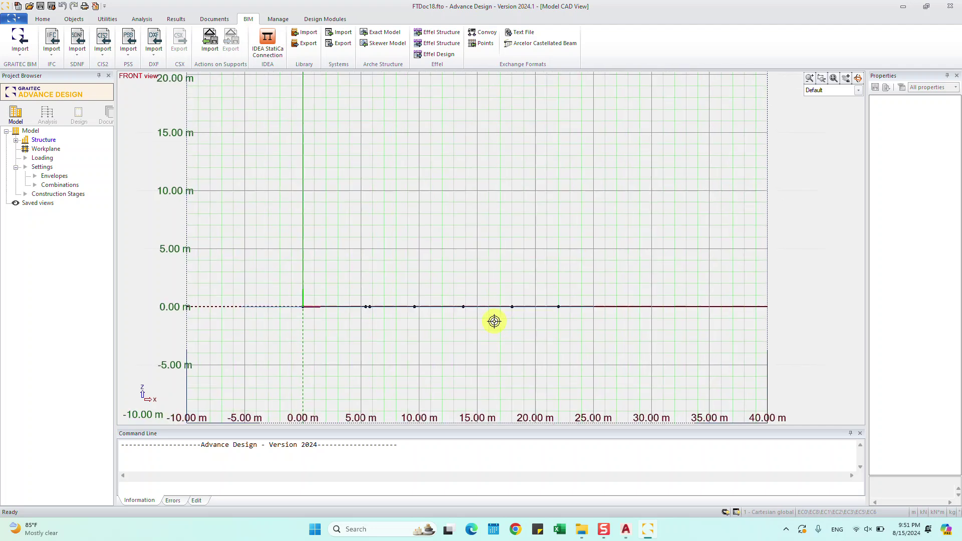
left_click(43, 19)
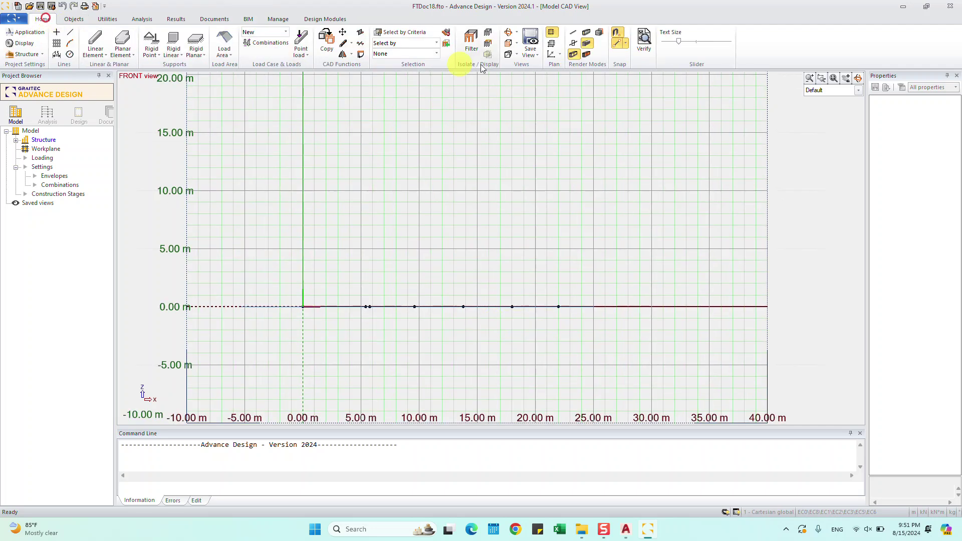
left_click(518, 45)
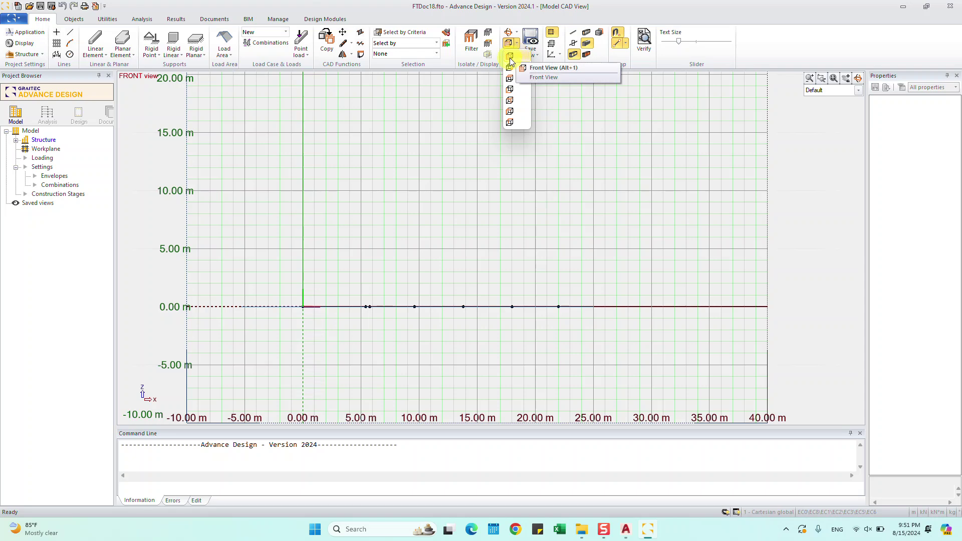
left_click(511, 60)
left_click(510, 47)
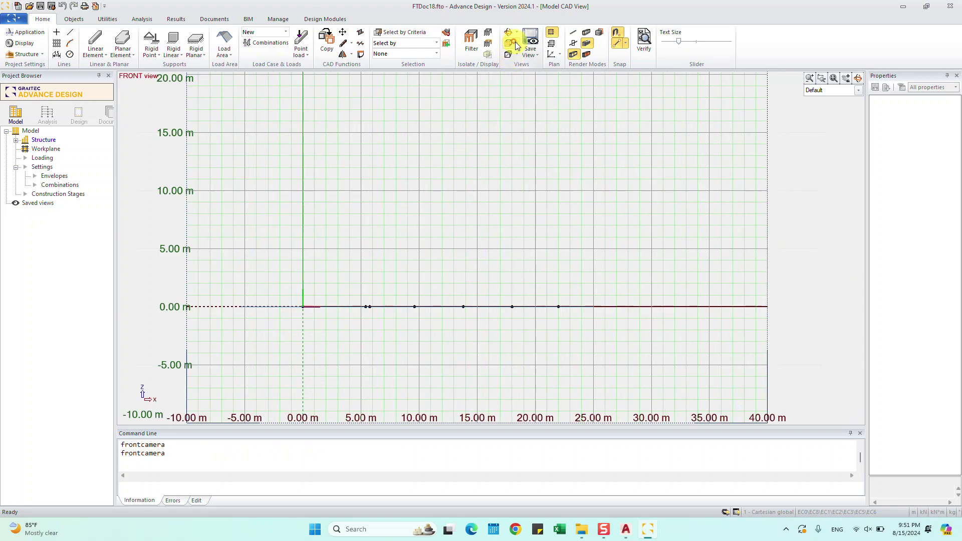
left_click(517, 44)
left_click(511, 78)
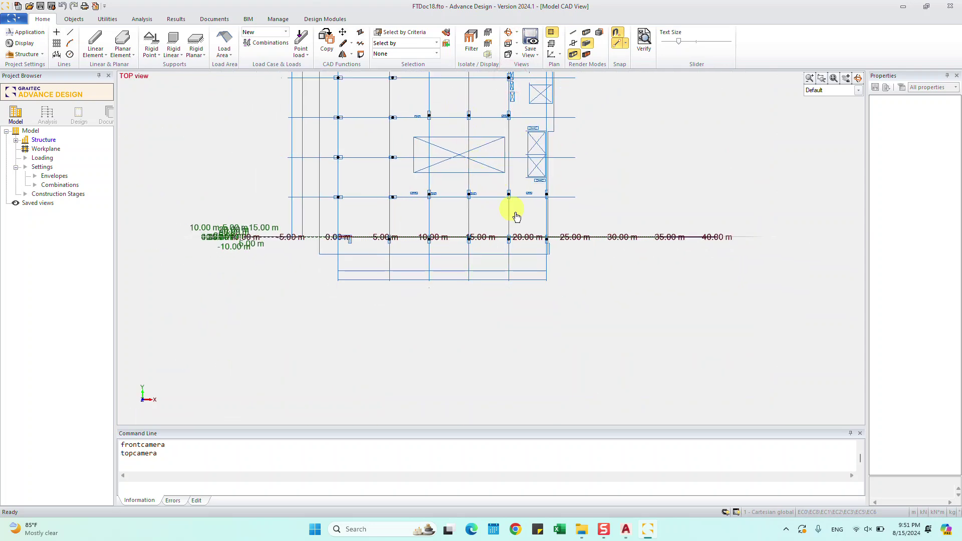
Turn off the work plane and fit the imported floor plan in view
scroll(505, 204, "down", 2)
scroll(513, 106, "up", 1)
scroll(514, 104, "up", 2)
scroll(515, 103, "up", 2)
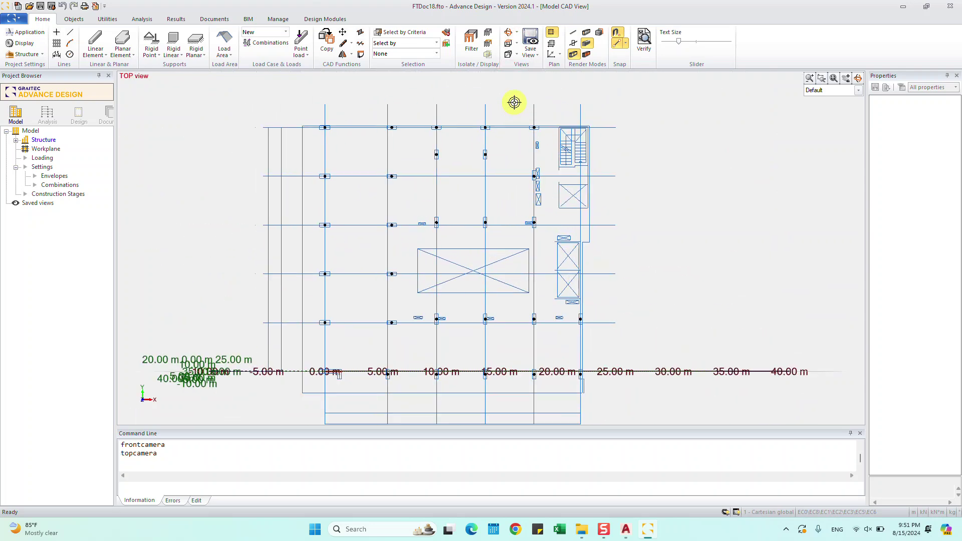
left_click(551, 32)
mouse_move(419, 192)
middle_mouse_down()
mouse_move(403, 167)
mouse_move(412, 214)
middle_mouse_up()
scroll(420, 218, "up", 1)
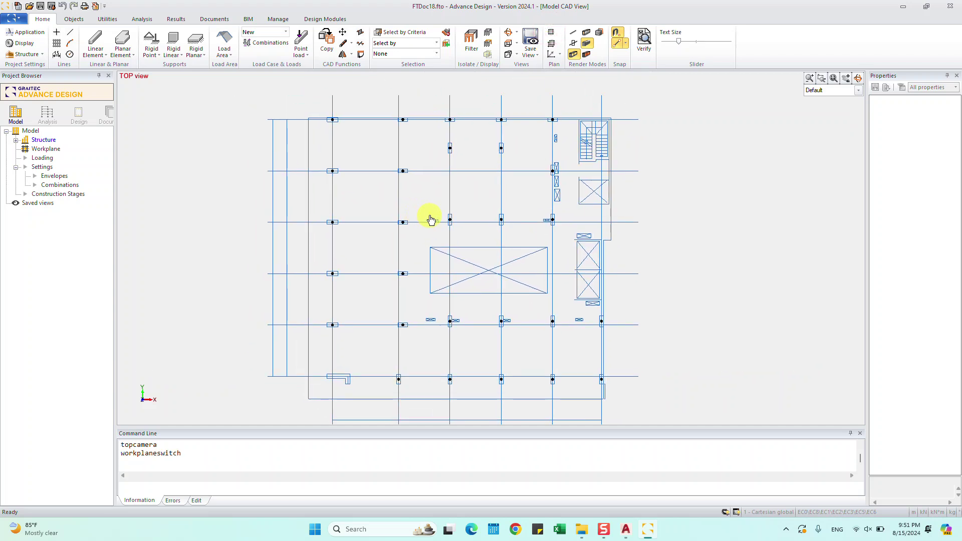
Delete the 7 - SMCD-ST-Drop system and its three lines from the Project Browser
left_click(17, 142)
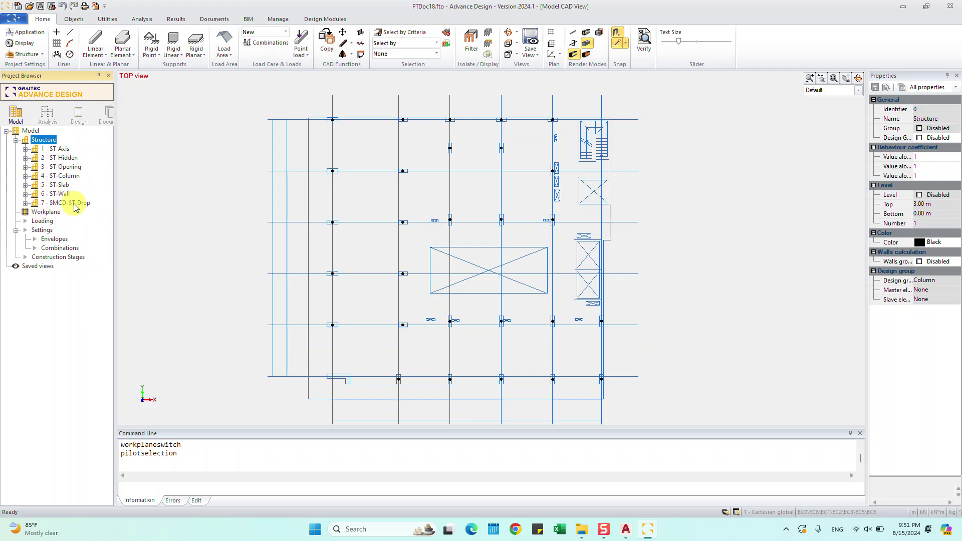
left_click(27, 205)
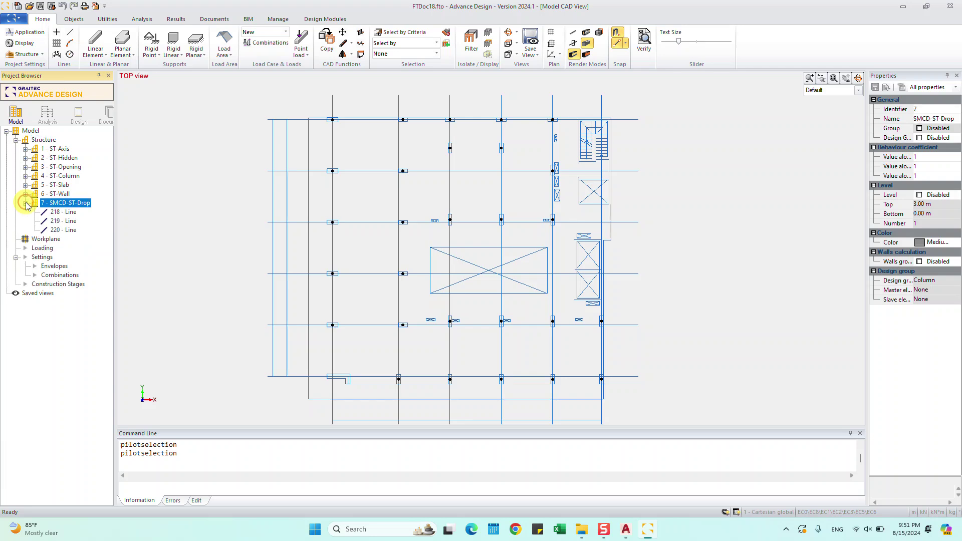
left_click(26, 203)
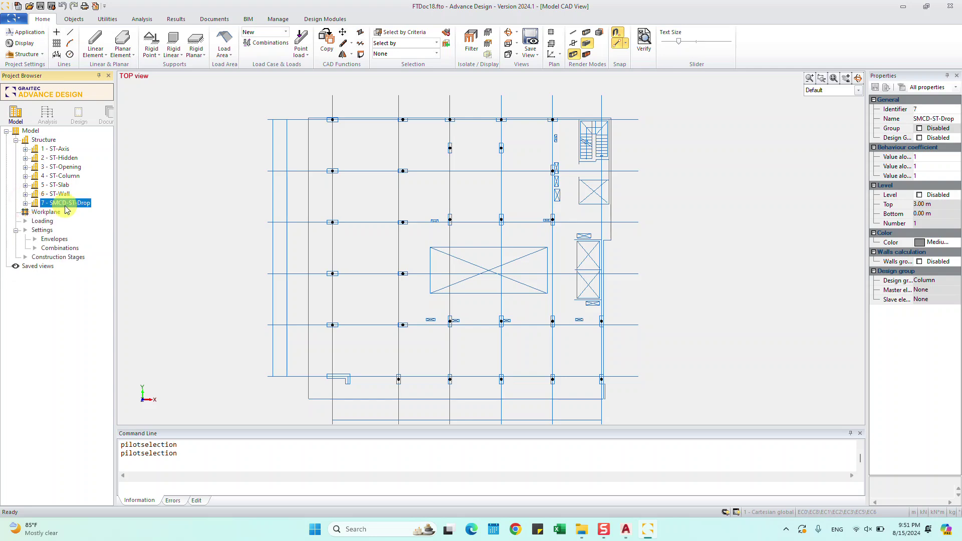
key("Delete")
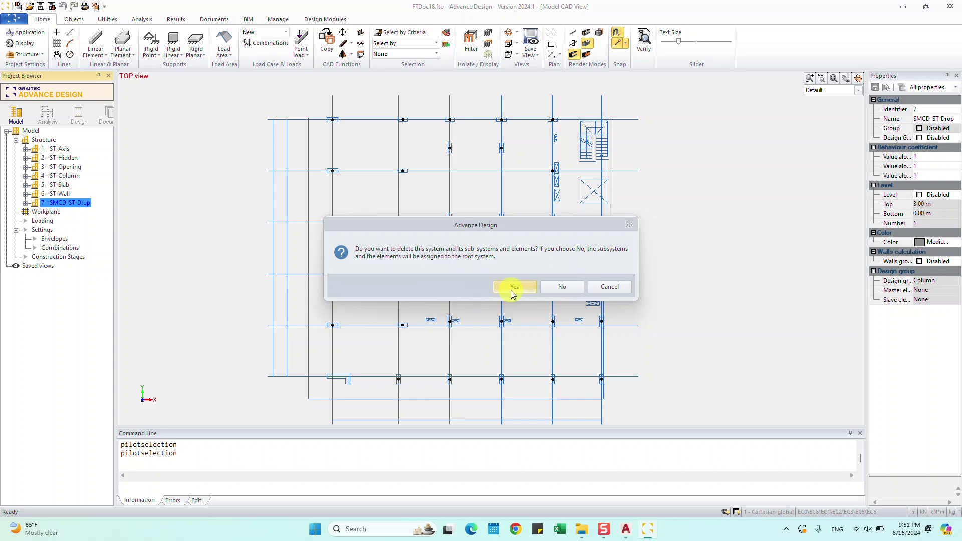
left_click(511, 289)
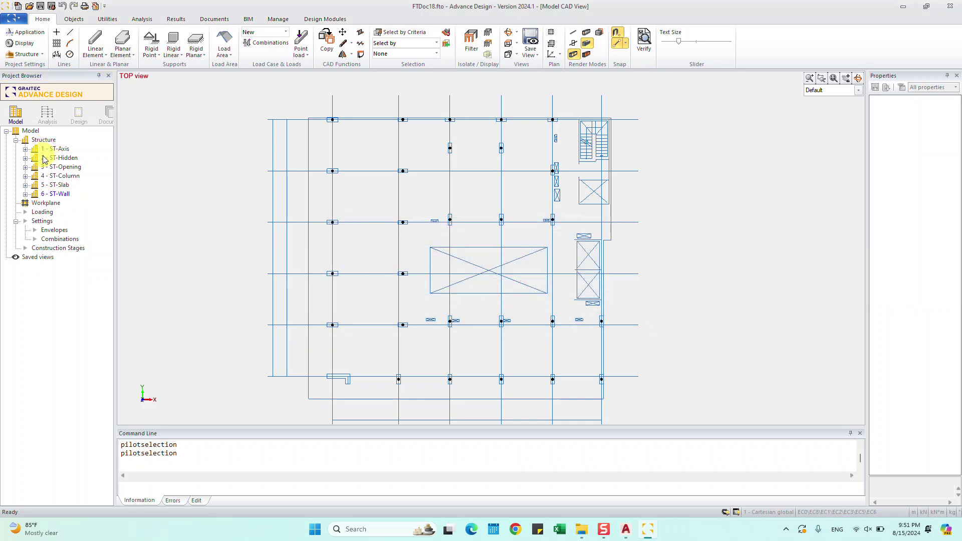
middle_click_drag(371, 202, 323, 191)
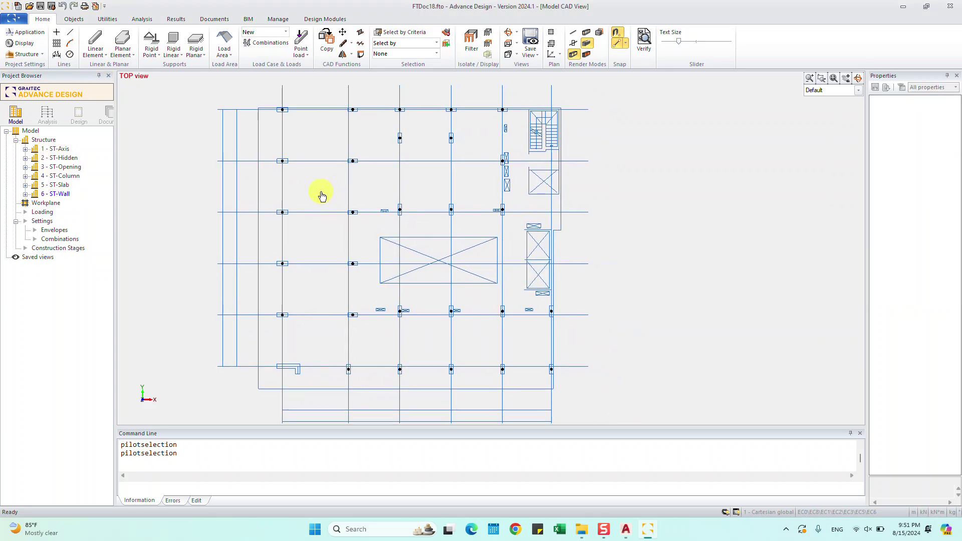
left_click(26, 177)
Select points 1 to 28 of 4 - ST-Column and start Extrusion of an Element
left_click(66, 142)
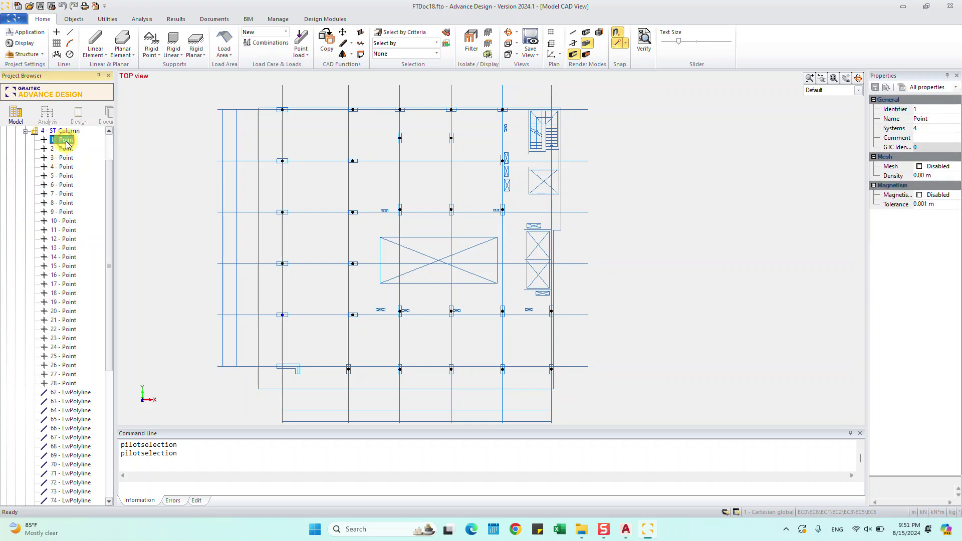
left_click(65, 384, "shift")
scroll(282, 265, "up", 2)
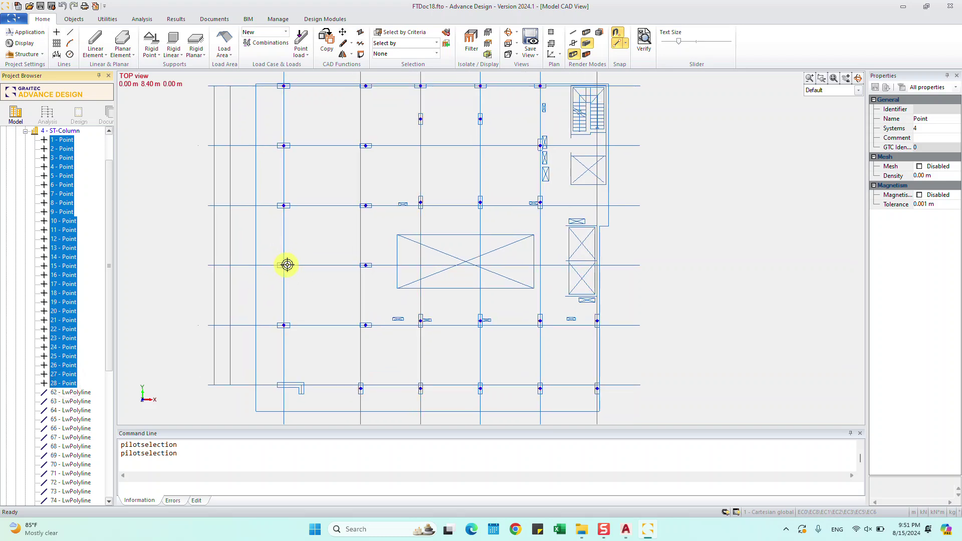
left_click(352, 54)
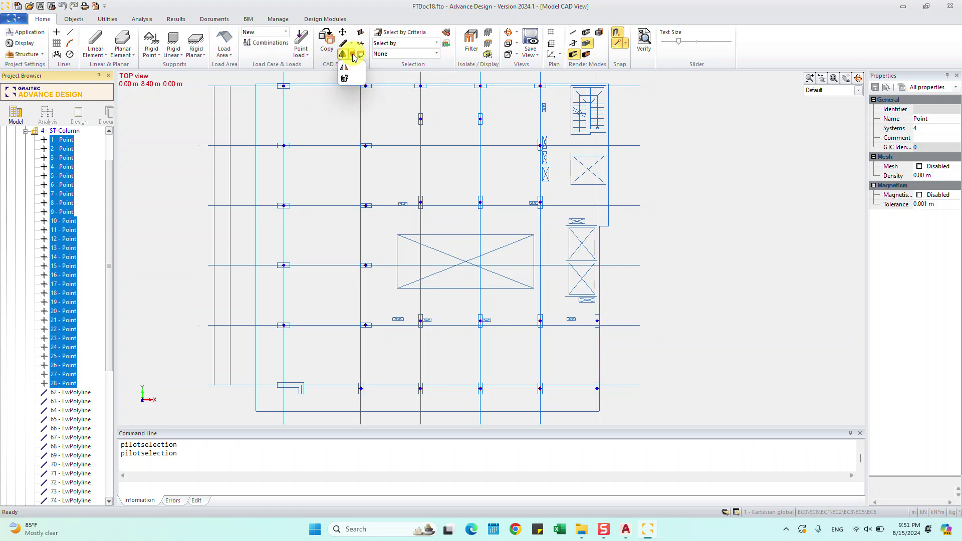
left_click(344, 80)
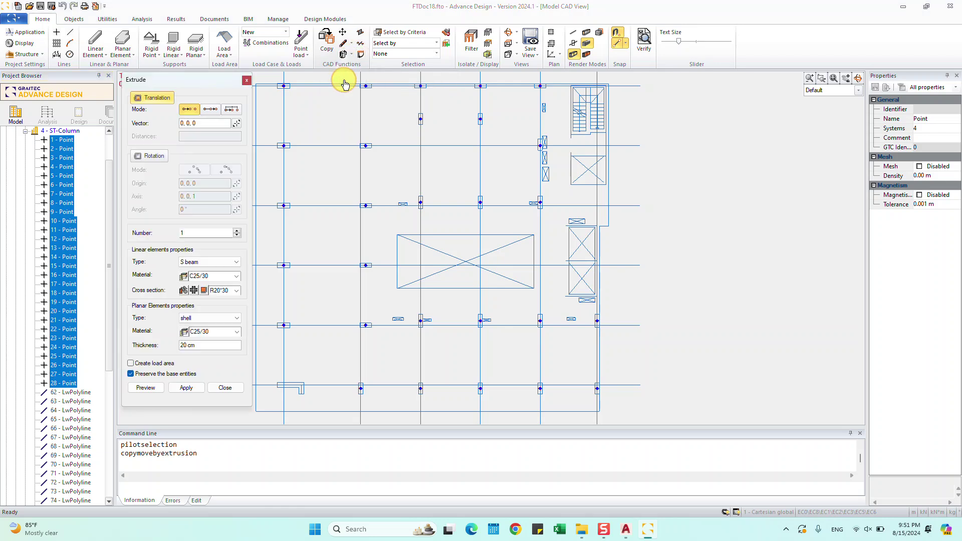
Set the extrusion vector to 0, 0, 3.5 with C30/37 material and open the cross-section definition
left_click_drag(203, 82, 218, 81)
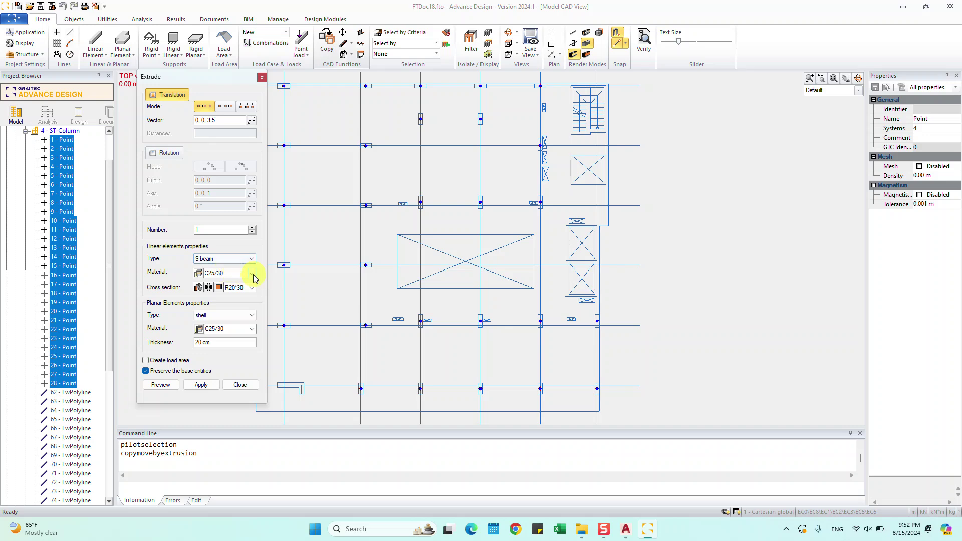
left_click(252, 273)
left_click(231, 321)
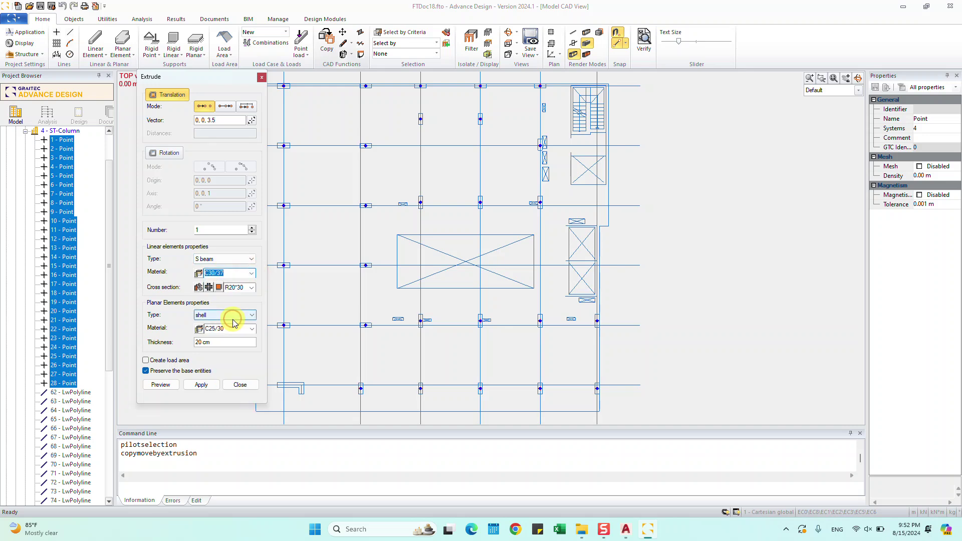
left_click(219, 288)
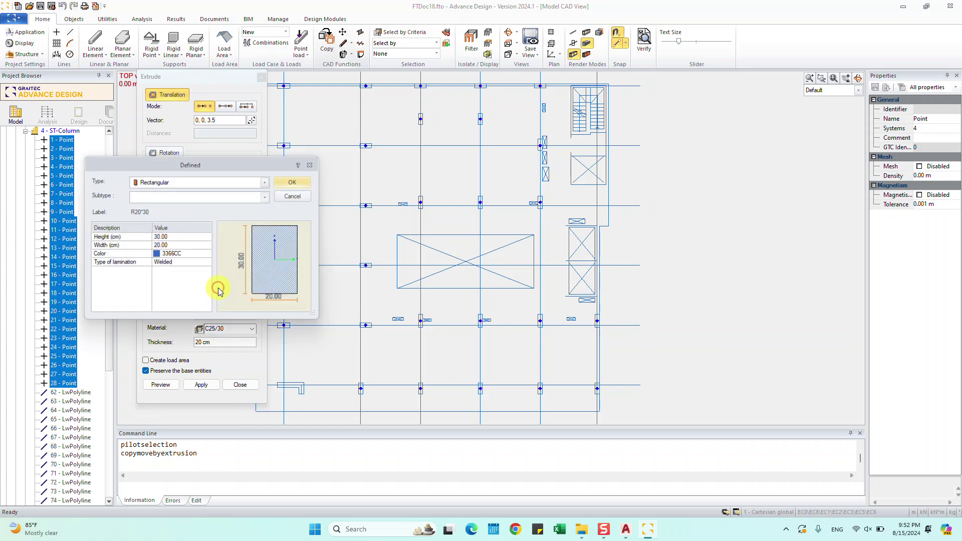
left_click(625, 535)
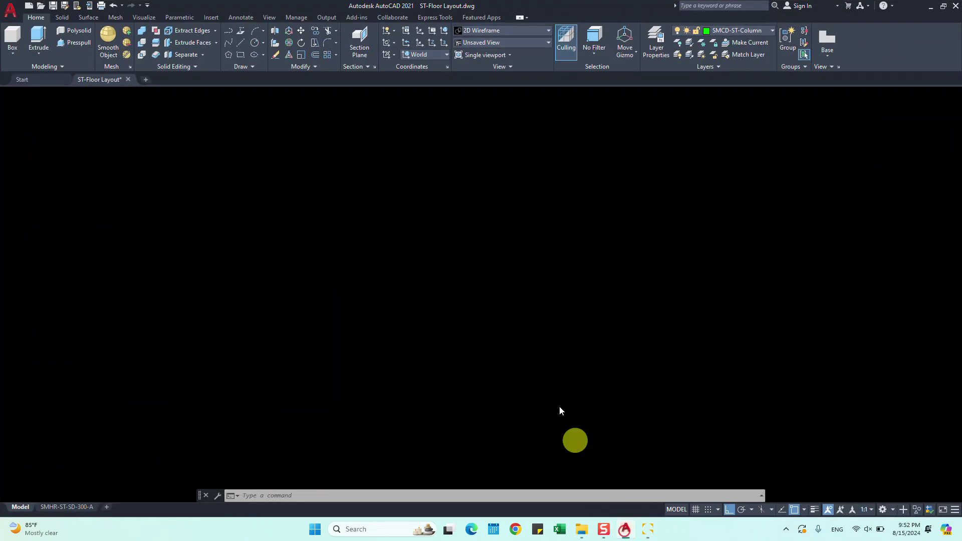
Add a linear dimension showing the column's 300 width
scroll(402, 221, "up", 3)
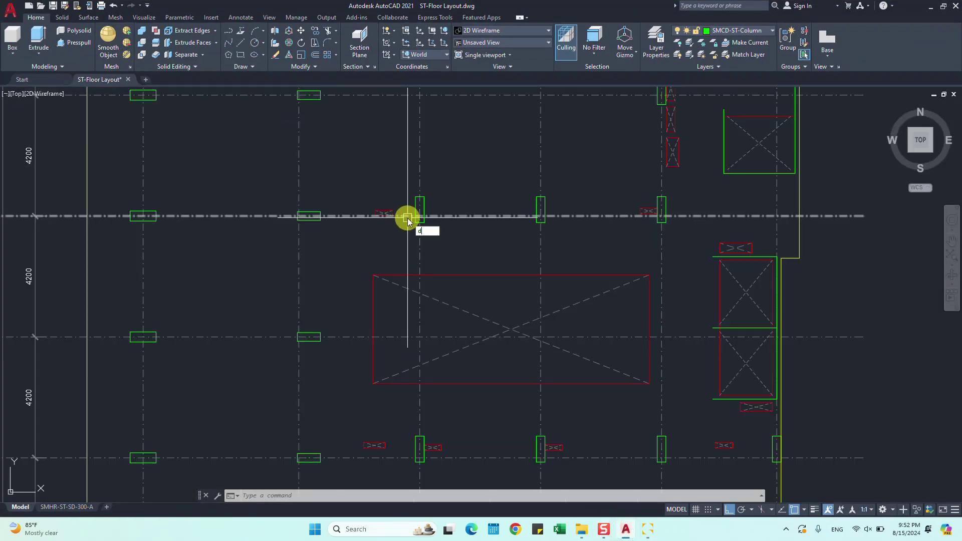
type("li")
key("Return")
scroll(411, 193, "up", 2)
scroll(416, 198, "up", 2)
scroll(415, 207, "up", 2)
left_click(413, 206)
left_click(447, 206)
left_click(456, 173)
Add a second linear dimension showing the column's 900 length
key("Return")
left_click(447, 206)
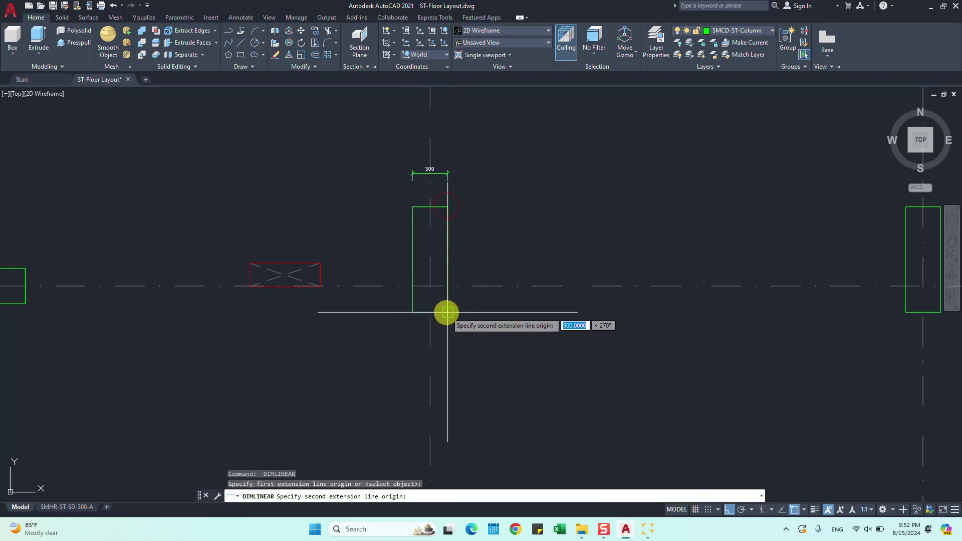
left_click(448, 312)
left_click(478, 312)
scroll(469, 245, "up", 2)
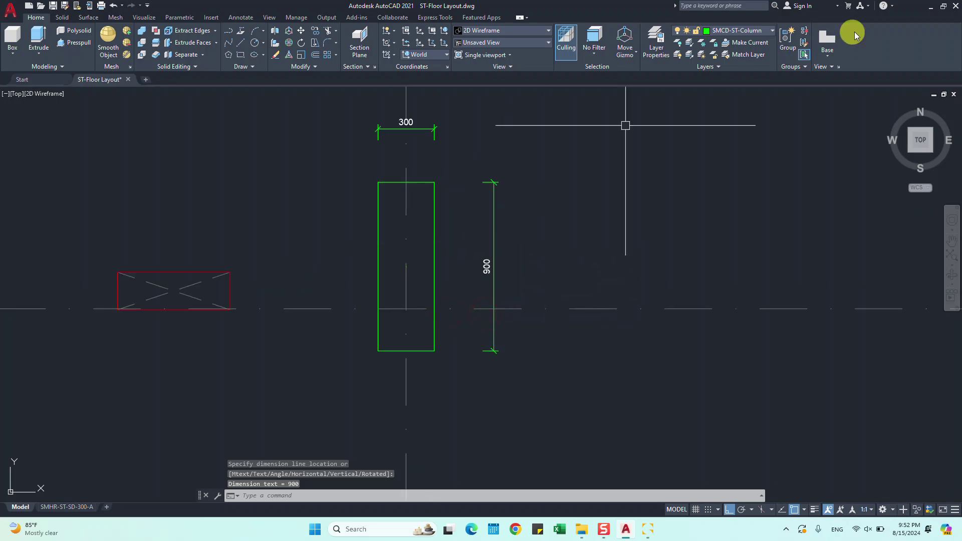
left_click(929, 7)
Define the rectangular column section as Height 90 cm and Width 30 cm (R30*90)
left_click(169, 237)
double_click(170, 237)
left_click(171, 245)
left_click(172, 236)
type("90")
left_click(173, 245)
double_click(173, 245)
type("30")
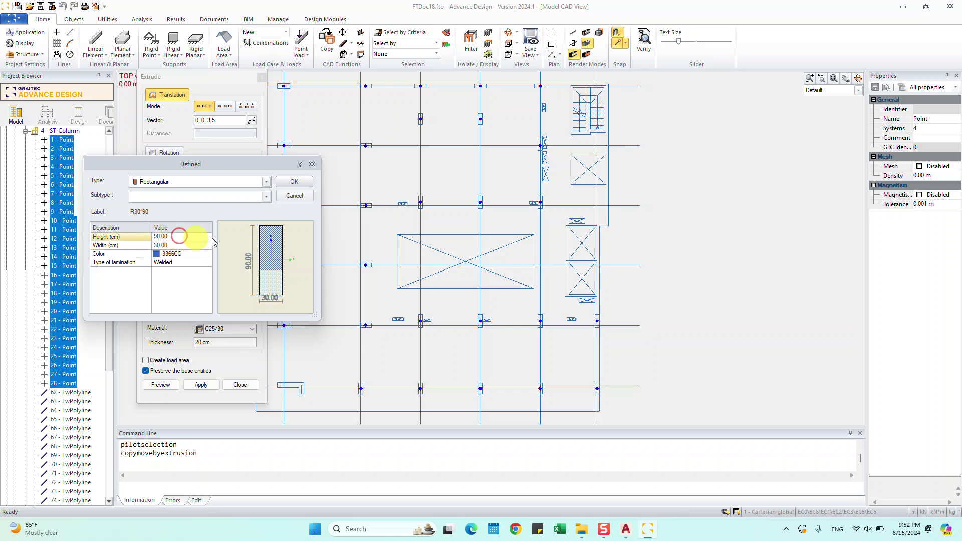
left_click(294, 182)
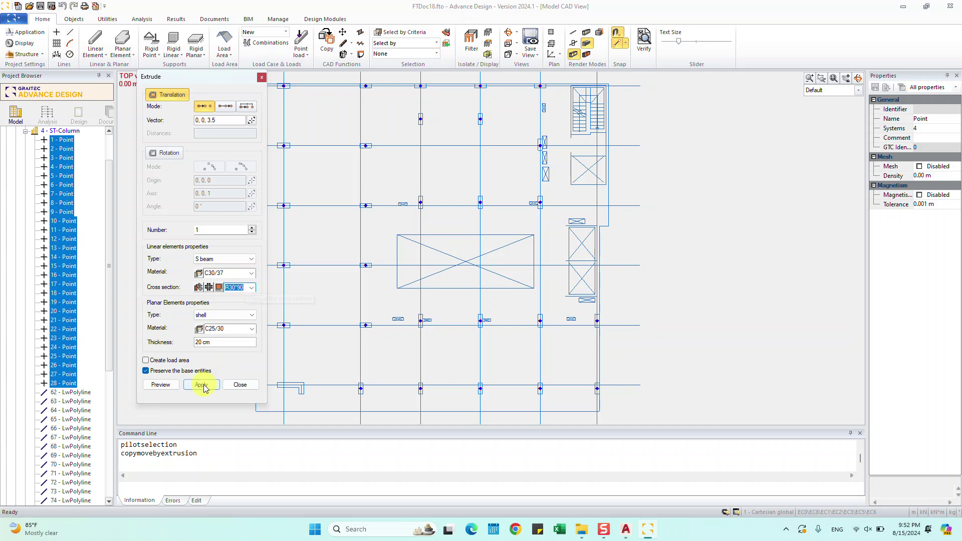
Preview and apply the 3.5 m extrusion to create the columns
left_click(162, 386)
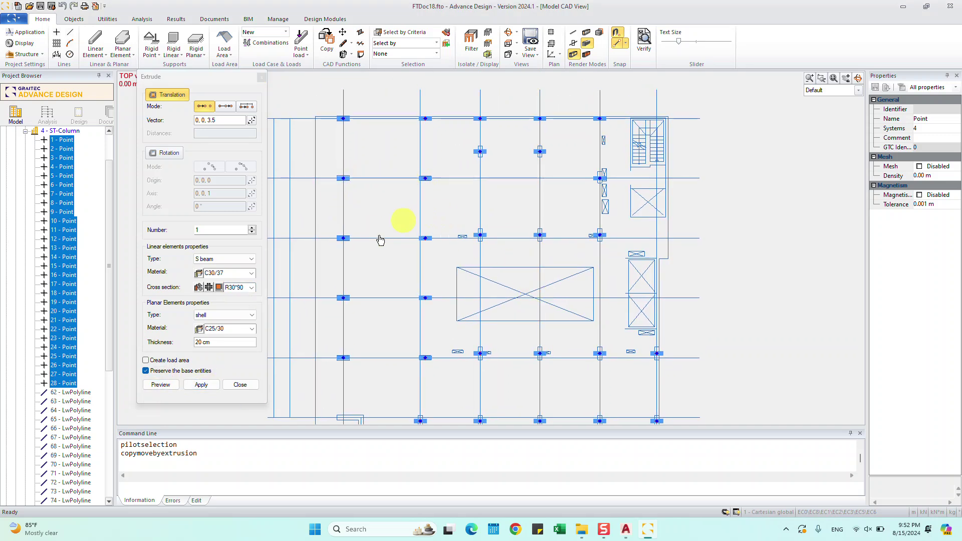
left_click(201, 384)
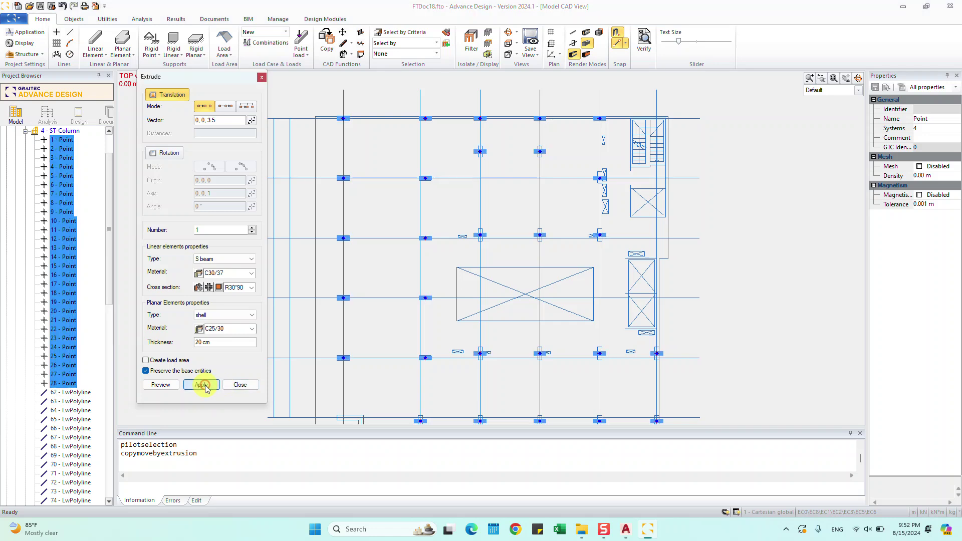
left_click(240, 384)
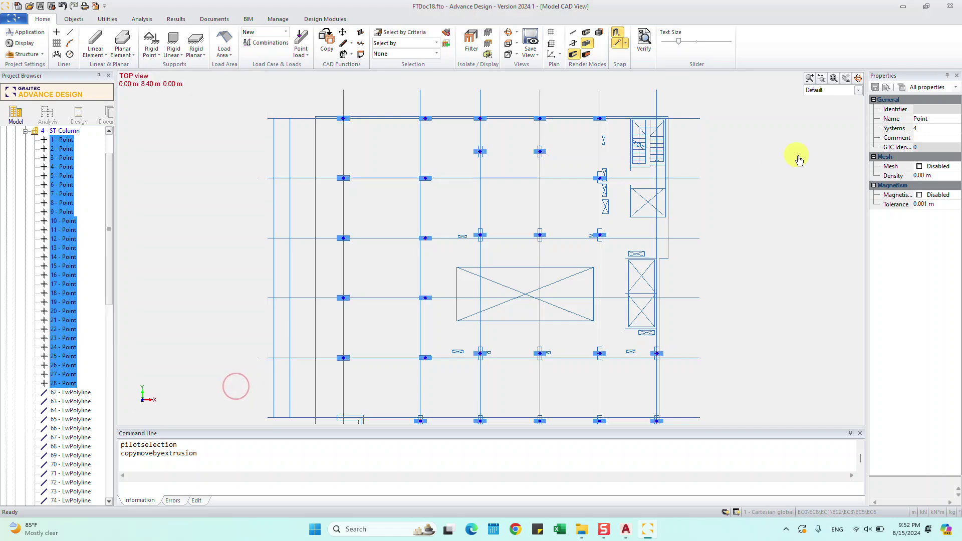
Orbit the model to inspect the new columns in 3D, then return to the top view
key("Escape")
left_click(508, 31)
left_click_drag(707, 254, 596, 379)
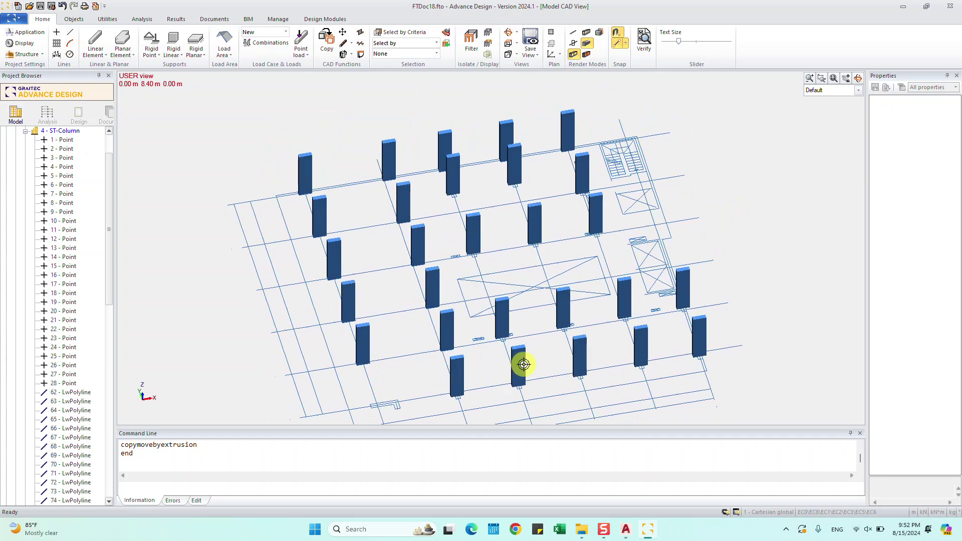
mouse_move(486, 342)
left_mouse_down()
mouse_move(563, 313)
mouse_move(691, 309)
mouse_move(326, 324)
mouse_move(310, 336)
mouse_move(350, 272)
mouse_move(391, 314)
mouse_move(392, 275)
mouse_move(378, 315)
left_mouse_up()
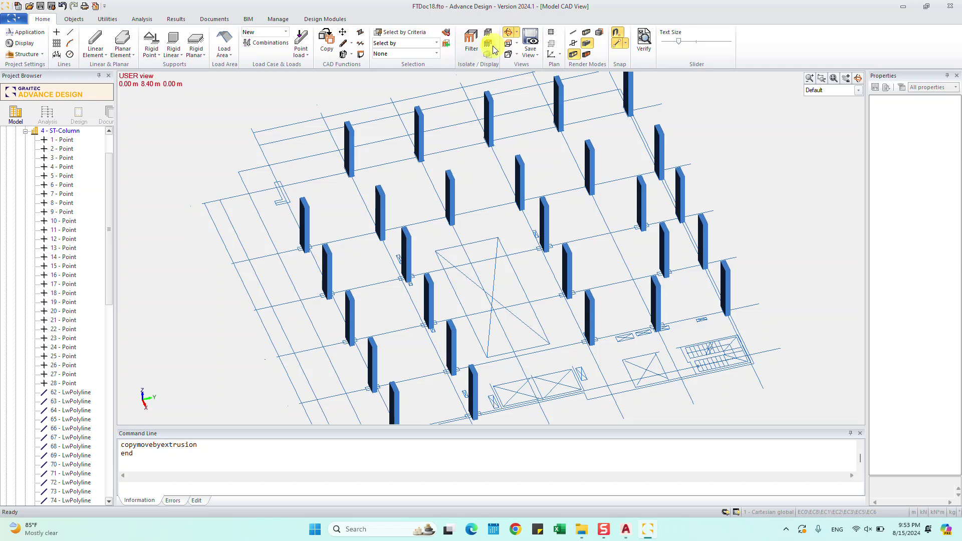
left_click(517, 44)
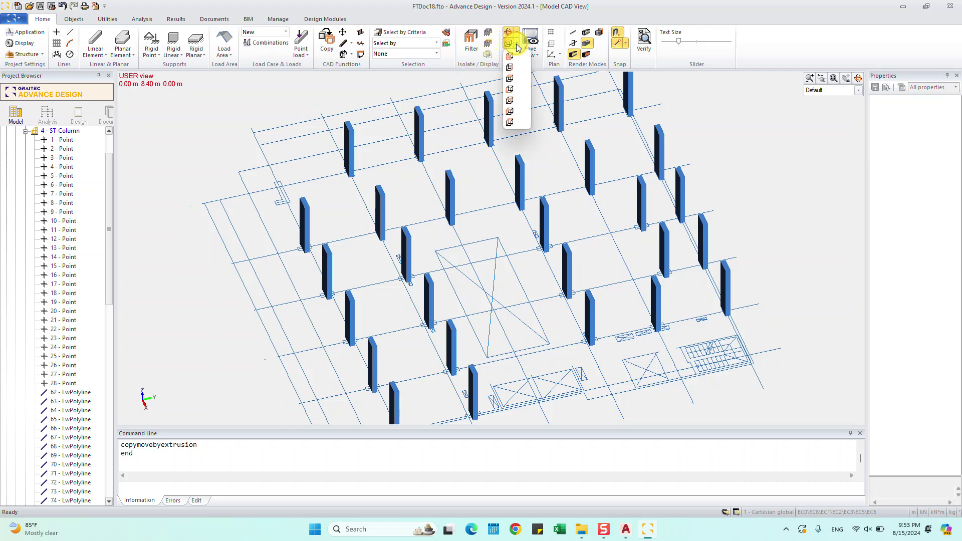
left_click(509, 78)
Select the four columns in the middle row of the plan
left_click_drag(513, 227, 494, 209)
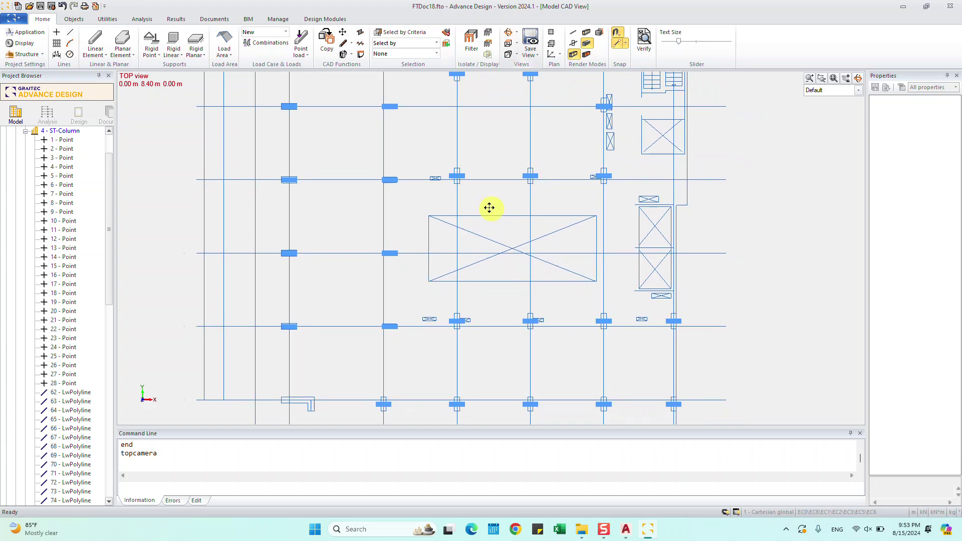
scroll(480, 206, "up", 2)
scroll(424, 256, "up", 1)
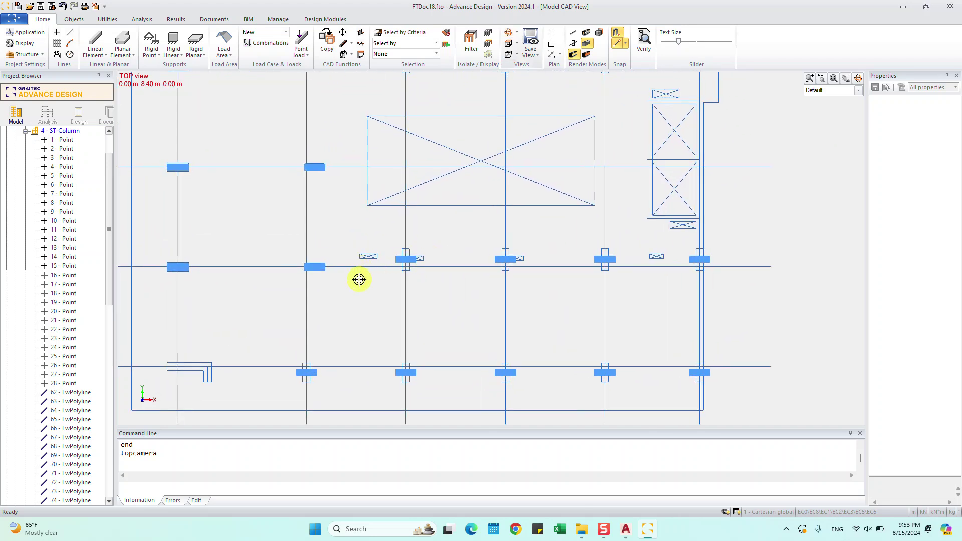
middle_click_drag(363, 263, 433, 217)
scroll(343, 295, "up", 1)
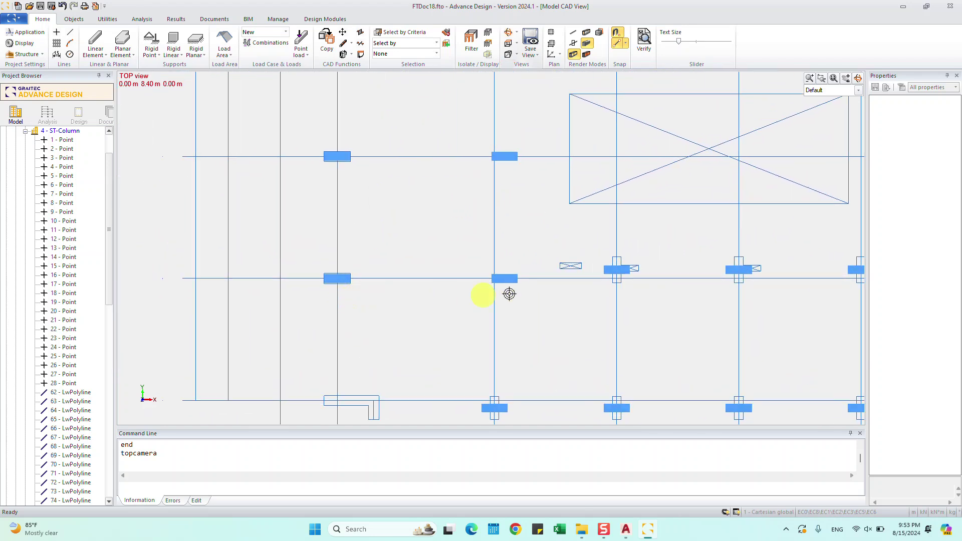
middle_click_drag(573, 321, 453, 236)
scroll(470, 223, "up", 2)
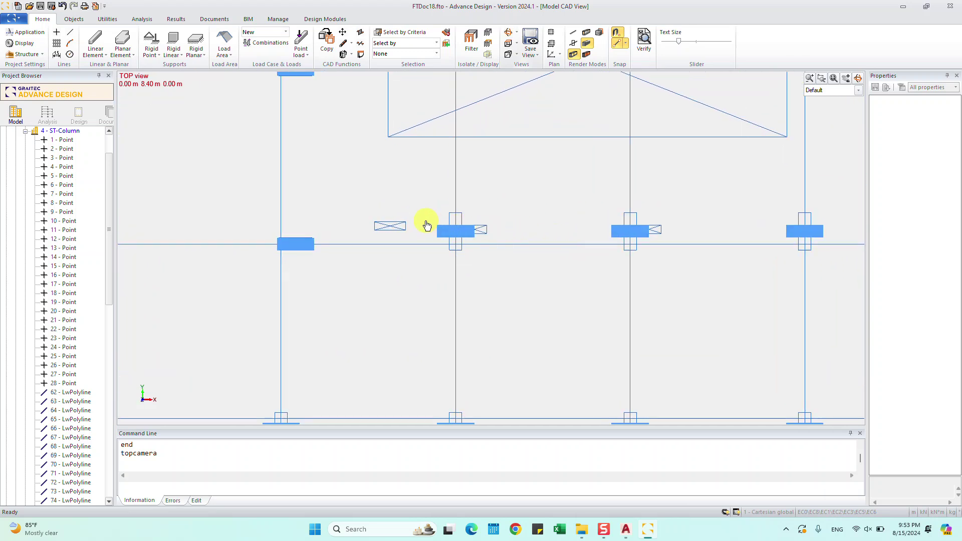
scroll(410, 226, "down", 2)
left_click(436, 225)
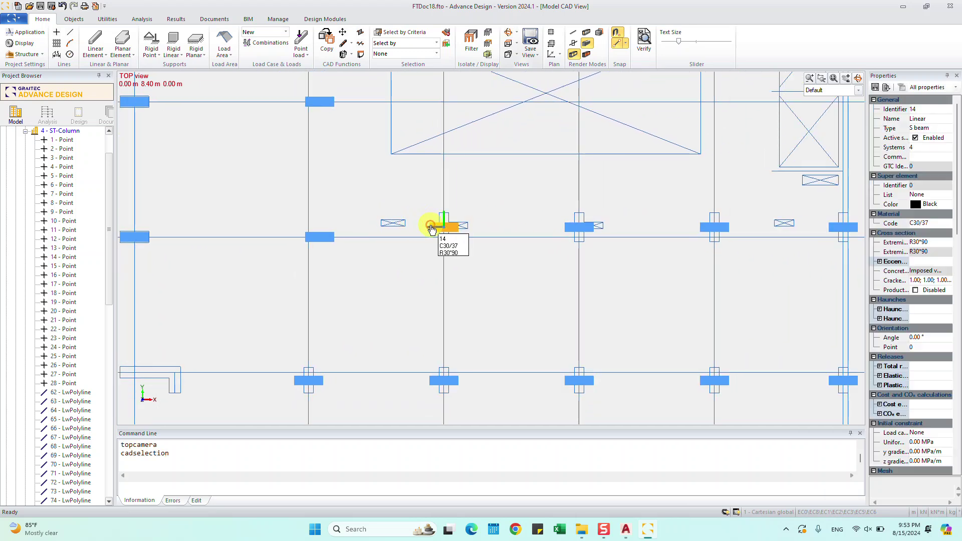
left_click(564, 226)
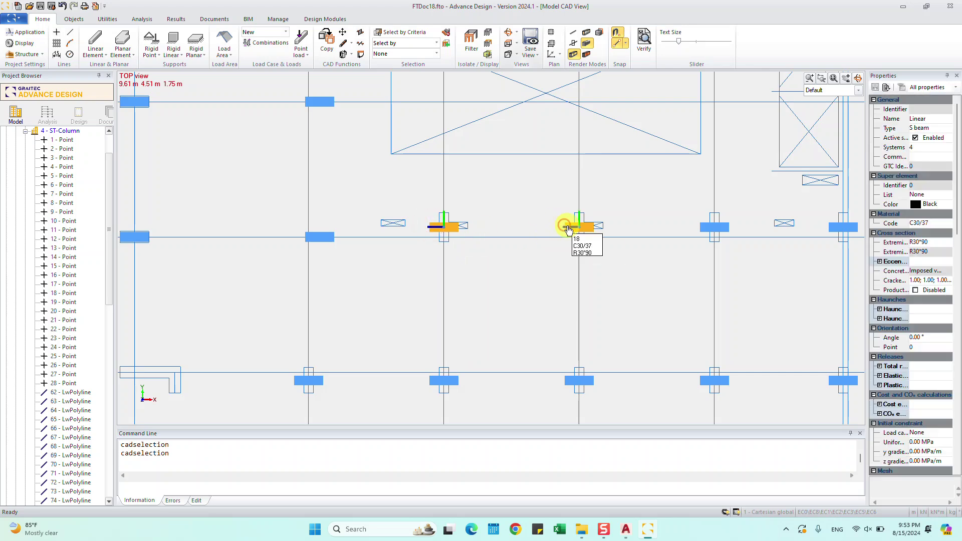
left_click(704, 231)
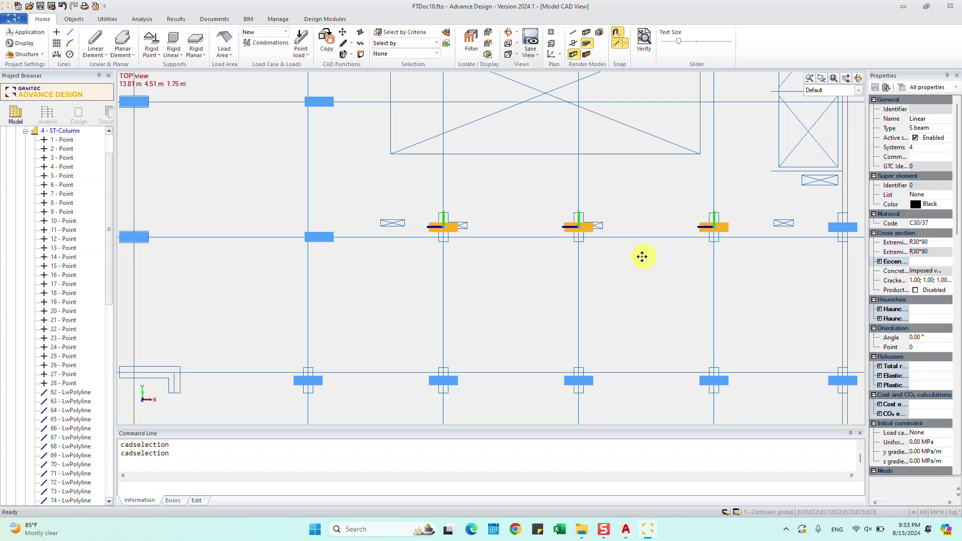
middle_click_drag(830, 245, 666, 247)
left_click(664, 226)
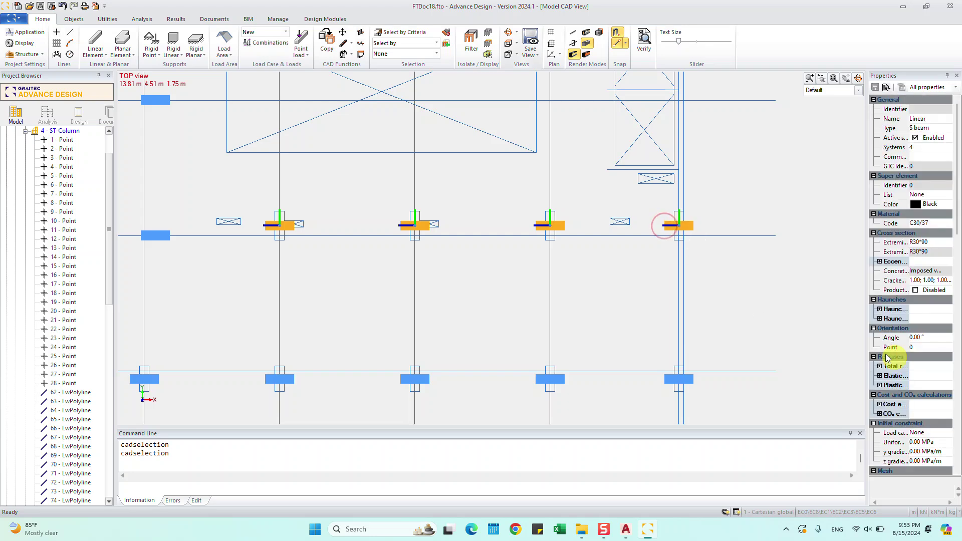
Set the selected columns' orientation angle to 90°, then deselect them
left_click_drag(866, 339, 806, 344)
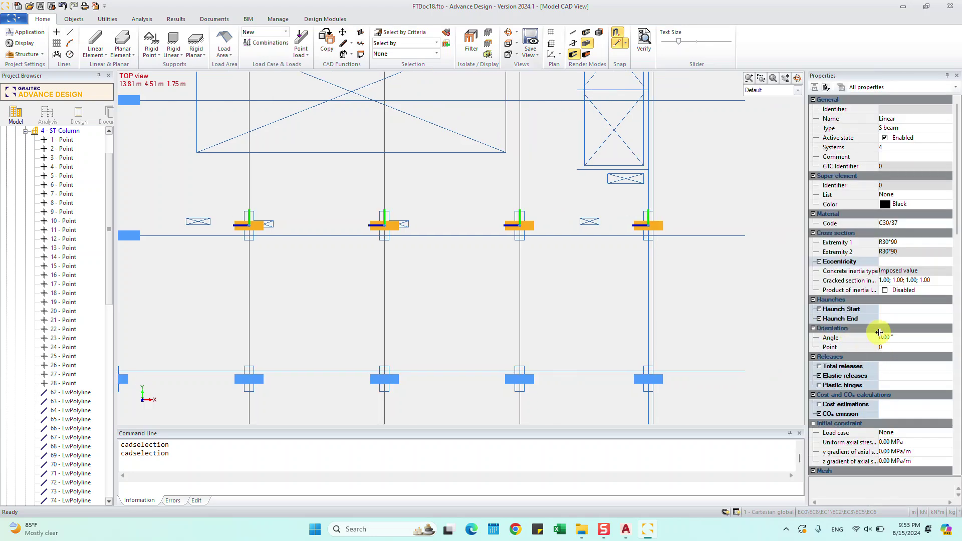
left_click(886, 336)
type("0")
key("Return")
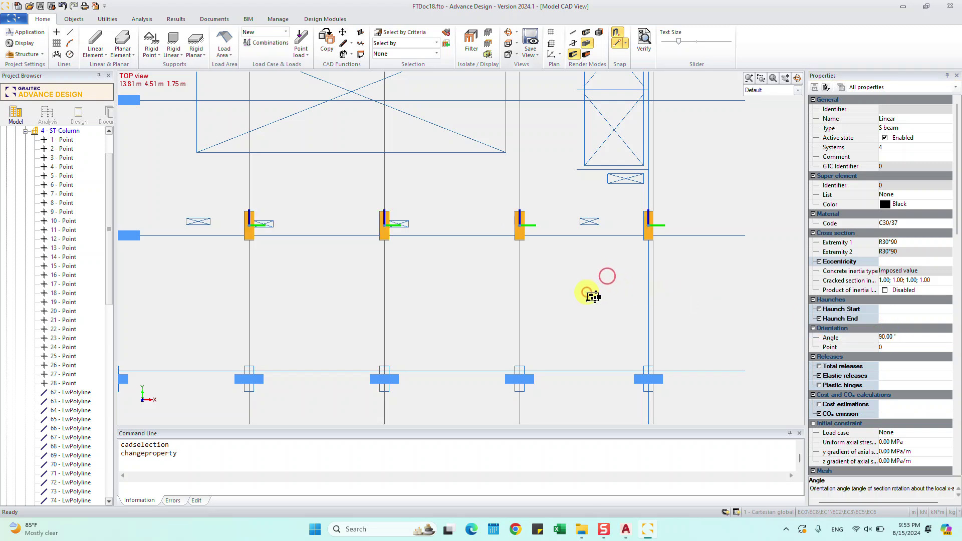
left_click(607, 276)
scroll(533, 263, "down", 1)
mouse_move(537, 260)
middle_mouse_down()
mouse_move(492, 247)
mouse_move(279, 326)
mouse_move(399, 314)
mouse_move(373, 323)
middle_mouse_up()
left_click(369, 307)
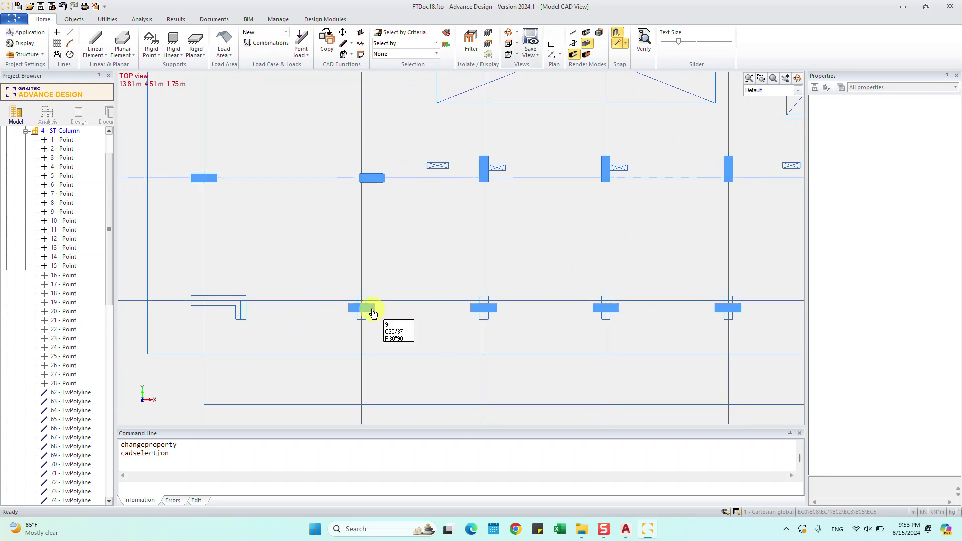
Rotate the remaining lower-row columns to a 90° orientation angle
left_click(495, 306)
left_click(596, 307)
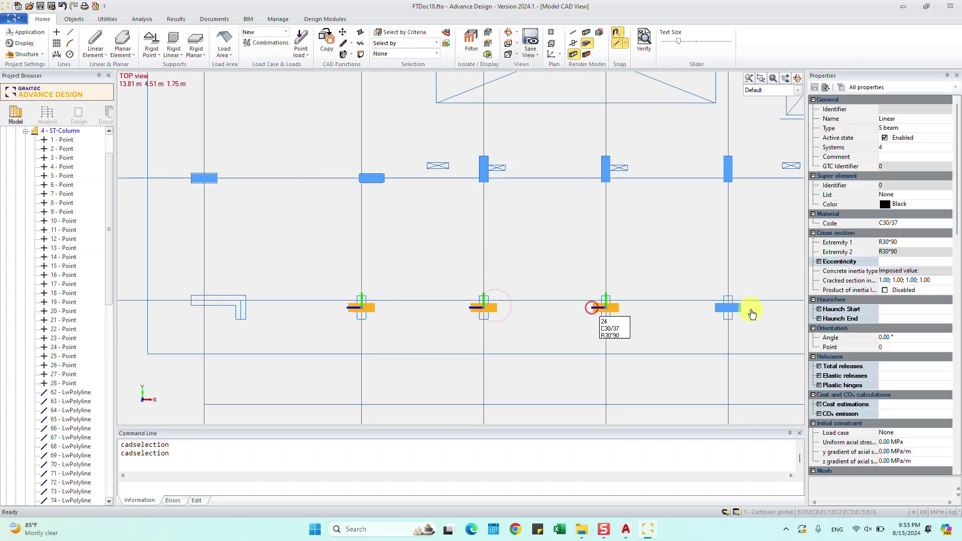
left_click(721, 307)
middle_click_drag(698, 326, 569, 330)
left_click(630, 306)
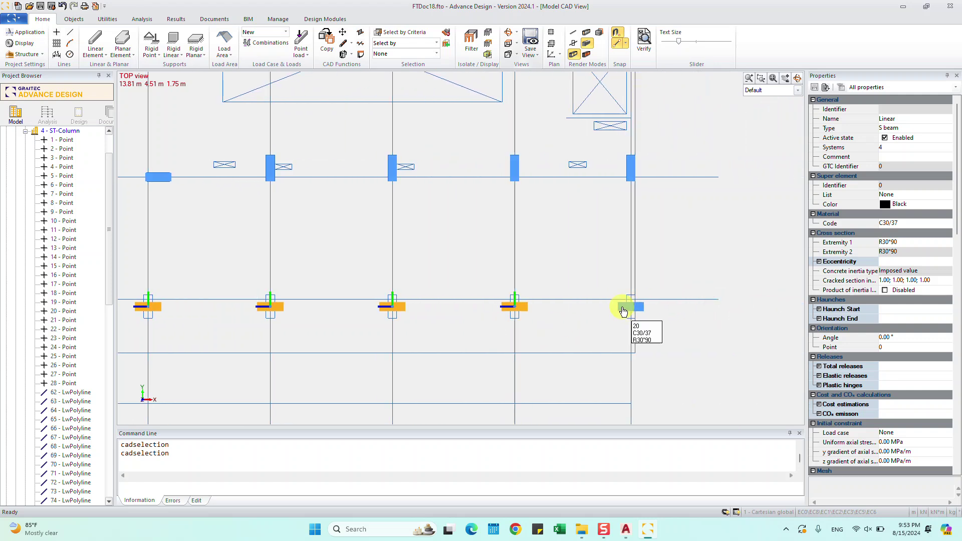
left_click(890, 337)
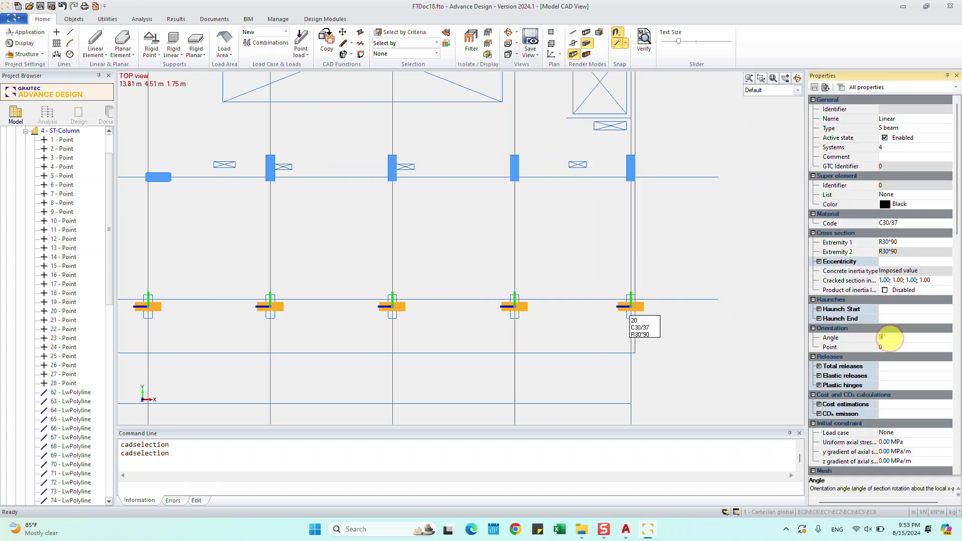
type("0")
key("Return")
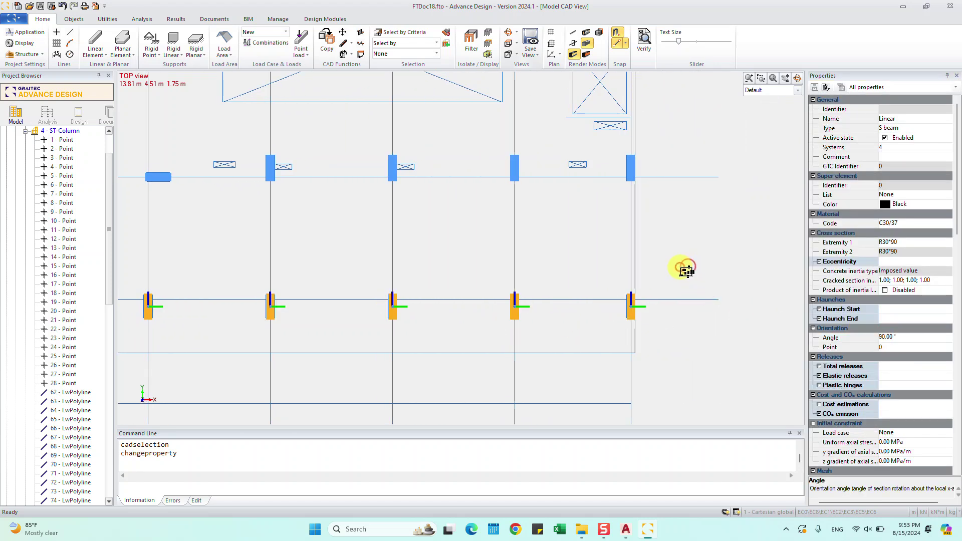
left_click(685, 269)
Select six columns around the stairs, including the bottom-row ones
scroll(636, 270, "down", 1)
scroll(398, 330, "up", 1)
scroll(398, 347, "down", 2)
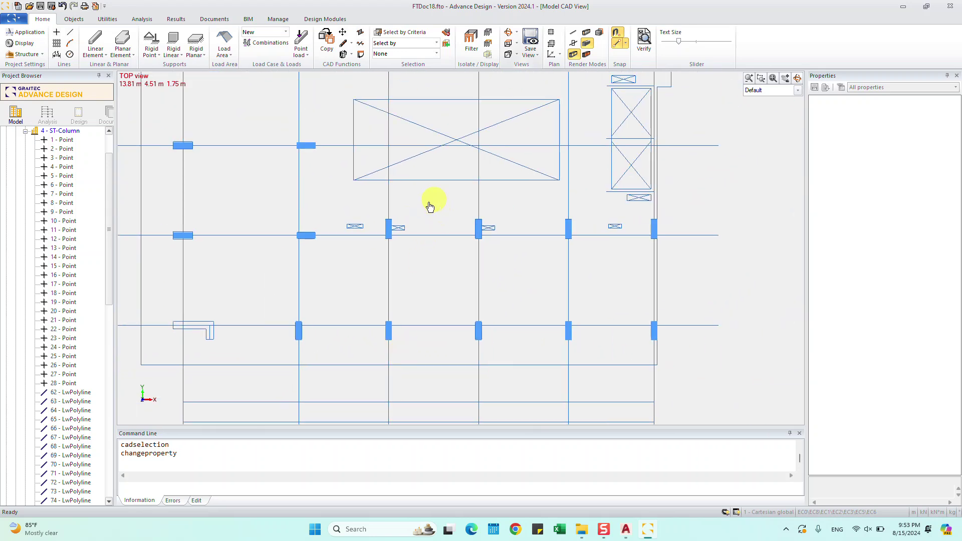
middle_click_drag(434, 204, 500, 337)
middle_click_drag(420, 221, 476, 367)
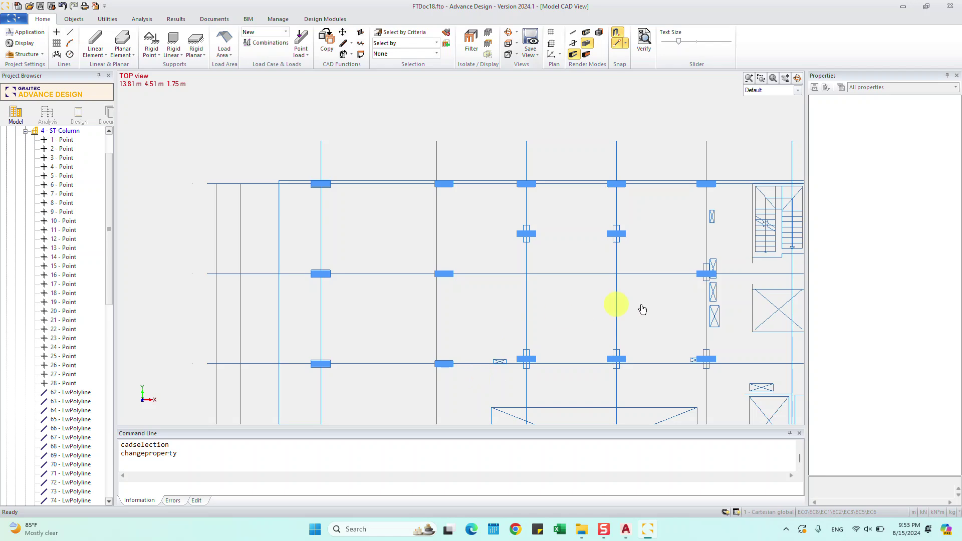
middle_click_drag(589, 314, 524, 312)
scroll(461, 230, "up", 1)
left_click(391, 241)
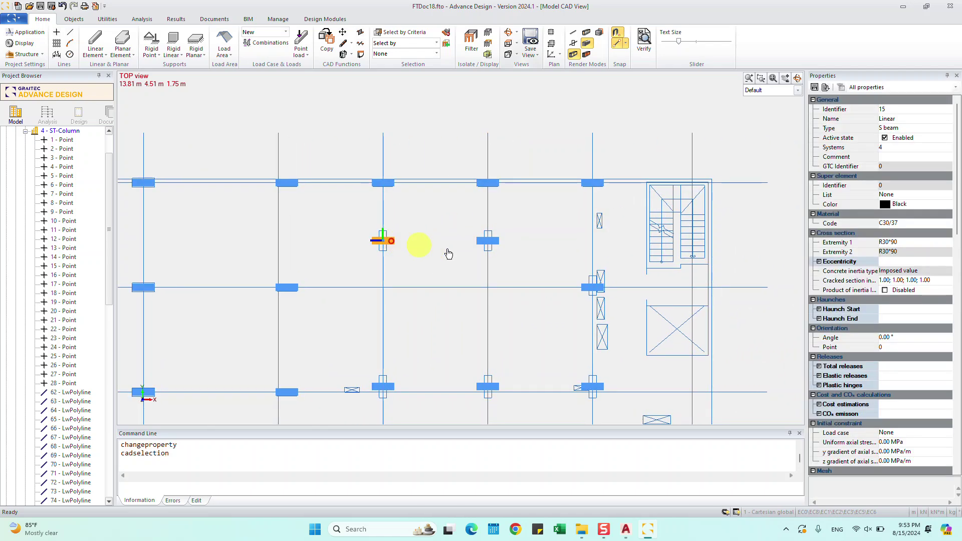
left_click(497, 241)
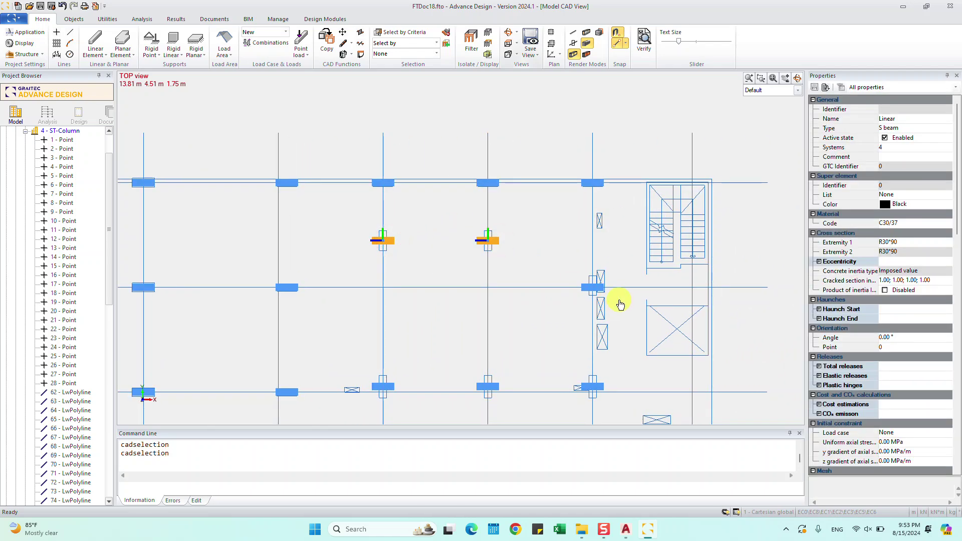
left_click(388, 387)
left_click(479, 386)
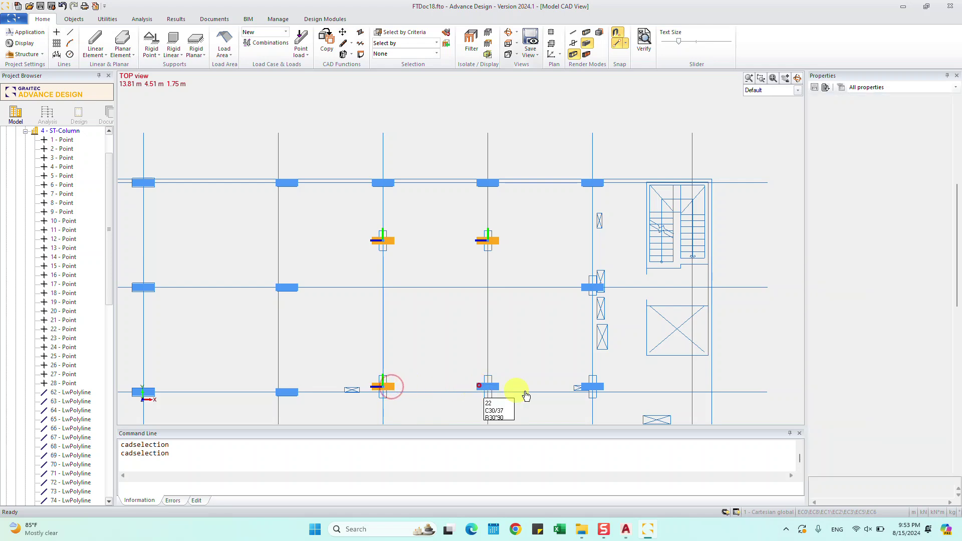
left_click(592, 389)
left_click(584, 284)
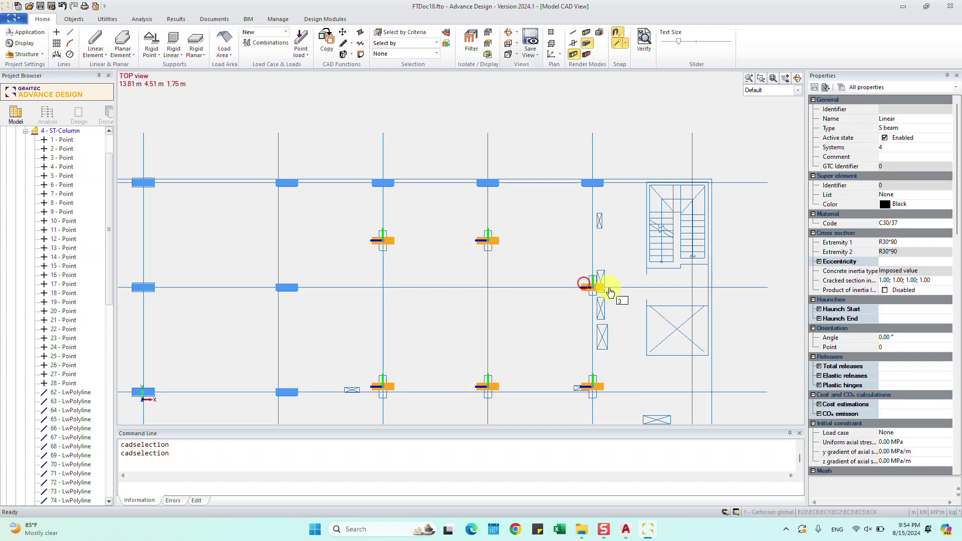
Give the stair-area columns a 90° orientation angle and clear the selection
left_click(899, 340)
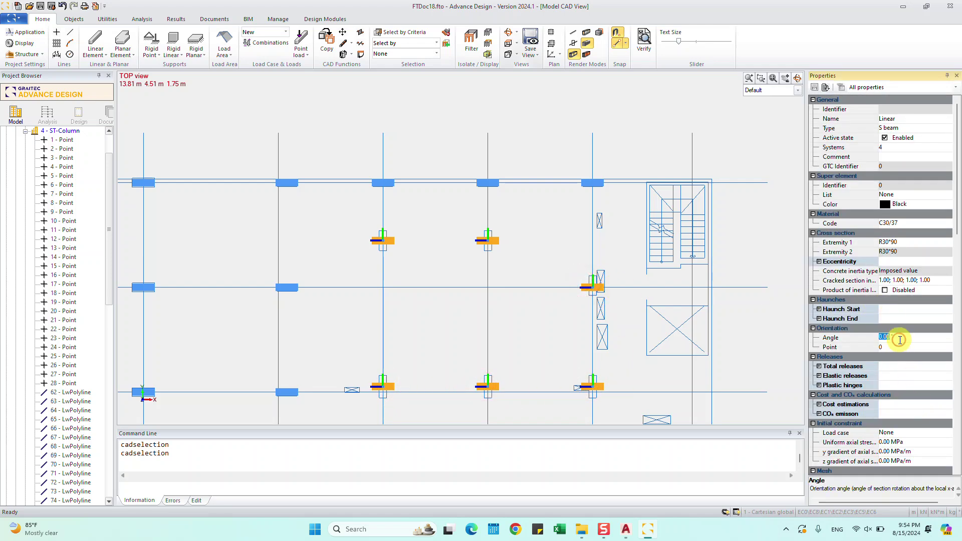
type("90")
key("Return")
key("Escape")
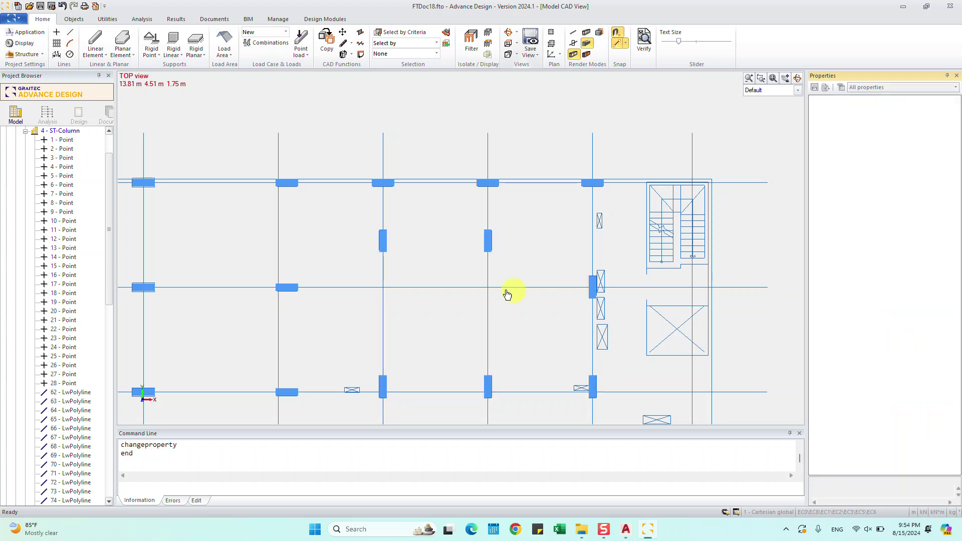
Bring up the AutoCAD floor layout for comparison
middle_click_drag(445, 286, 516, 238)
middle_click_drag(451, 264, 492, 232)
middle_click_drag(232, 337, 389, 264)
scroll(294, 252, "up", 2)
scroll(380, 258, "up", 2)
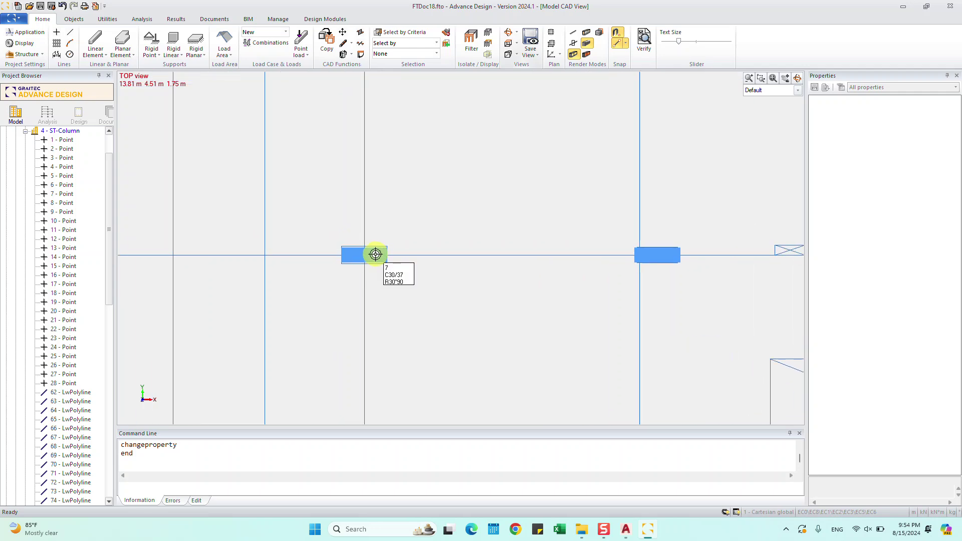
left_click(625, 531)
scroll(371, 240, "down", 4)
scroll(346, 256, "up", 2)
Dimension the column's width in AutoCAD, measuring 900
scroll(381, 258, "up", 1)
scroll(410, 261, "up", 1)
type("dl")
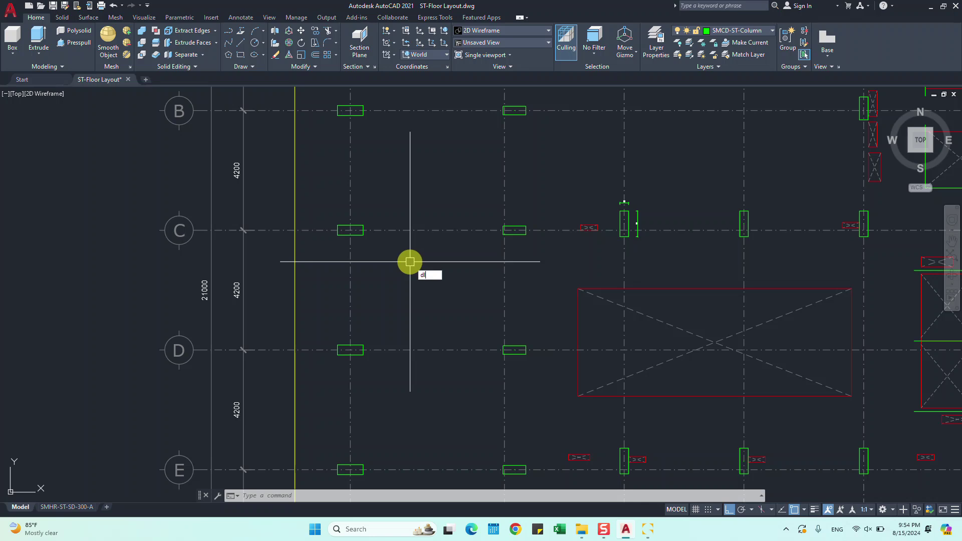
key("Return")
scroll(350, 231, "up", 2)
scroll(337, 224, "up", 2)
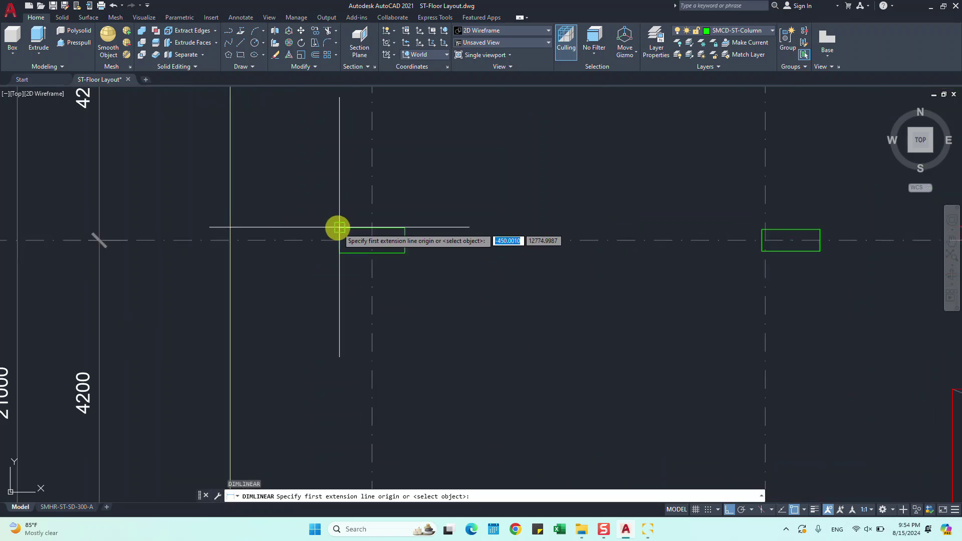
left_click(338, 228)
left_click(405, 228)
left_click(397, 208)
Add a depth dimension to the column, then erase the incorrect 369 dimension
scroll(345, 226, "up", 2)
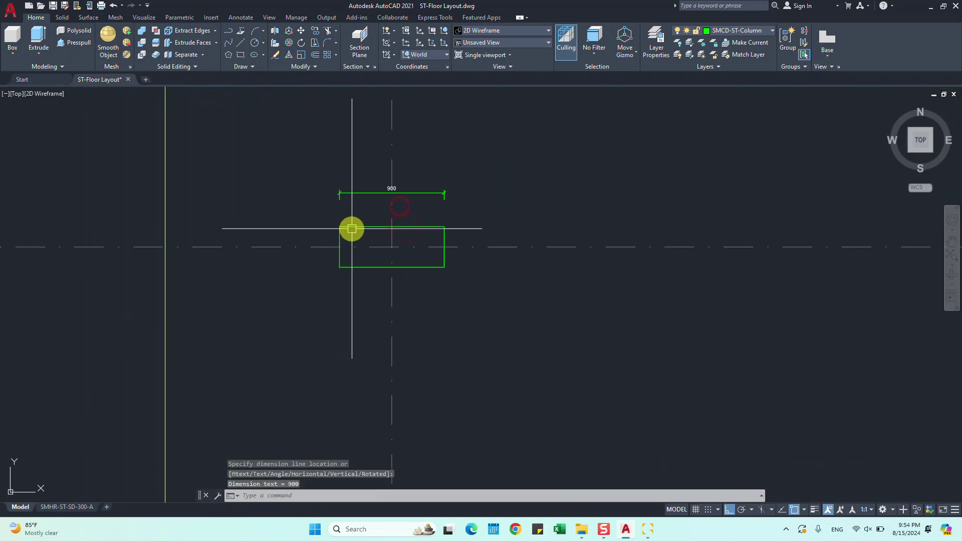
key("Return")
left_click(341, 225)
left_click(339, 267)
scroll(326, 260, "up", 1)
left_click(311, 260)
scroll(324, 237, "up", 2)
left_click(309, 228)
left_click(389, 212)
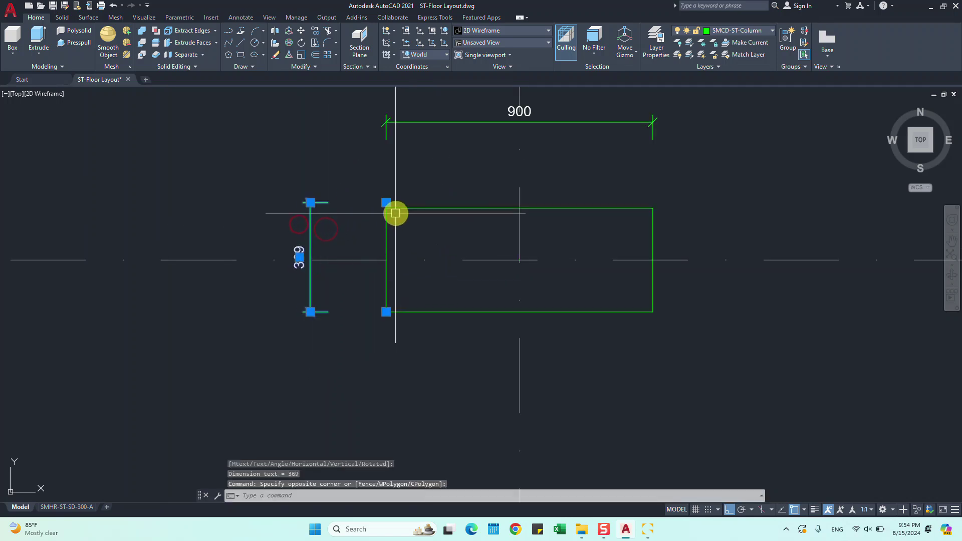
type("e")
key("Return")
key("Escape")
Redimension the column depth as 350, then return to Advance Design
type("li")
key("Return")
left_click(388, 310)
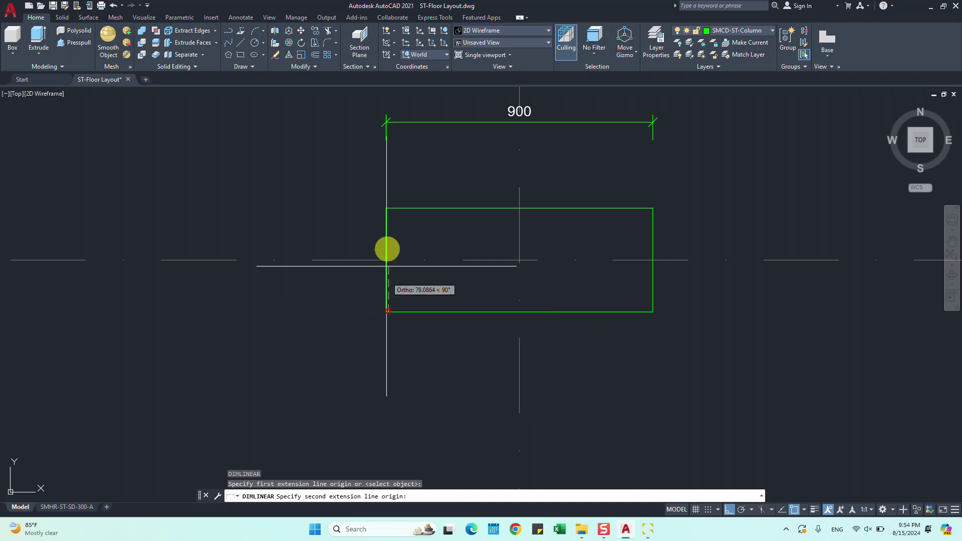
left_click(386, 208)
left_click(319, 211)
scroll(319, 211, "down", 8)
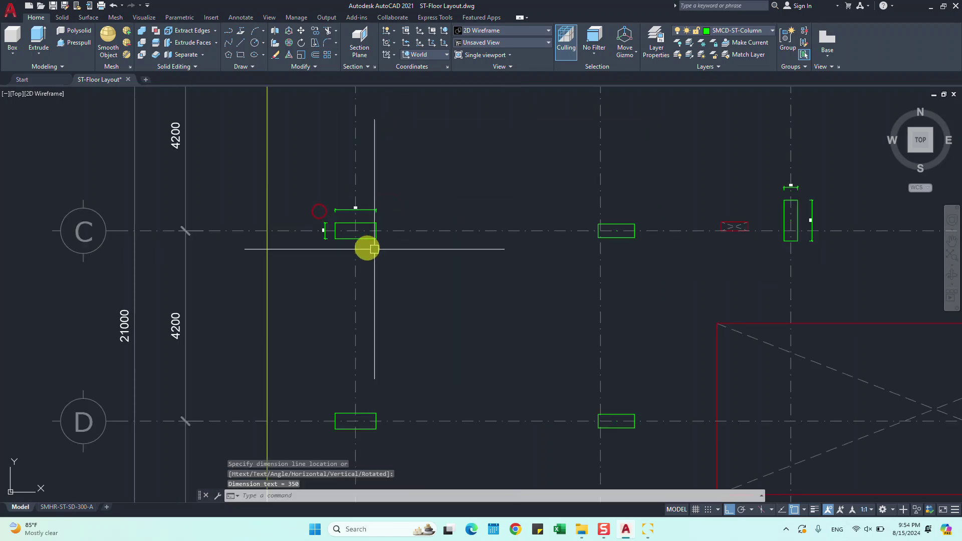
left_click(925, 9)
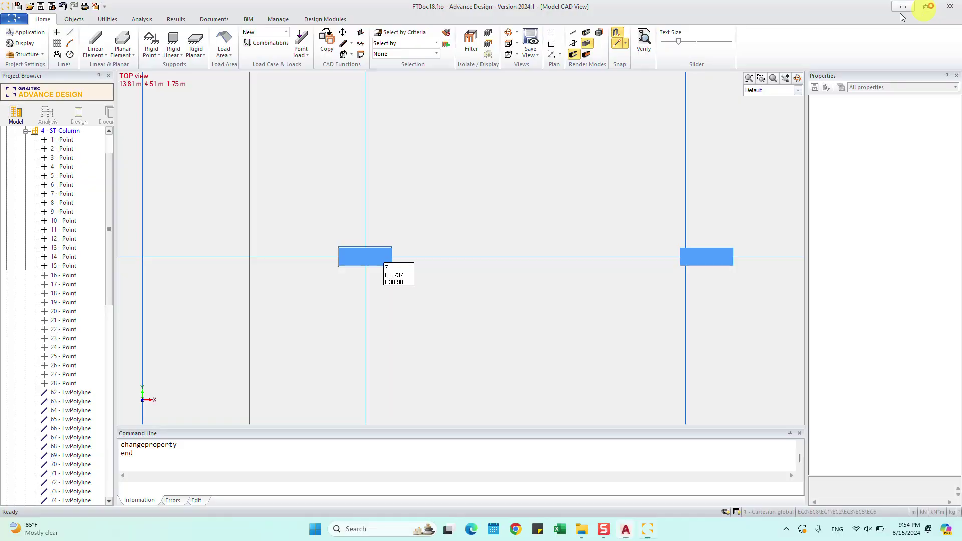
scroll(363, 220, "down", 1)
left_click(354, 248)
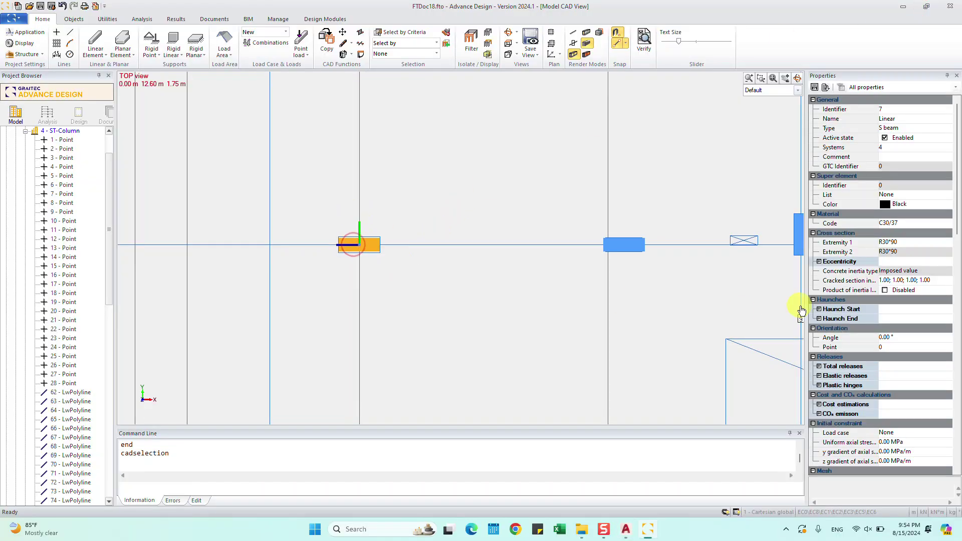
Redefine the selected member's R30*90 section as magenta with 35 cm width
left_click(904, 242)
left_click(903, 244)
left_click(480, 275)
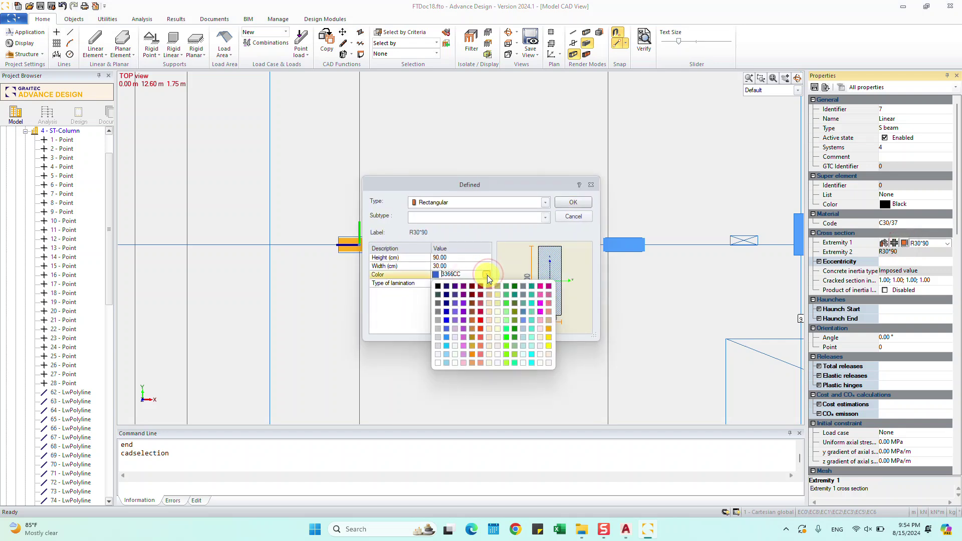
left_click(541, 312)
left_click(449, 266)
type("35")
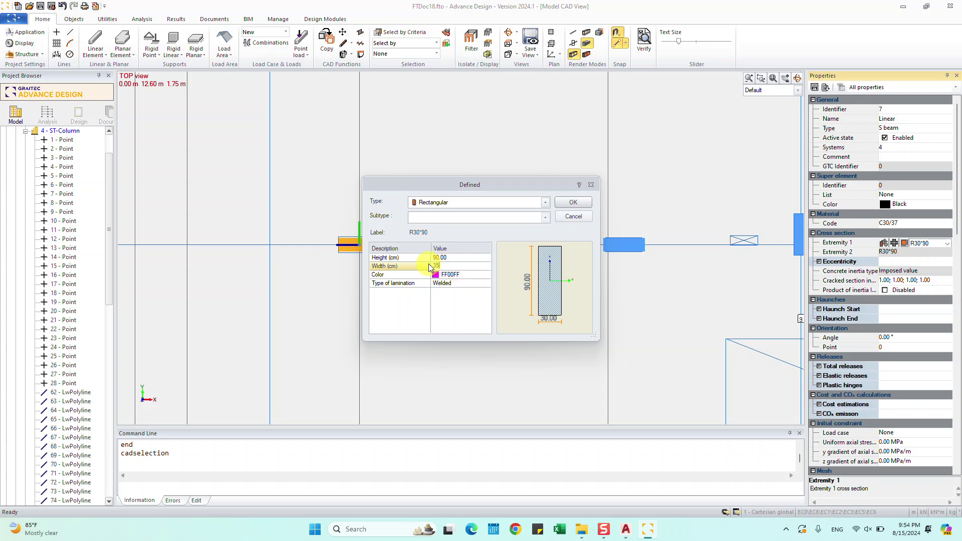
left_click(573, 203)
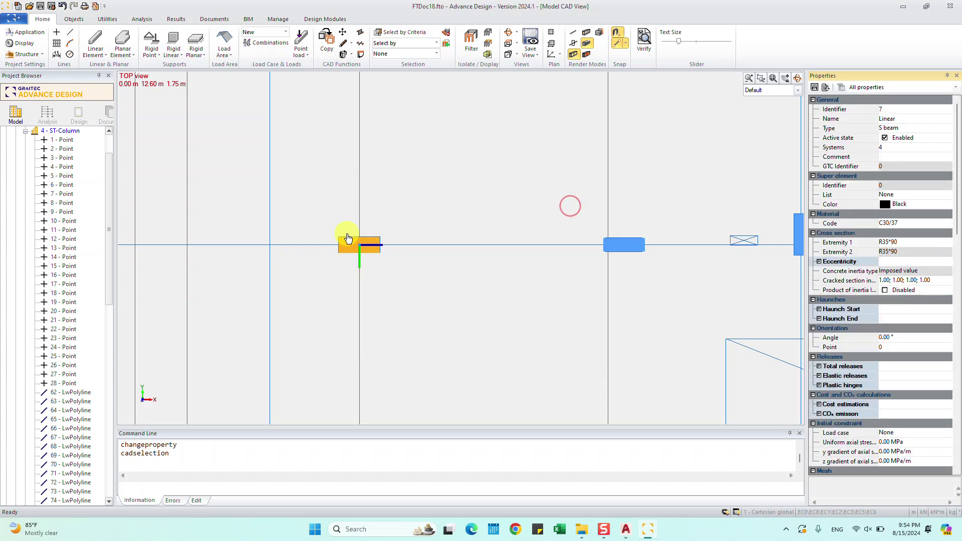
scroll(365, 250, "up", 1)
middle_click_drag(436, 290, 315, 258)
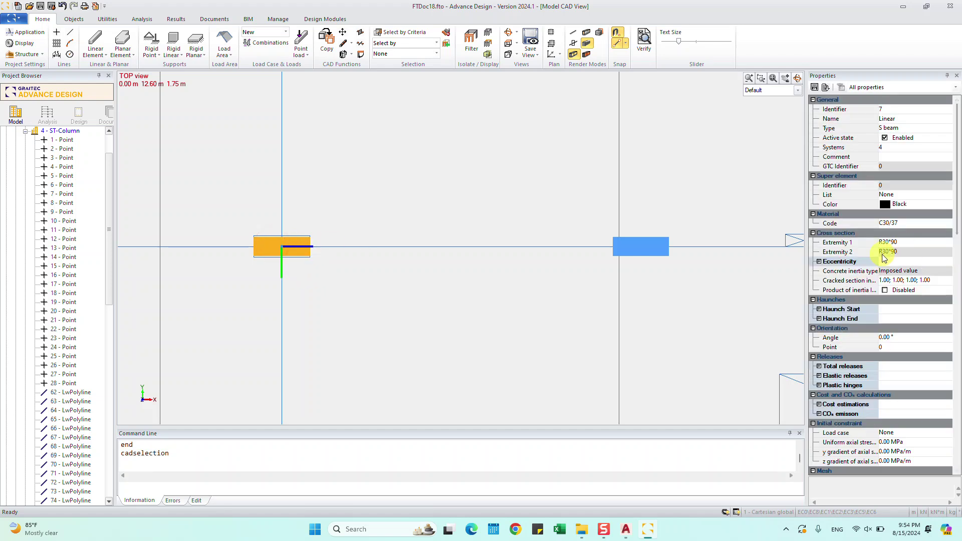
Apply the same magenta R35*90 section to the next beam, then deselect it
left_click(902, 244)
left_click(904, 243)
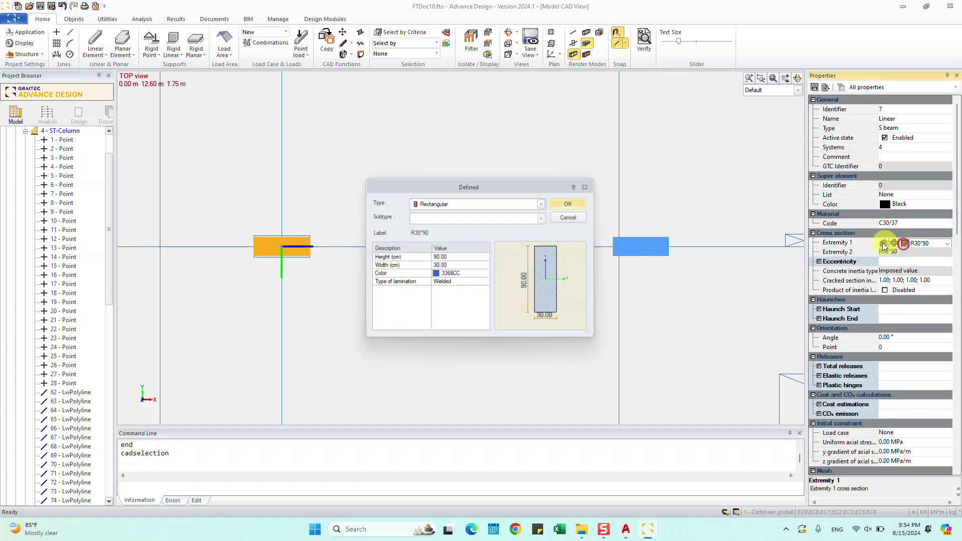
left_click(453, 273)
left_click(486, 275)
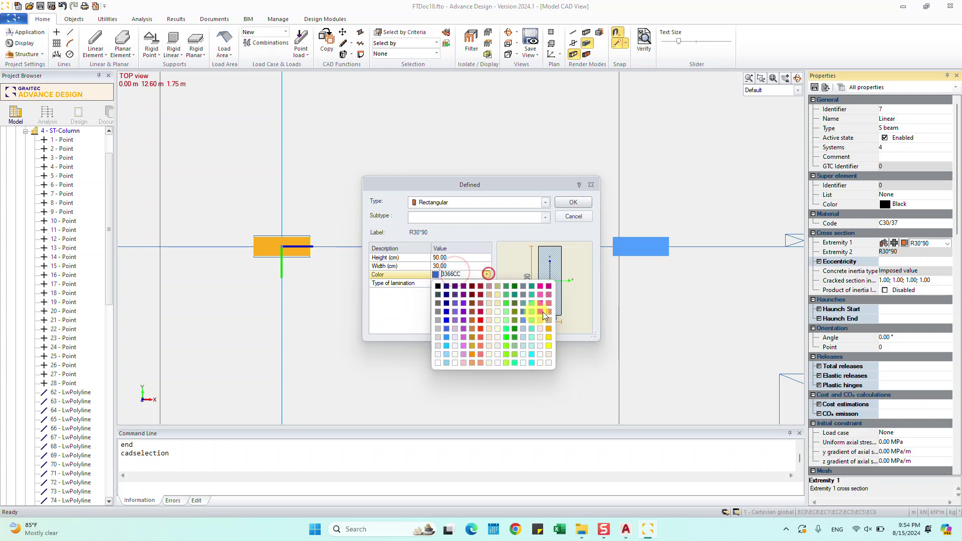
left_click(532, 302)
left_click(453, 265)
type("35")
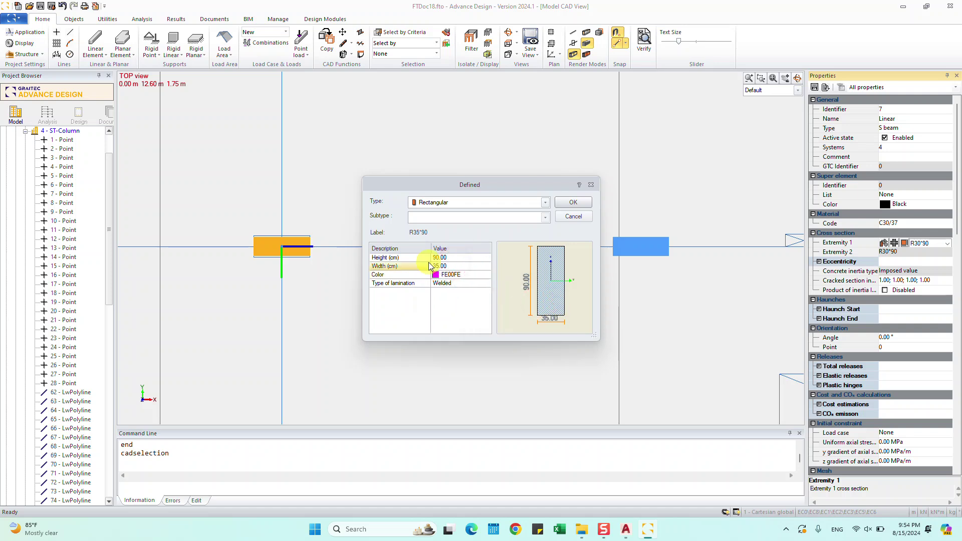
left_click(570, 204)
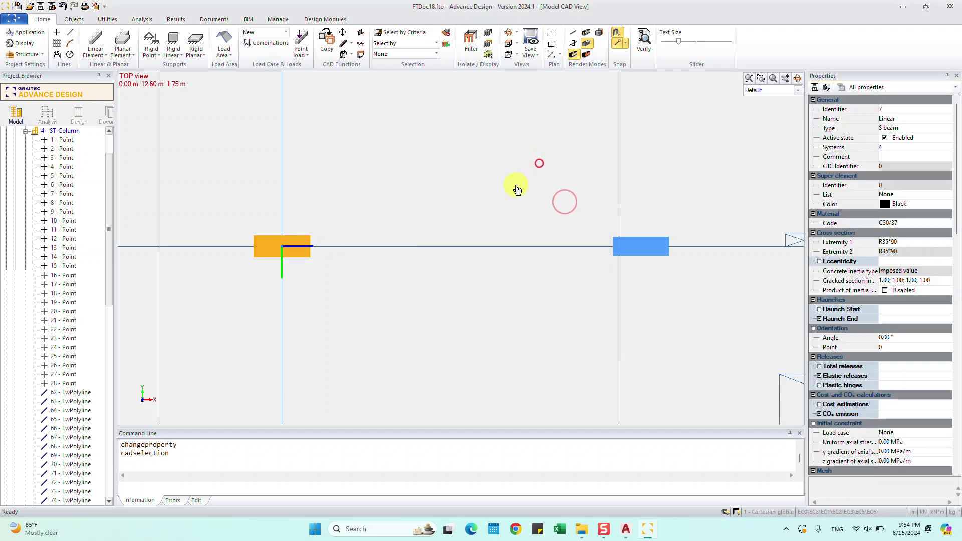
left_click(465, 184)
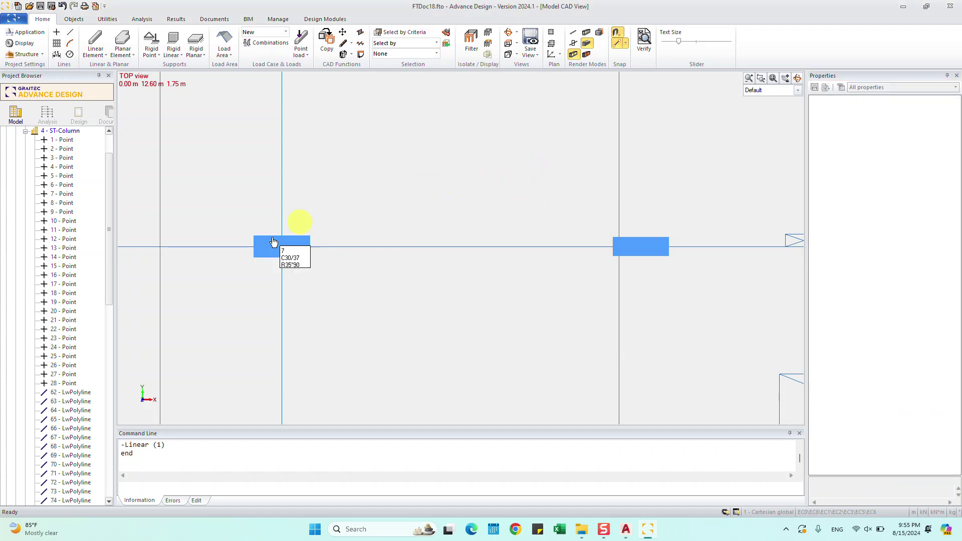
Select beam 12 on the top grid line and the beam below it
scroll(294, 243, "down", 1)
middle_click_drag(575, 279, 520, 275)
middle_click_drag(628, 279, 591, 279)
scroll(457, 273, "up", 1)
scroll(432, 255, "down", 1)
scroll(437, 255, "down", 1)
scroll(431, 255, "down", 1)
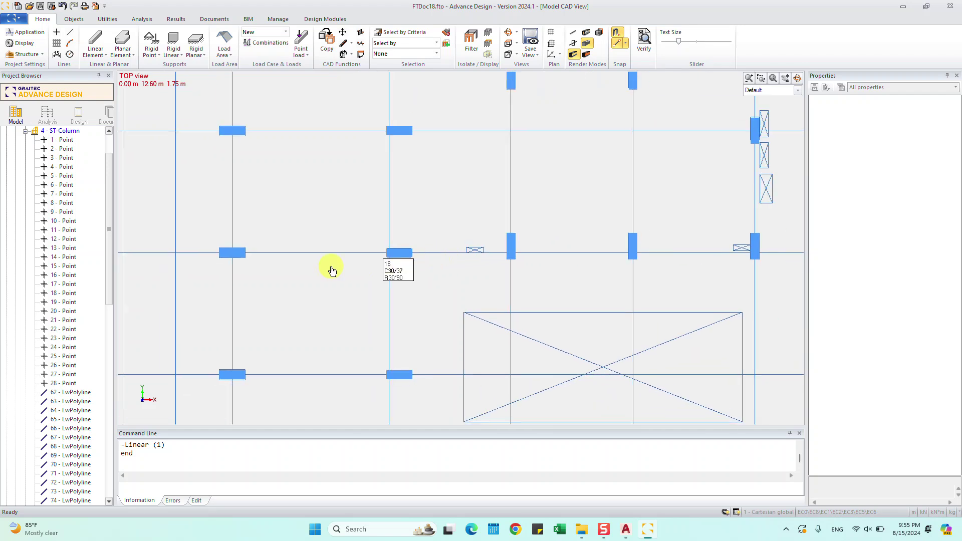
middle_click_drag(329, 266, 423, 337)
middle_click_drag(341, 95, 354, 195)
left_click(338, 181)
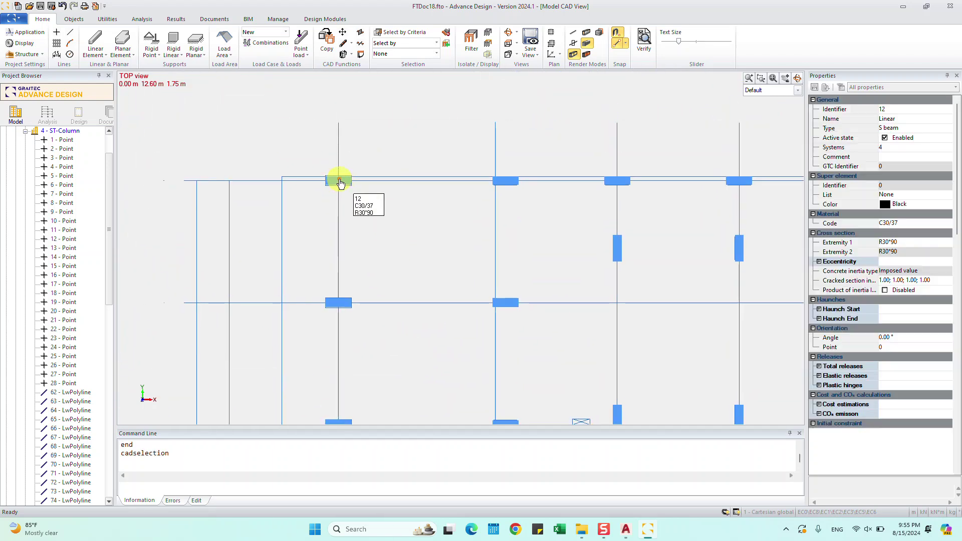
left_click(344, 302)
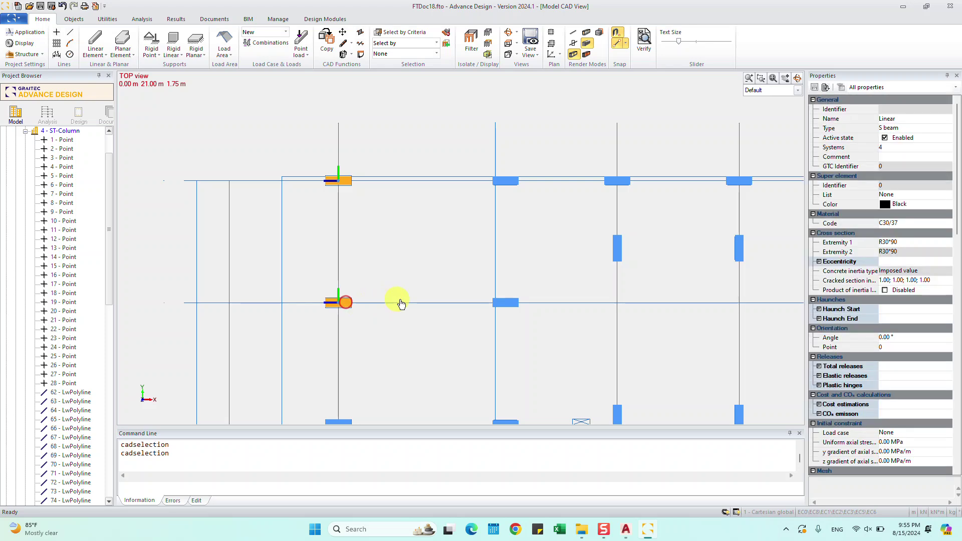
Add two more beams to the selection, making four in total
middle_click_drag(423, 322, 404, 151)
middle_click_drag(392, 301, 414, 146)
left_click(340, 218)
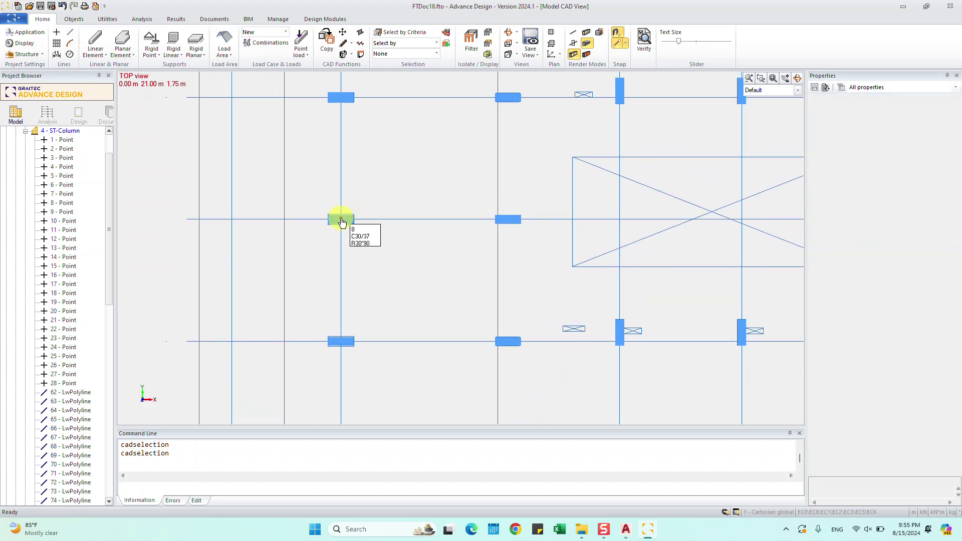
left_click(352, 342)
middle_click_drag(352, 342, 386, 223)
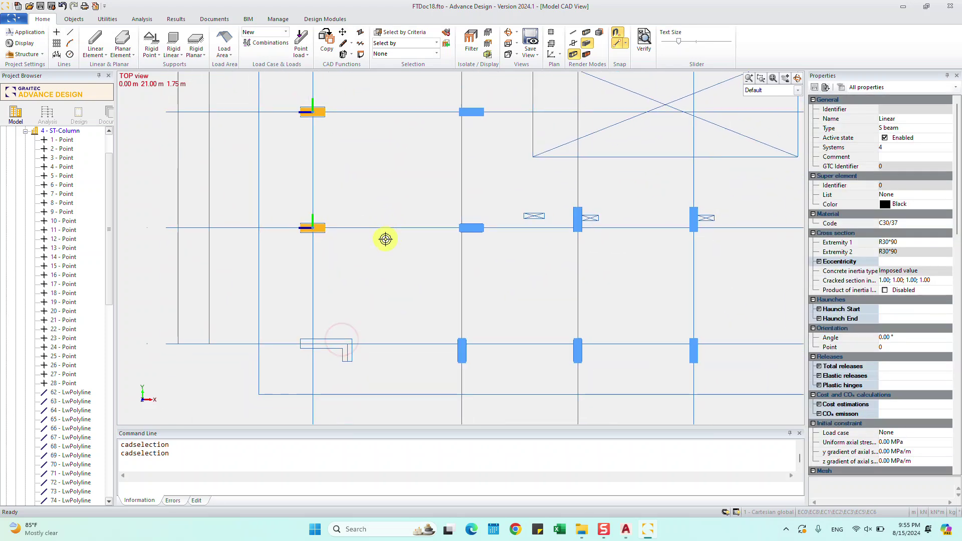
Give the four beams a magenta rectangular R35*90 section, then deselect them
left_click(888, 242)
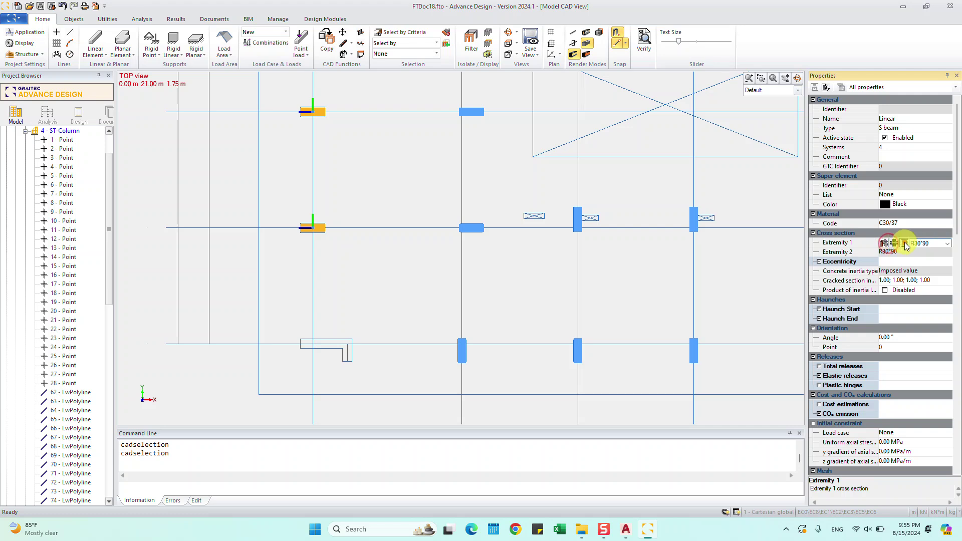
left_click(904, 243)
left_click(476, 202)
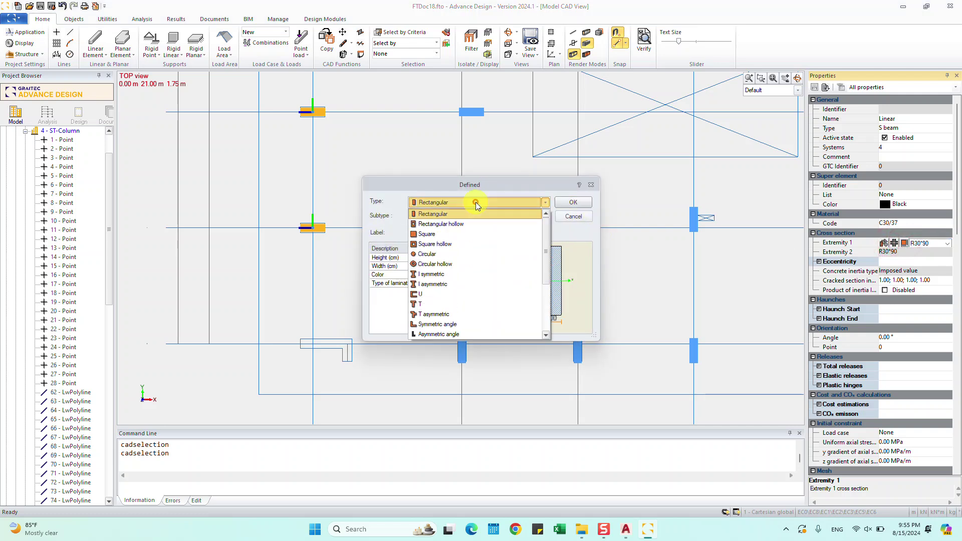
left_click(452, 274)
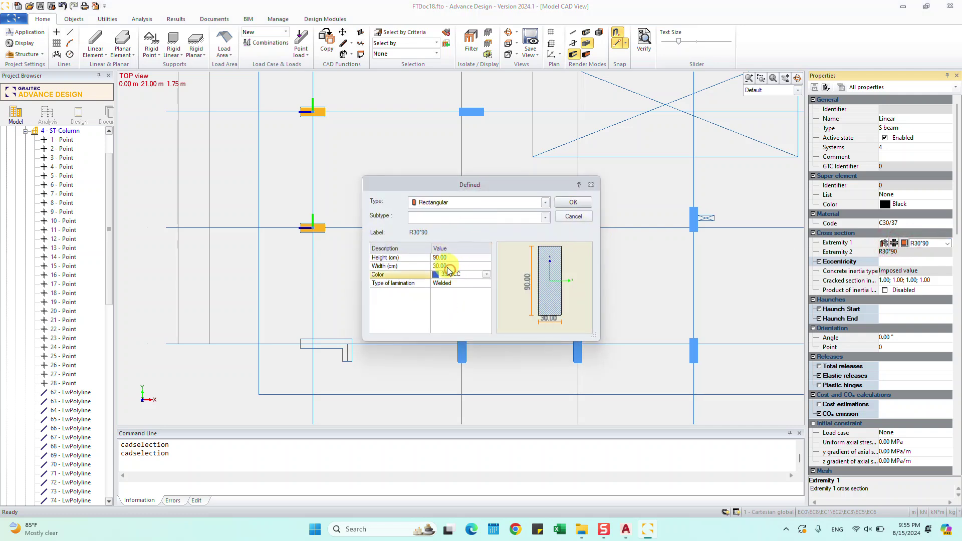
left_click(484, 275)
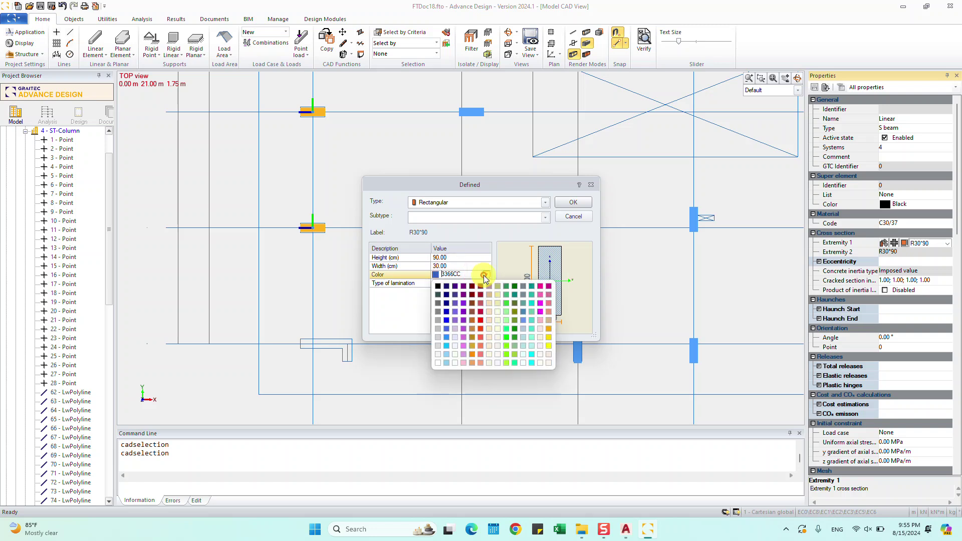
left_click(541, 303)
left_click(453, 265)
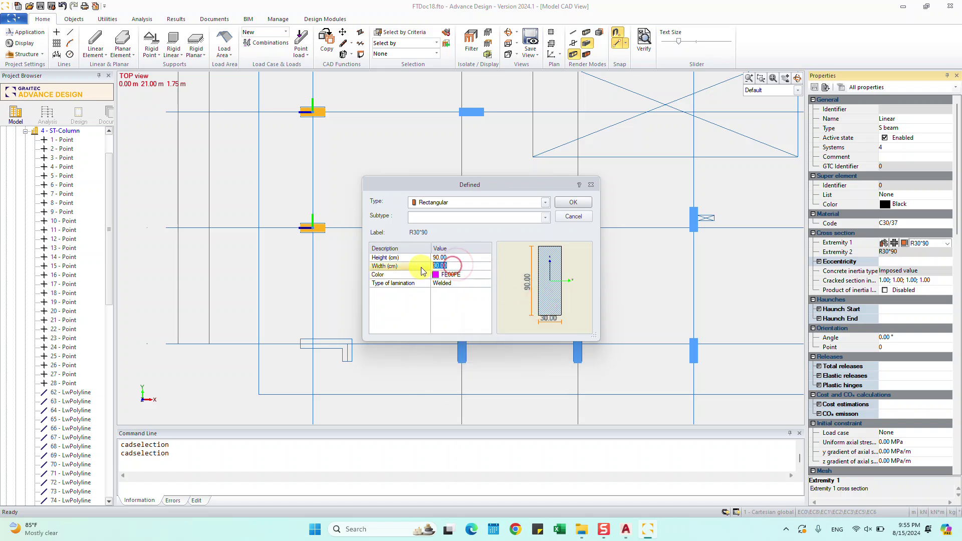
type("35")
key("Return")
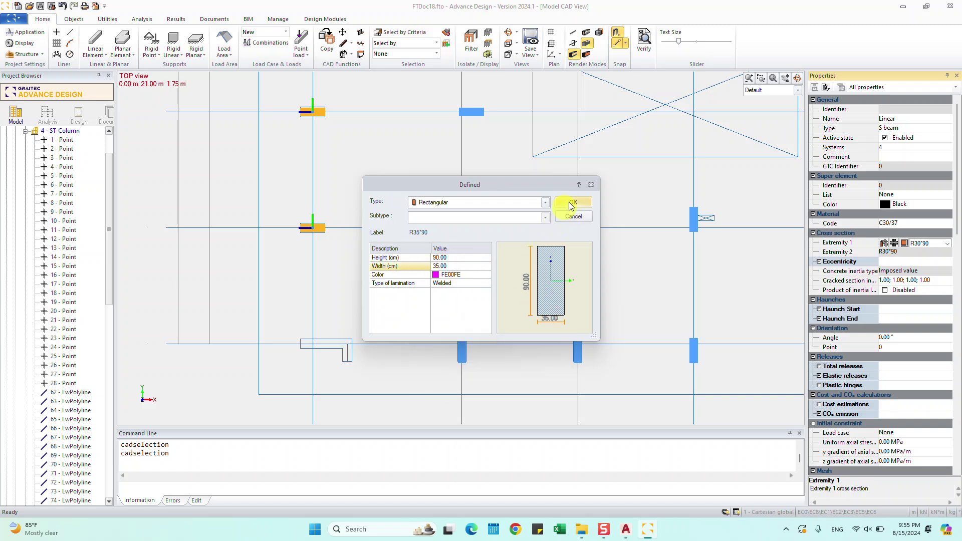
left_click(564, 203)
left_click(508, 177)
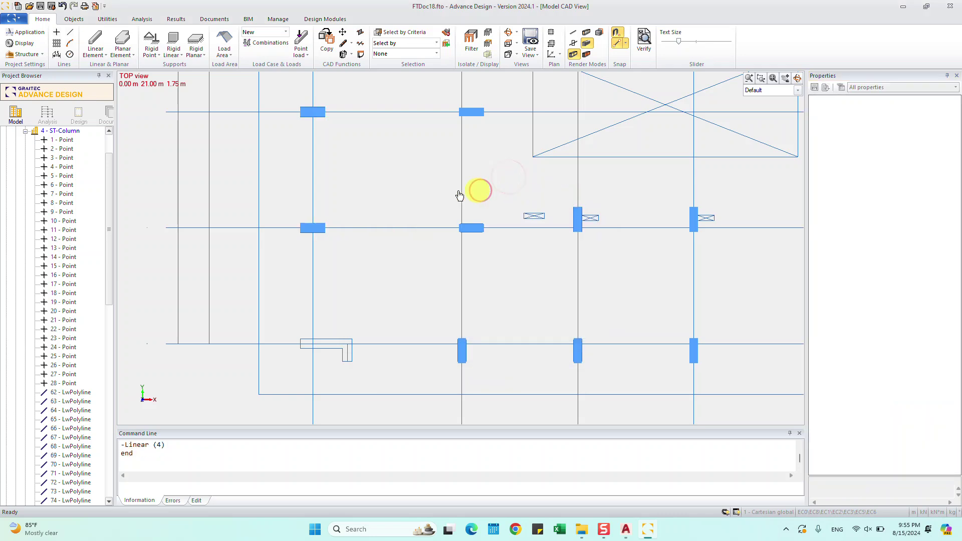
middle_click_drag(480, 194, 296, 264)
Pan across the updated floor plan toward the top area and the stairs
middle_click_drag(612, 332, 530, 294)
middle_click_drag(702, 331, 497, 315)
mouse_move(597, 279)
middle_mouse_down()
mouse_move(477, 307)
mouse_move(668, 301)
middle_mouse_up()
middle_click_drag(417, 310, 644, 301)
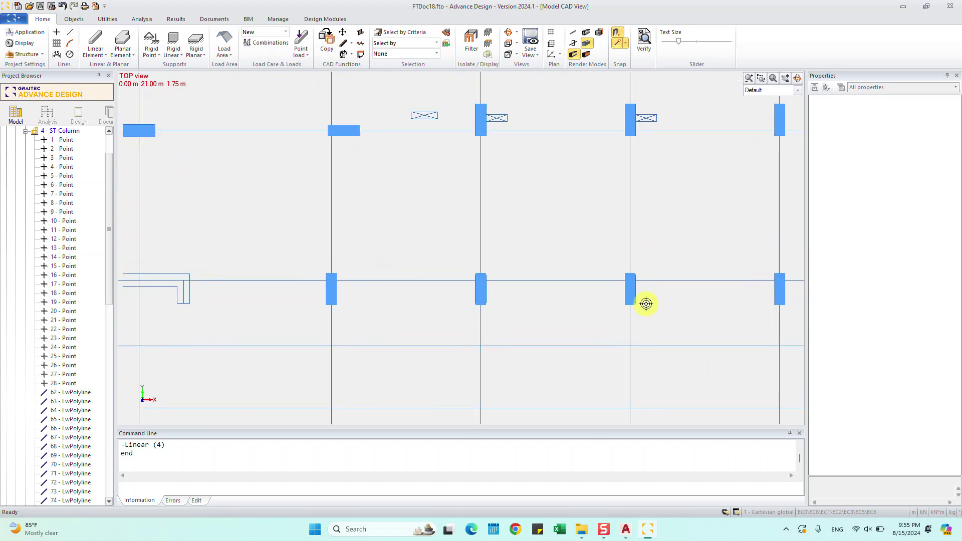
scroll(509, 378, "down", 3)
mouse_move(687, 299)
middle_mouse_down()
mouse_move(665, 333)
mouse_move(730, 413)
mouse_move(491, 260)
mouse_move(587, 275)
middle_mouse_up()
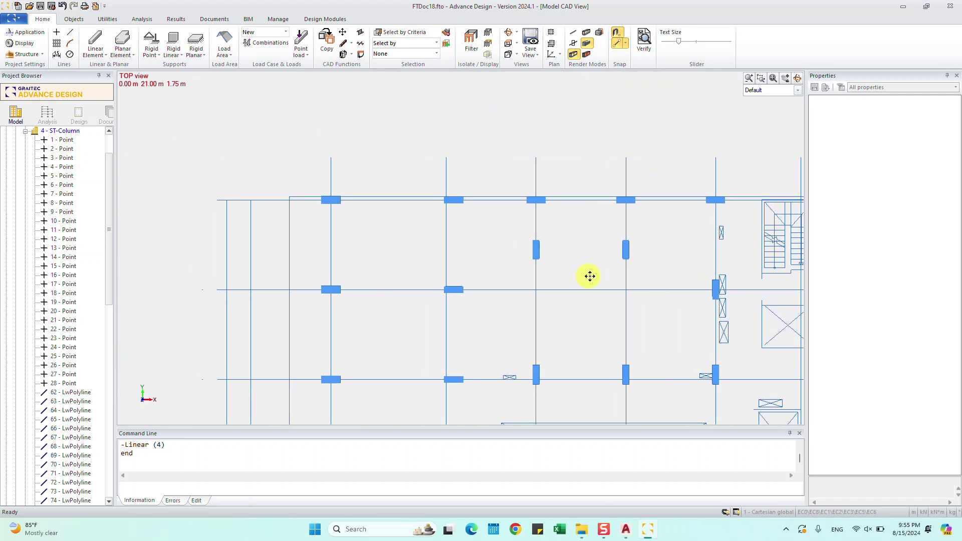
Zoom over the lower beams, recentre the plan, and collapse the ST-Column branch
scroll(464, 271, "up", 1)
scroll(450, 284, "up", 3)
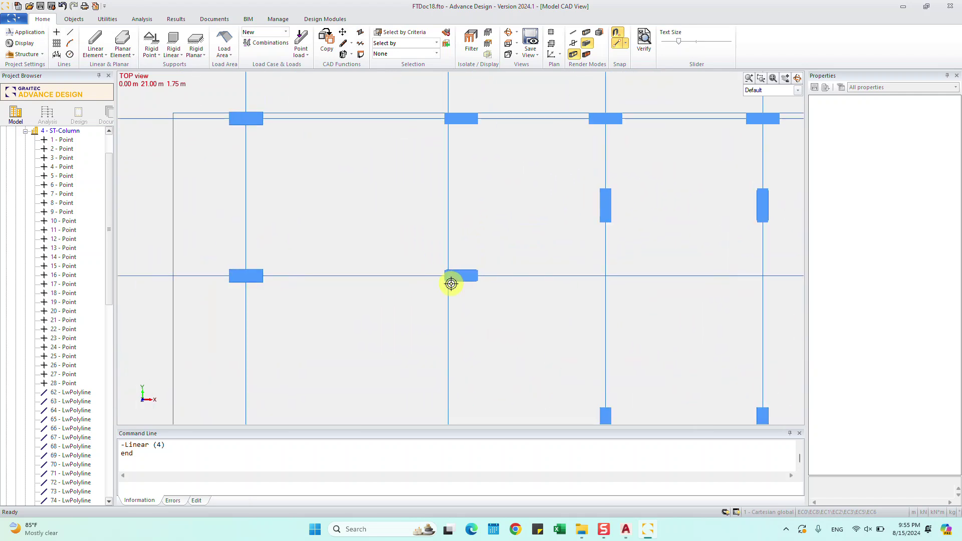
scroll(446, 273, "down", 1)
scroll(438, 259, "down", 2)
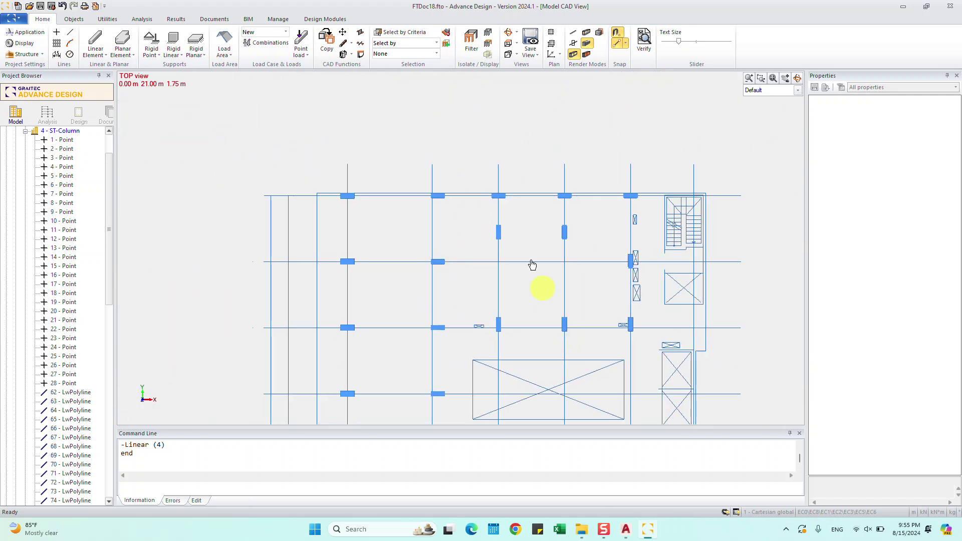
mouse_move(549, 311)
middle_mouse_down()
mouse_move(470, 301)
mouse_move(489, 220)
middle_mouse_up()
middle_click_drag(736, 247, 709, 323)
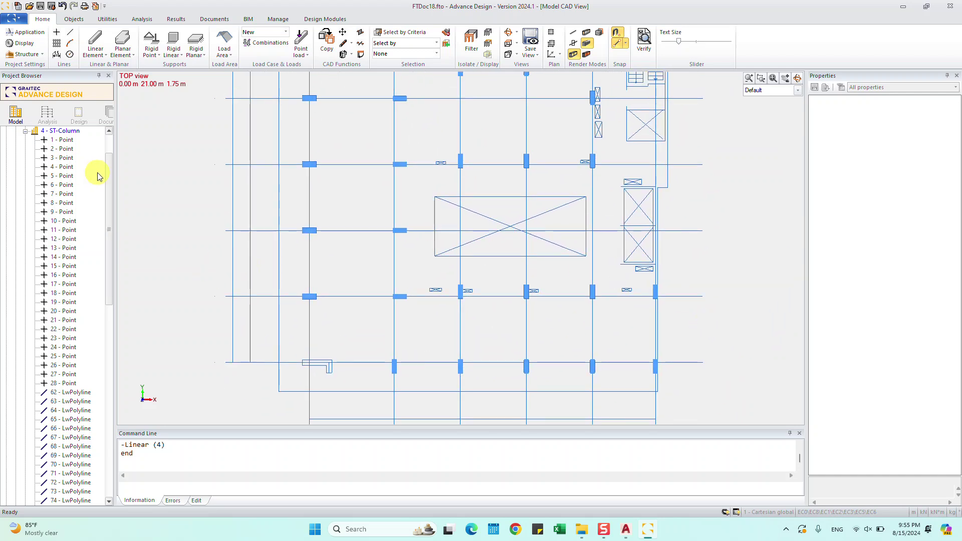
left_click(26, 134)
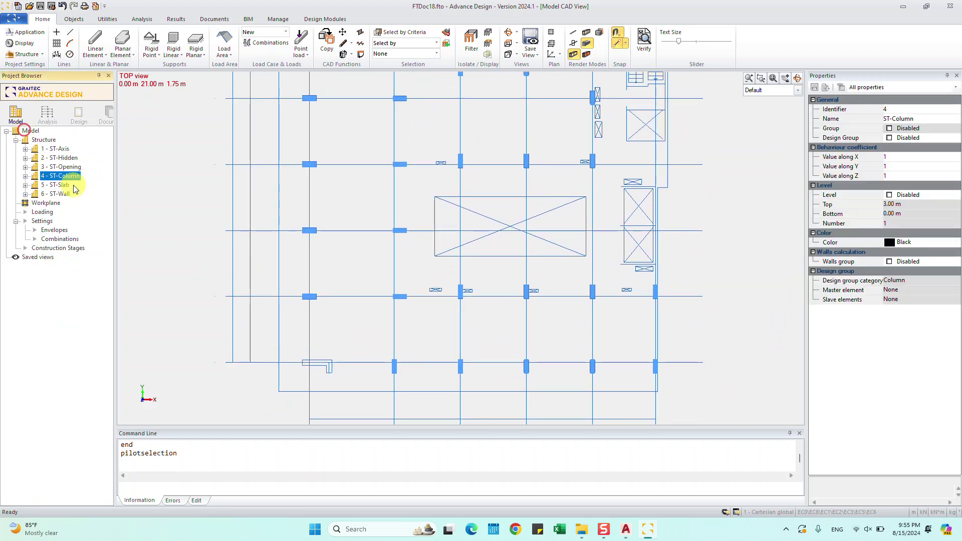
Create a 1F system under Structure containing a subsystem named Column
right_click(45, 139)
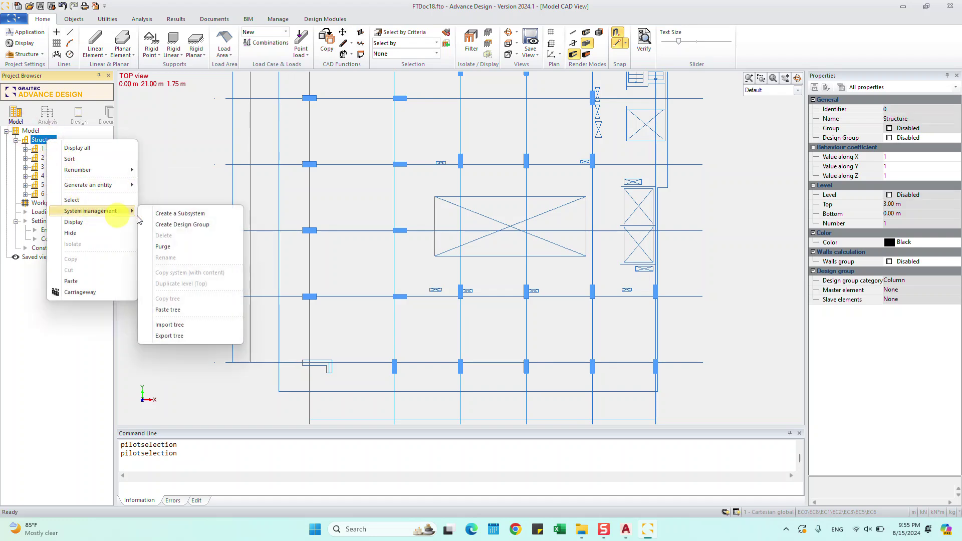
mouse_move(90, 210)
left_click(170, 215)
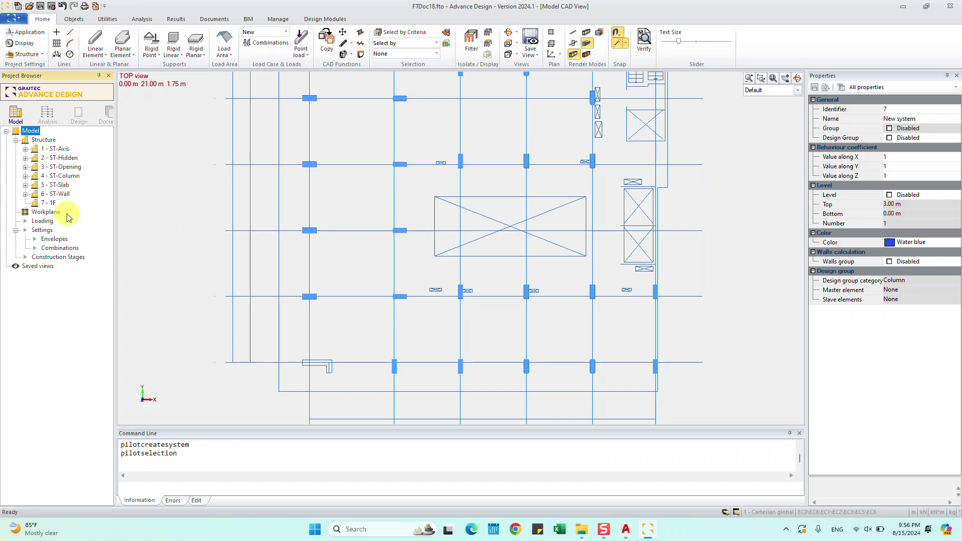
right_click(49, 202)
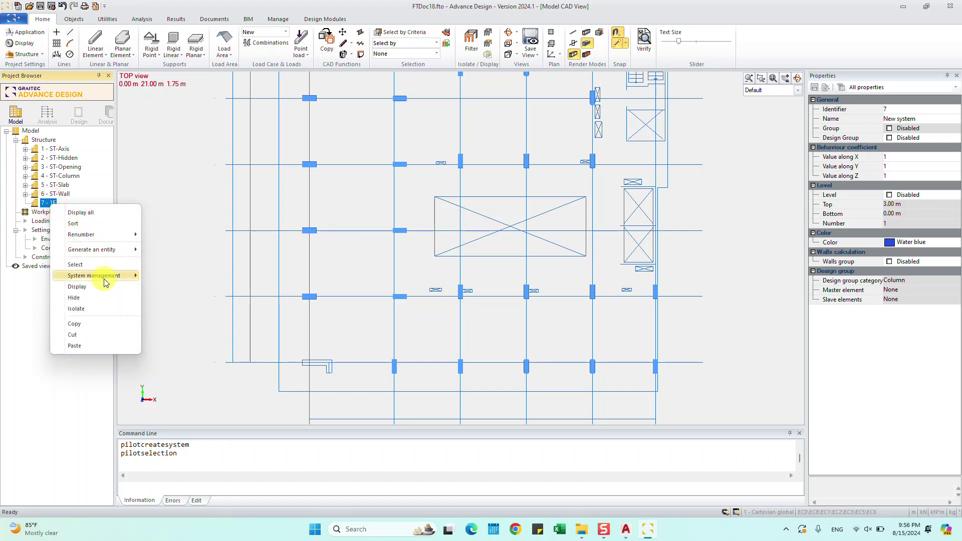
left_click(176, 277)
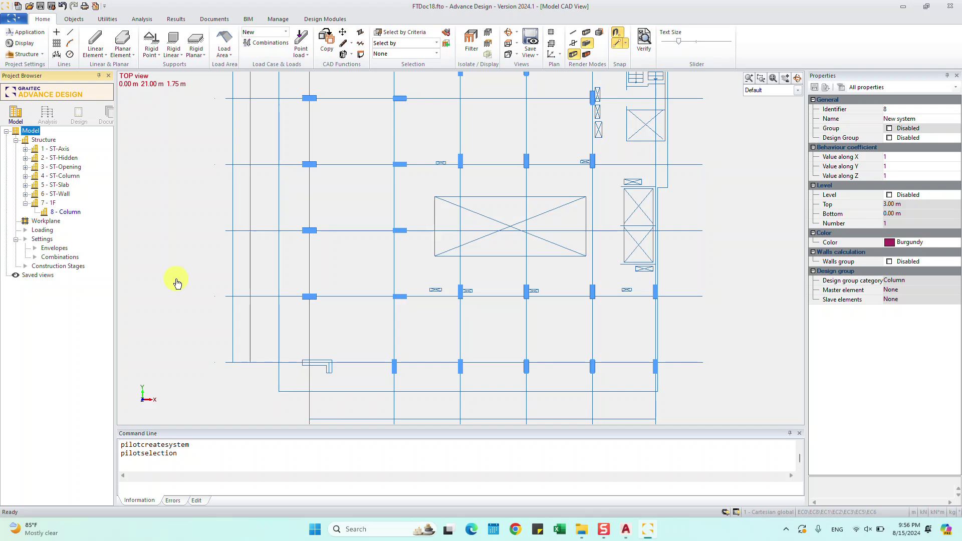
left_click(44, 205)
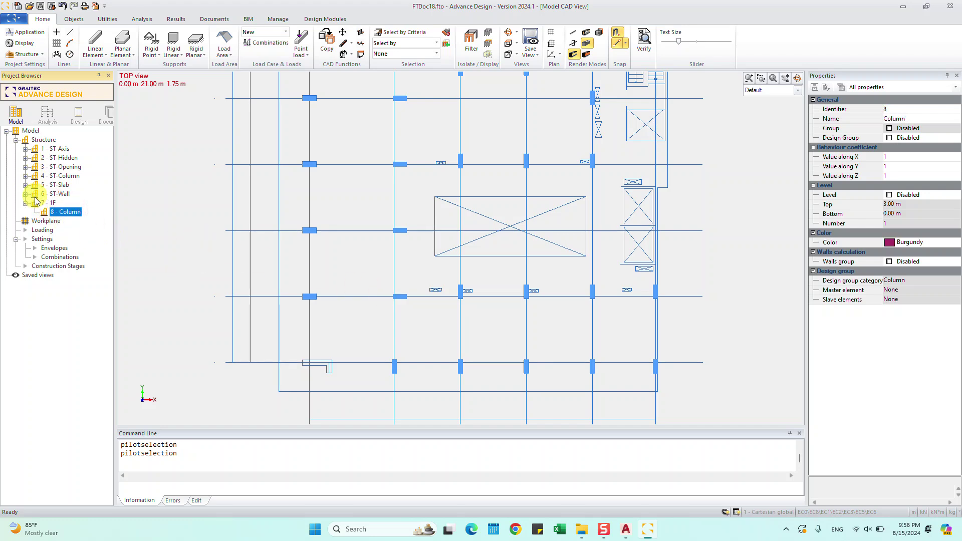
Expand the ST-Axis system and browse its elements, inspecting line 187
left_click(26, 150)
scroll(50, 226, "down", 10)
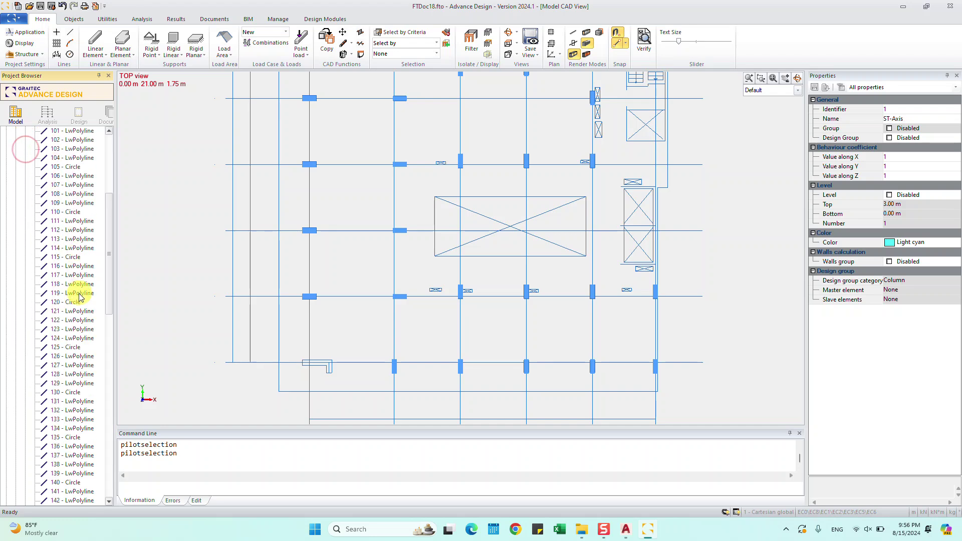
scroll(78, 310, "down", 10)
scroll(78, 303, "down", 10)
scroll(78, 301, "up", 3)
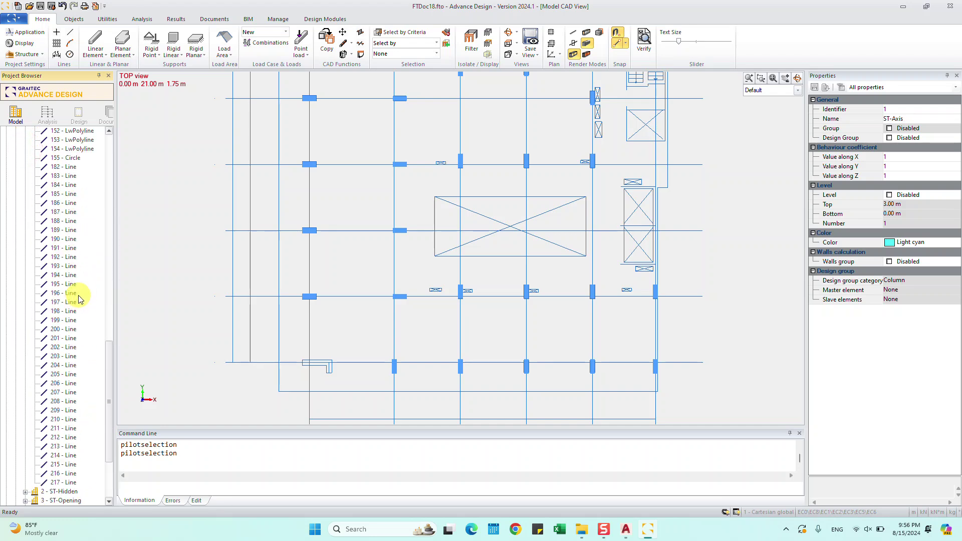
scroll(77, 301, "up", 4)
scroll(79, 299, "up", 4)
scroll(79, 299, "up", 3)
scroll(78, 299, "down", 5)
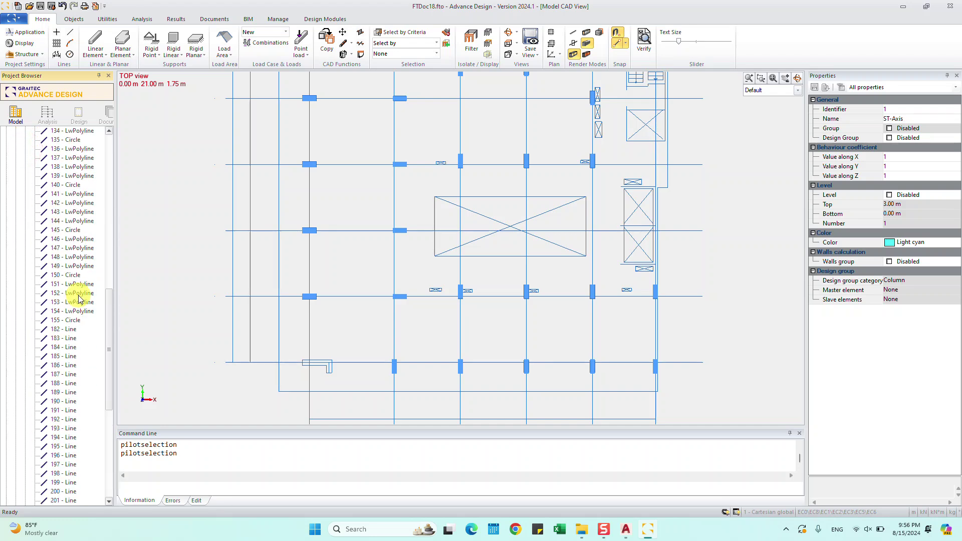
scroll(78, 297, "down", 5)
left_click(72, 211)
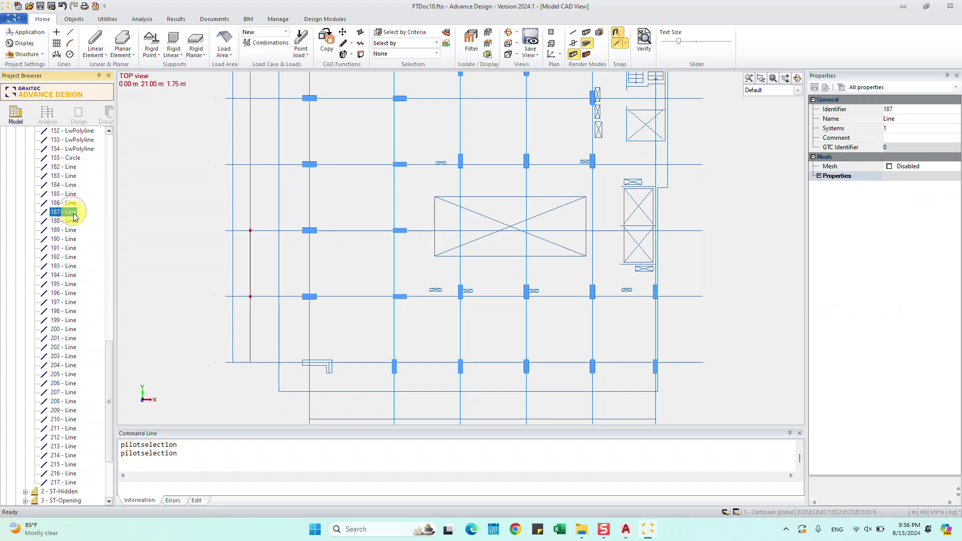
key("Escape")
Select the first axis line, then collapse the ST-Axis system
scroll(74, 236, "up", 7)
scroll(73, 240, "up", 7)
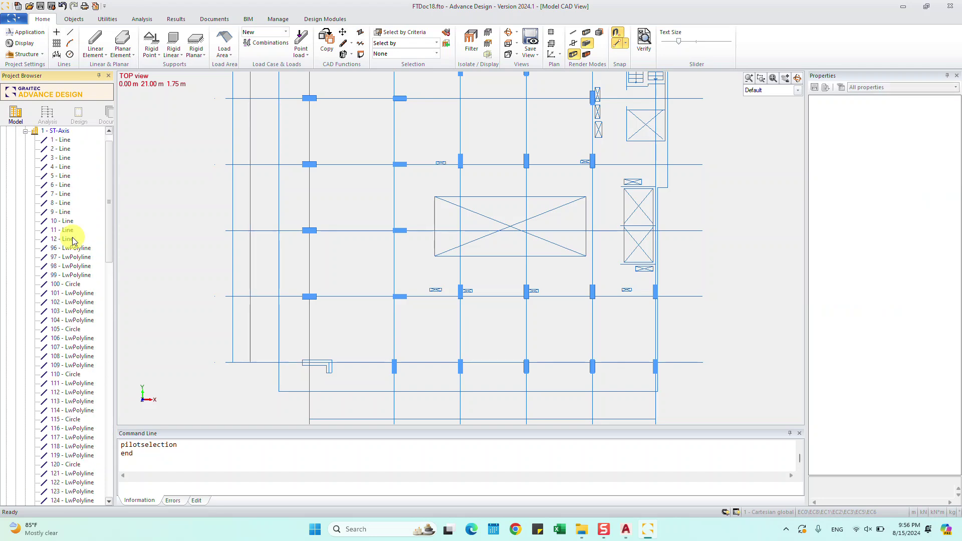
scroll(73, 241, "up", 2)
left_click(64, 158)
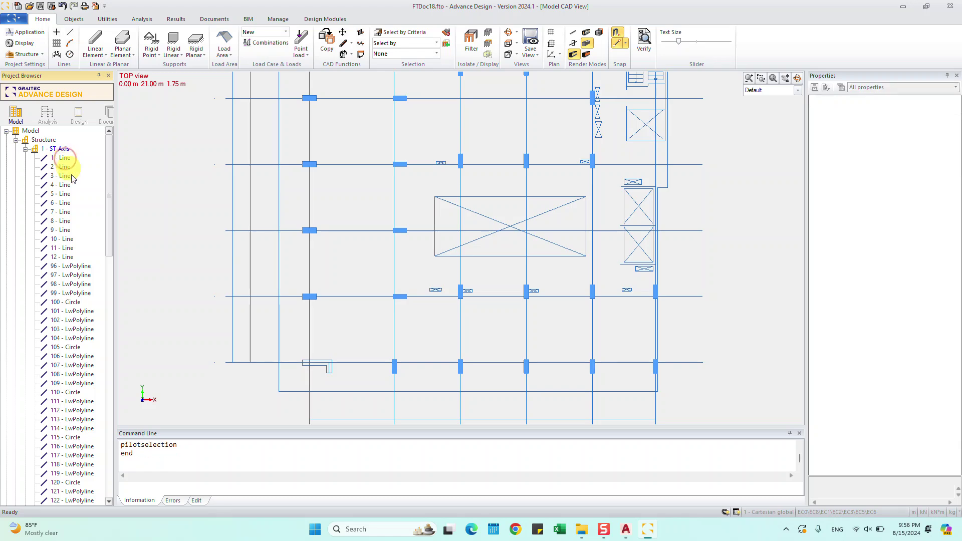
left_click(25, 149)
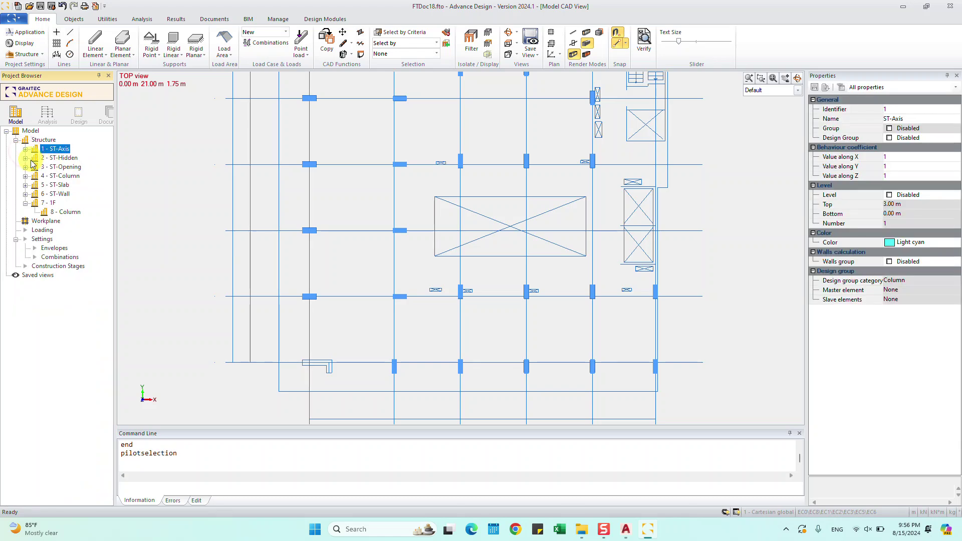
Move linear elements 1–28 from ST-Column into the 8 - Column subsystem under 1F
left_click(25, 176)
scroll(82, 248, "down", 2)
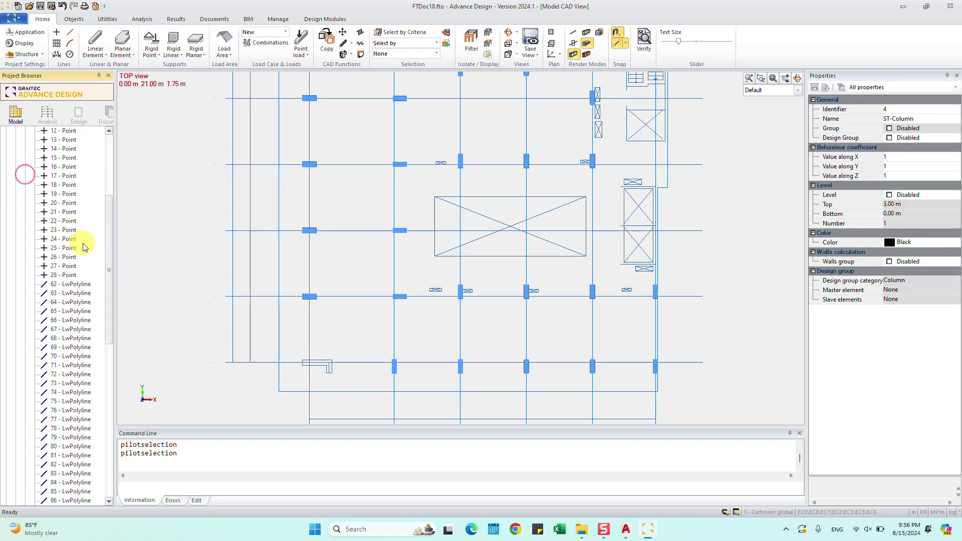
scroll(83, 248, "down", 5)
scroll(83, 246, "down", 5)
left_click(62, 167)
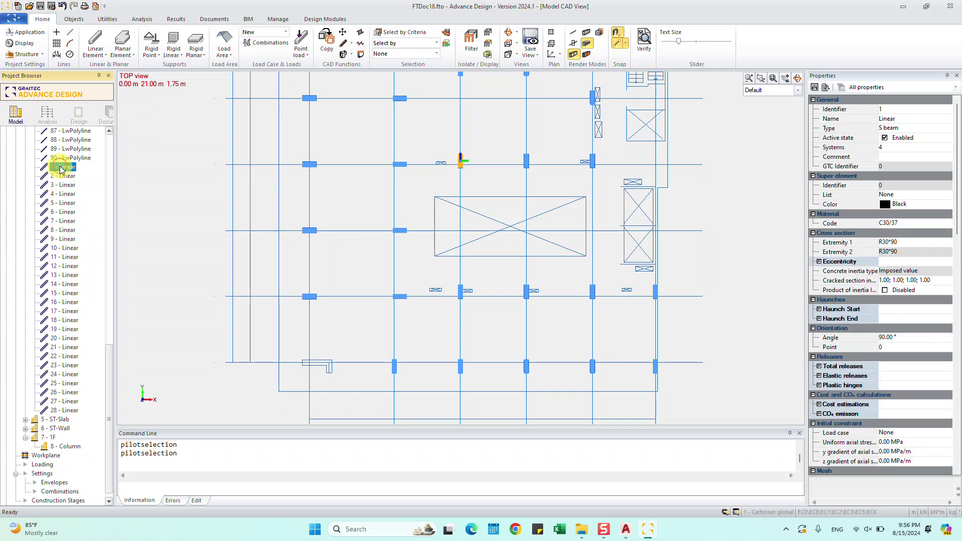
left_click(70, 410, "shift")
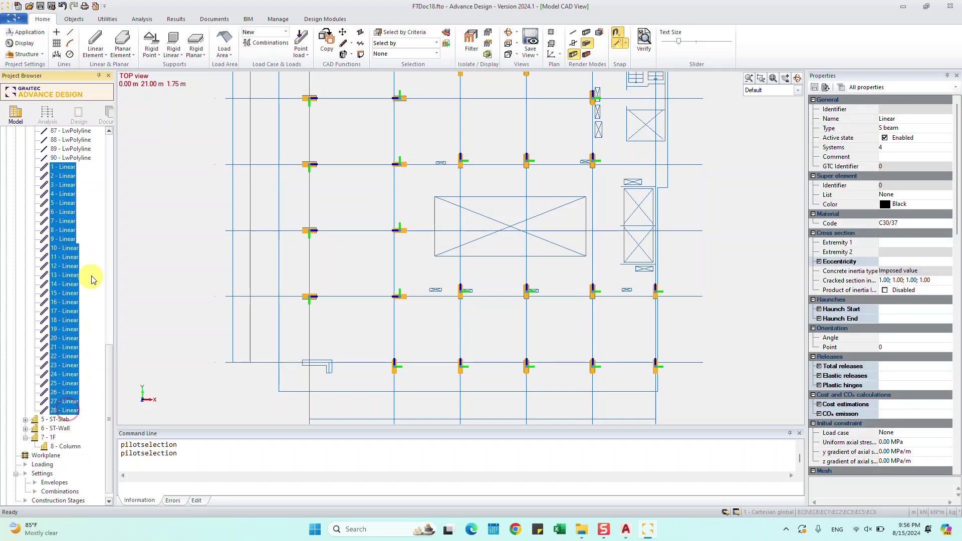
scroll(215, 268, "down", 1)
scroll(211, 289, "down", 1)
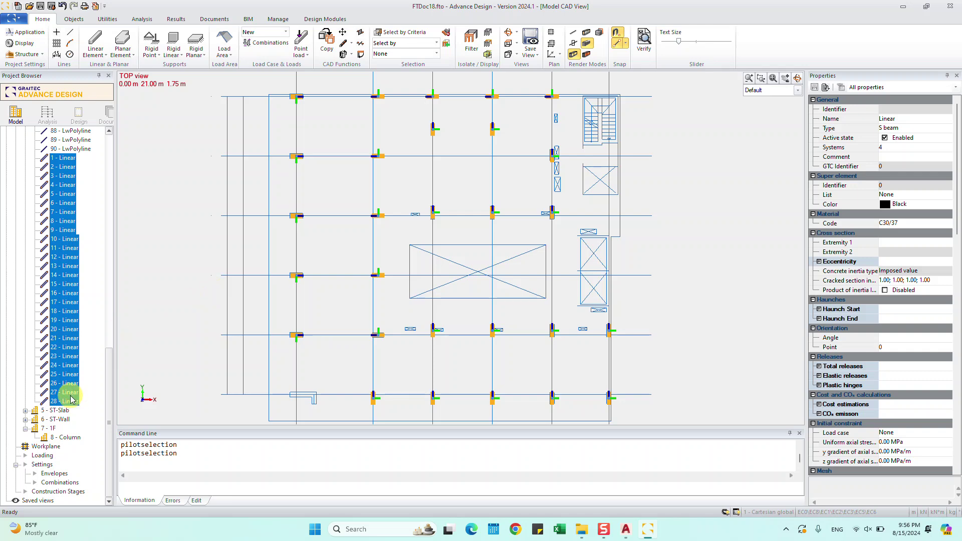
left_click_drag(65, 333, 71, 441)
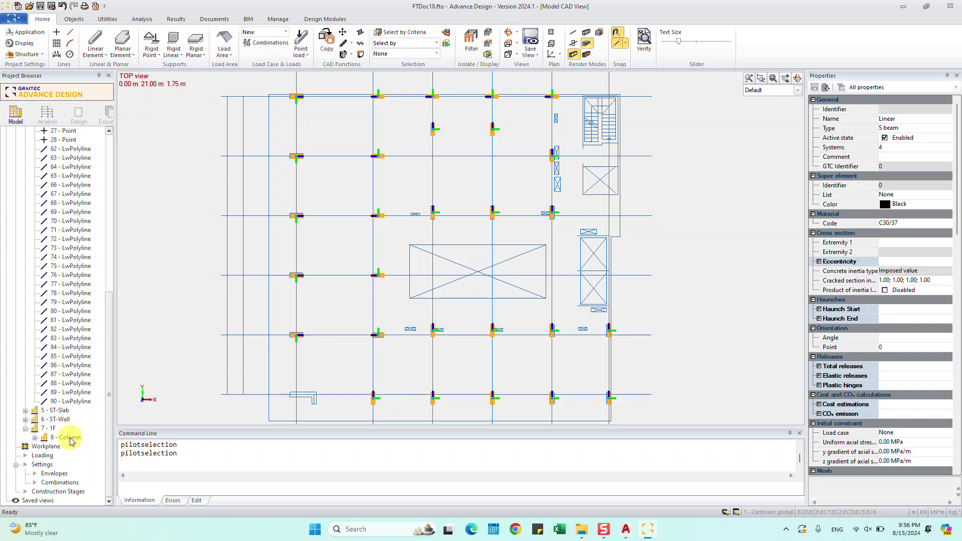
Check the 8 - Column contents and select the first column outline polyline
left_click(34, 438)
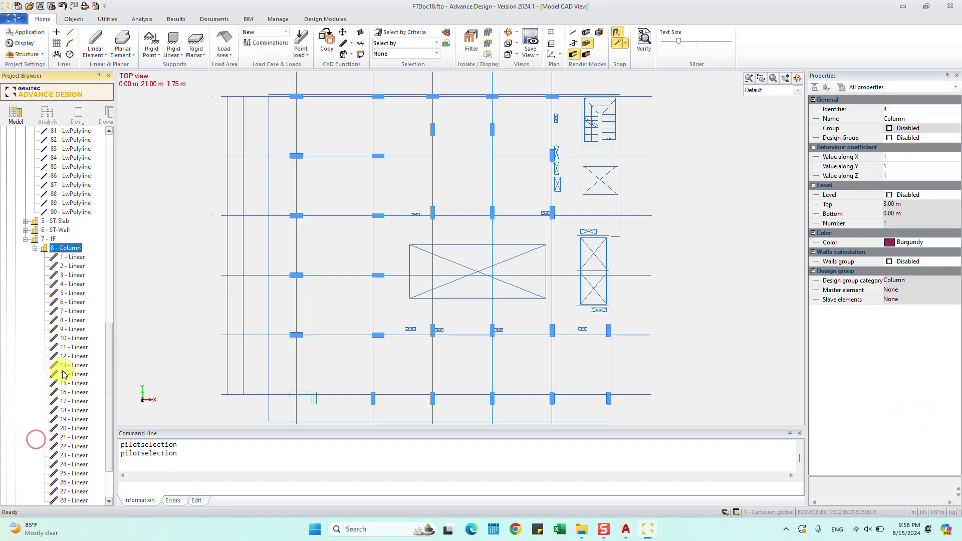
scroll(64, 374, "up", 2)
left_click(65, 203)
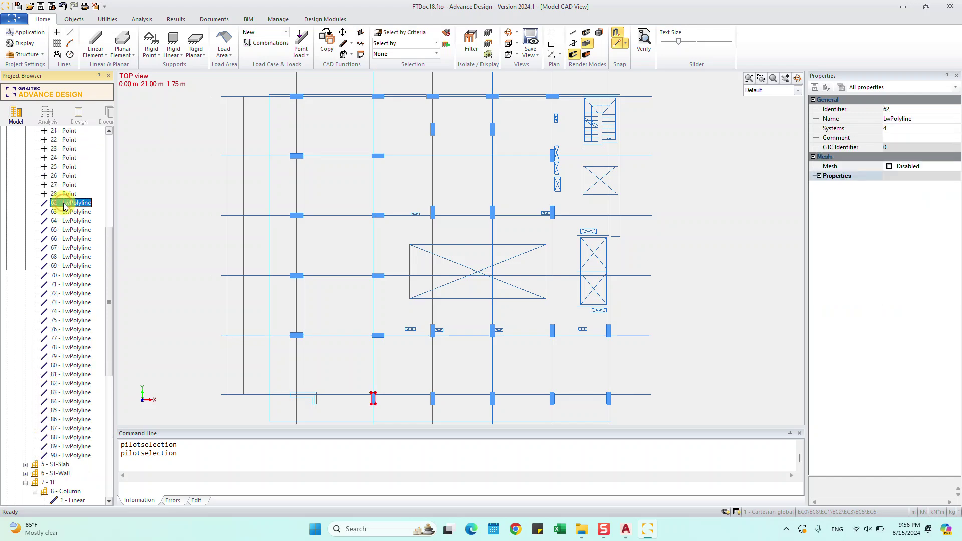
Select all column outline polylines, clear them, and select the ST-Column system
left_click(69, 455, "shift")
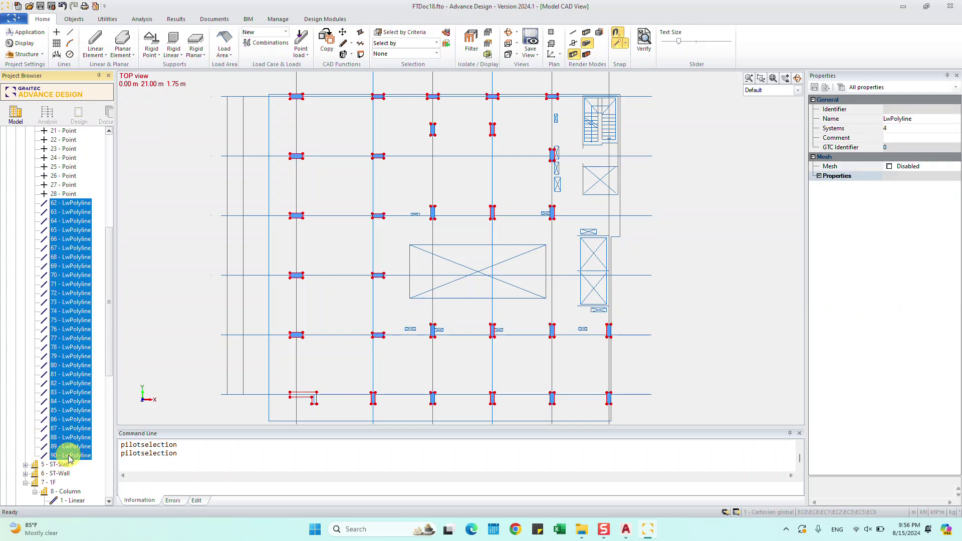
key("Escape")
scroll(341, 324, "up", 1)
scroll(353, 293, "up", 1)
scroll(325, 333, "up", 1)
scroll(321, 326, "up", 2)
scroll(314, 325, "up", 1)
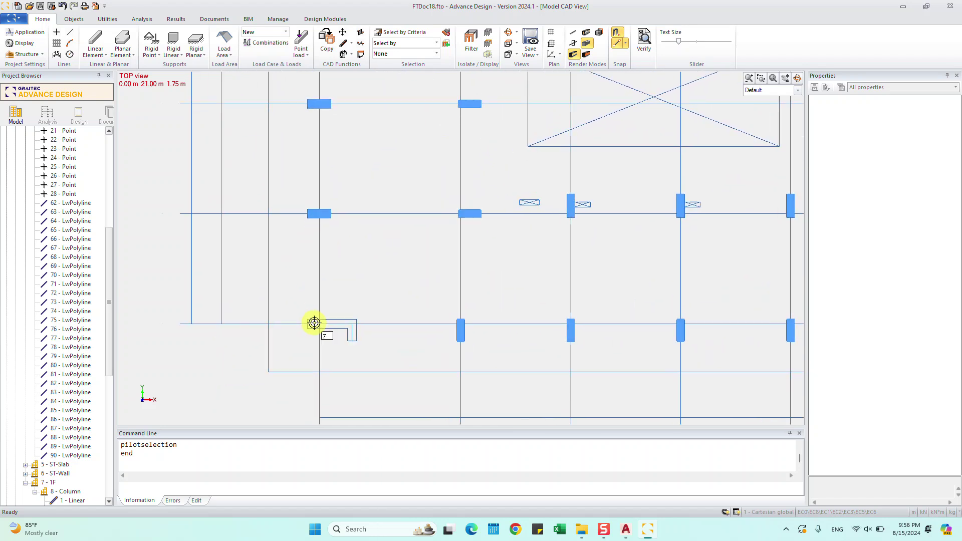
scroll(110, 270, "up", 1)
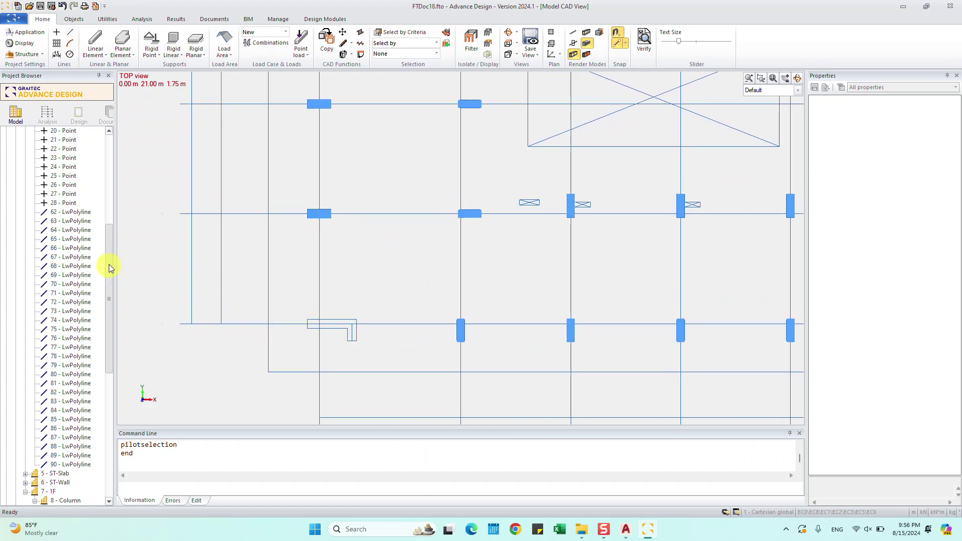
scroll(111, 266, "up", 8)
left_click(26, 179)
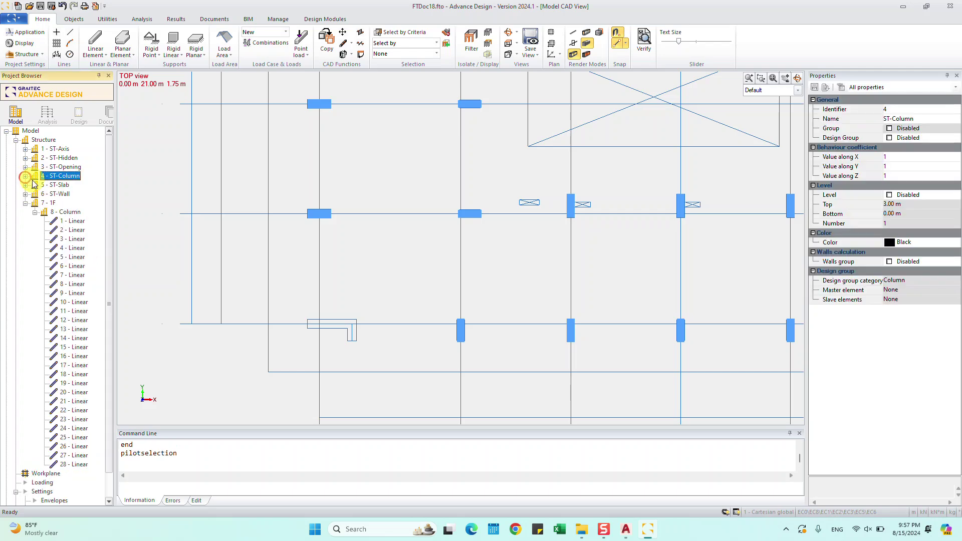
Zoom onto the lower-left L-shaped outline and select its LwPolyline 95 outline
scroll(349, 336, "up", 1)
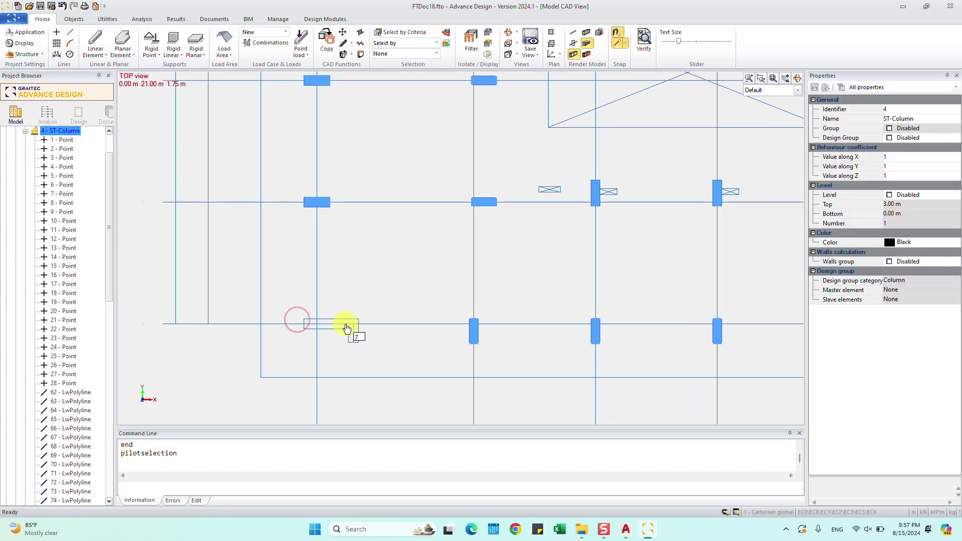
left_click(344, 324)
key("Escape")
left_click(296, 318)
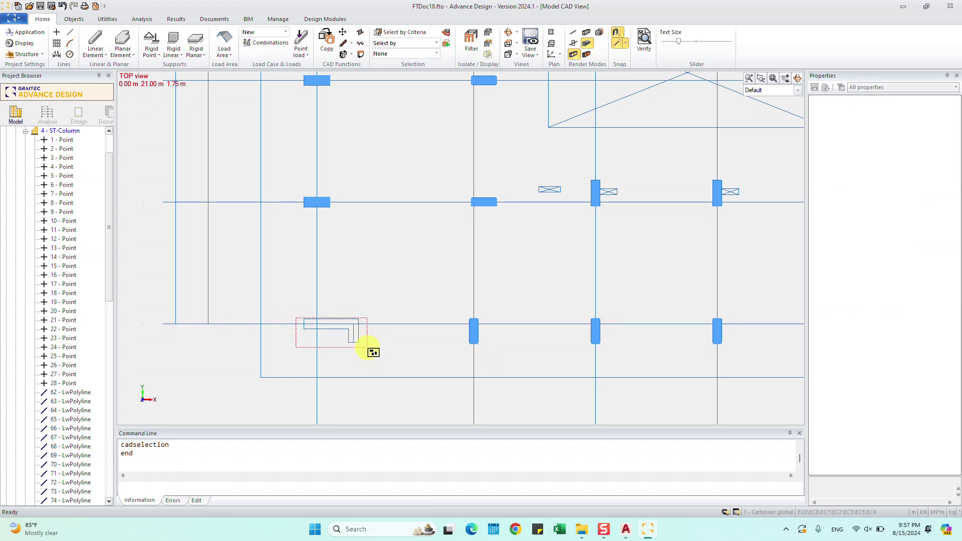
left_click(367, 345)
scroll(368, 344, "up", 2)
scroll(369, 341, "up", 2)
key("Escape")
left_click(362, 336)
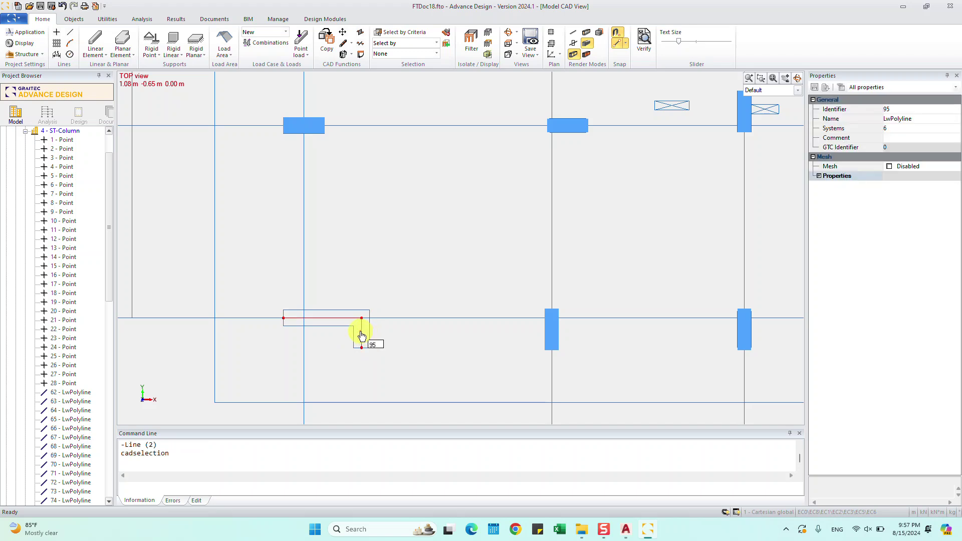
left_click(345, 77)
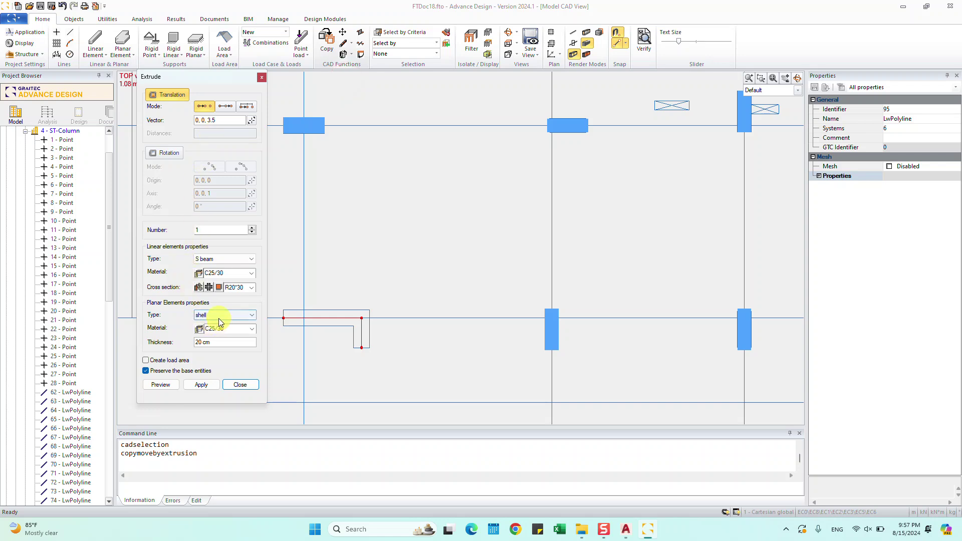
Set the extrusion's planar element material to C30/37, keeping vector 0, 0, 3.5 as shell
left_click(233, 329)
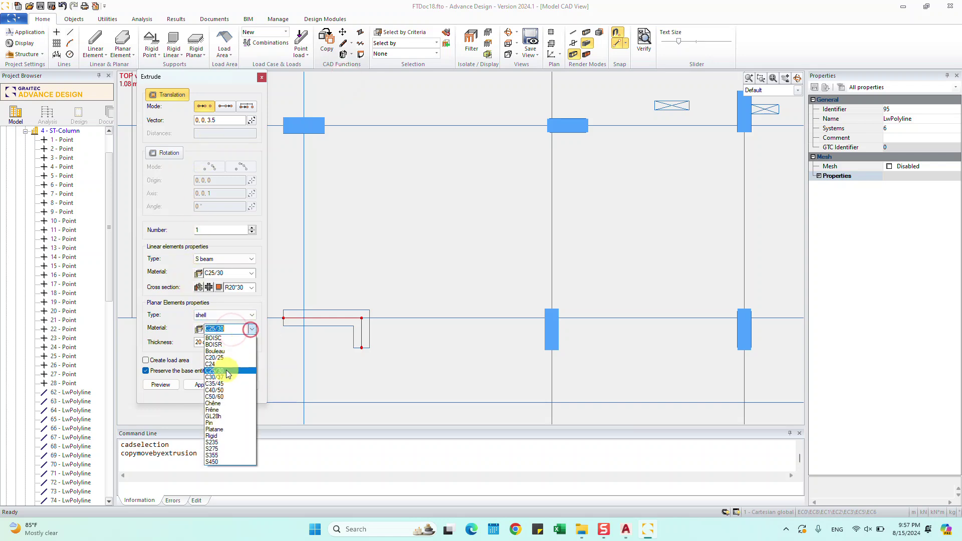
left_click(226, 375)
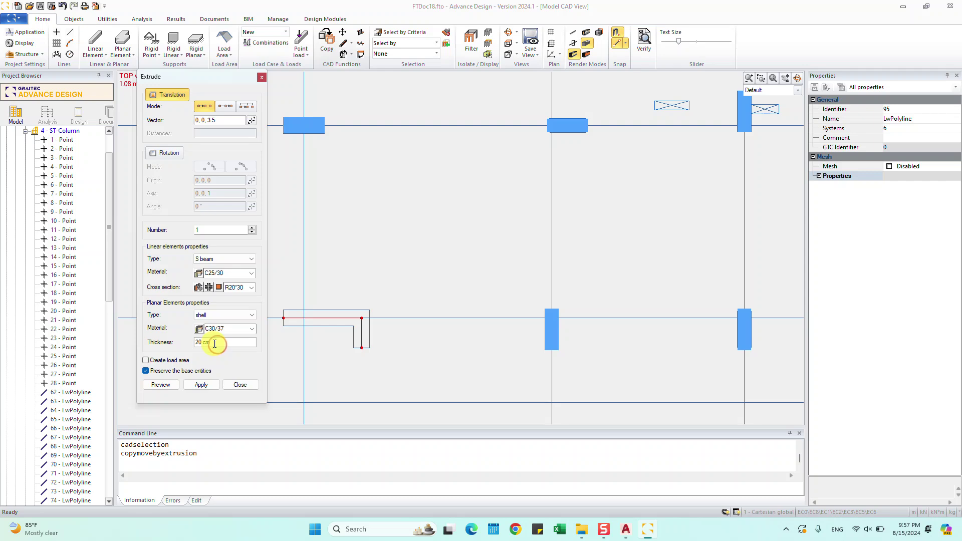
left_click(626, 529)
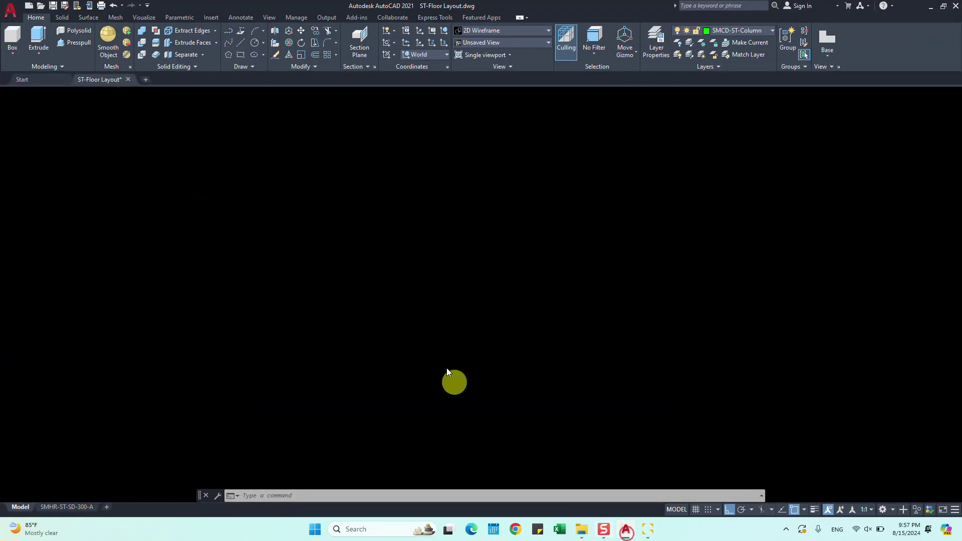
In AutoCAD, dimension the L-shaped wall's upper leg with DIMLINEAR: 350
scroll(367, 329, "up", 4)
scroll(366, 328, "up", 2)
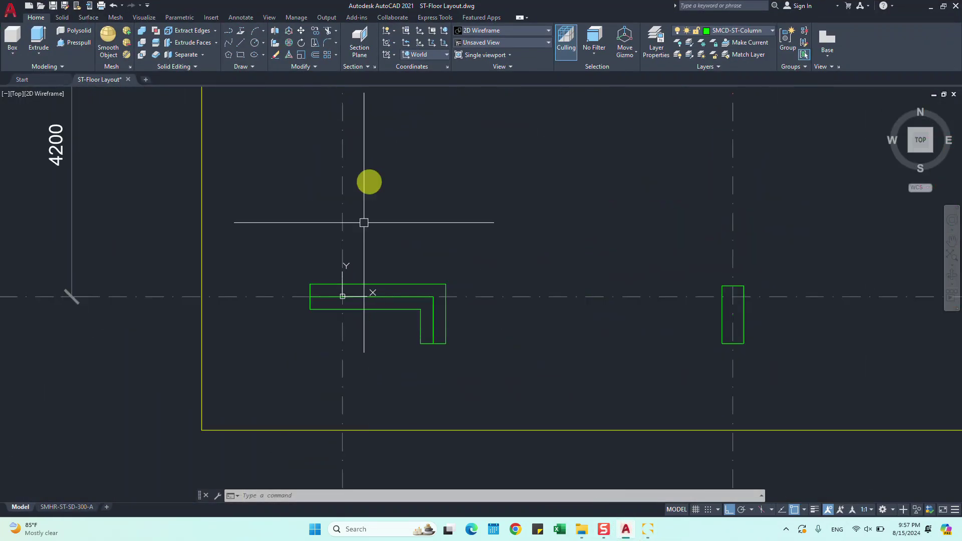
type("dimlinear")
key("Return")
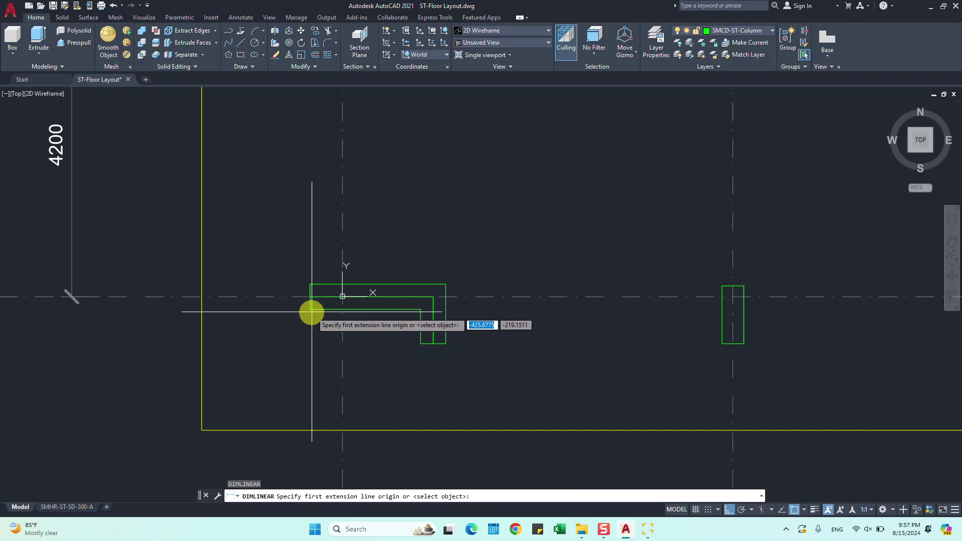
left_click(310, 307)
left_click(310, 283)
left_click(275, 300)
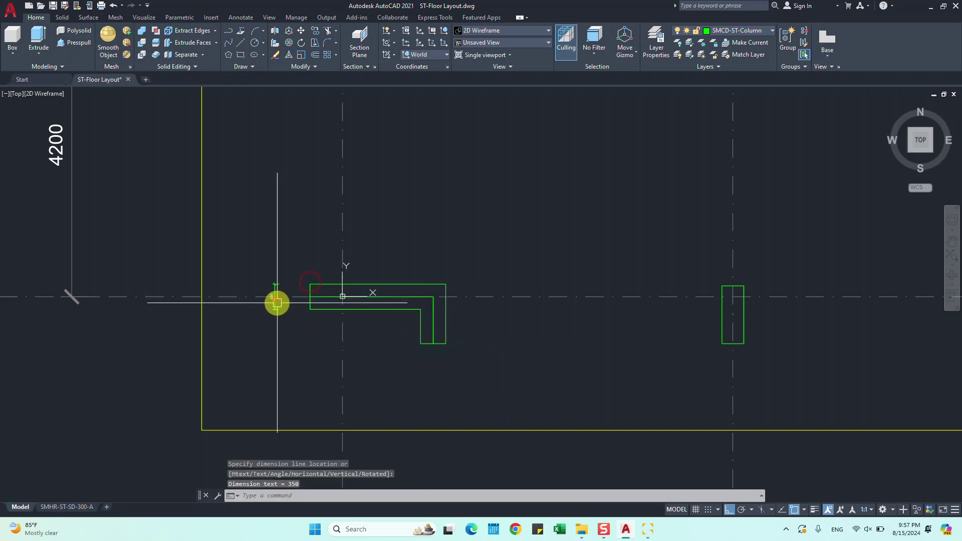
Dimension the L's lower leg (350), then return to Advance Design
scroll(275, 303, "up", 3)
scroll(476, 387, "up", 3)
middle_click_drag(476, 387, 395, 348)
scroll(571, 383, "down", 4)
key("Return")
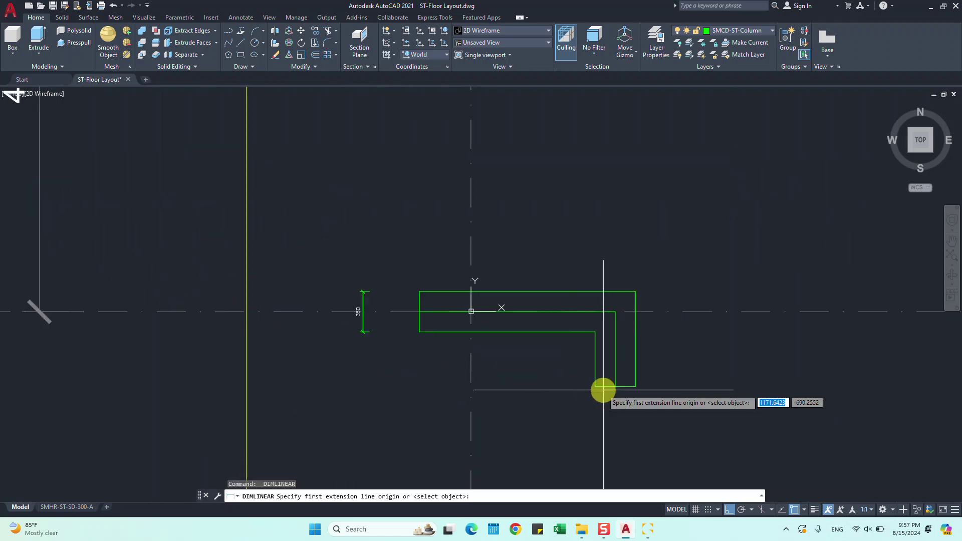
left_click(594, 387)
left_click(636, 387)
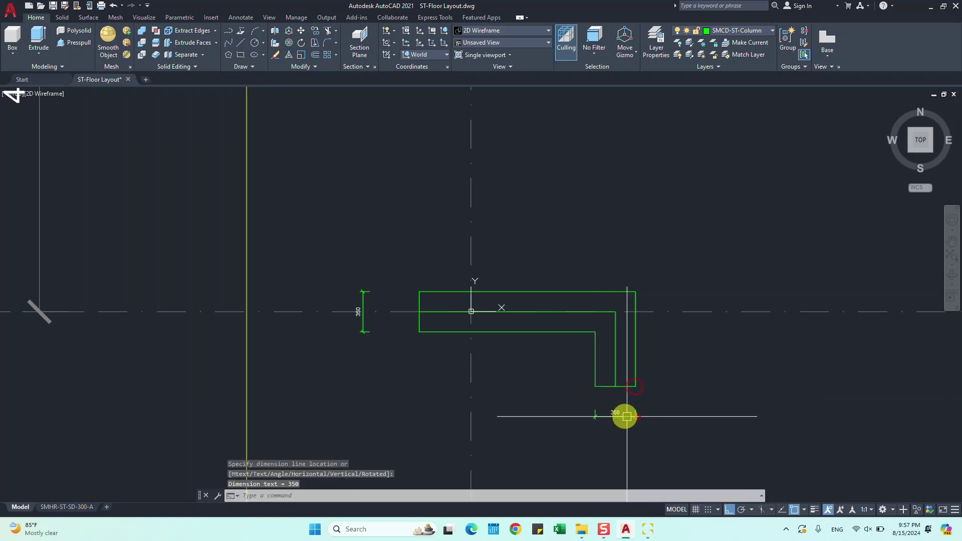
left_click(623, 415)
key("Escape")
left_click(929, 10)
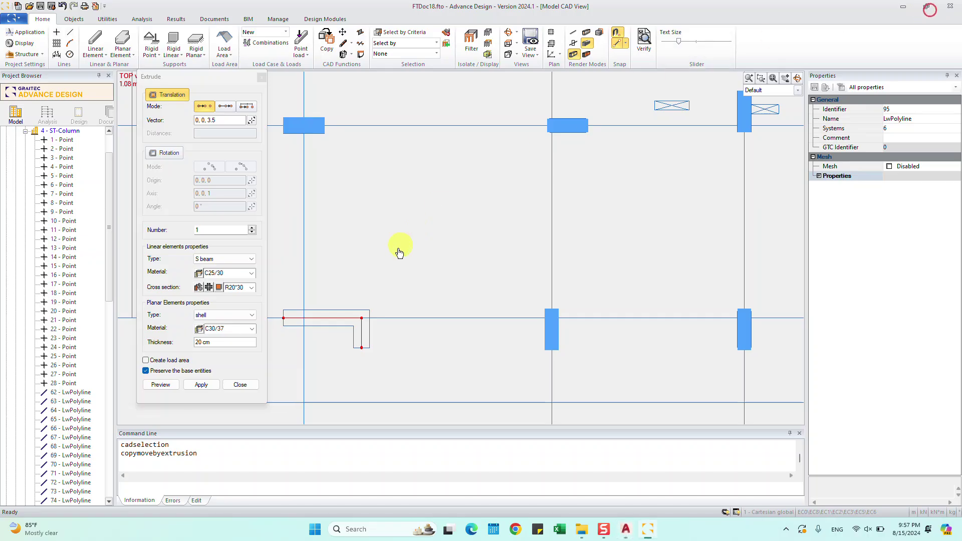
Set extrusion thickness to 35 cm, preview and apply it, then select the new wall
double_click(210, 342)
type("35")
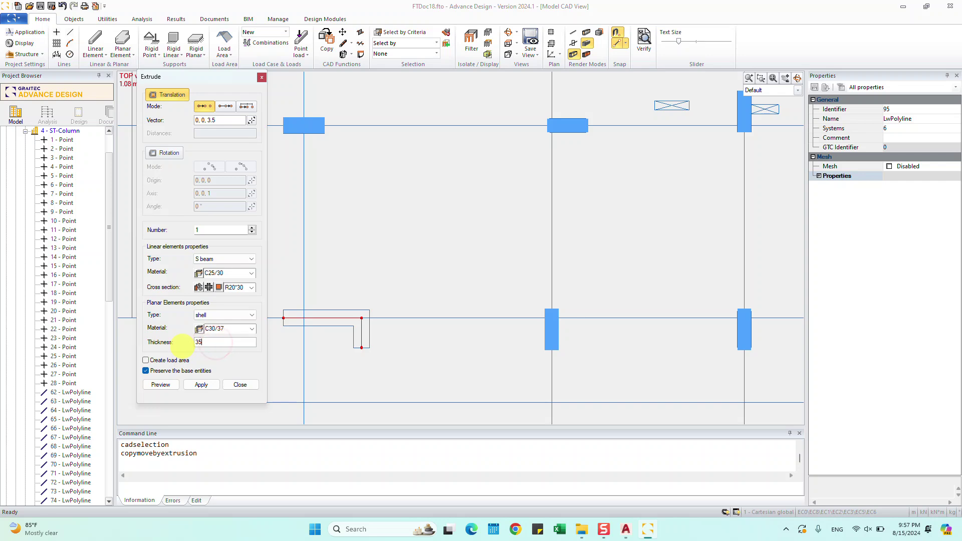
left_click(163, 384)
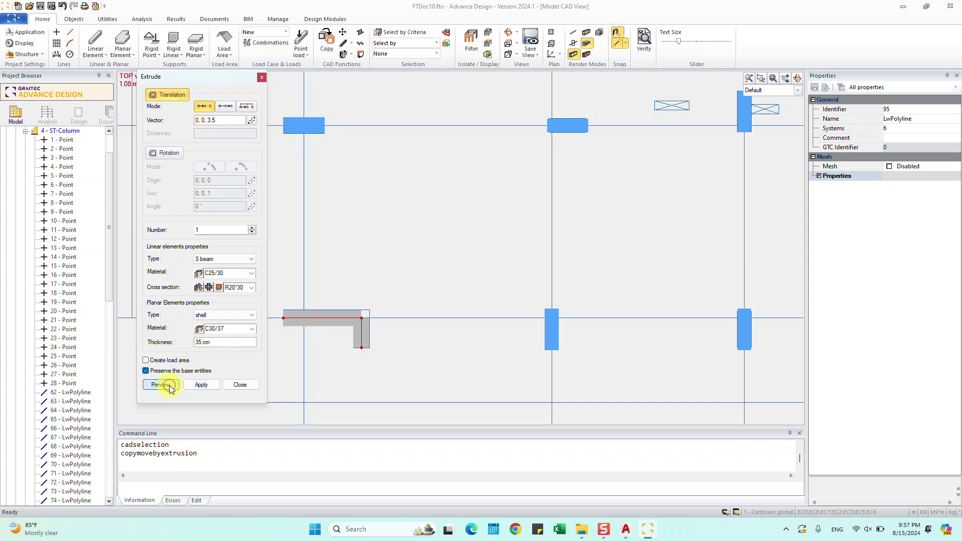
left_click(200, 385)
left_click(233, 386)
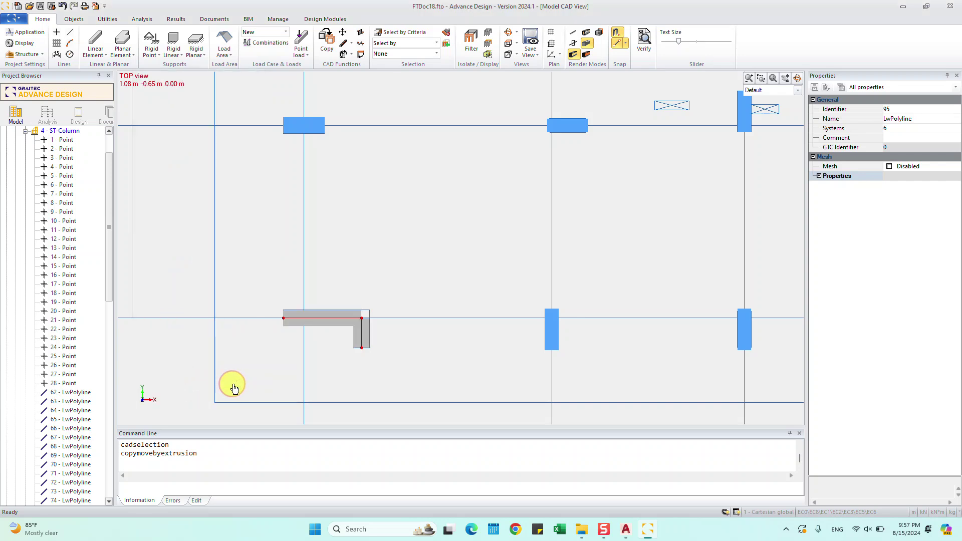
scroll(395, 273, "down", 1)
left_click(354, 310)
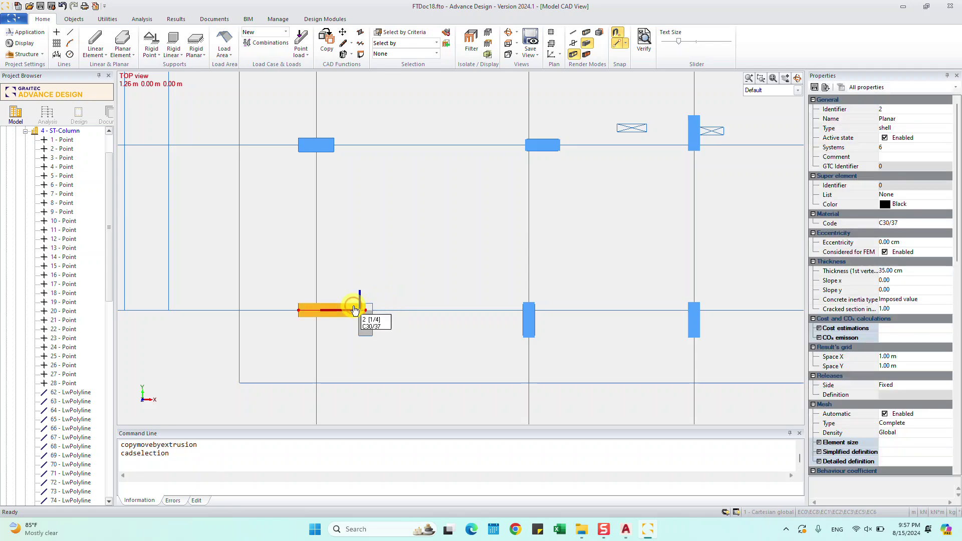
Orbit the 3-D view to inspect columns and the new wall, then return to top view
key("Escape")
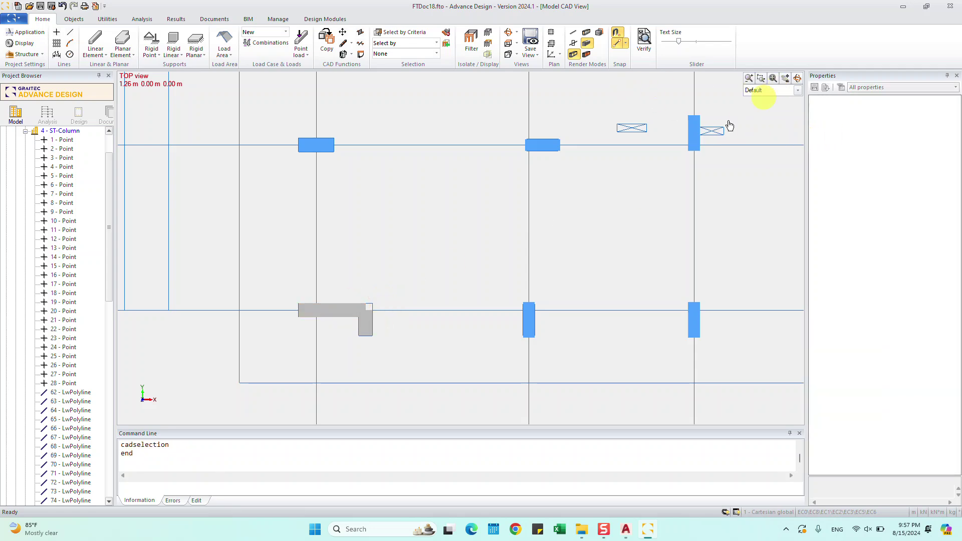
left_click(798, 78)
left_click_drag(611, 264, 558, 322)
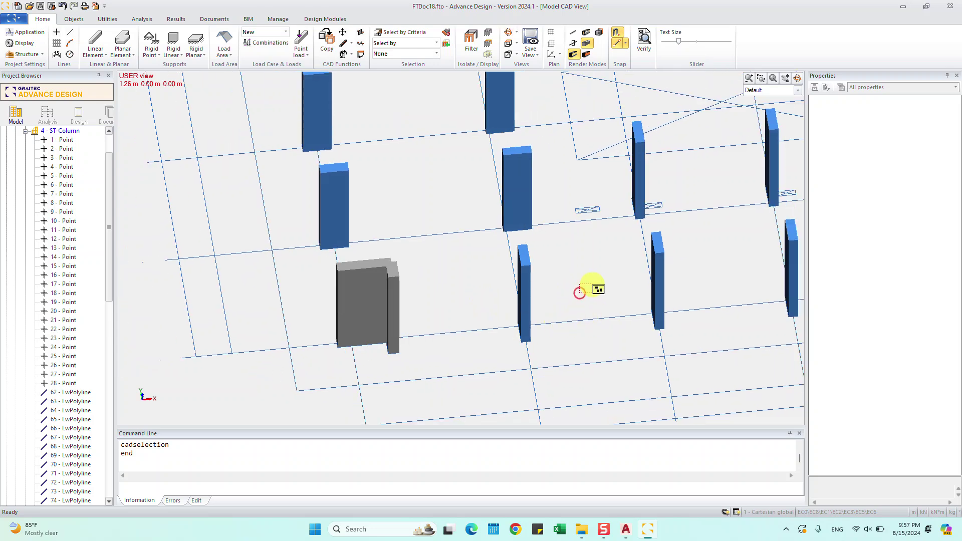
mouse_move(592, 285)
left_mouse_down()
mouse_move(584, 281)
mouse_move(636, 258)
mouse_move(557, 290)
left_mouse_up()
scroll(557, 290, "down", 3)
scroll(555, 316, "down", 2)
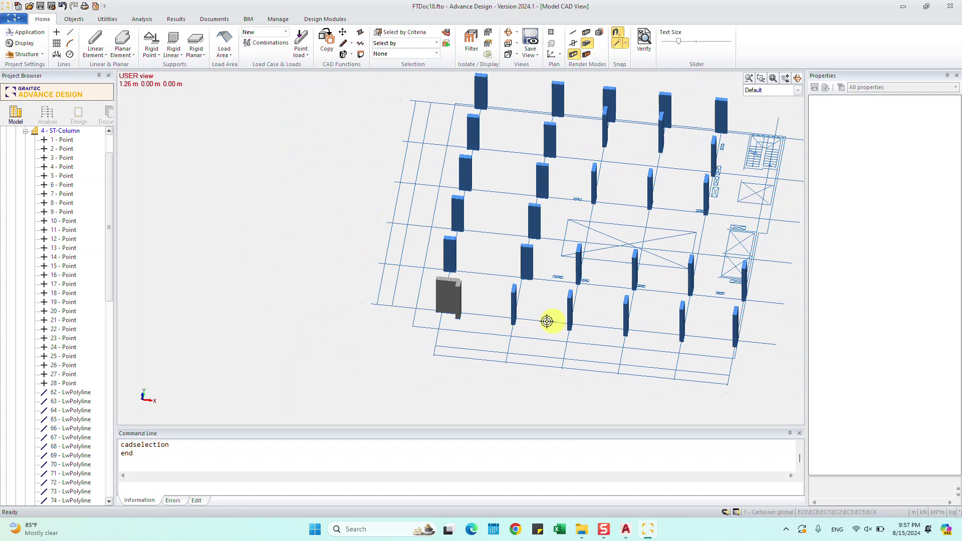
left_click_drag(352, 279, 419, 247)
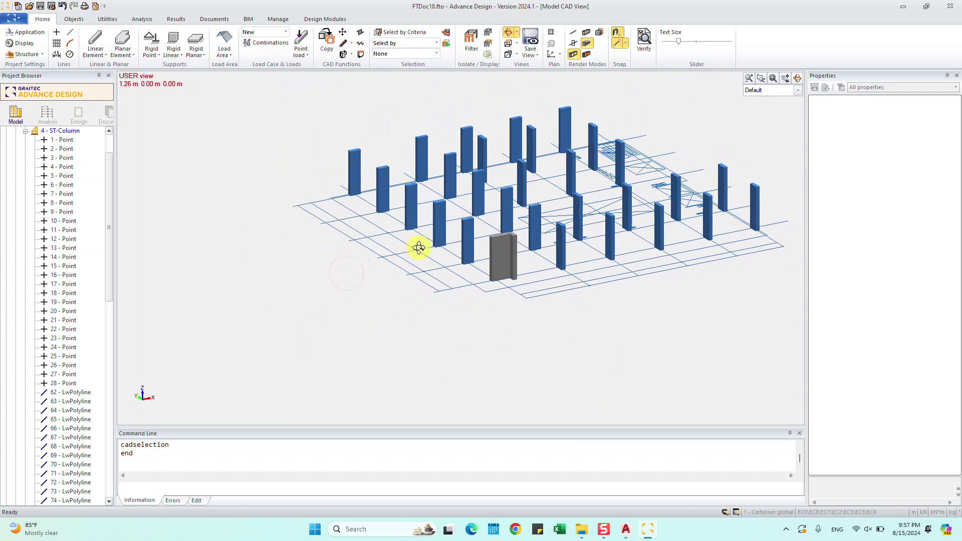
left_click(508, 32)
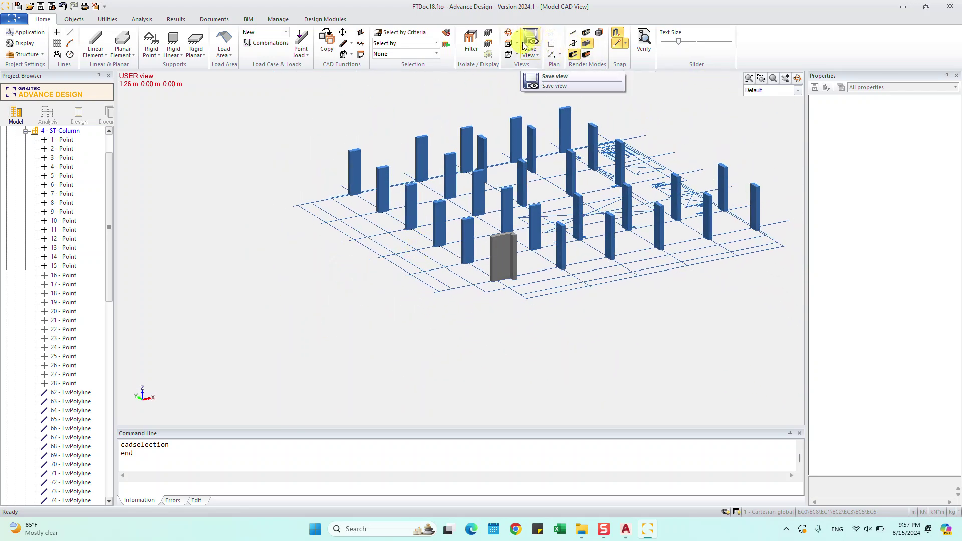
left_click(513, 46)
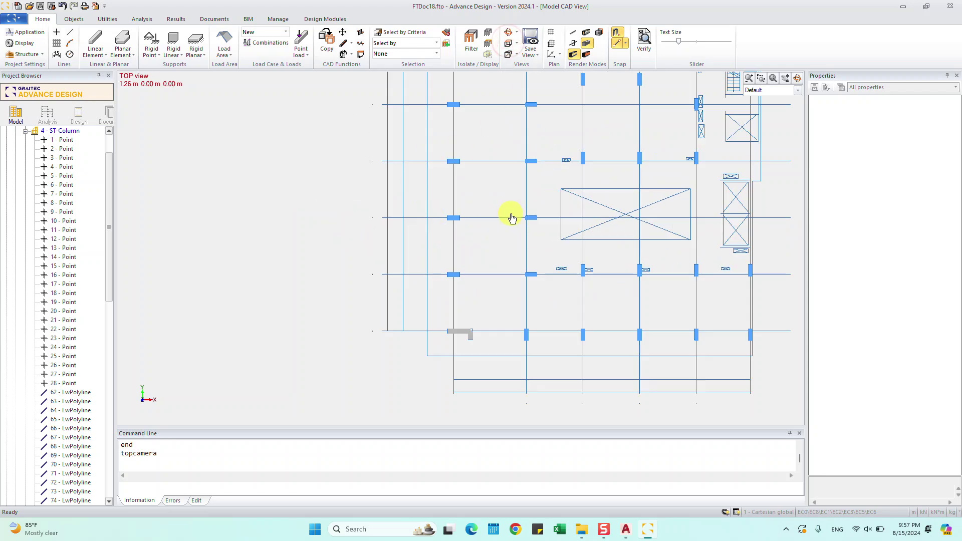
middle_click_drag(511, 214, 387, 208)
scroll(70, 289, "down", 4)
scroll(72, 287, "down", 8)
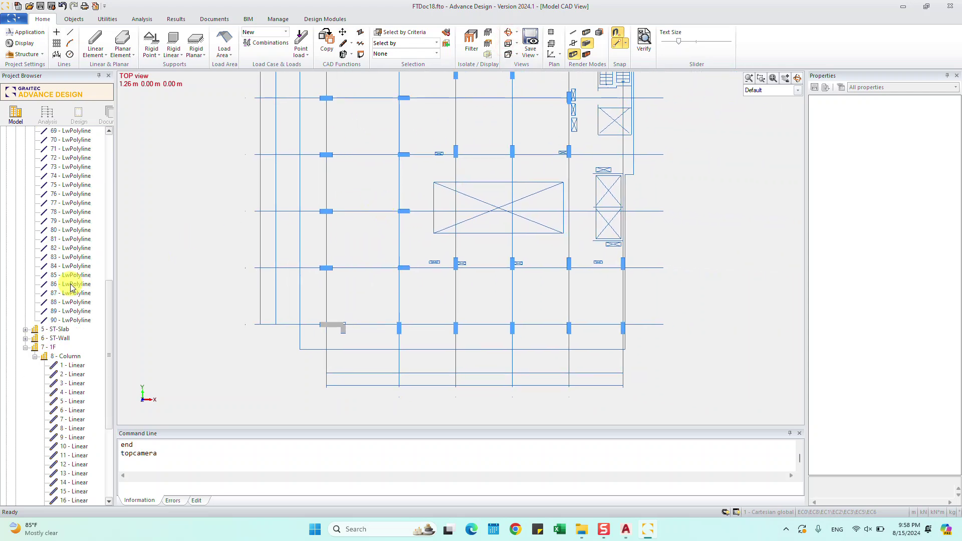
scroll(73, 288, "up", 3)
scroll(73, 288, "up", 6)
scroll(74, 288, "up", 3)
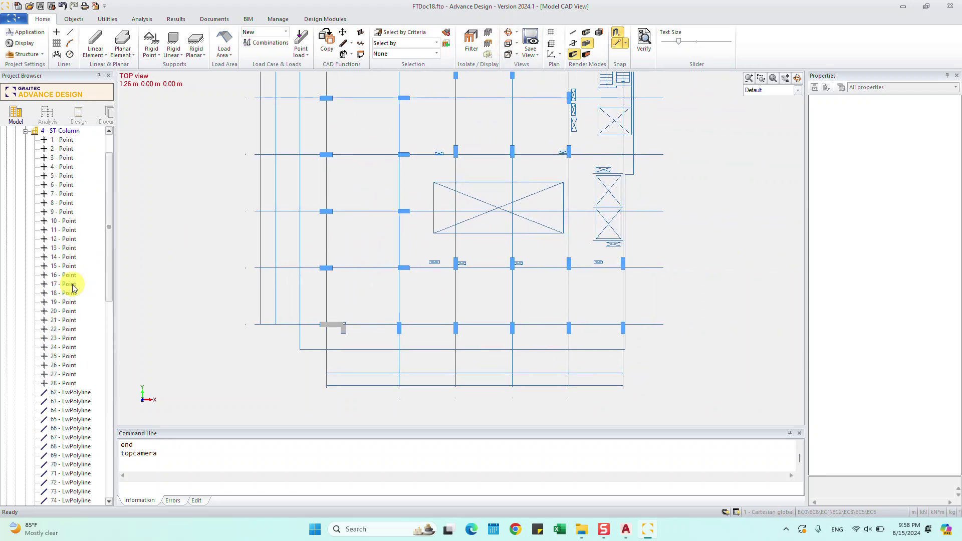
scroll(73, 288, "down", 7)
scroll(73, 288, "down", 6)
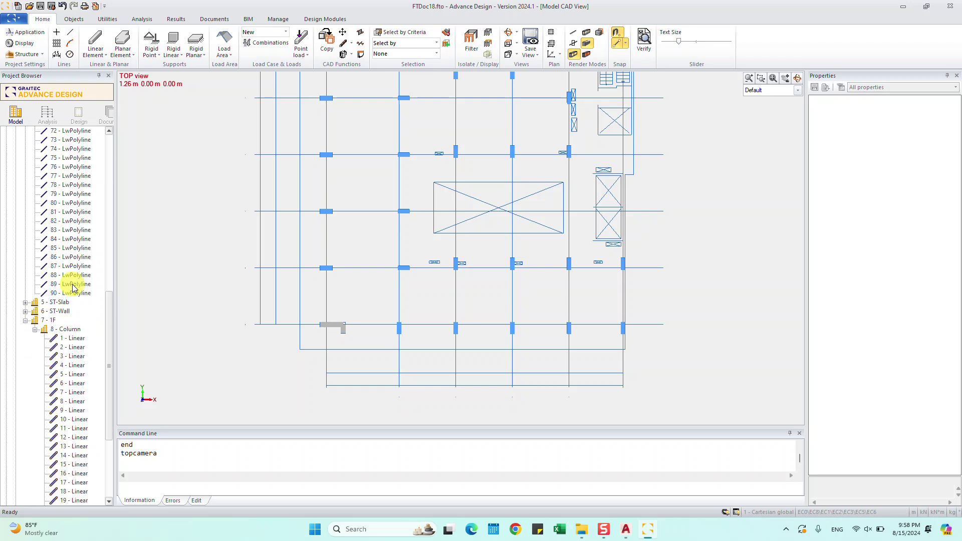
scroll(73, 288, "down", 5)
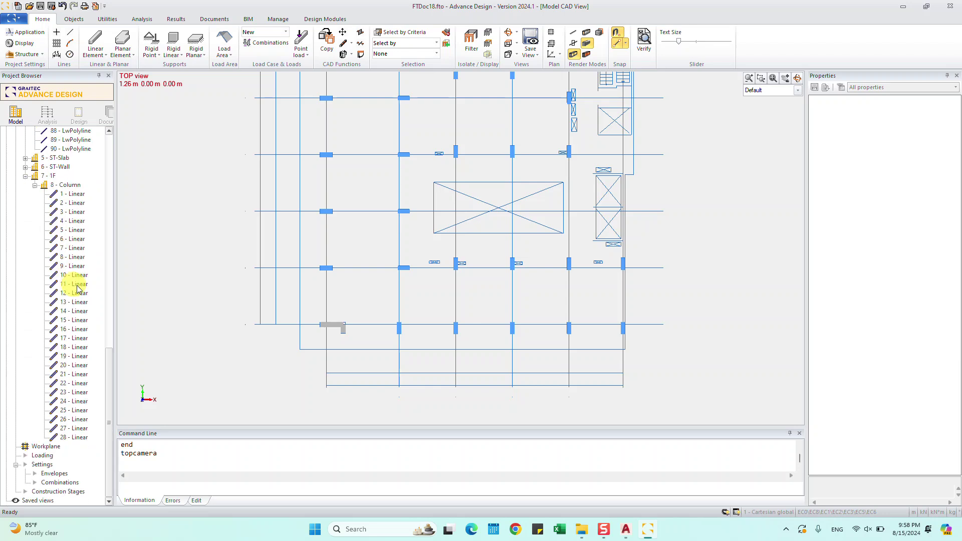
left_click_drag(110, 365, 120, 159)
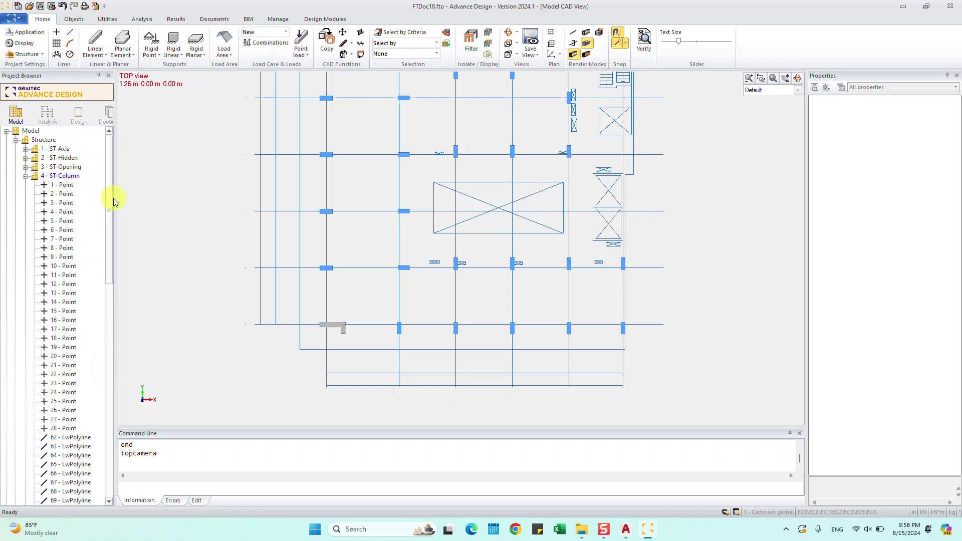
left_click_drag(108, 198, 119, 306)
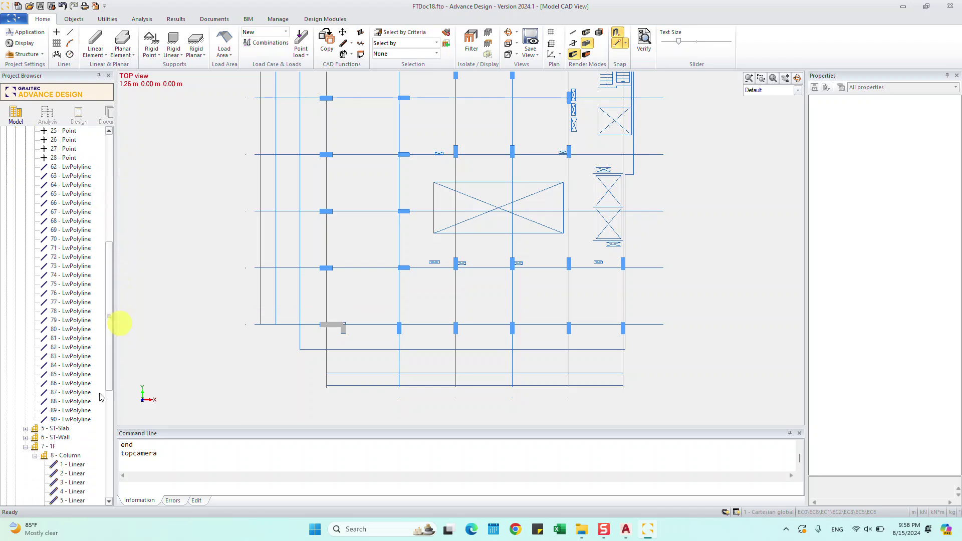
left_click(78, 417)
left_click_drag(110, 349, 118, 236)
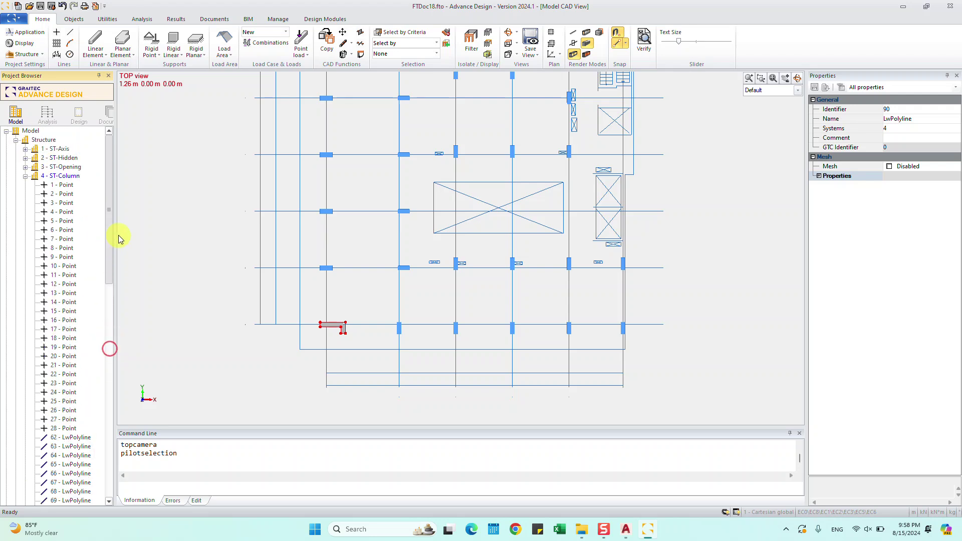
Delete the leftover points and LwPolylines under ST-Column, then collapse the 8 - Column list
left_click(65, 186, "shift")
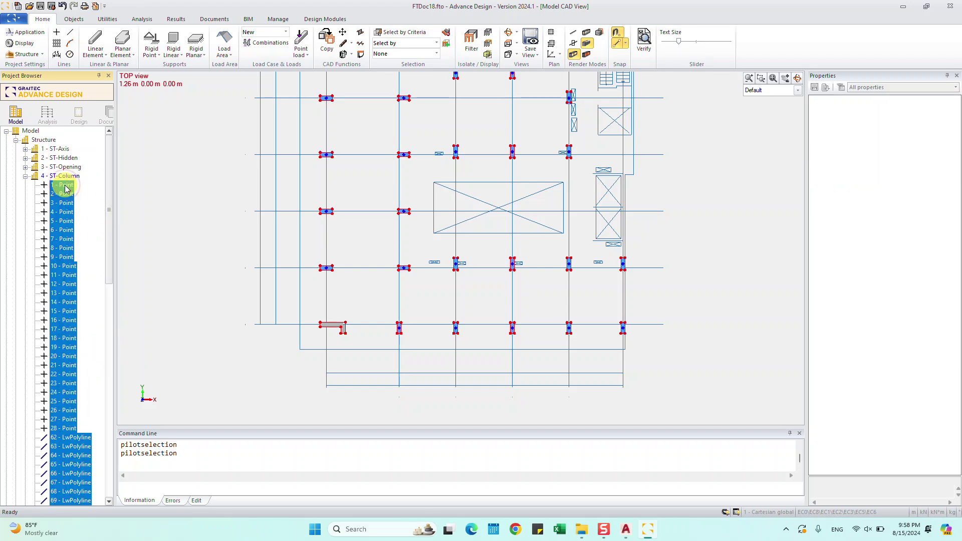
right_click(66, 187)
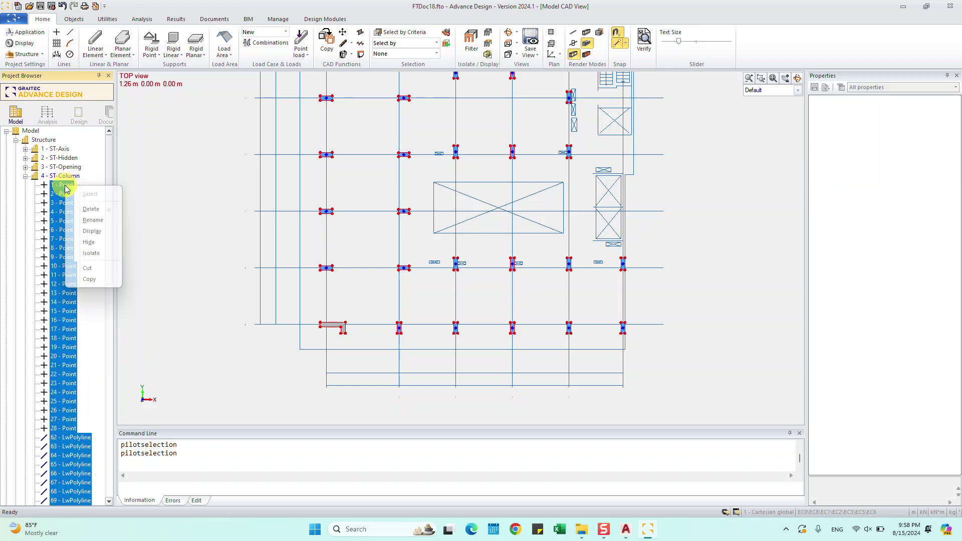
left_click(95, 215)
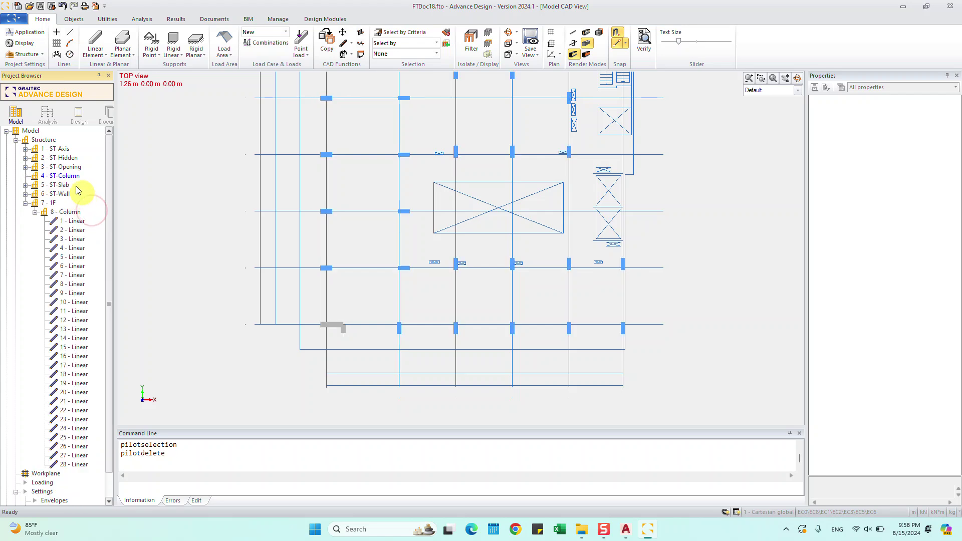
left_click(61, 176)
right_click(63, 176)
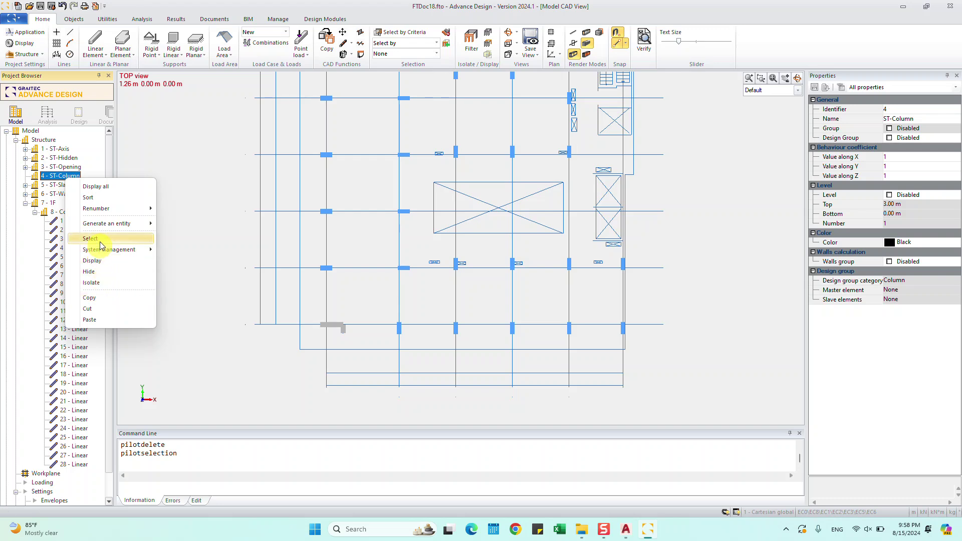
left_click(101, 273)
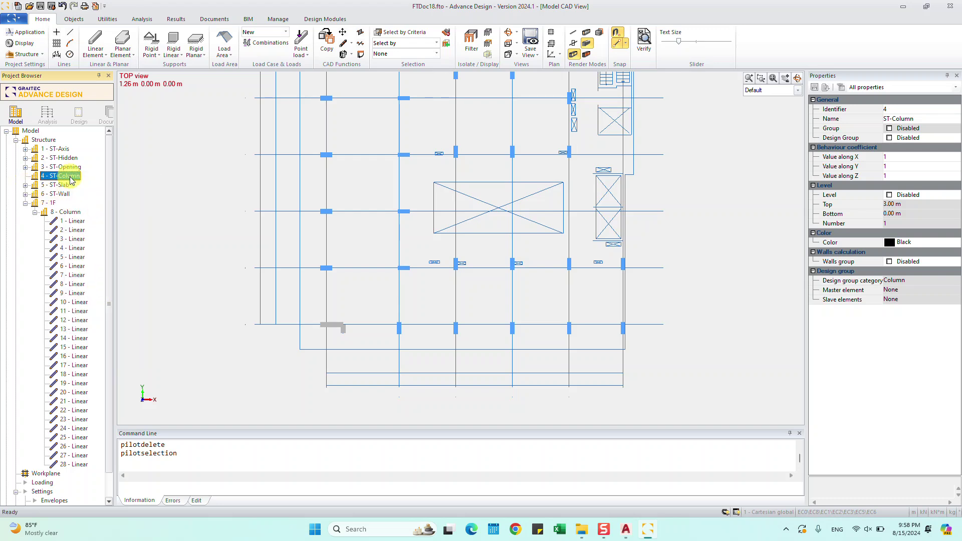
left_click(35, 213)
left_click(183, 190)
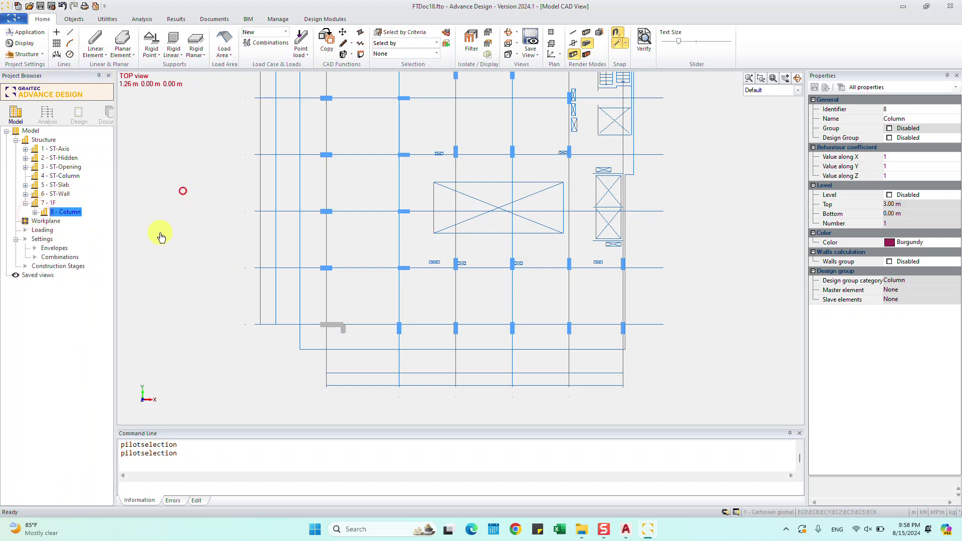
Convert the floor's outer outline polyline into a planar slab, deleting the helper lines
scroll(339, 264, "down", 2)
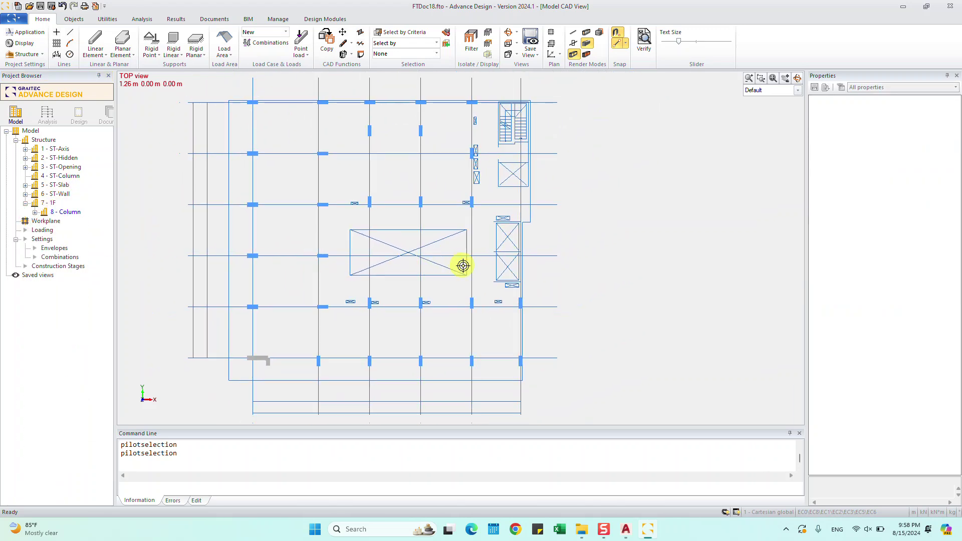
middle_click_drag(296, 141, 321, 142)
left_click(277, 129)
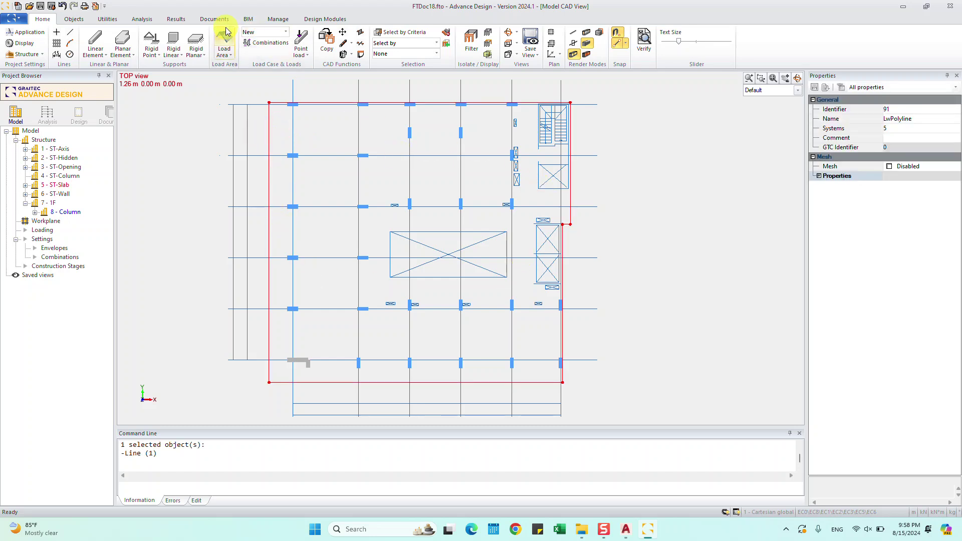
left_click(116, 21)
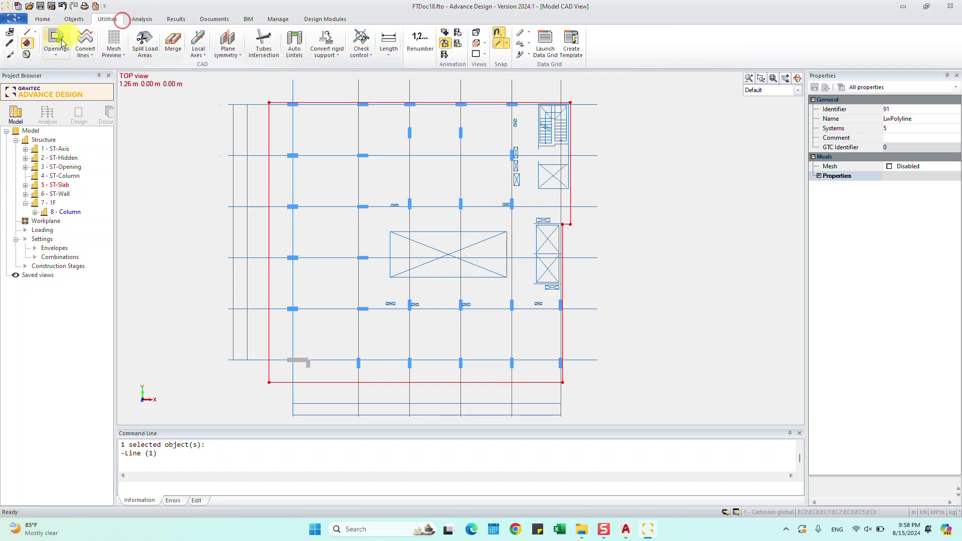
left_click(92, 58)
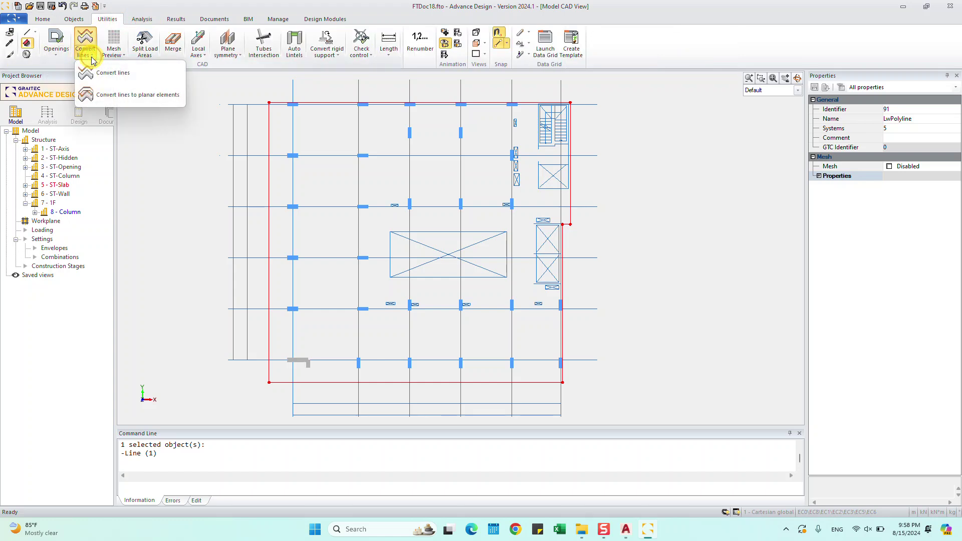
left_click(122, 95)
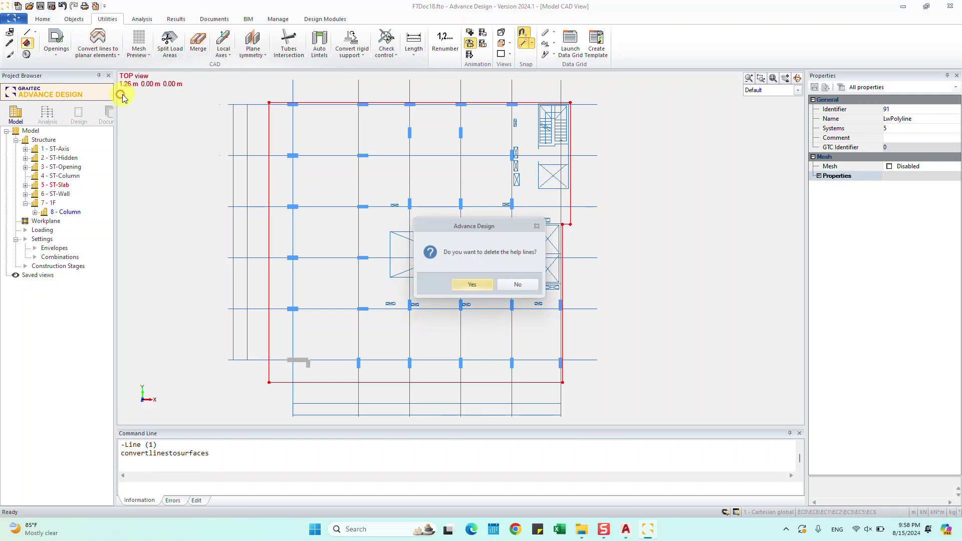
mouse_move(482, 225)
left_mouse_down()
mouse_move(258, 128)
mouse_move(218, 123)
left_mouse_up()
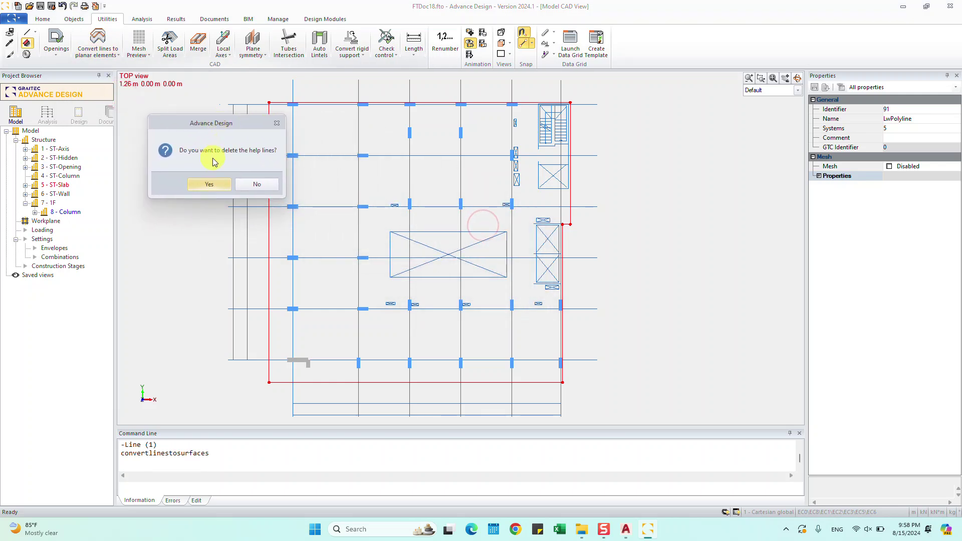
left_click(216, 186)
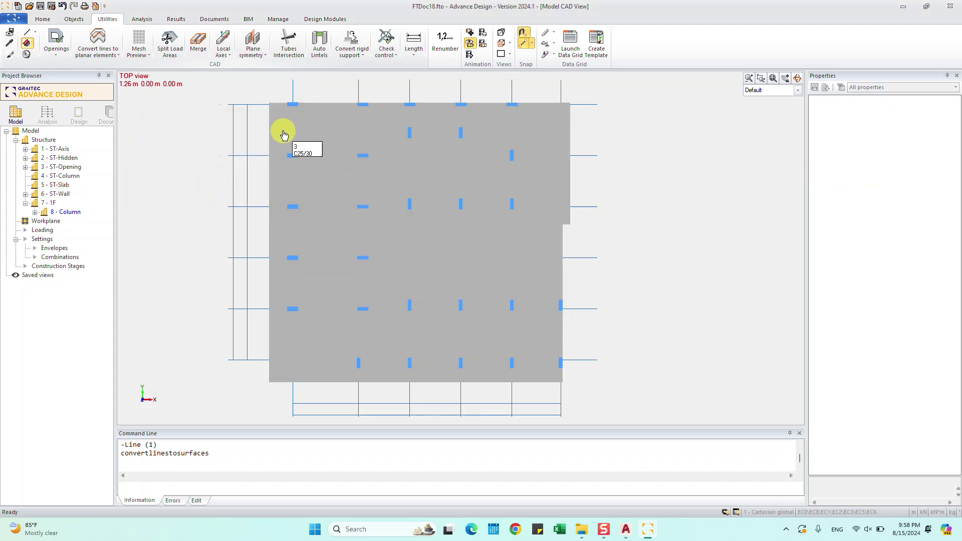
Change the slab thickness from 20 to 25 cm, keeping C25/30 as its material
left_click(284, 136)
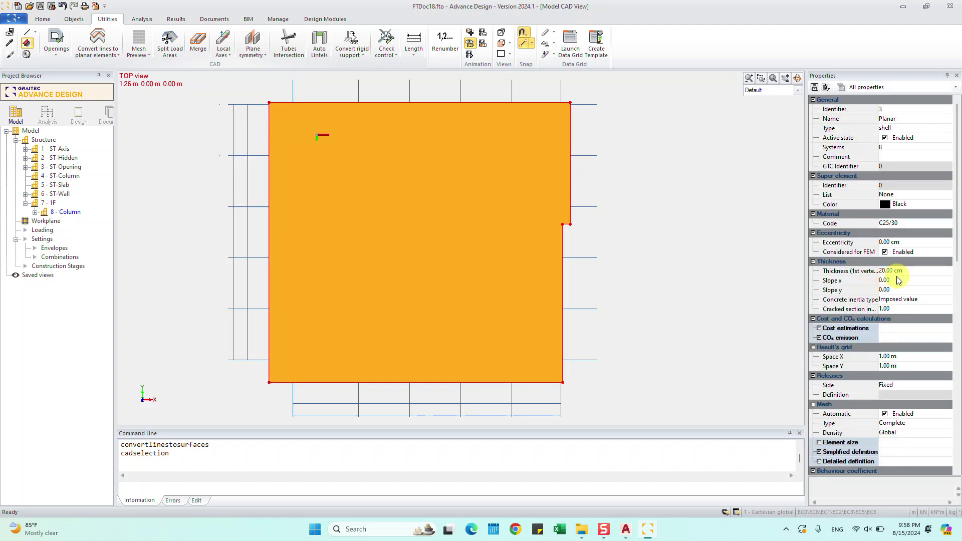
left_click_drag(902, 271, 873, 271)
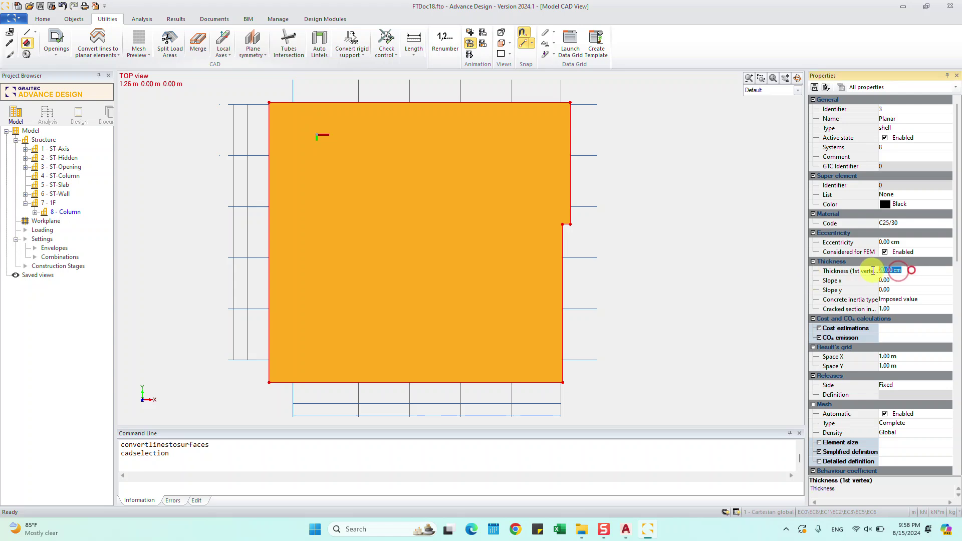
type("25")
left_click(872, 271)
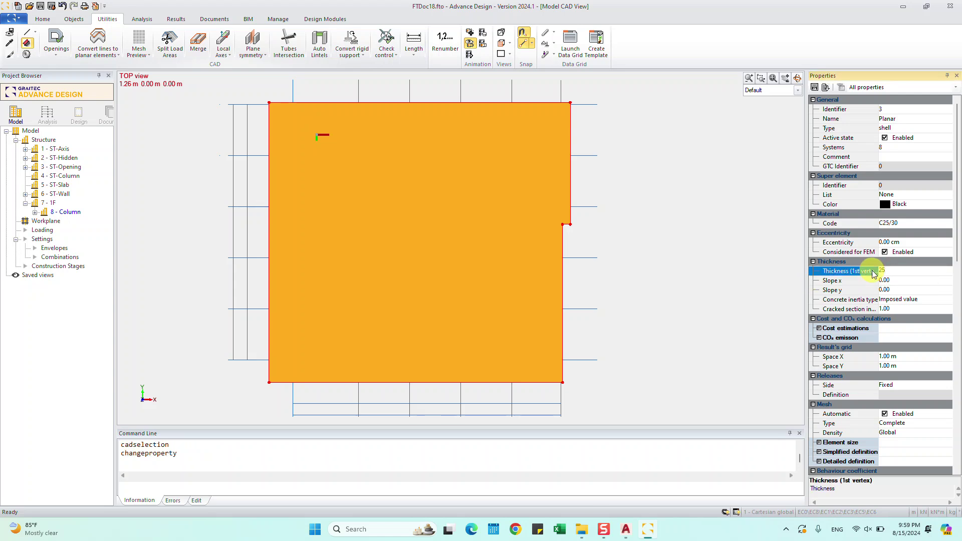
left_click(896, 223)
left_click(946, 224)
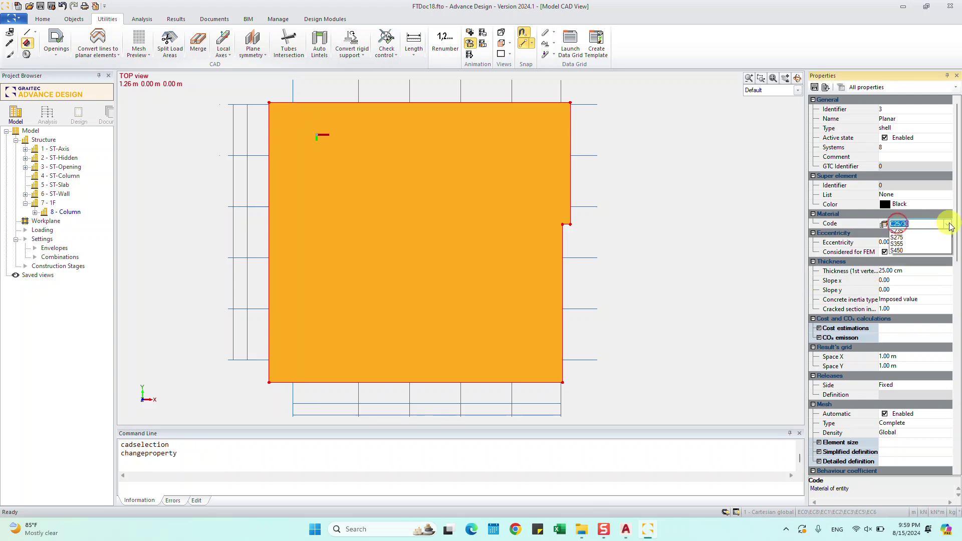
left_click(900, 265)
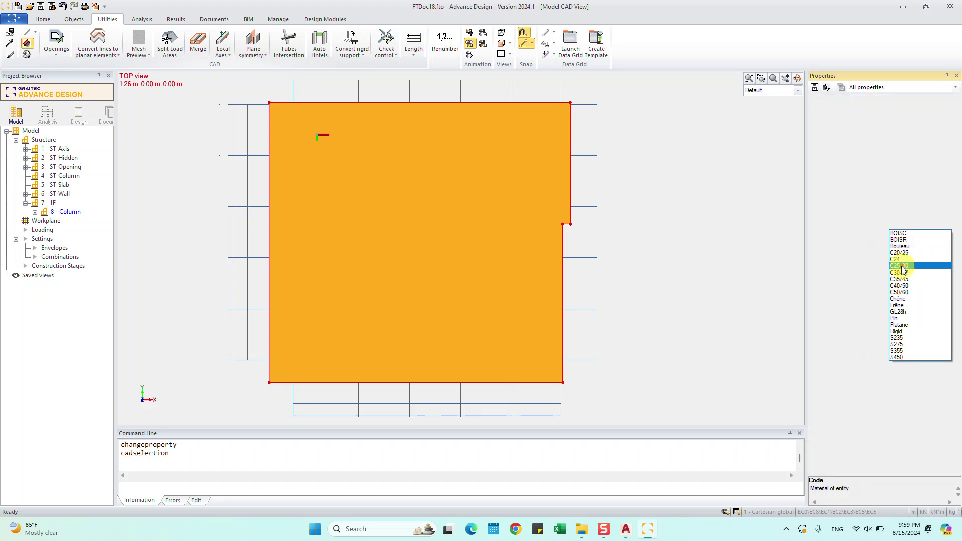
left_click(715, 214)
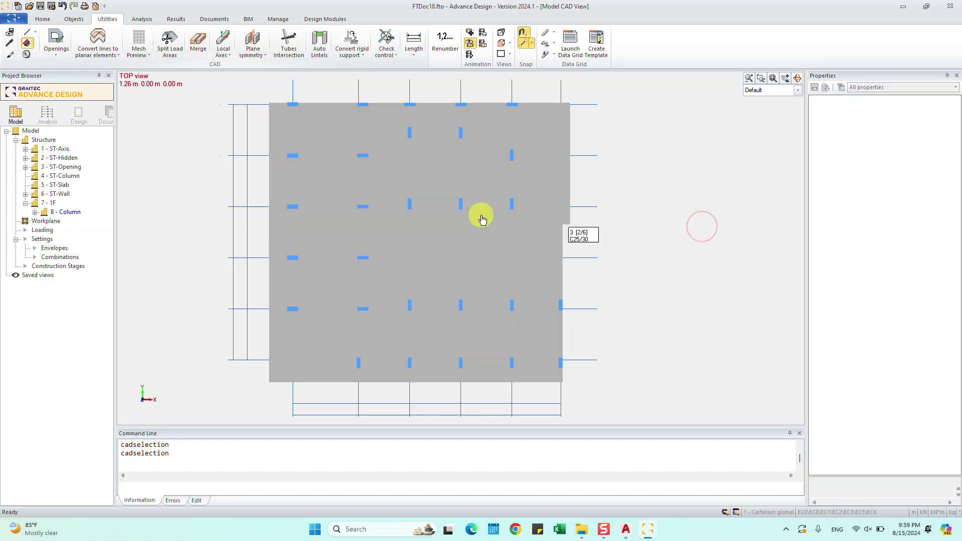
middle_click_drag(416, 166, 376, 181)
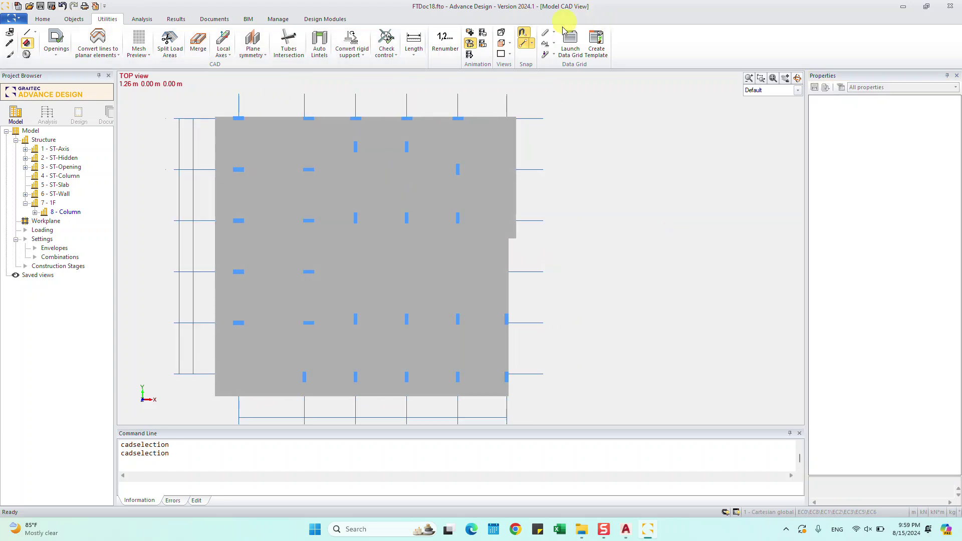
Create a new subsystem named Slab under the 7 - 1F system
left_click(43, 19)
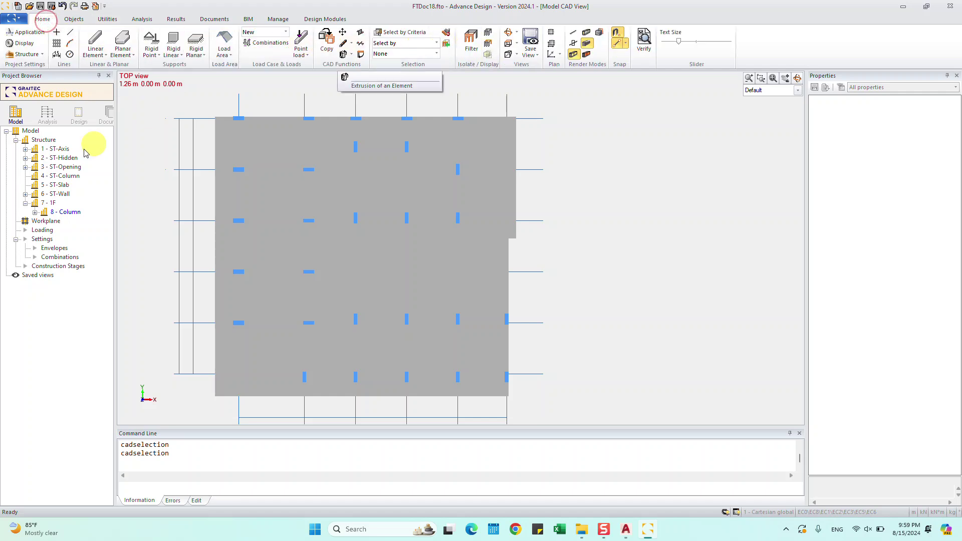
left_click(49, 202)
right_click(49, 203)
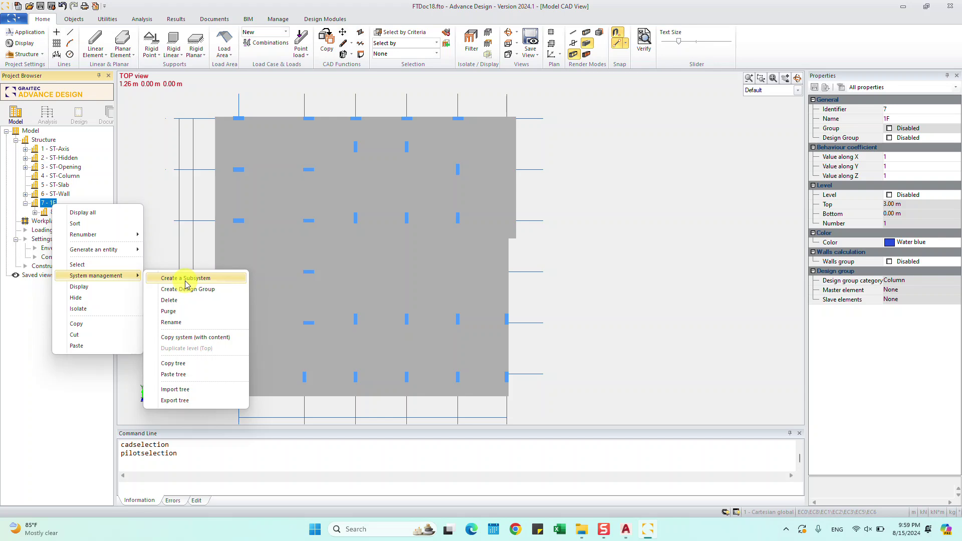
left_click(186, 283)
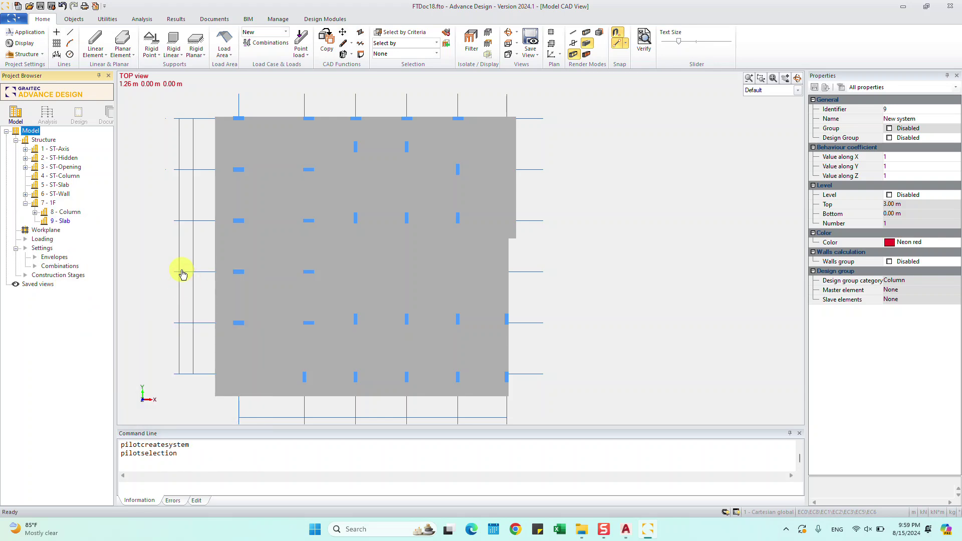
Move the 3 - Planar slab from 8 - Column into 9 - Slab
left_click(43, 187)
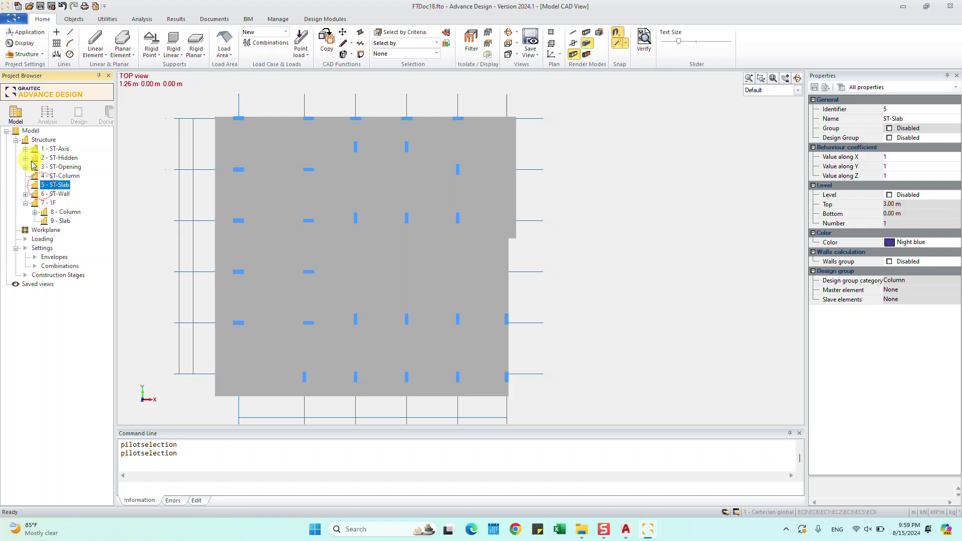
left_click(275, 241)
right_click(275, 236)
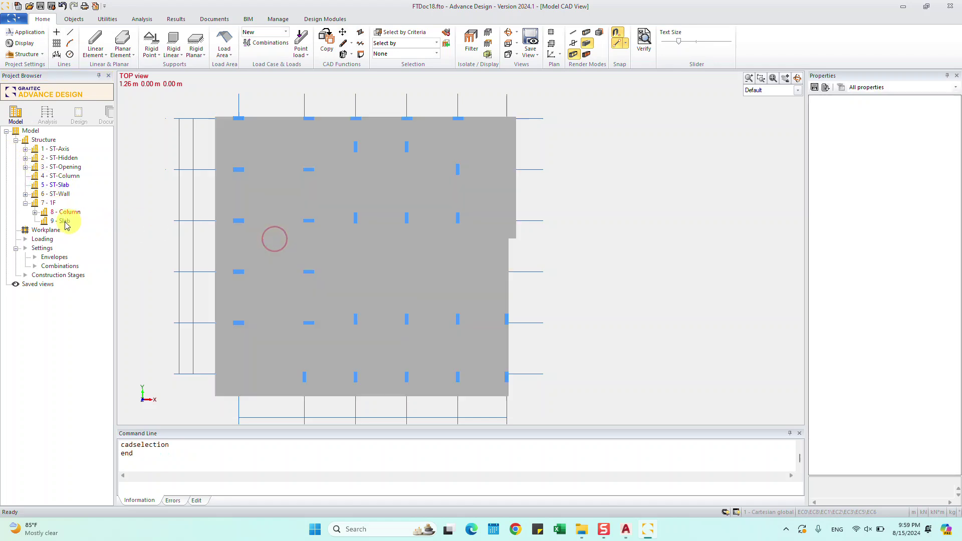
left_click(36, 213)
left_click(74, 429)
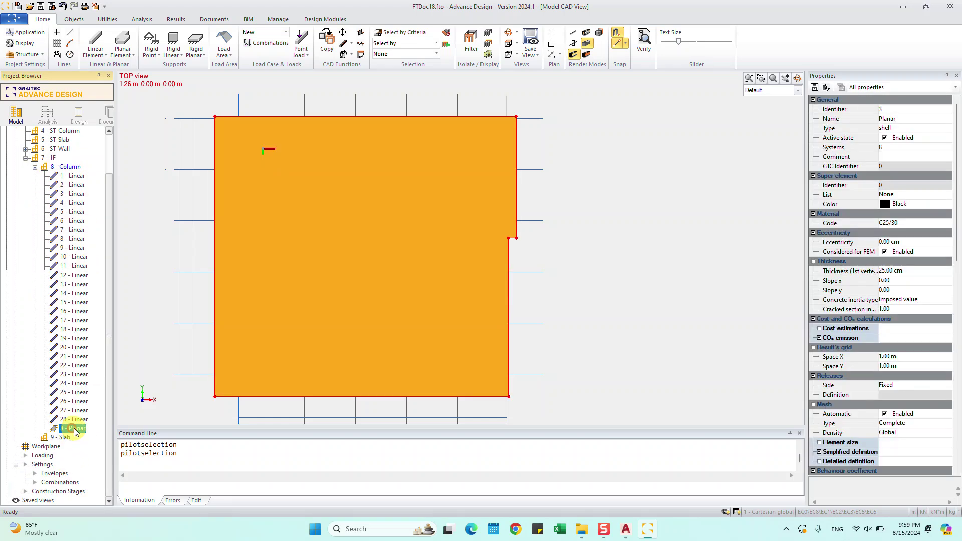
left_click_drag(64, 441, 61, 438)
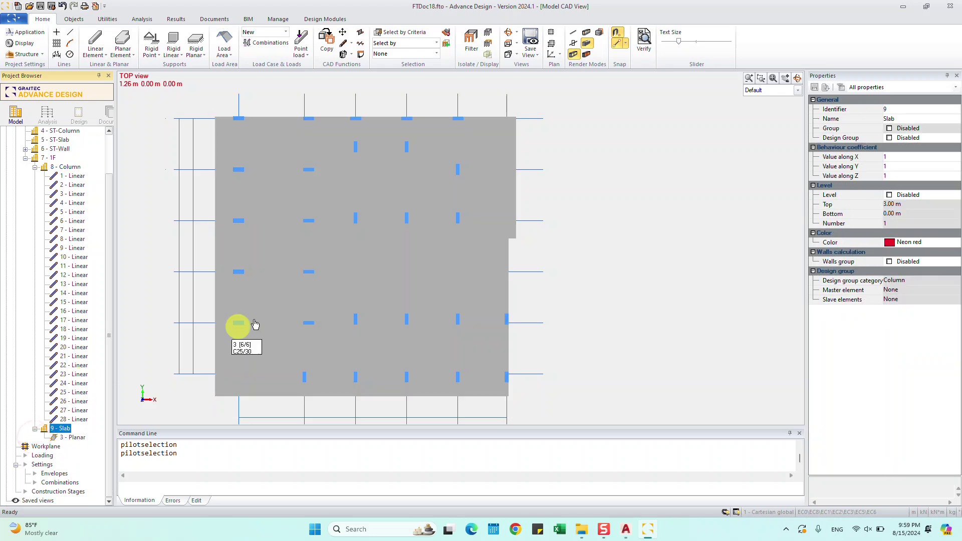
left_click(272, 304)
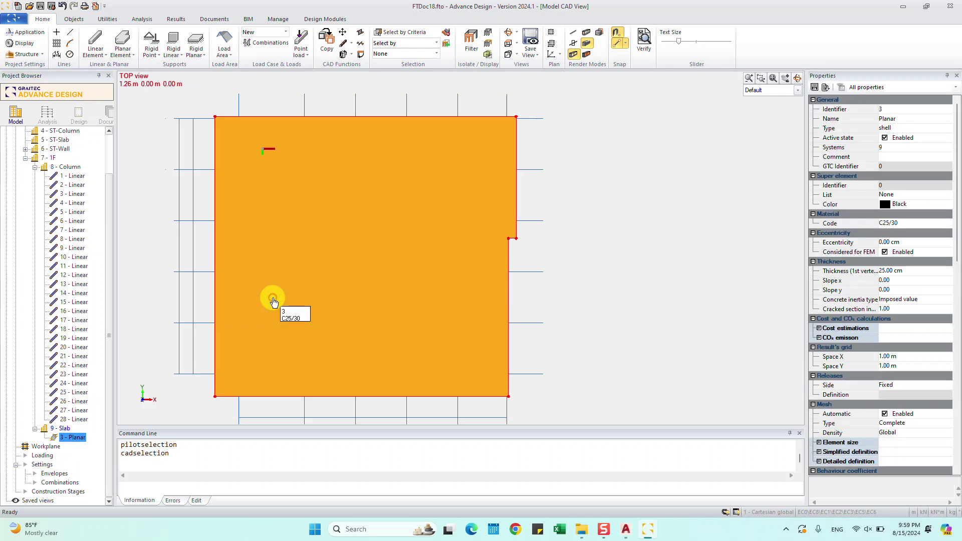
key("Escape")
middle_click_drag(528, 310, 588, 297)
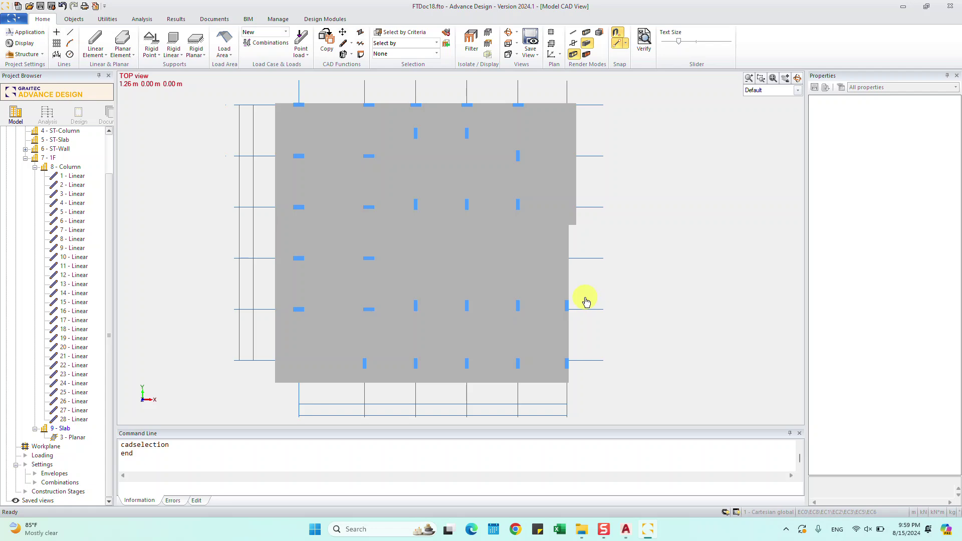
Orbit the model to inspect the slab in 3D, then return to top view
left_click(507, 33)
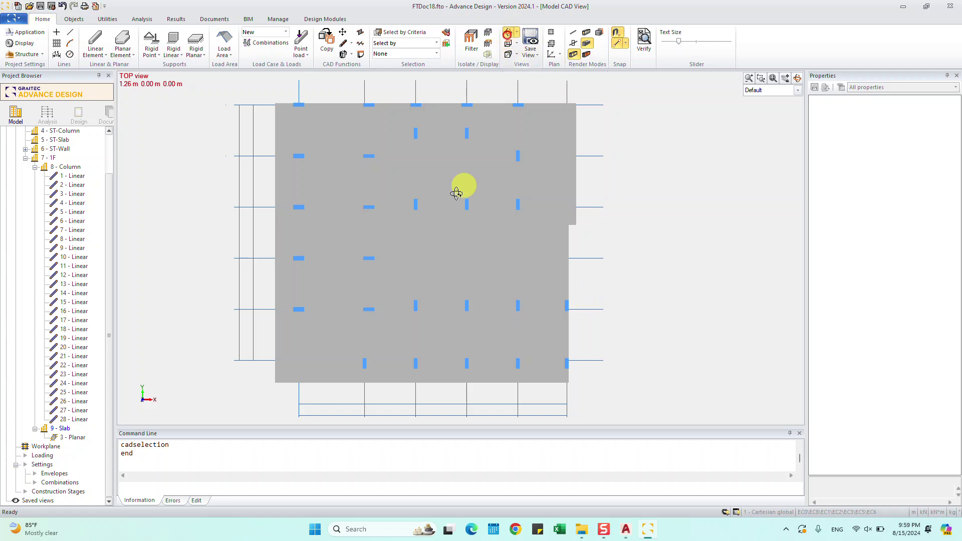
mouse_move(193, 340)
left_mouse_down()
mouse_move(311, 276)
mouse_move(543, 273)
mouse_move(260, 271)
mouse_move(210, 281)
mouse_move(223, 285)
left_mouse_up()
left_click_drag(640, 364, 560, 380)
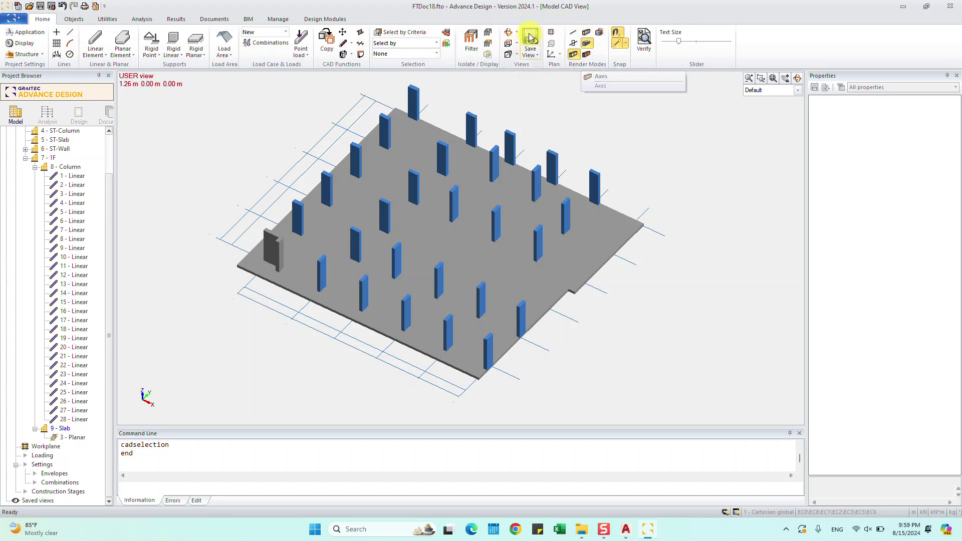
left_click(509, 45)
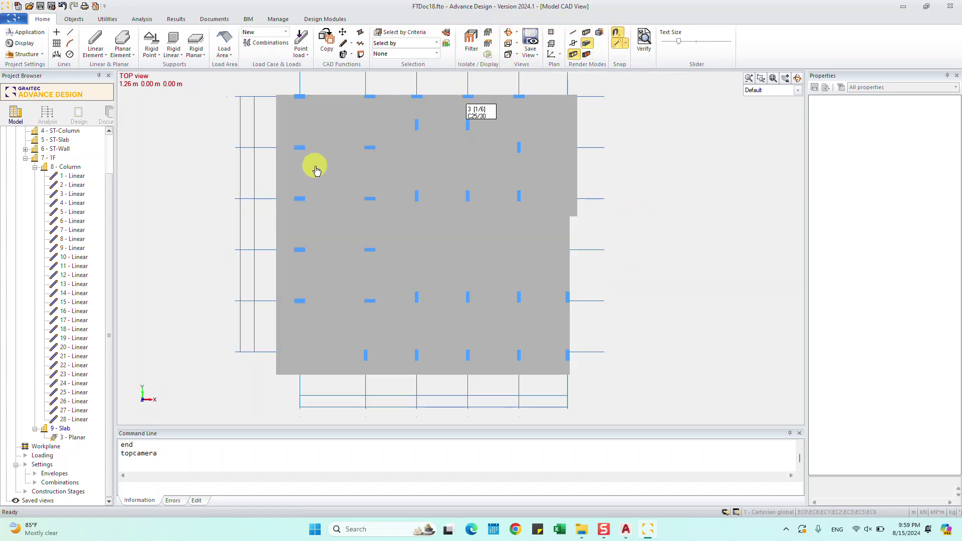
Raise the rendering transparency in Display Settings so the slab turns translucent
left_click(318, 170)
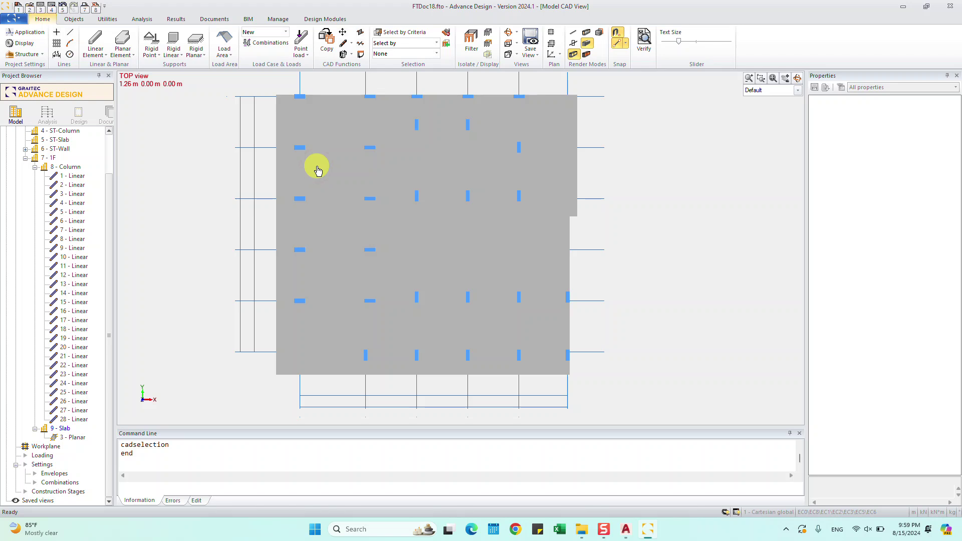
double_click(317, 170)
left_click_drag(473, 117, 434, 102)
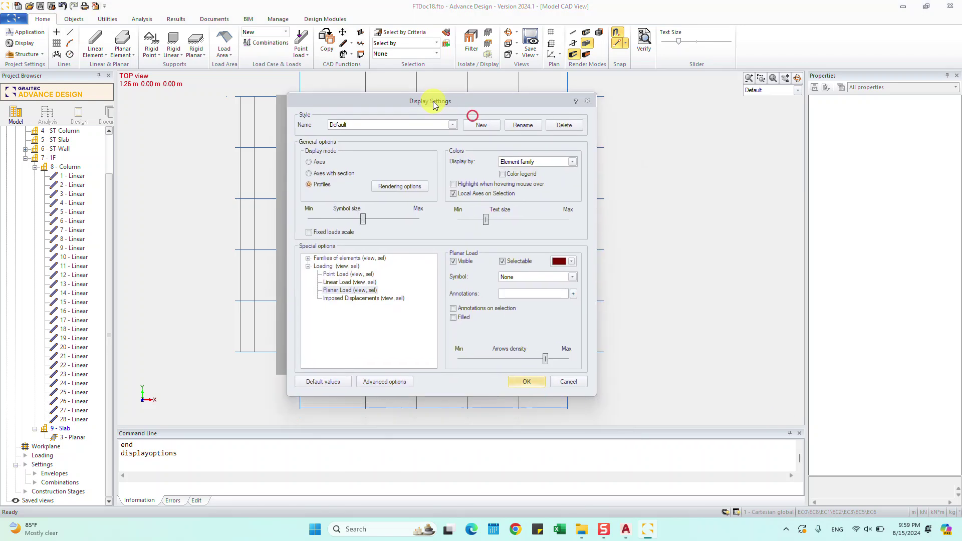
left_click(396, 185)
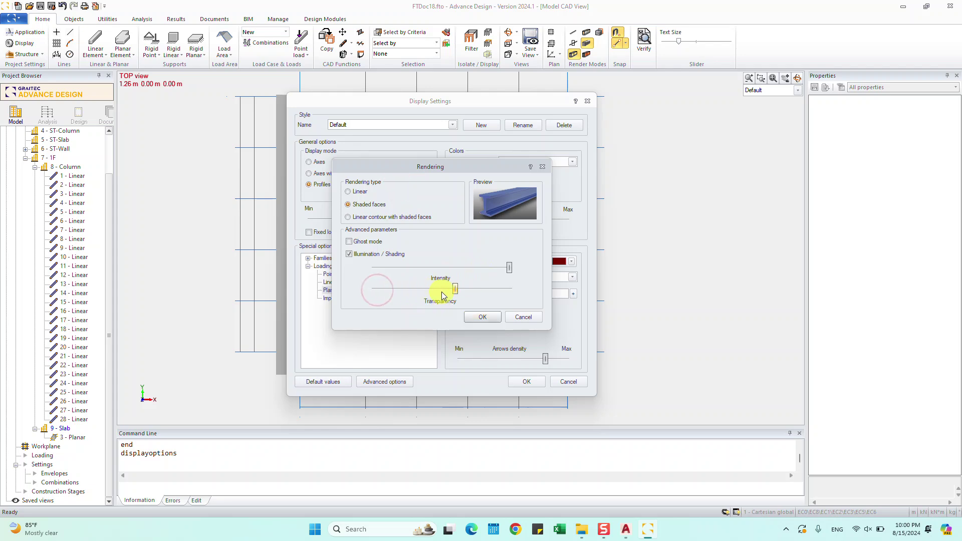
left_click(483, 318)
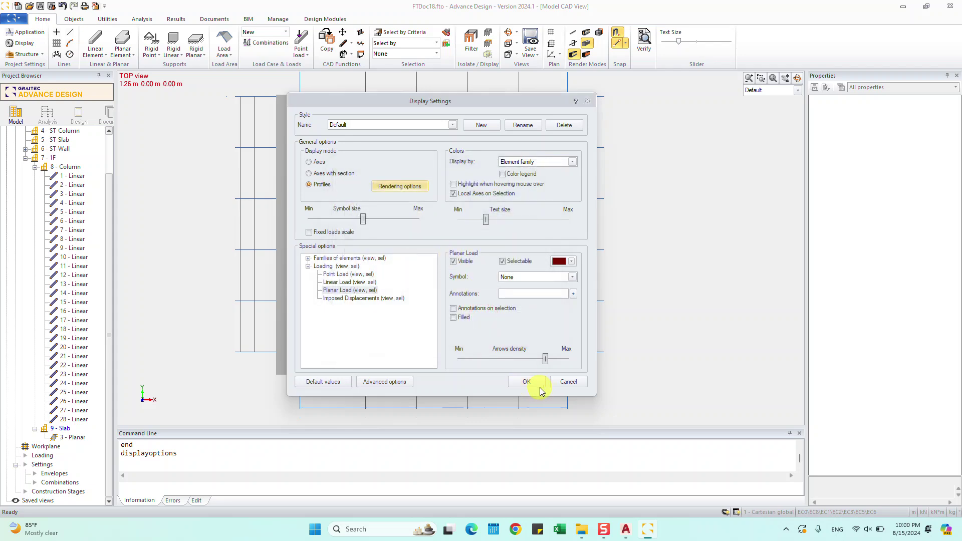
left_click(538, 387)
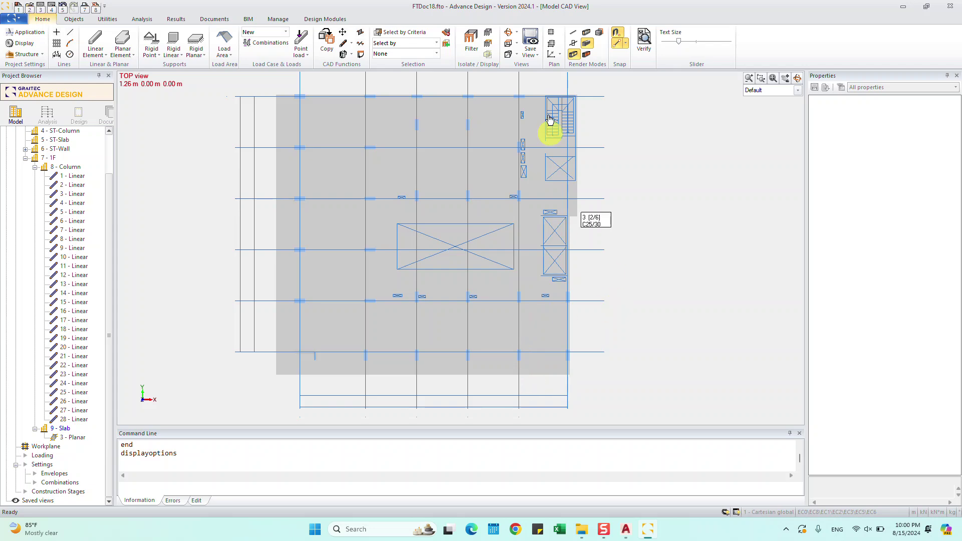
Increase the slab transparency again, check it in 3D, and return to top view
left_click(508, 32)
mouse_move(294, 275)
left_mouse_down()
mouse_move(212, 307)
mouse_move(208, 268)
left_mouse_up()
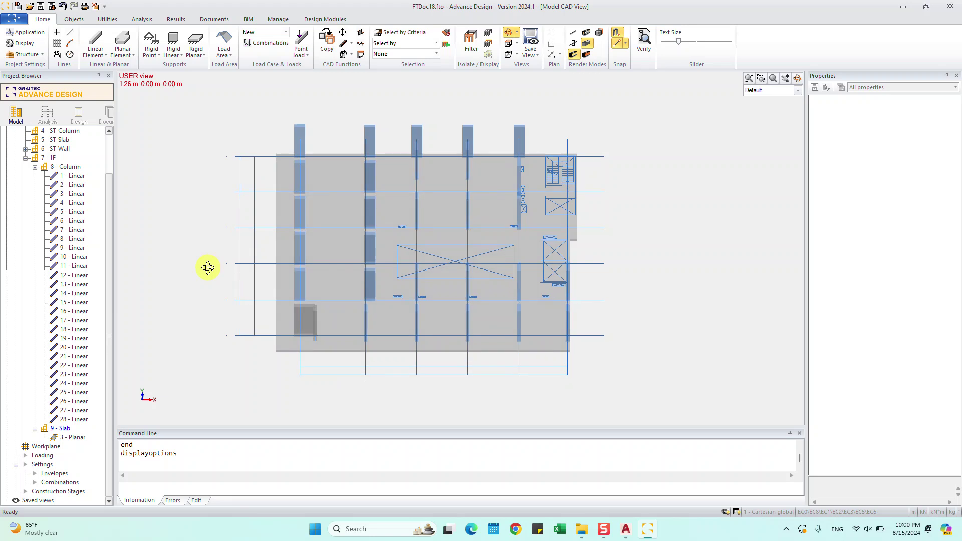
key("Return")
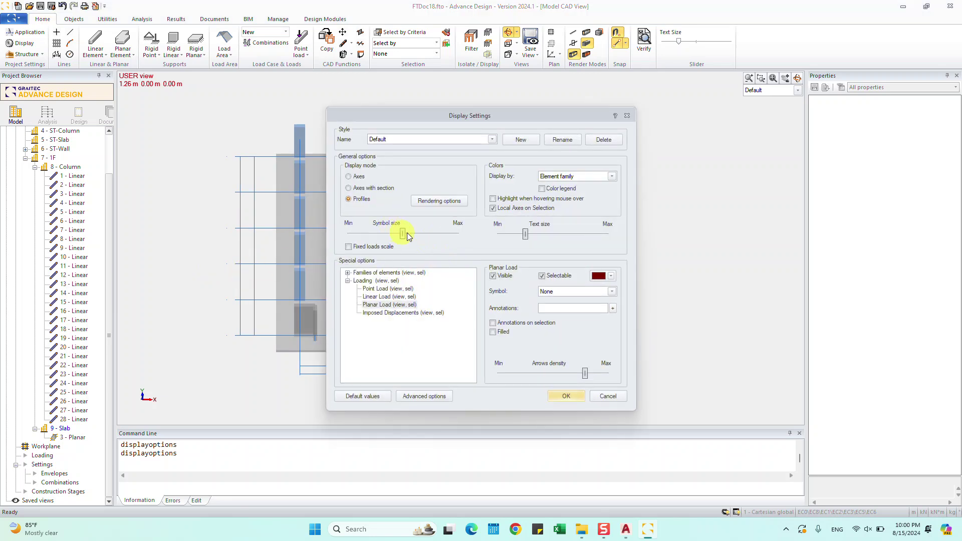
left_click(430, 201)
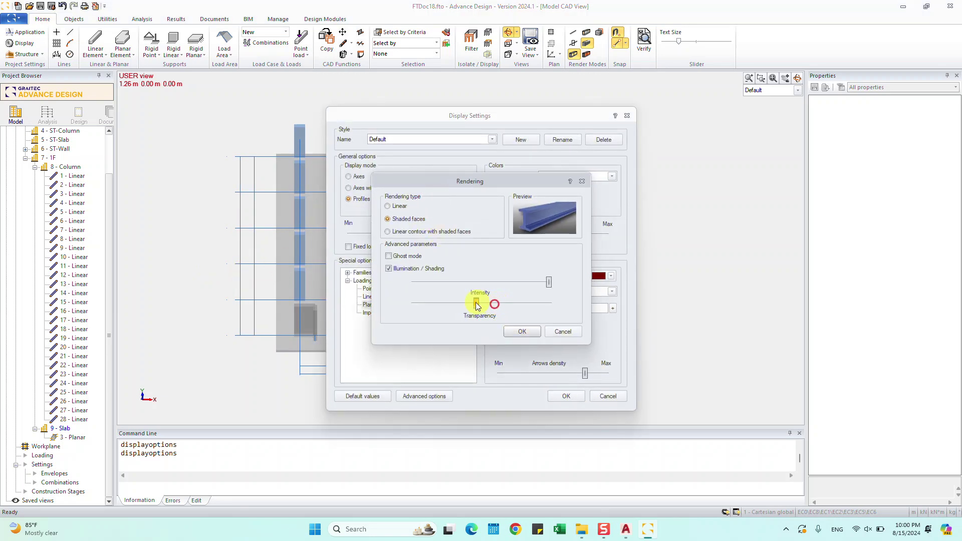
left_click(522, 331)
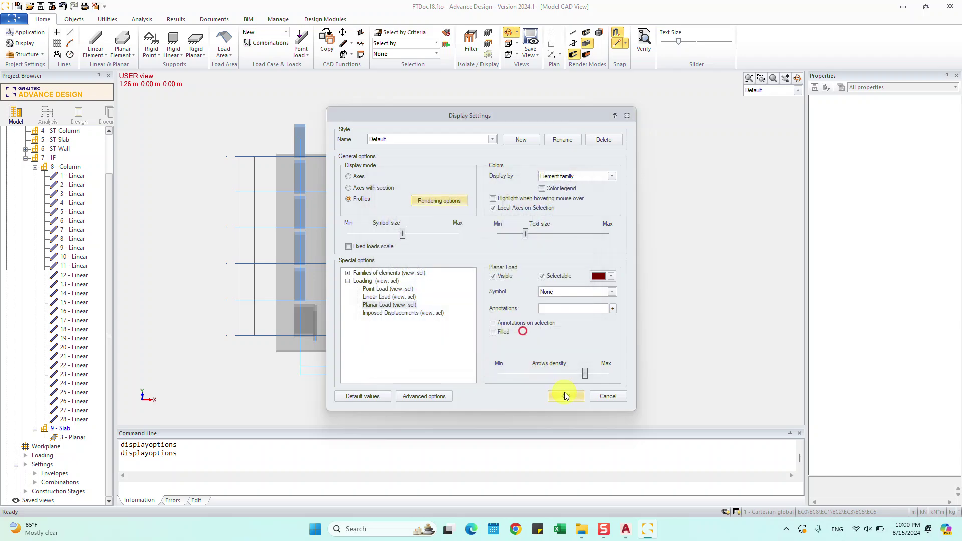
left_click(564, 395)
mouse_move(339, 285)
left_mouse_down()
mouse_move(390, 284)
mouse_move(451, 258)
mouse_move(405, 274)
mouse_move(253, 271)
mouse_move(257, 283)
mouse_move(357, 294)
mouse_move(387, 279)
left_mouse_up()
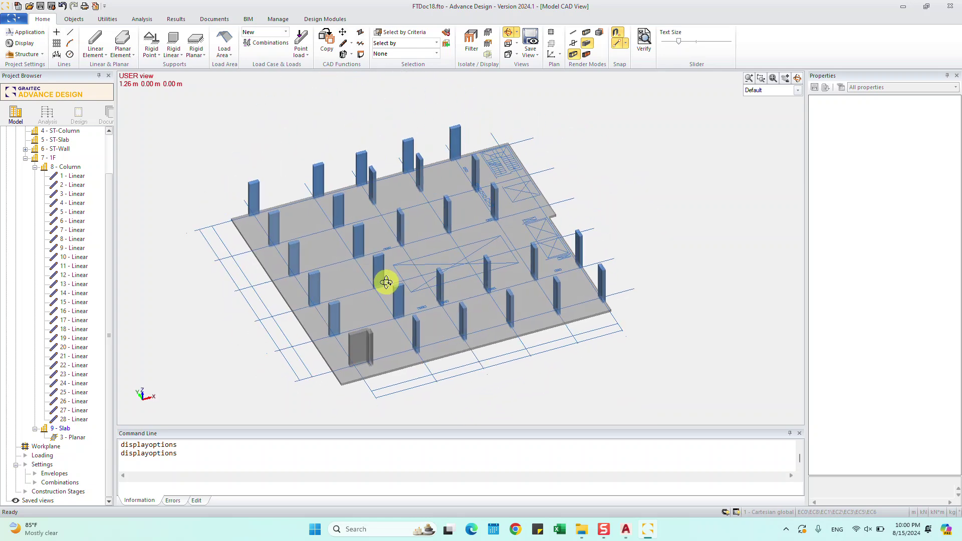
left_click(508, 32)
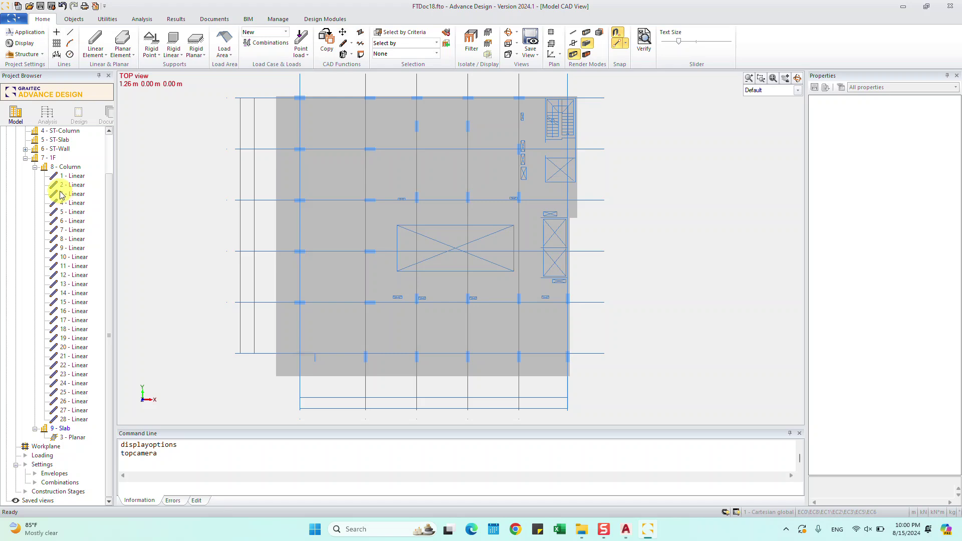
Select the ST-Opening outlines, LwPolylines 45 through 61, in the Project Browser
scroll(62, 193, "up", 2)
left_click(63, 167)
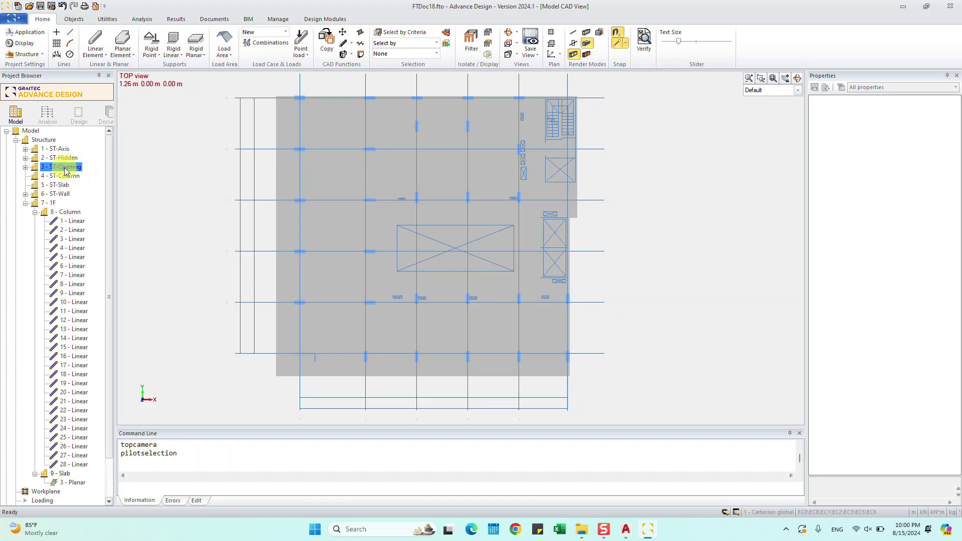
left_click(25, 167)
left_click(63, 176)
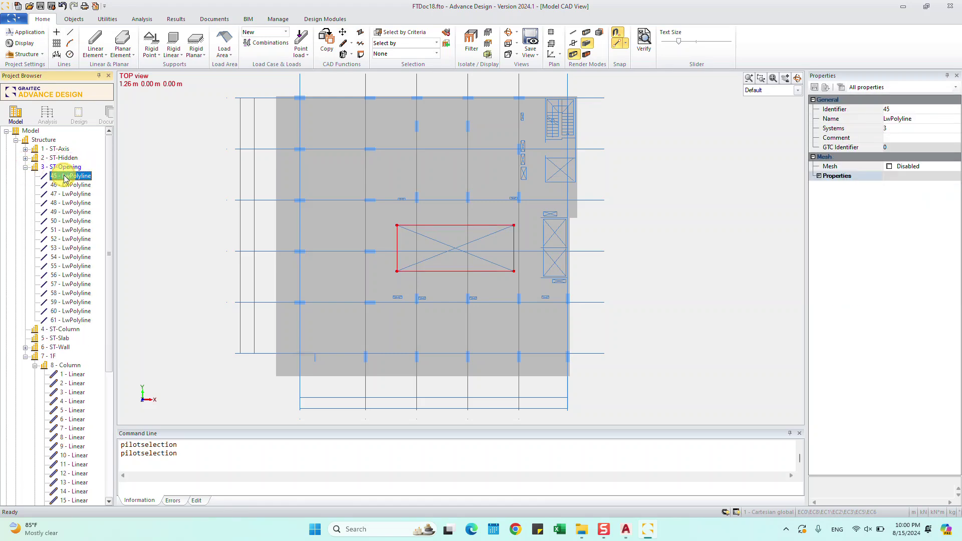
left_click(73, 320, "shift")
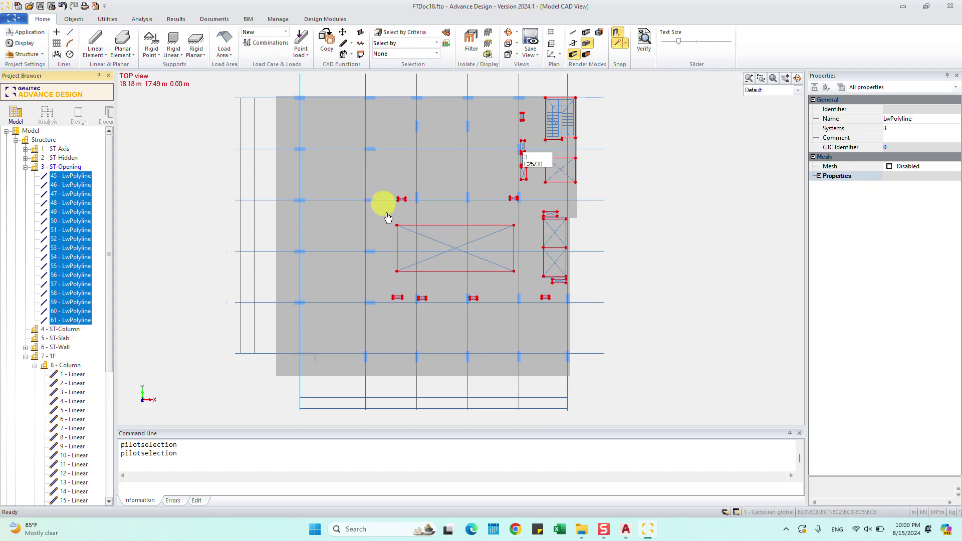
Run Create openings from the Utilities tab on the selected outlines
scroll(423, 300, "up", 1)
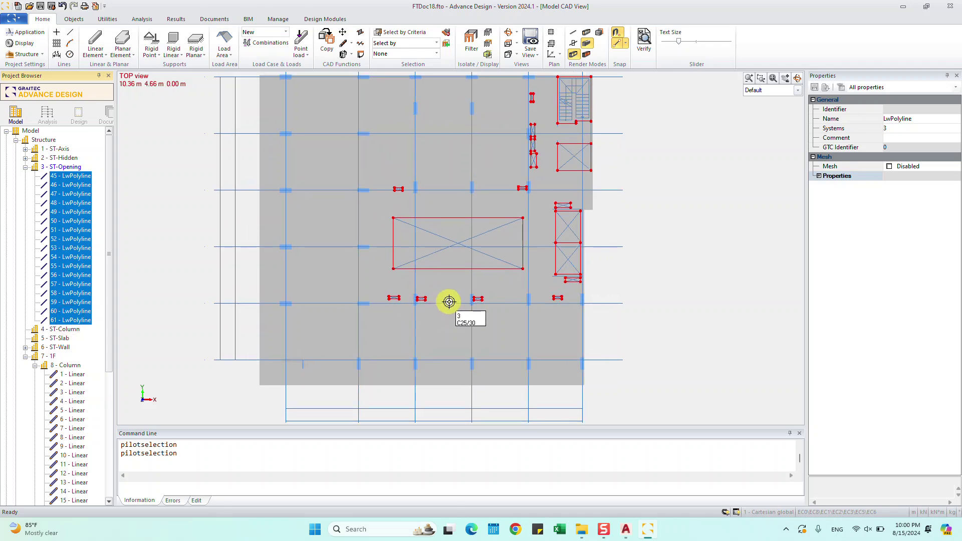
left_click(74, 19)
left_click(107, 19)
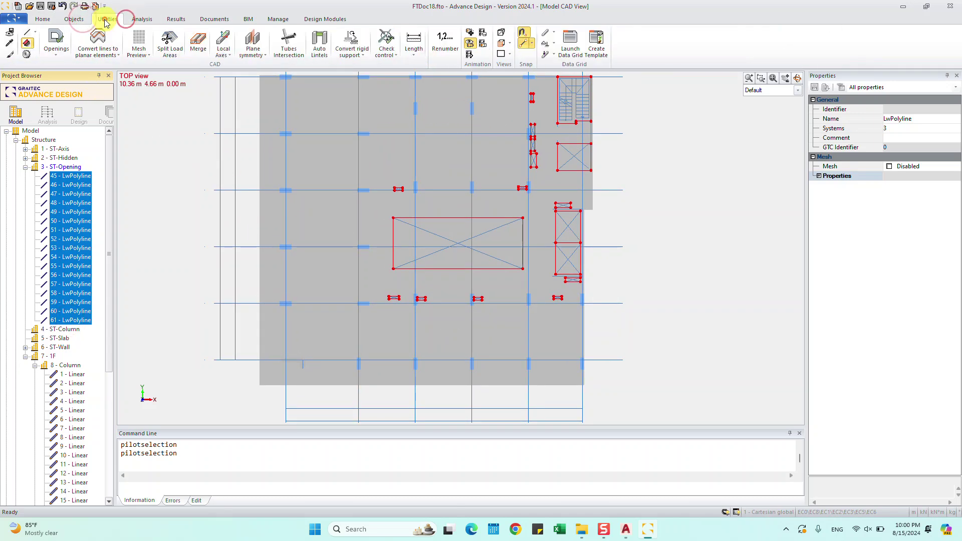
left_click(60, 54)
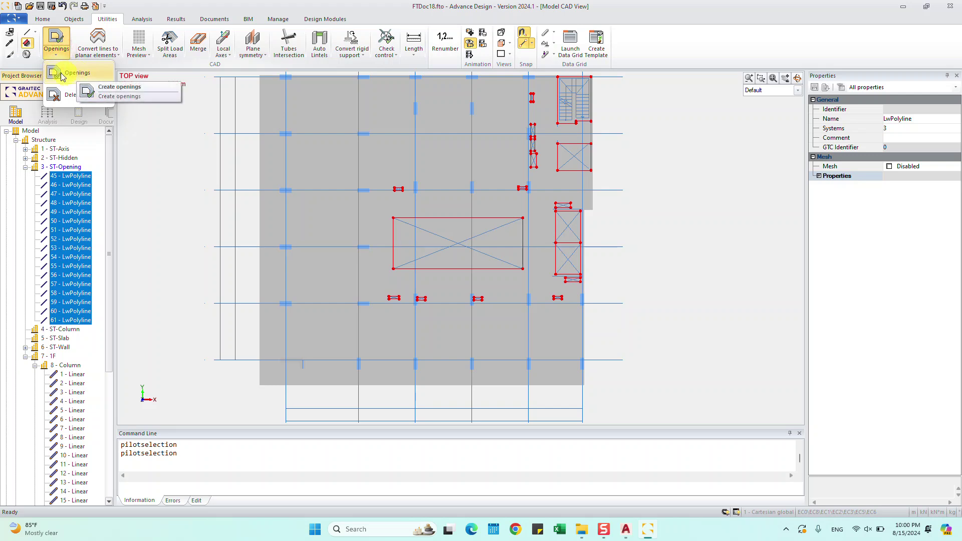
left_click(68, 75)
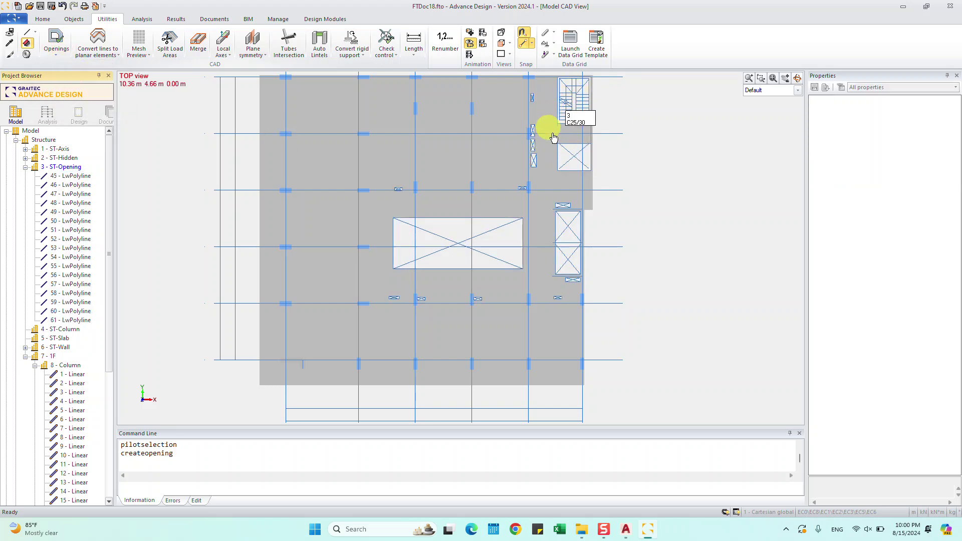
Review the ST-Opening system and its polylines 45–61 after the openings are cut
middle_click_drag(462, 180, 493, 212)
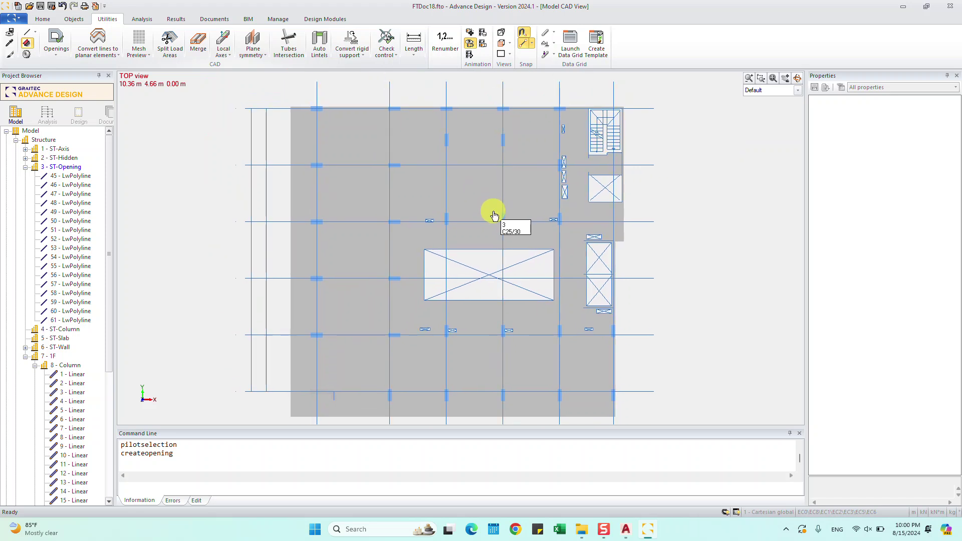
left_click(65, 167)
left_click(71, 320)
left_click(64, 167)
left_click(69, 321)
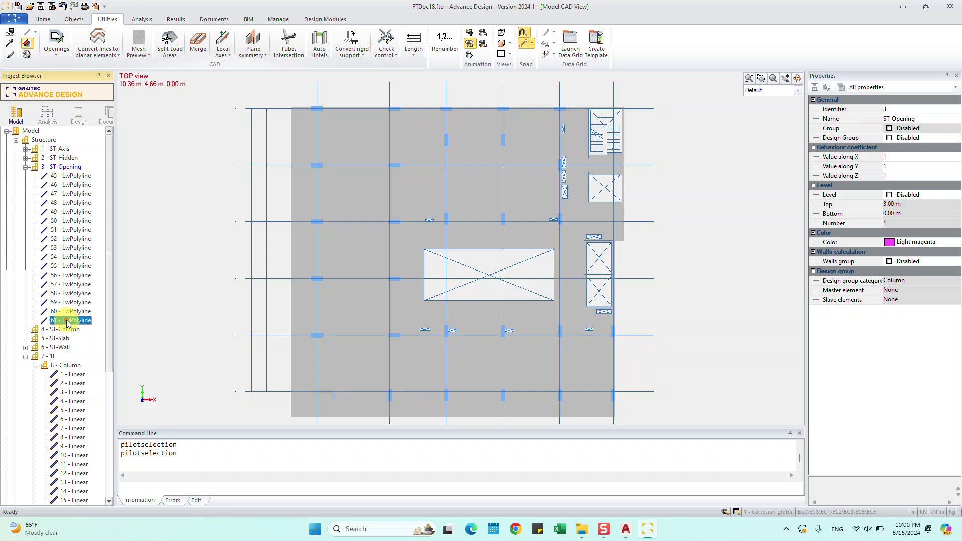
left_click(66, 167)
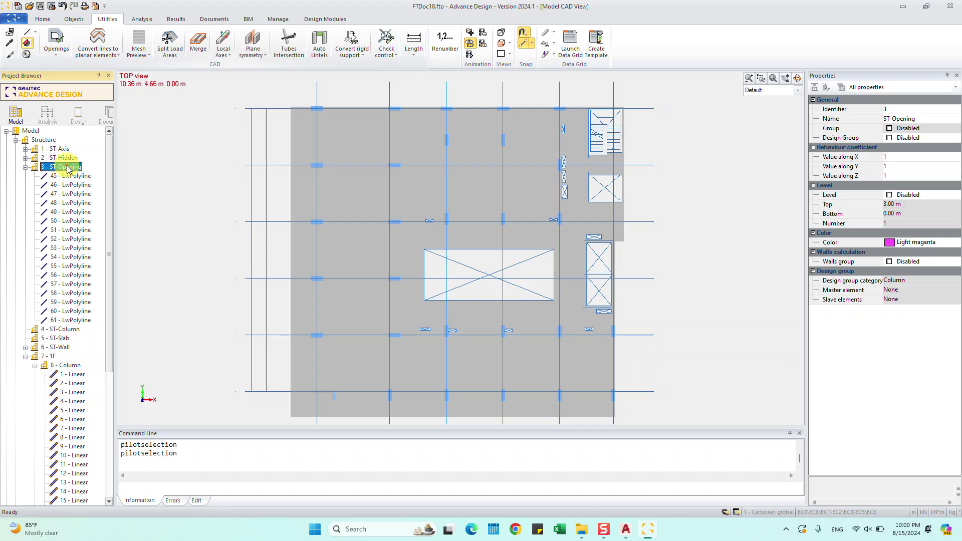
Delete 3 - ST-Opening and its polylines, confirming Yes to remove its elements
right_click(65, 168)
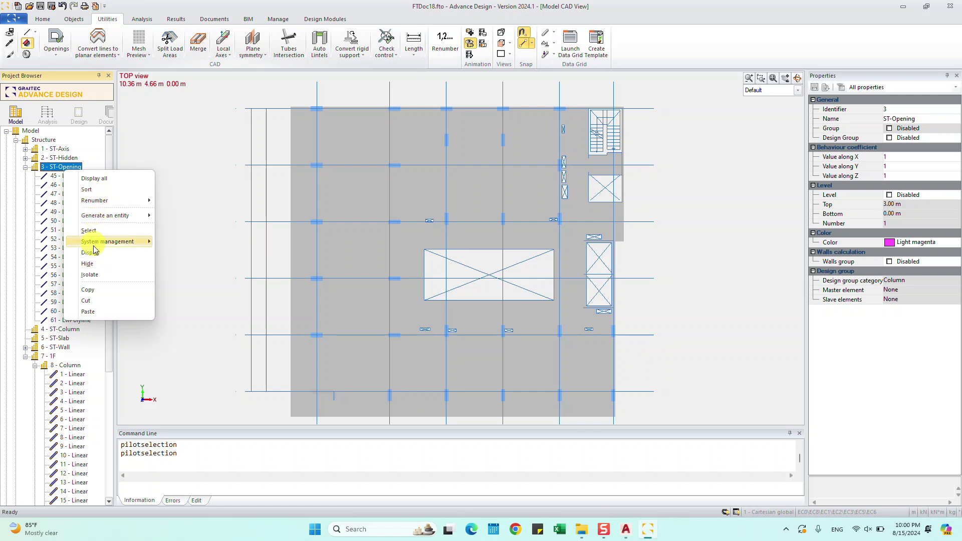
left_click(97, 254)
left_click(70, 176)
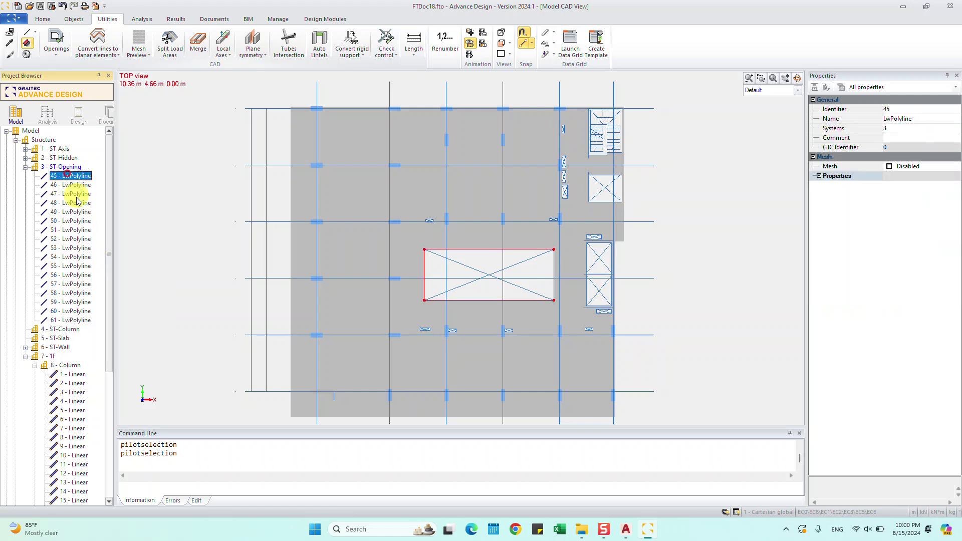
left_click(74, 321, "ctrl")
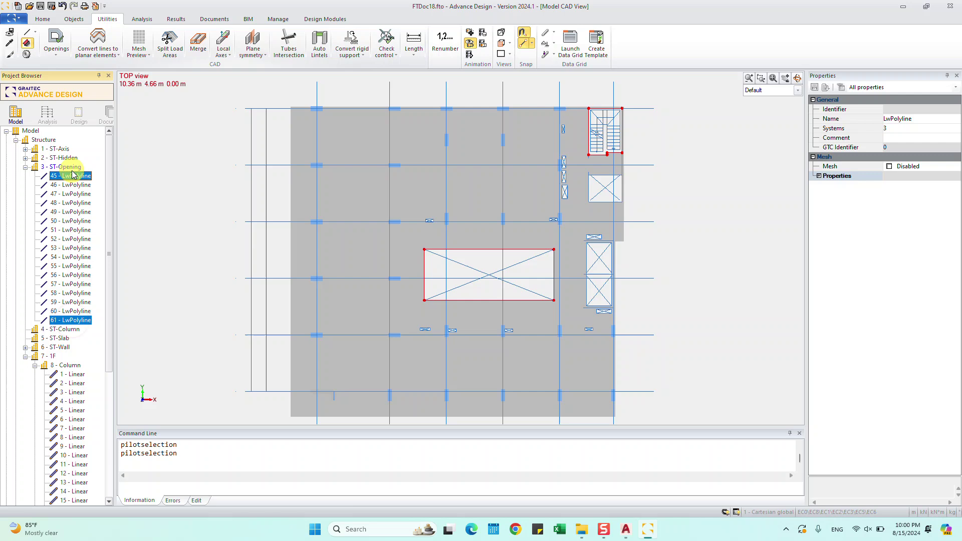
left_click(63, 167)
right_click(63, 167)
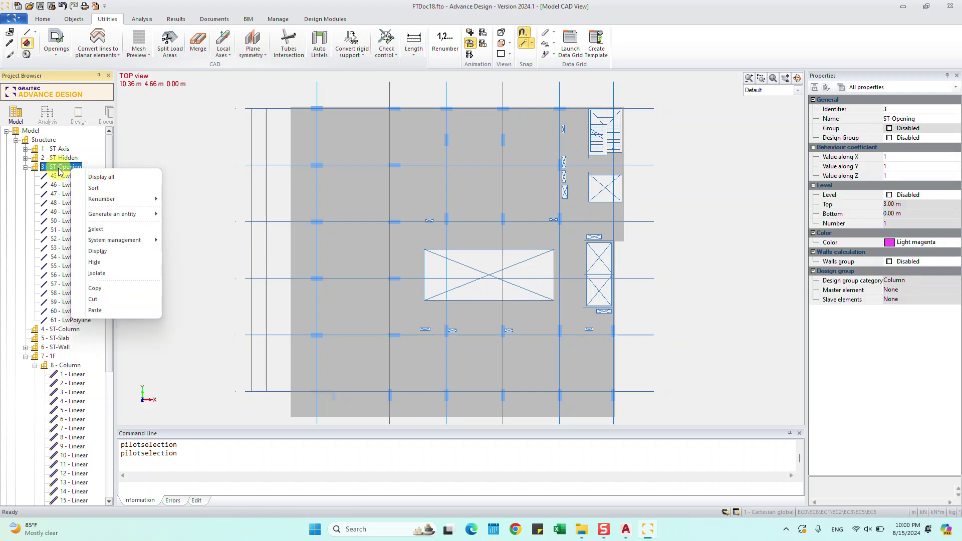
key("Delete")
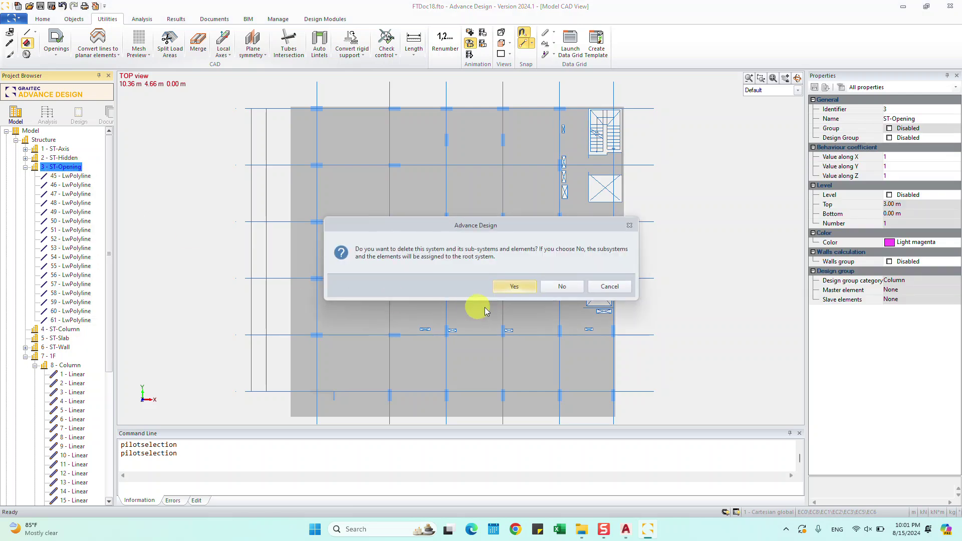
left_click(510, 286)
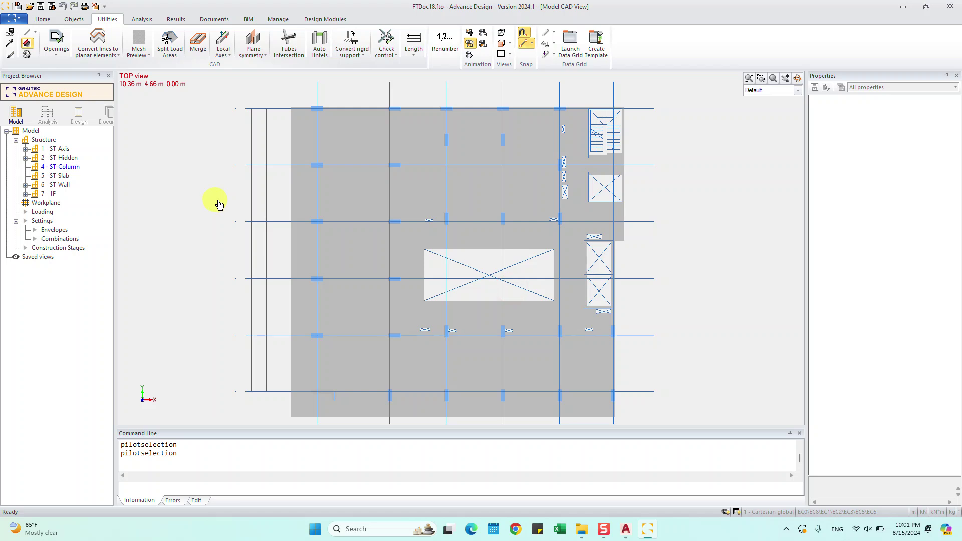
middle_click_drag(685, 249, 682, 227)
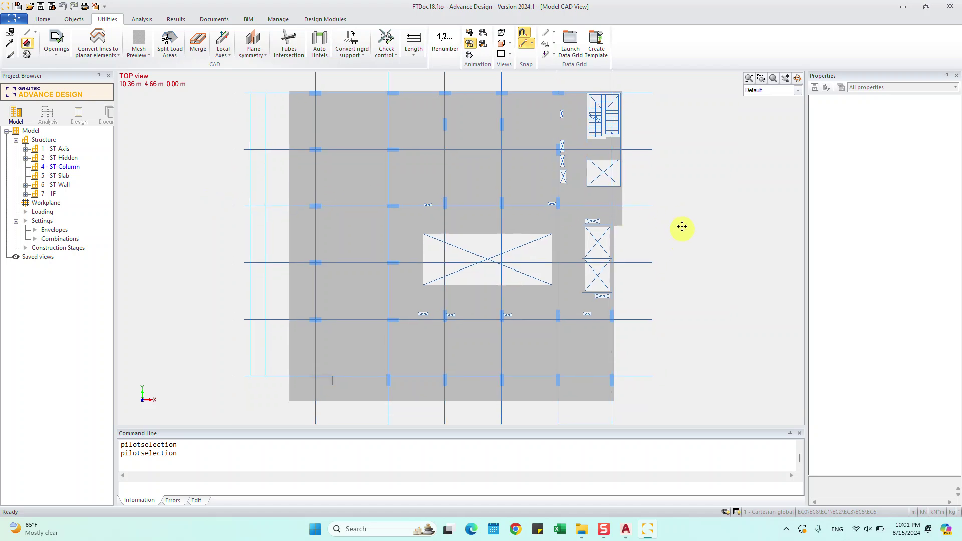
Expand 7 - 1F to show its Column and Slab groups, then orbit the floor in 3D
left_click(29, 196)
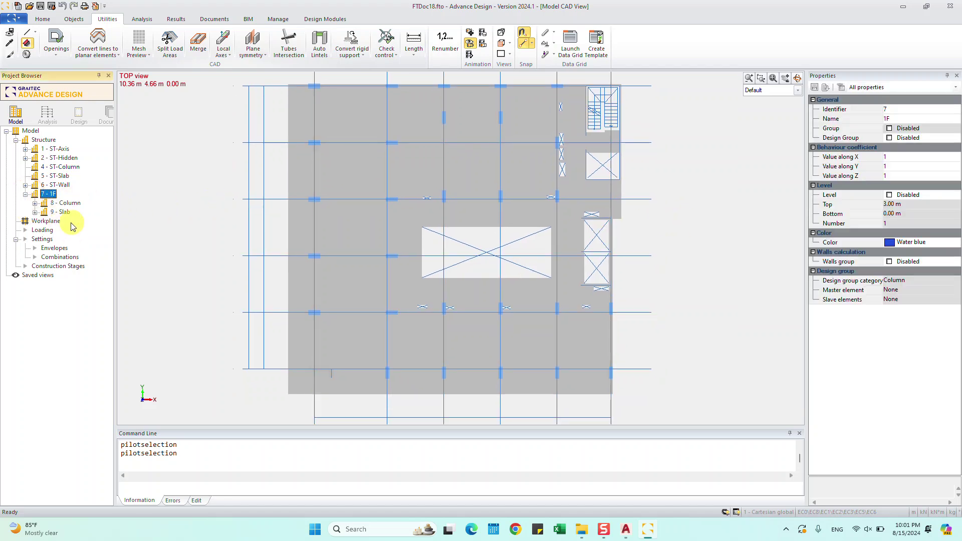
right_click(52, 198)
key("Escape")
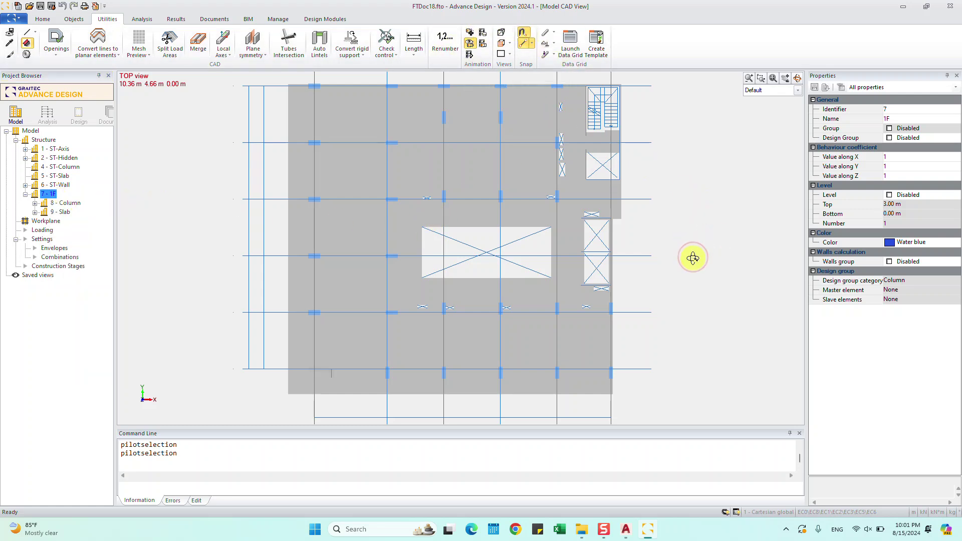
mouse_move(682, 265)
left_mouse_down()
mouse_move(659, 212)
mouse_move(464, 286)
mouse_move(507, 322)
mouse_move(498, 326)
left_mouse_up()
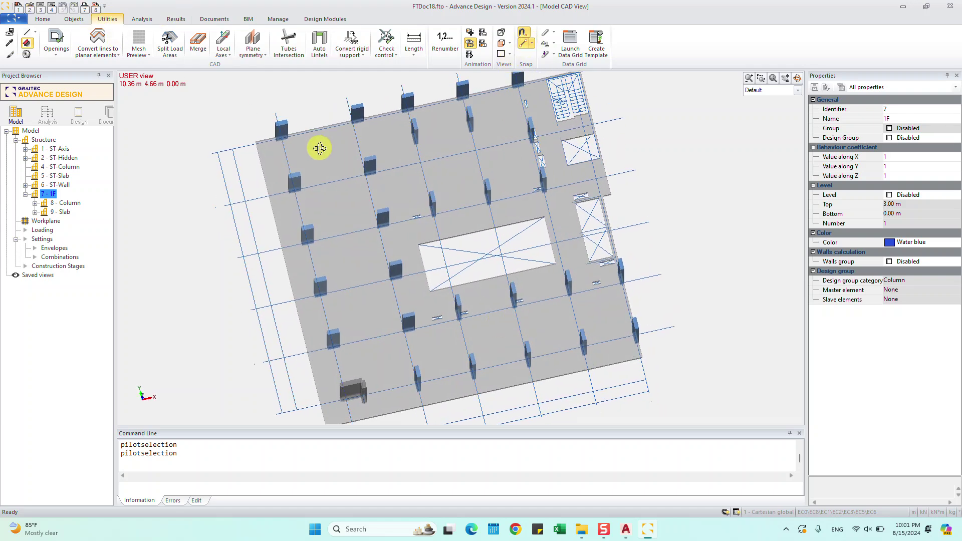
key("ctrl+r")
Return to top view, zoom on the central opening, and expand ST-Wall
key("ctrl+t")
mouse_move(602, 244)
left_mouse_down()
mouse_move(659, 215)
mouse_move(653, 224)
left_mouse_up()
left_click_drag(633, 171, 654, 182)
scroll(459, 268, "up", 2)
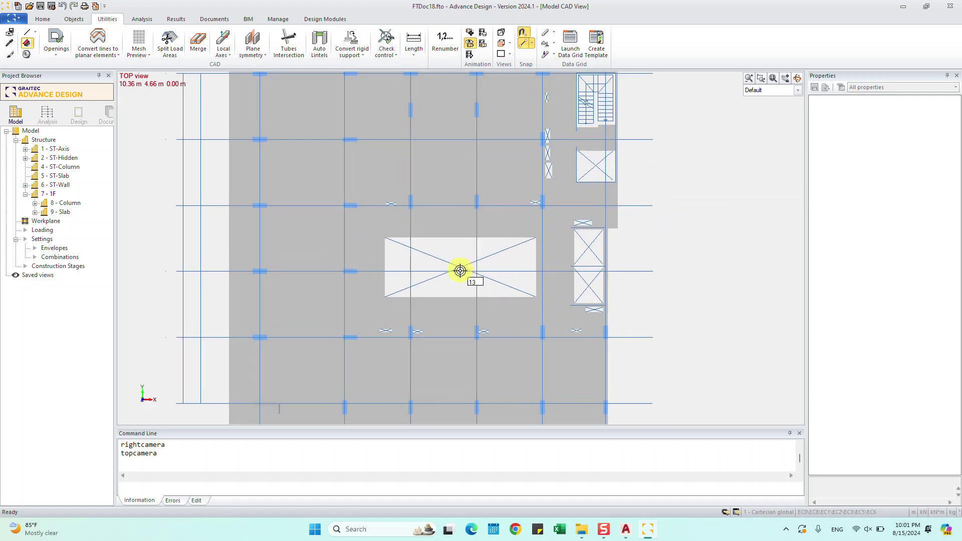
scroll(496, 261, "down", 1)
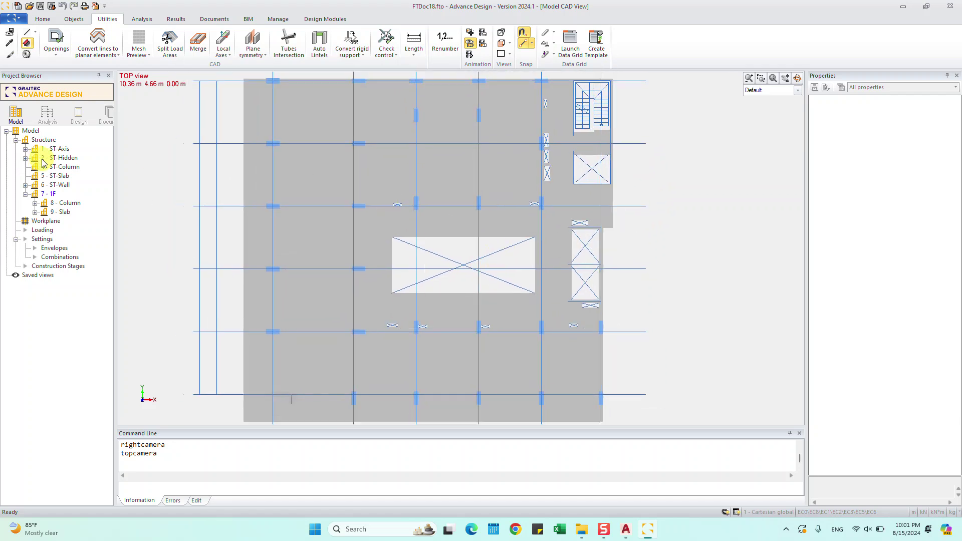
left_click(60, 185)
left_click(25, 185)
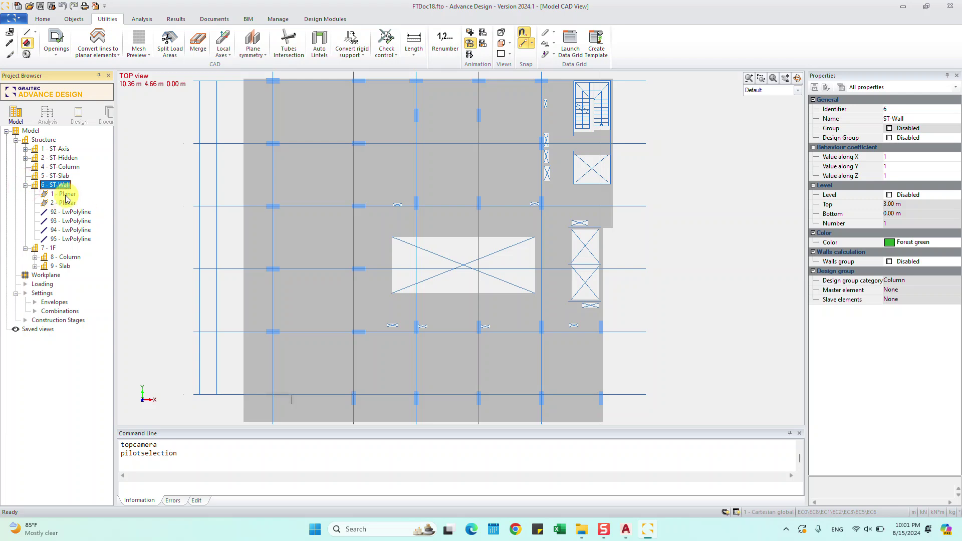
Delete 1 - Planar and 2 - Planar from ST-Wall, then select polylines 92 and 93
left_click(67, 195)
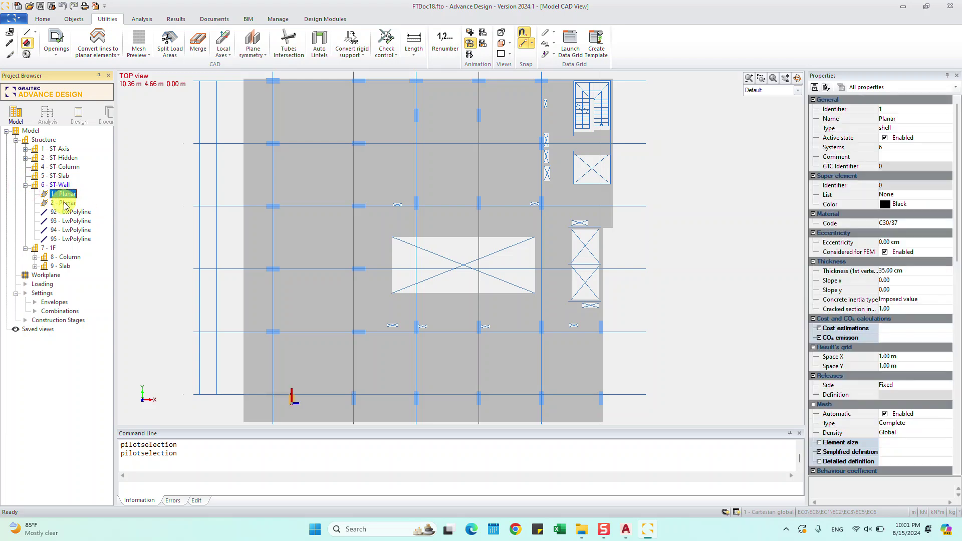
left_click(65, 203, "ctrl")
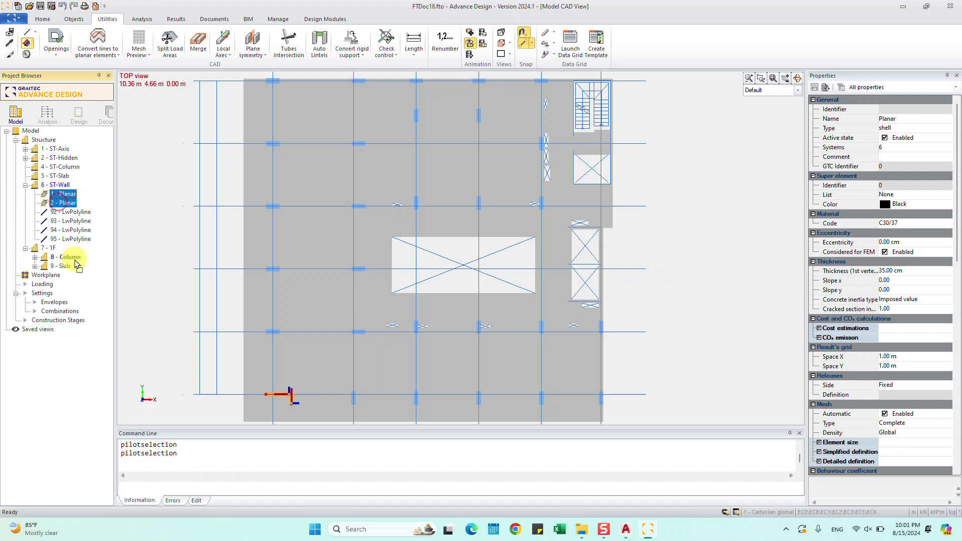
key("Delete")
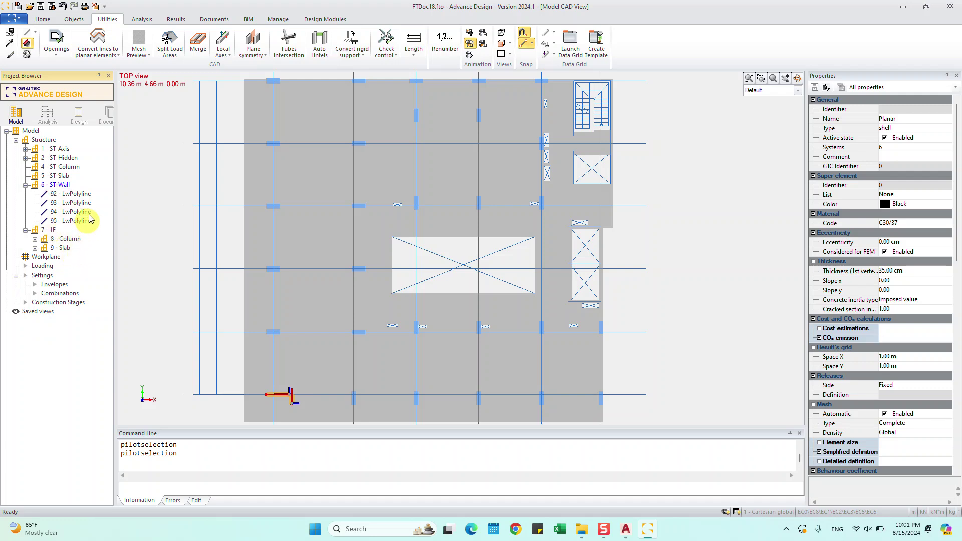
left_click(62, 186)
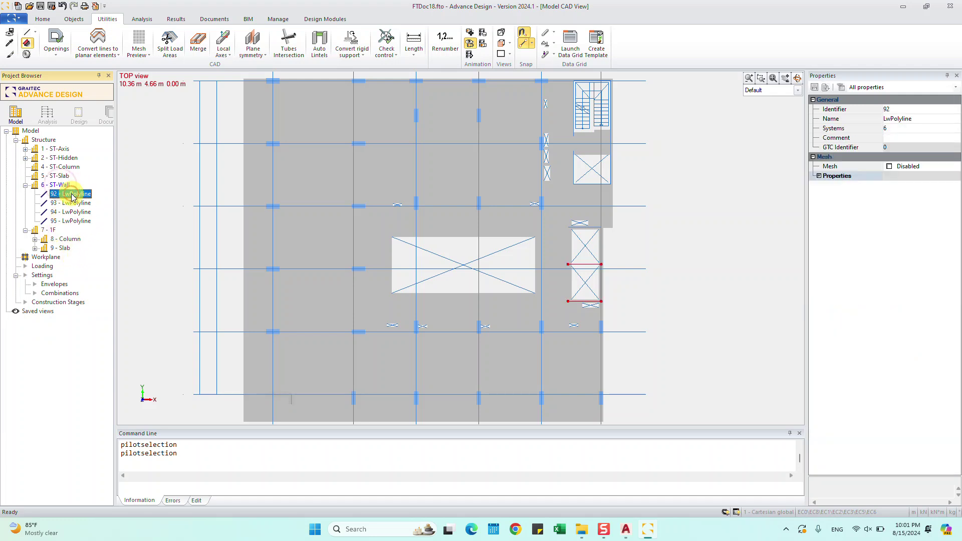
left_click(75, 203, "ctrl")
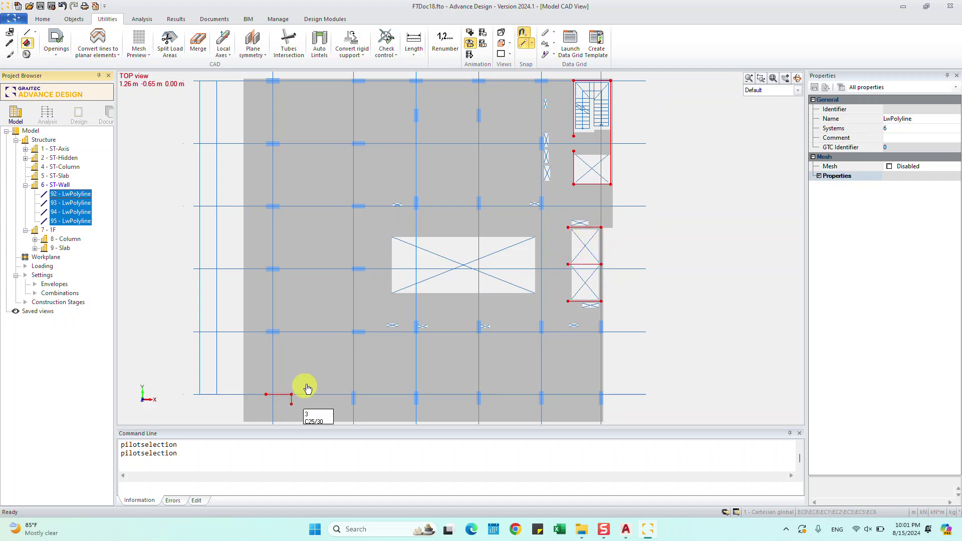
Select wall outline polylines 92, 93 and 94 and centre the stair and lift openings
key("Escape")
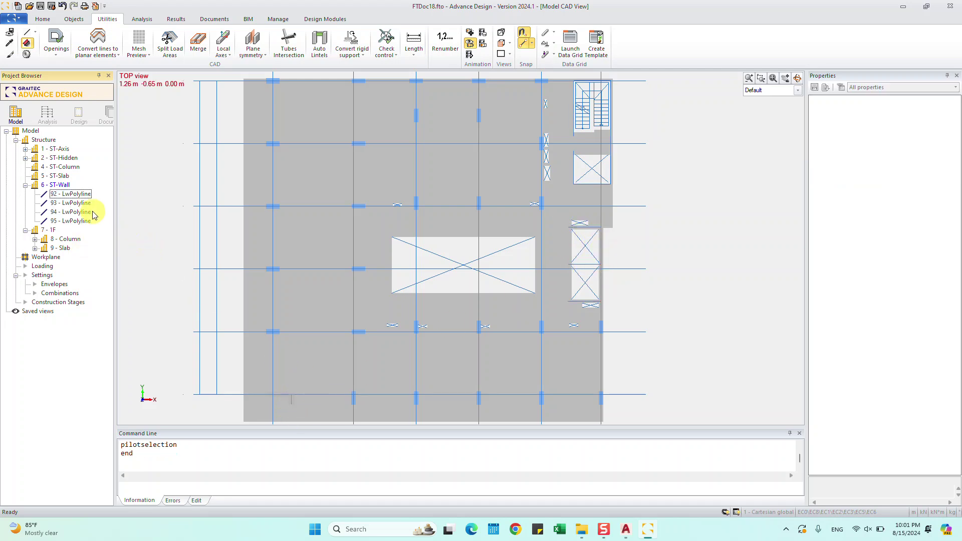
left_click(76, 195)
left_click(78, 205, "ctrl")
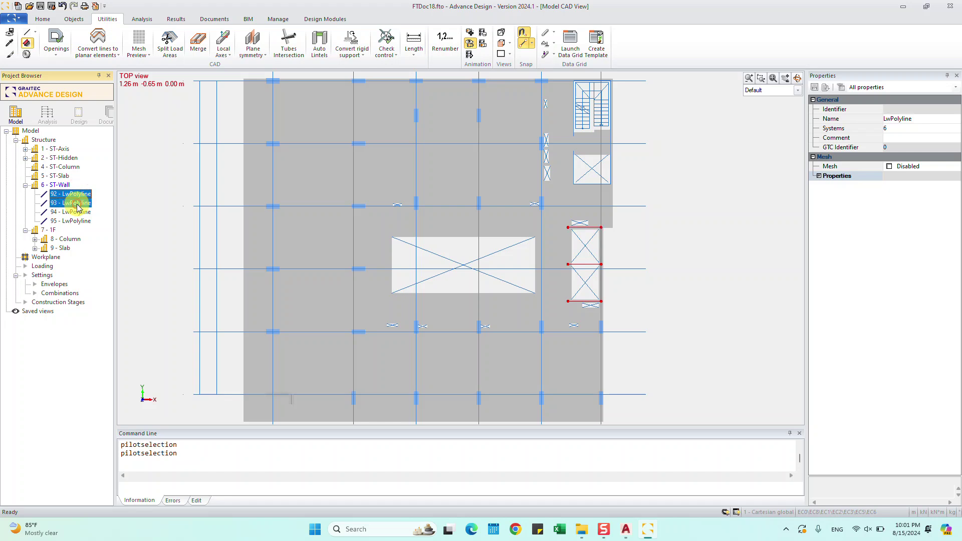
left_click(77, 213, "ctrl")
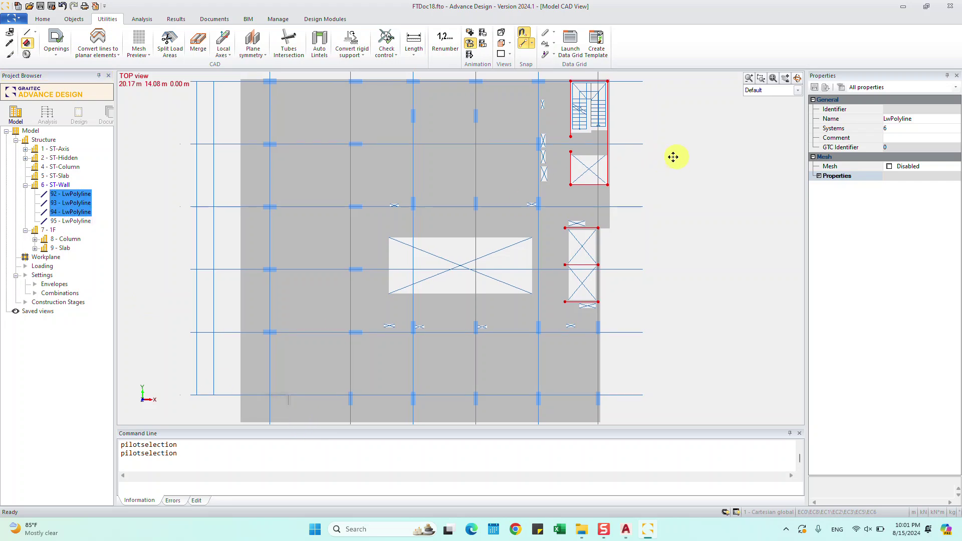
middle_click_drag(700, 162, 516, 204)
scroll(501, 211, "up", 1)
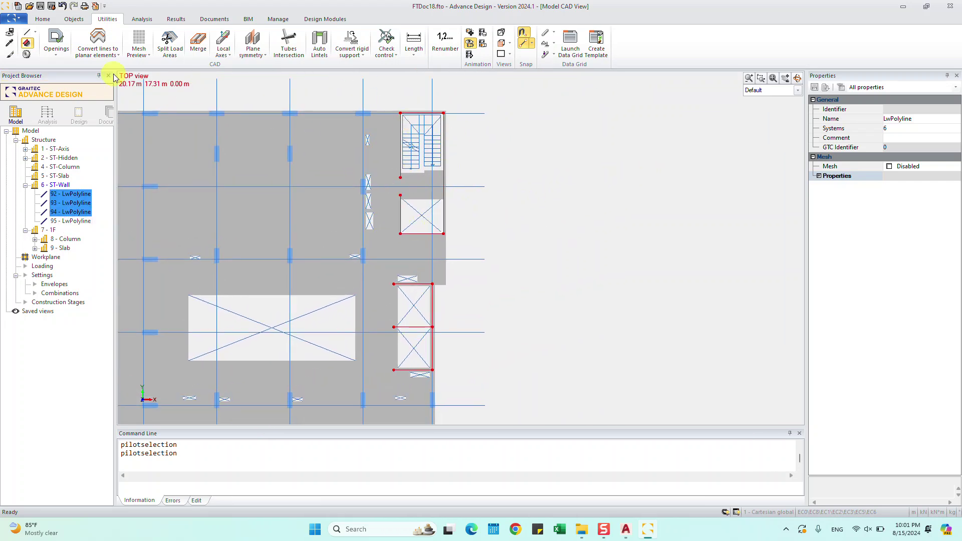
Start Copy by extrusion from the Home tab's CAD Functions dropdown
left_click(44, 19)
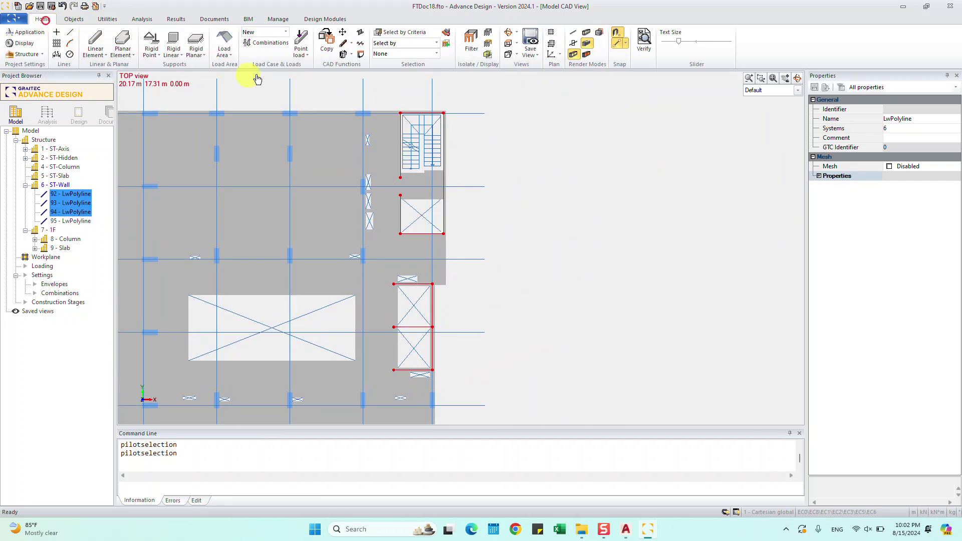
left_click(351, 54)
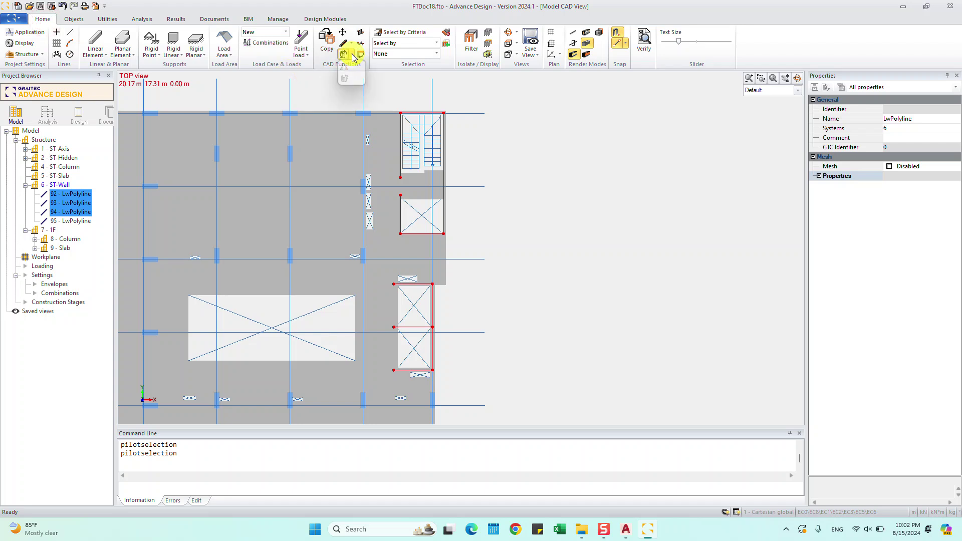
left_click(345, 79)
left_click_drag(210, 79, 199, 66)
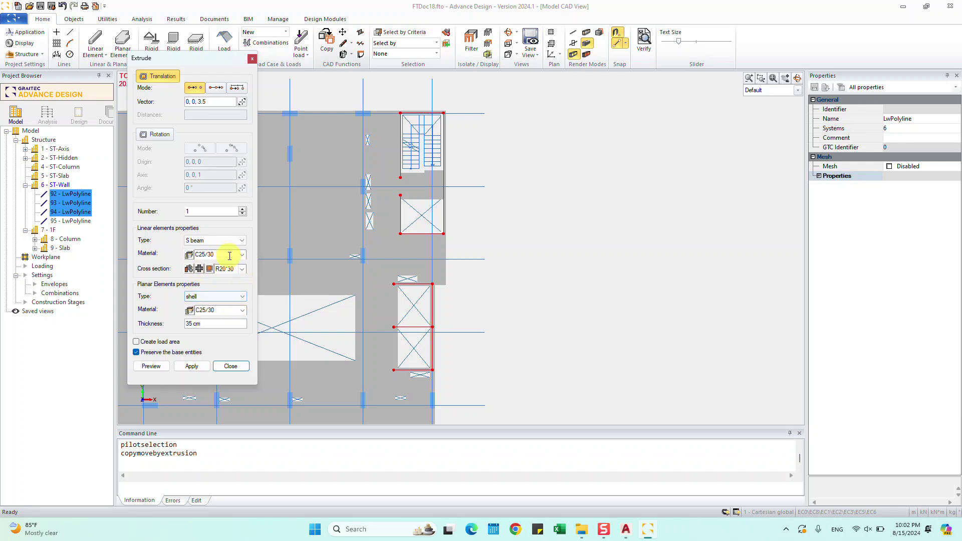
In the Extrude dialog keep C25/30 for linear elements and set C30/37 for the shell walls
left_click(242, 258)
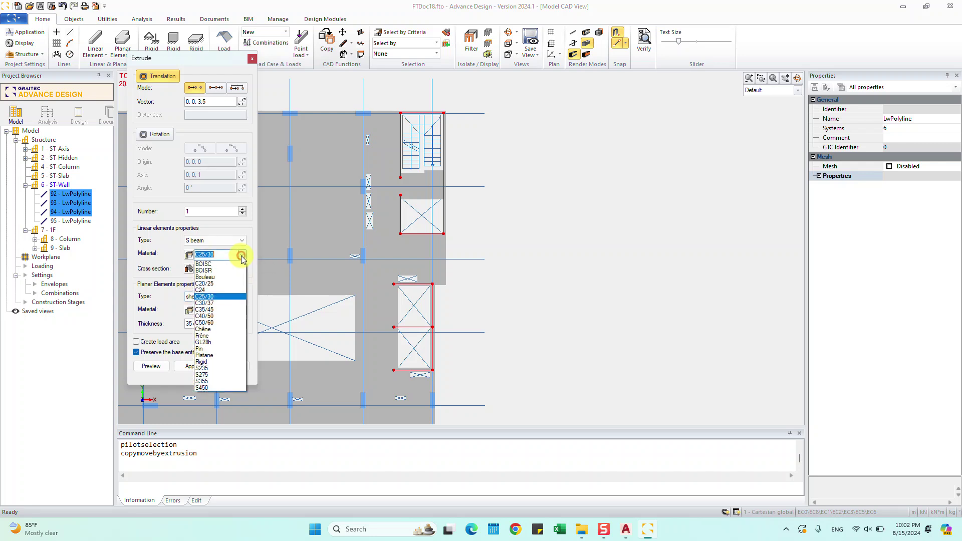
left_click(214, 298)
left_click(213, 299)
left_click(242, 259)
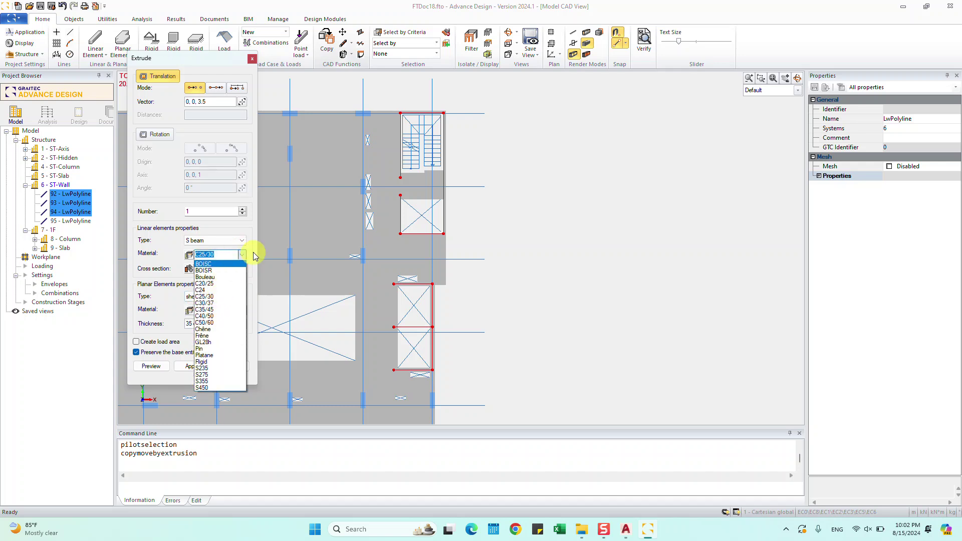
left_click(253, 253)
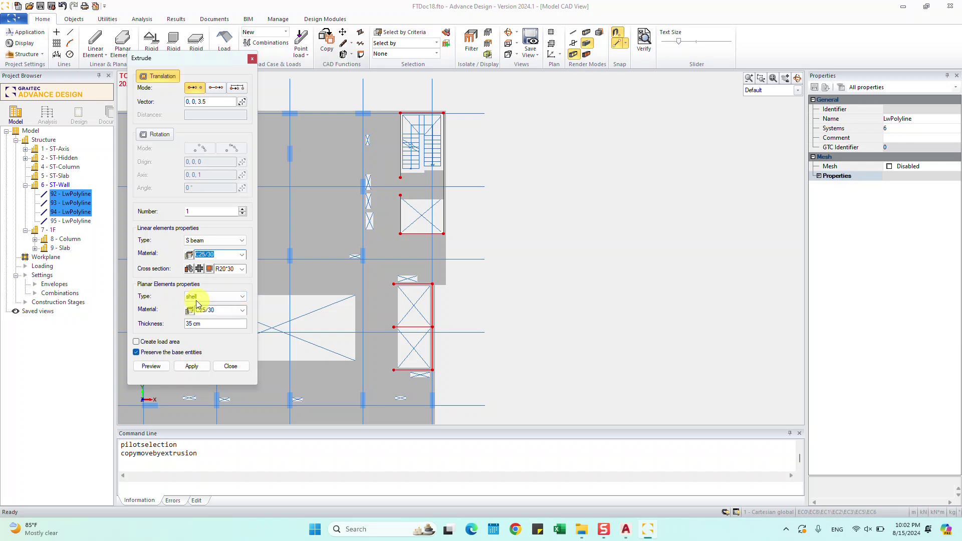
left_click(243, 310)
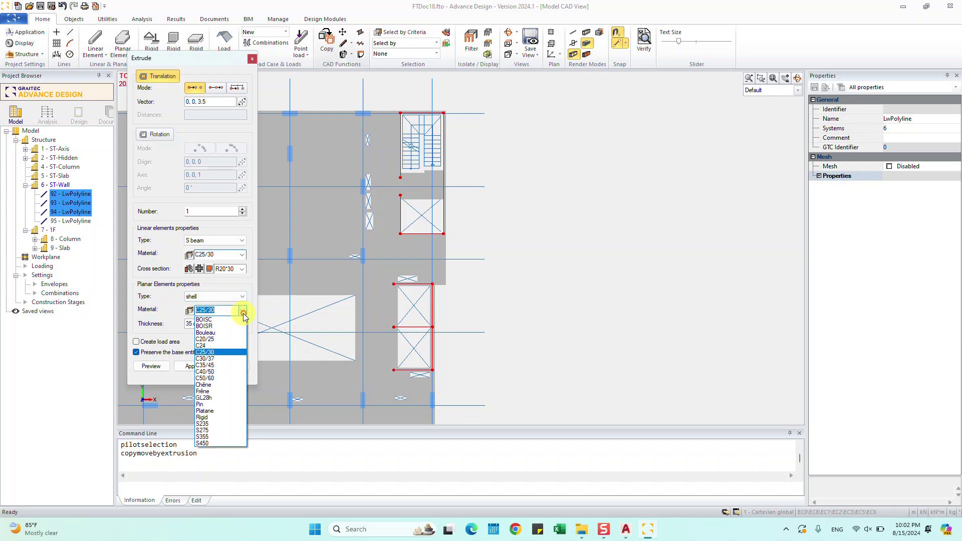
left_click(220, 358)
type("25")
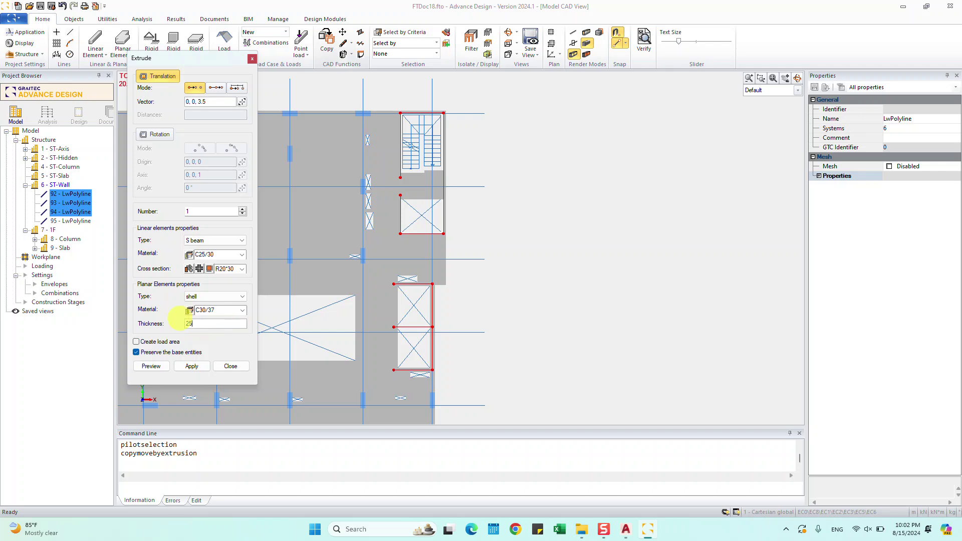
left_click(625, 530)
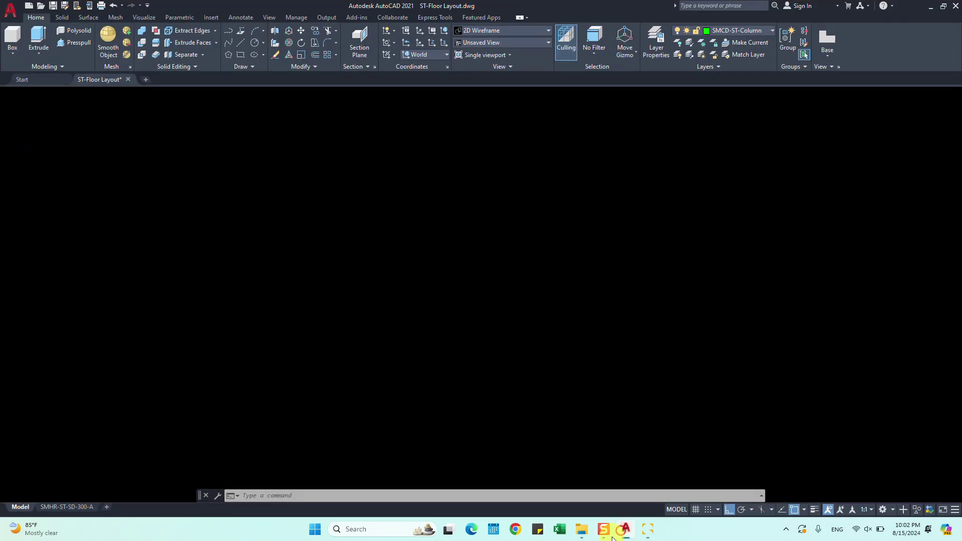
In AutoCAD, measure the core wall with a linear dimension, confirming 250
scroll(454, 260, "down", 3)
mouse_move(475, 327)
middle_mouse_down()
mouse_move(666, 311)
mouse_move(580, 314)
mouse_move(602, 380)
mouse_move(594, 393)
middle_mouse_up()
scroll(580, 307, "up", 2)
scroll(586, 307, "up", 2)
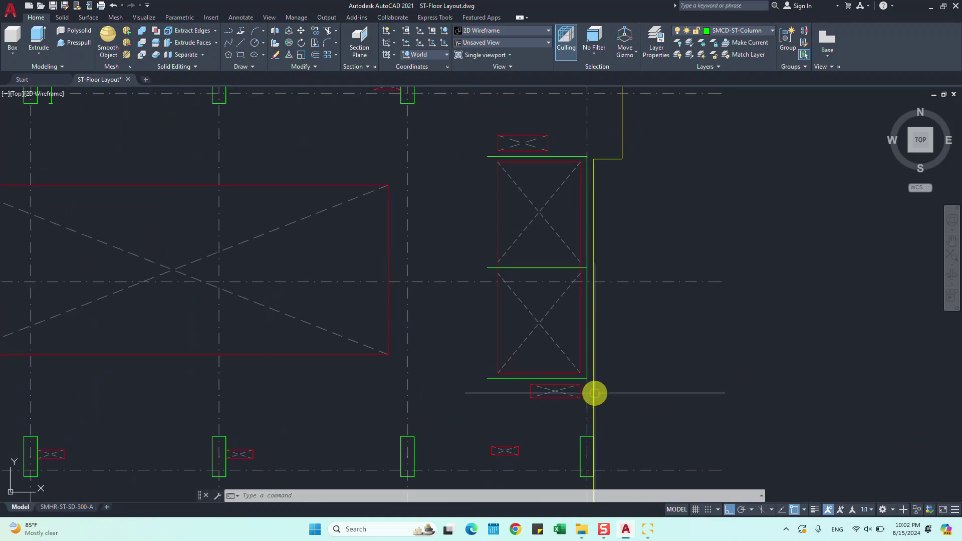
scroll(595, 392, "down", 5)
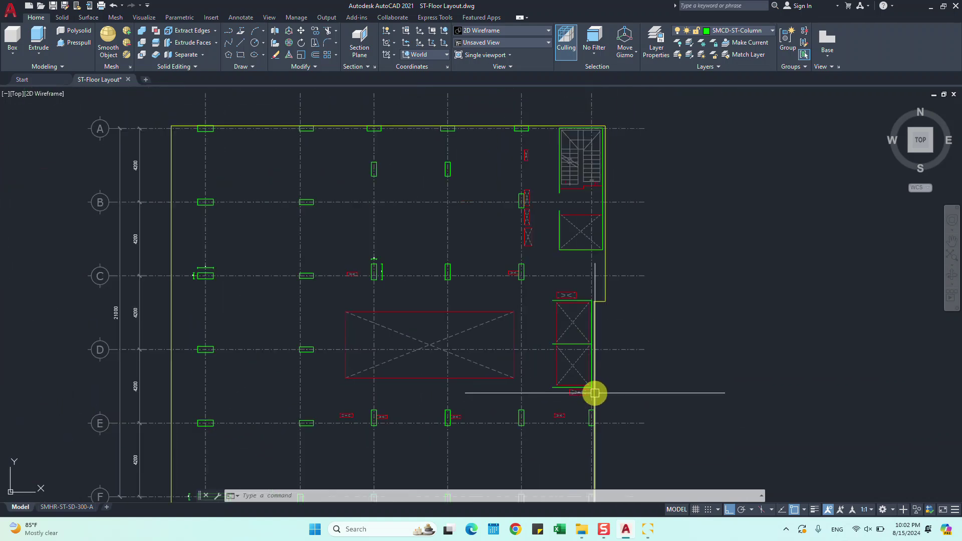
scroll(569, 130, "up", 5)
scroll(550, 121, "up", 4)
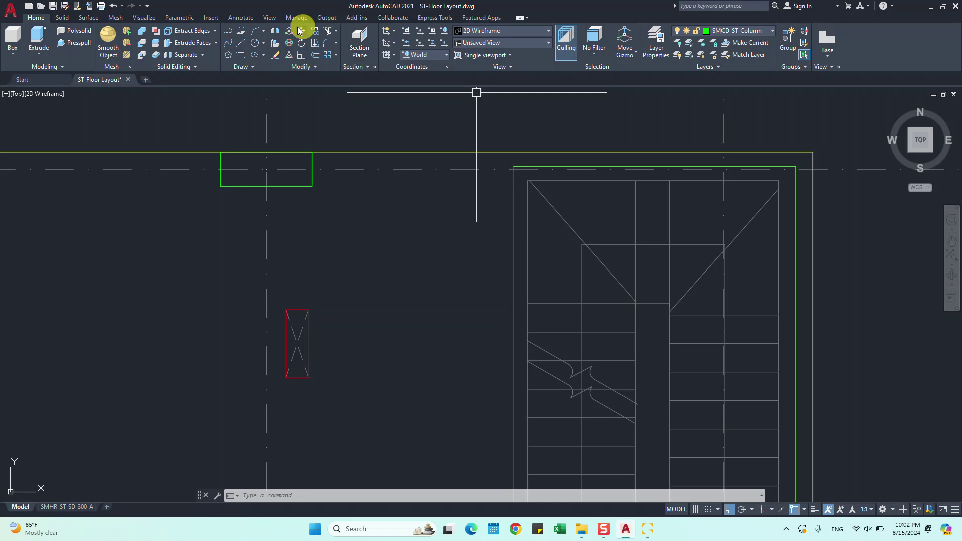
type("dli")
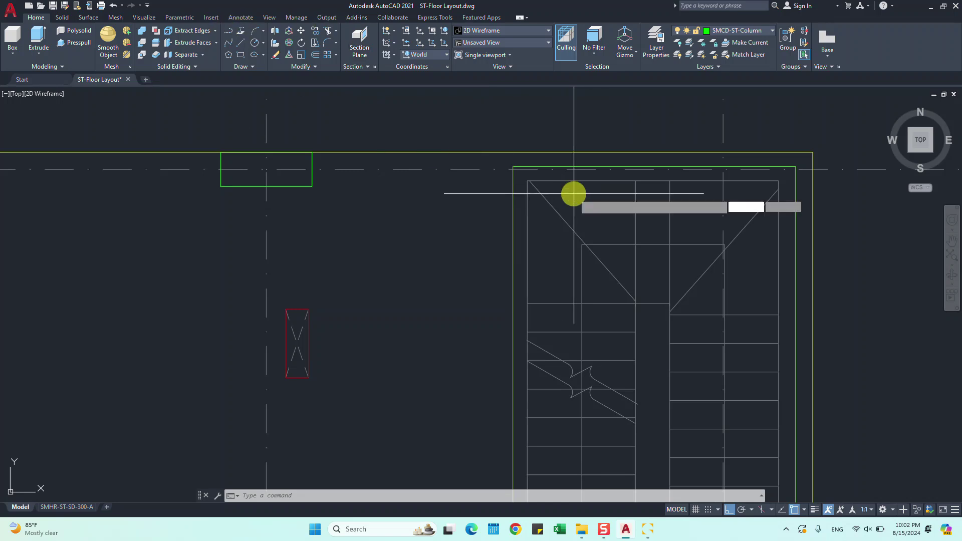
key("Return")
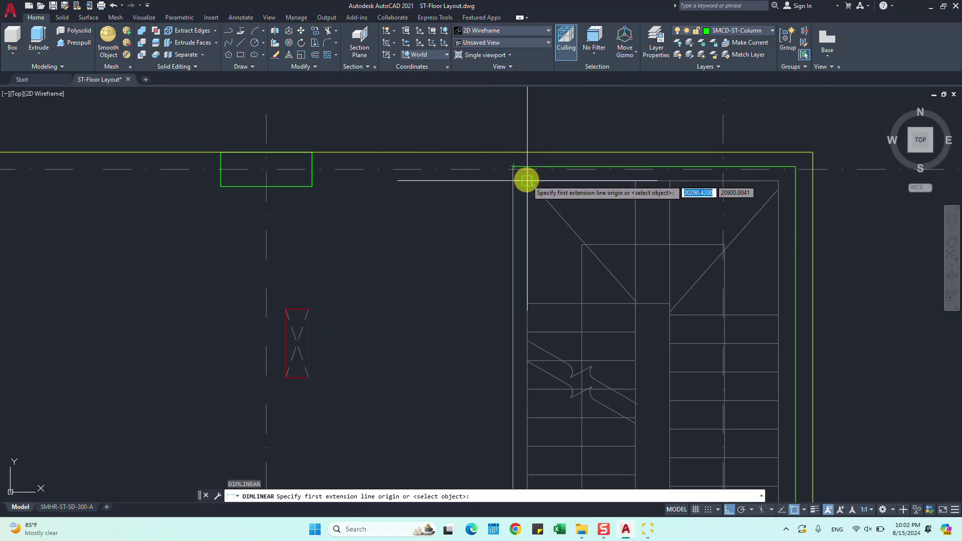
left_click(524, 179)
left_click(521, 153)
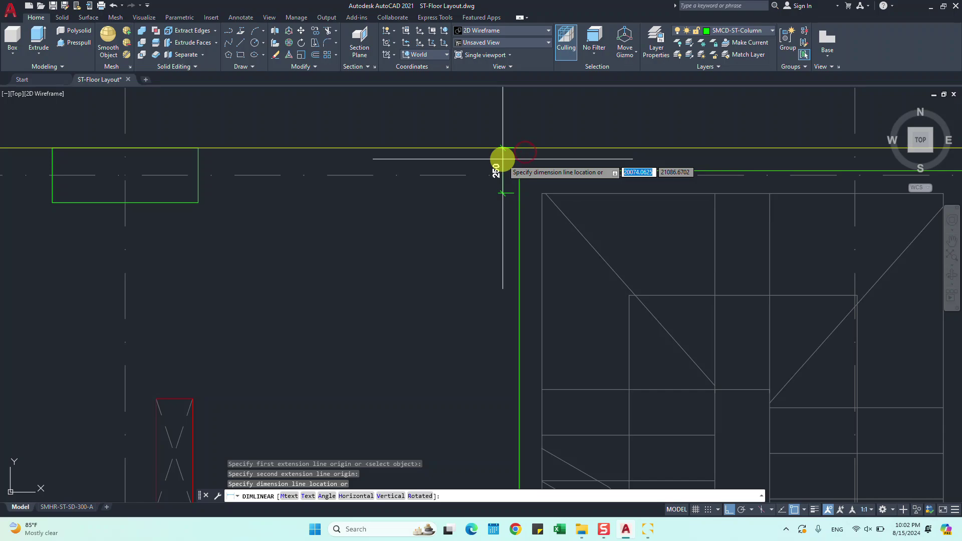
left_click(500, 161)
Preview and apply the extrusion, creating wall planars 4 to 13 under ST-Wall
left_click(931, 7)
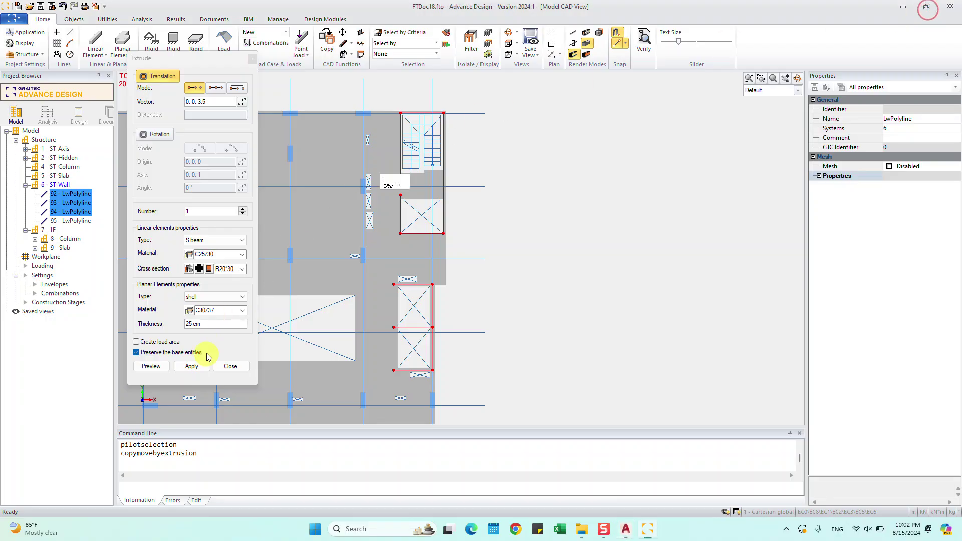
left_click_drag(204, 324, 177, 324)
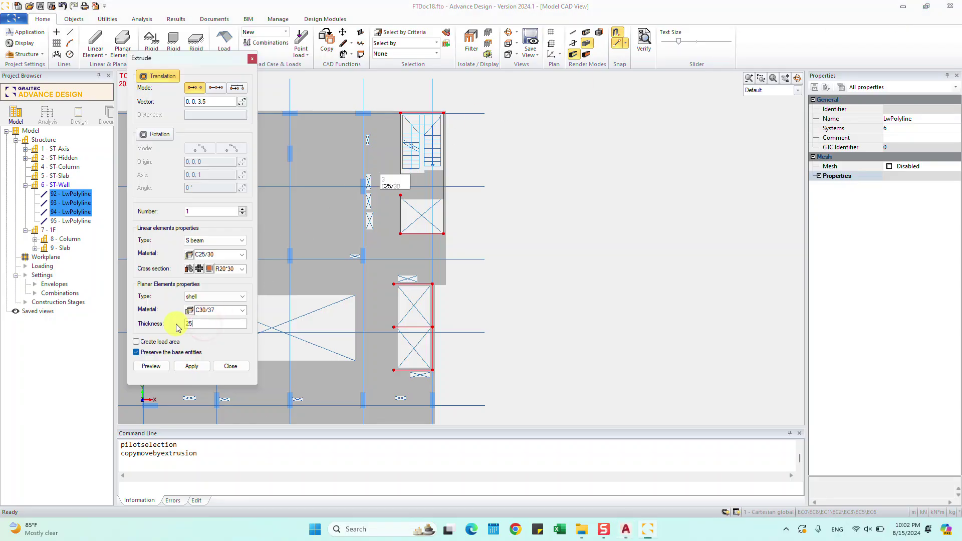
left_click(155, 366)
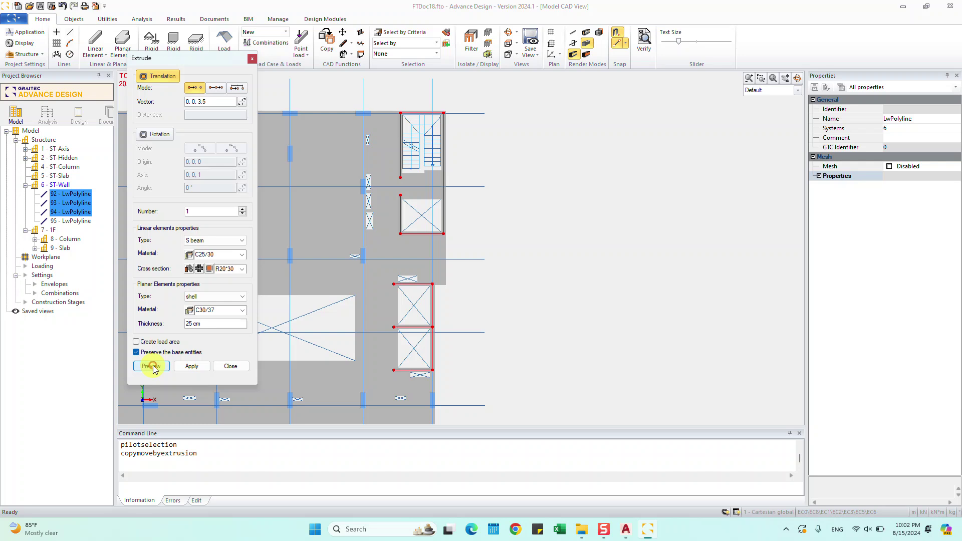
left_click(190, 367)
left_click(226, 367)
left_click(580, 273)
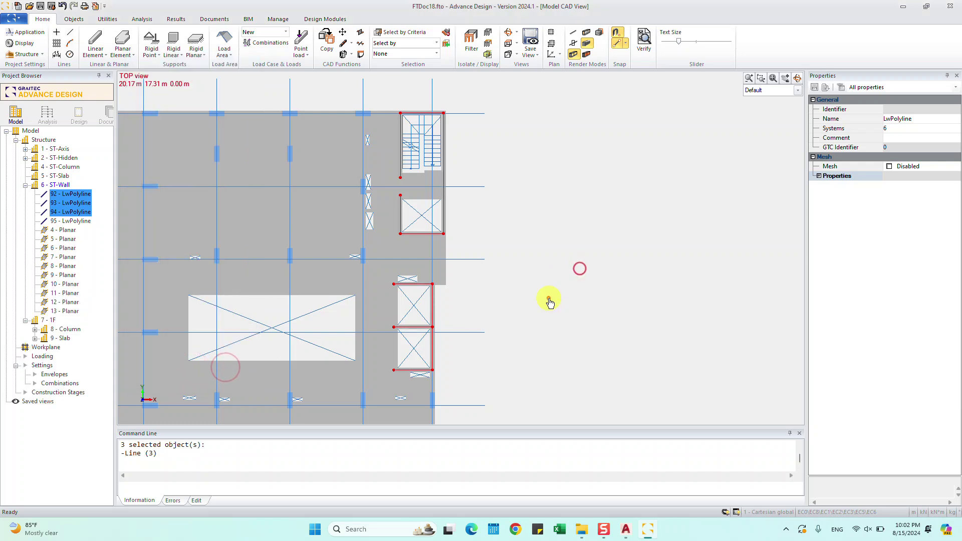
scroll(548, 298, "down", 2)
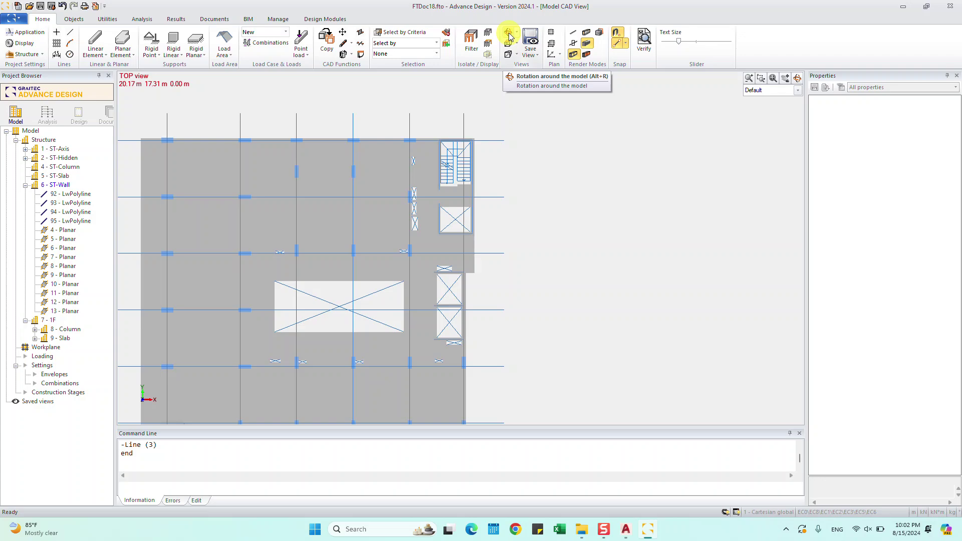
Orbit the floor model into 3D to inspect the core walls and select wall polylines 92–95
mouse_move(639, 279)
left_mouse_down()
mouse_move(474, 209)
mouse_move(489, 159)
mouse_move(543, 219)
mouse_move(354, 290)
mouse_move(414, 279)
mouse_move(339, 307)
mouse_move(481, 311)
mouse_move(483, 298)
left_mouse_up()
left_click_drag(474, 228, 463, 242)
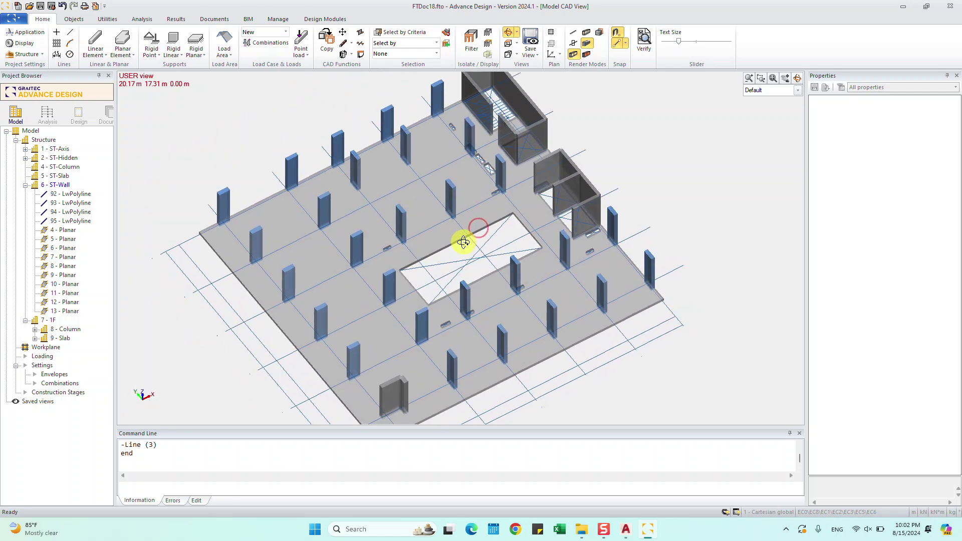
left_click(66, 194)
left_click(69, 221, "shift")
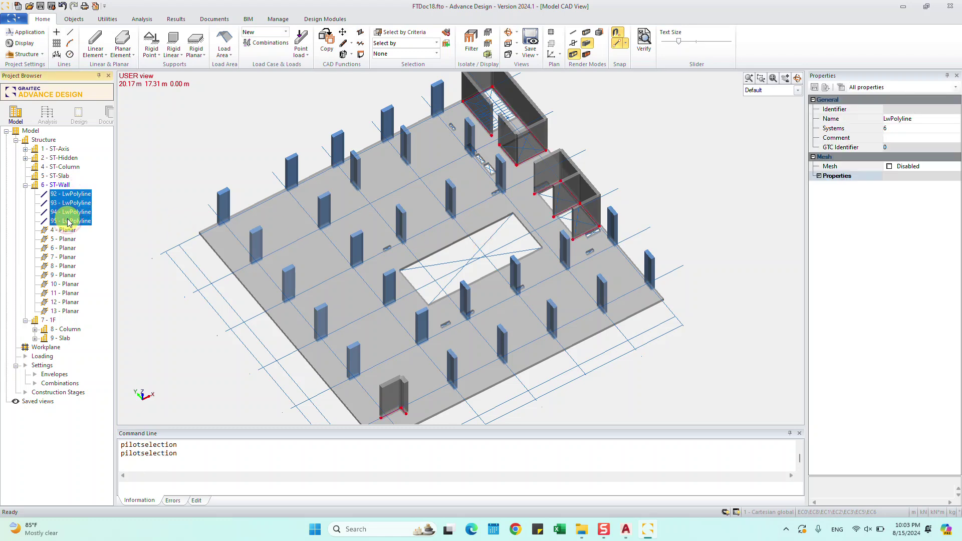
Delete leftover polylines 92–95 and create a new system named Wall under 1F
key("Delete")
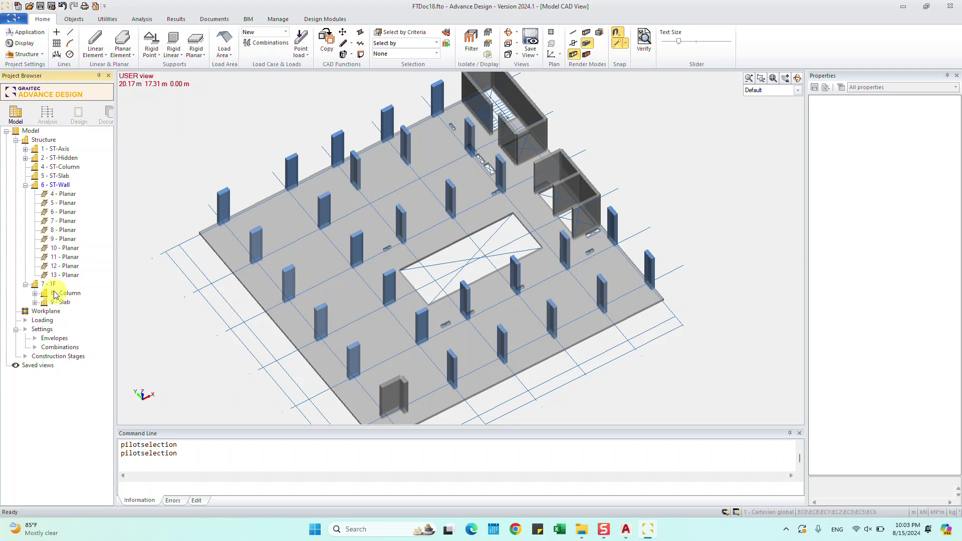
right_click(50, 284)
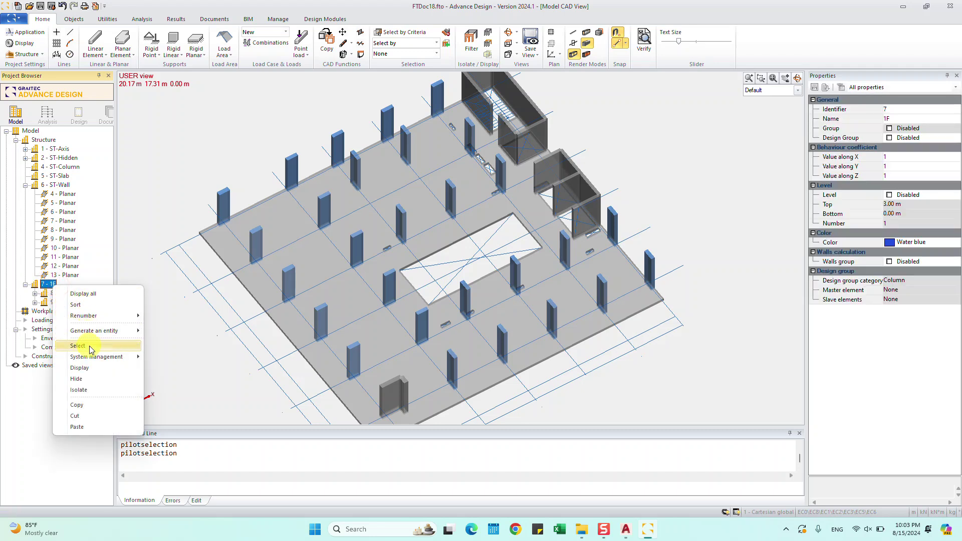
mouse_move(96, 356)
left_click(166, 362)
type("Wall")
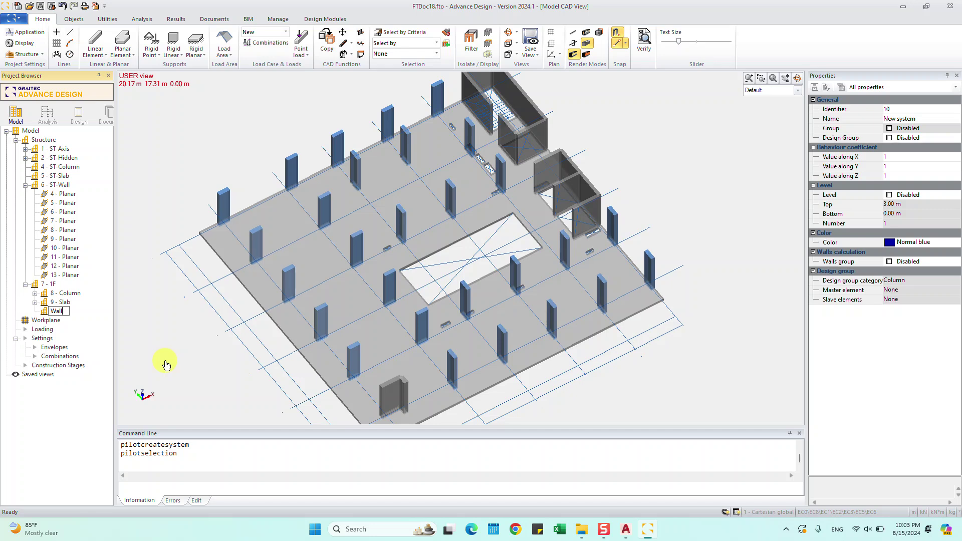
key("Return")
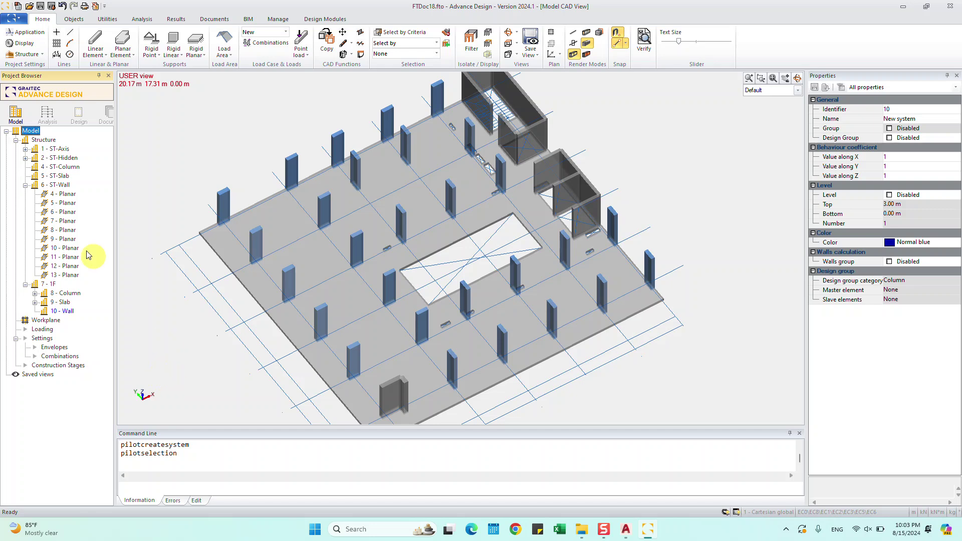
Move planar walls 4–13 into 10 - Wall and delete the ST-Wall system
left_click(63, 194)
left_click(65, 275, "shift")
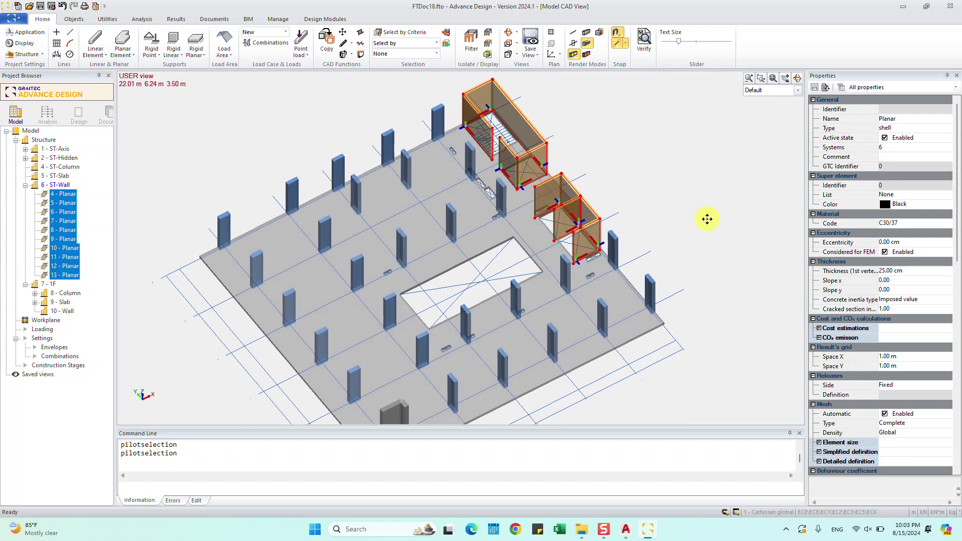
left_click_drag(62, 194, 70, 313)
left_click(55, 185)
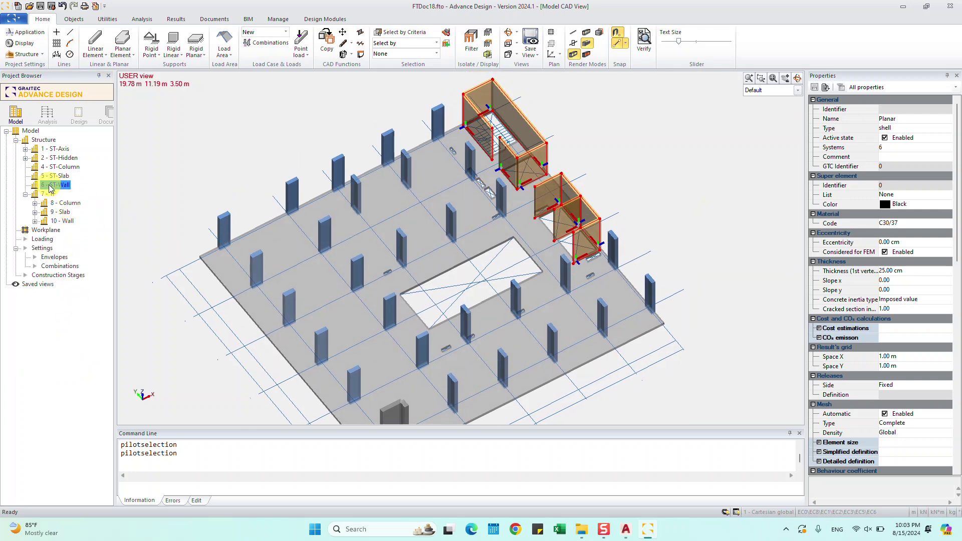
key("Delete")
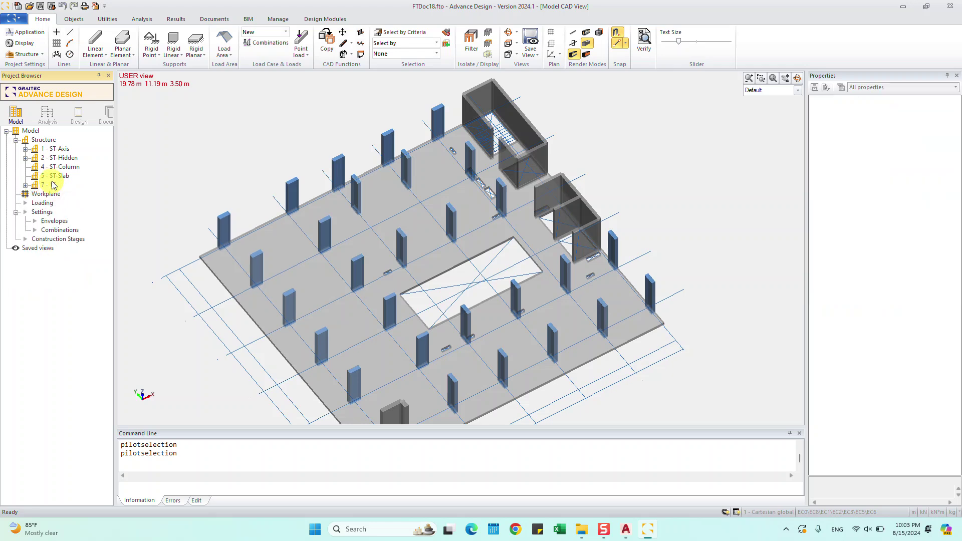
Delete the ST-Slab, ST-Column and ST-Axis systems, confirming each removal
left_click(45, 177)
key("Delete")
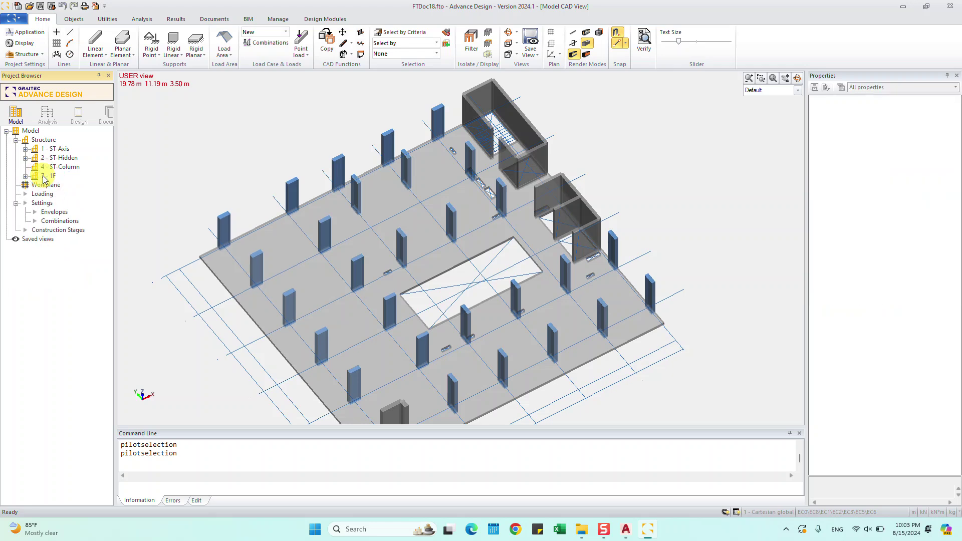
left_click(57, 168)
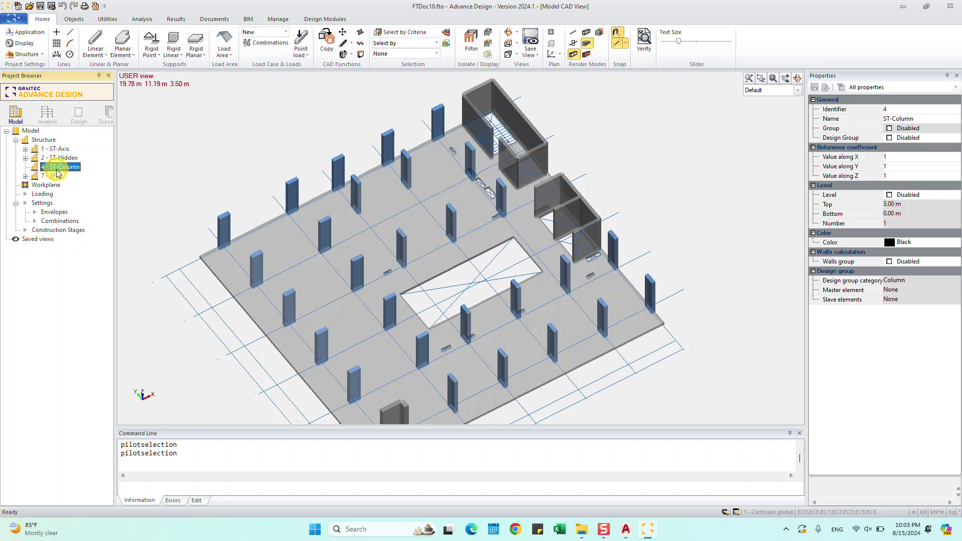
key("Delete")
left_click(53, 159)
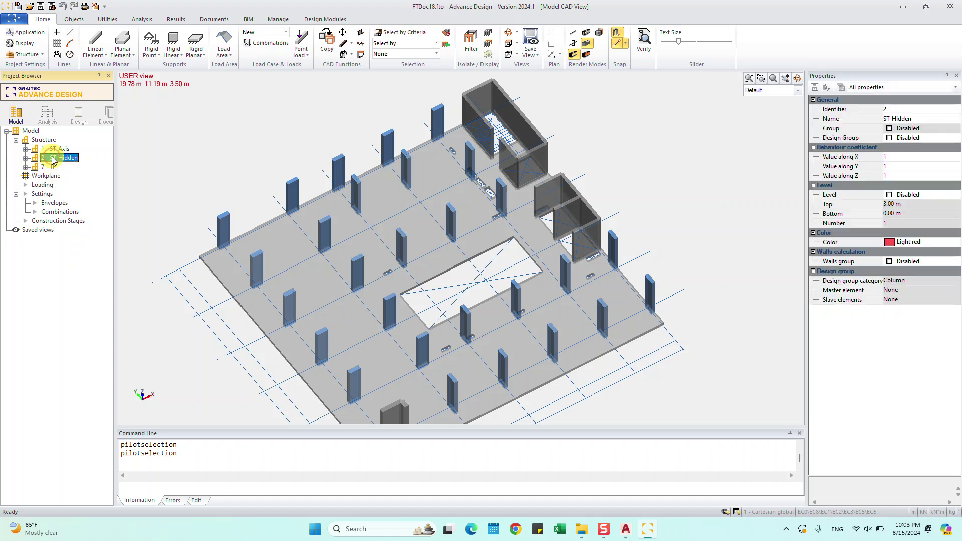
left_click(53, 150)
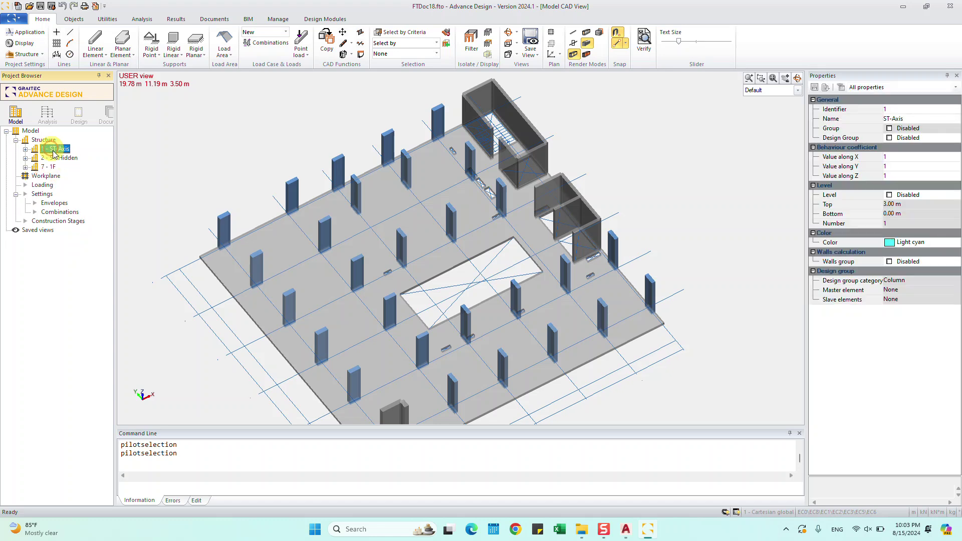
left_click(56, 159)
left_click(54, 149)
key("Delete")
left_click(510, 288)
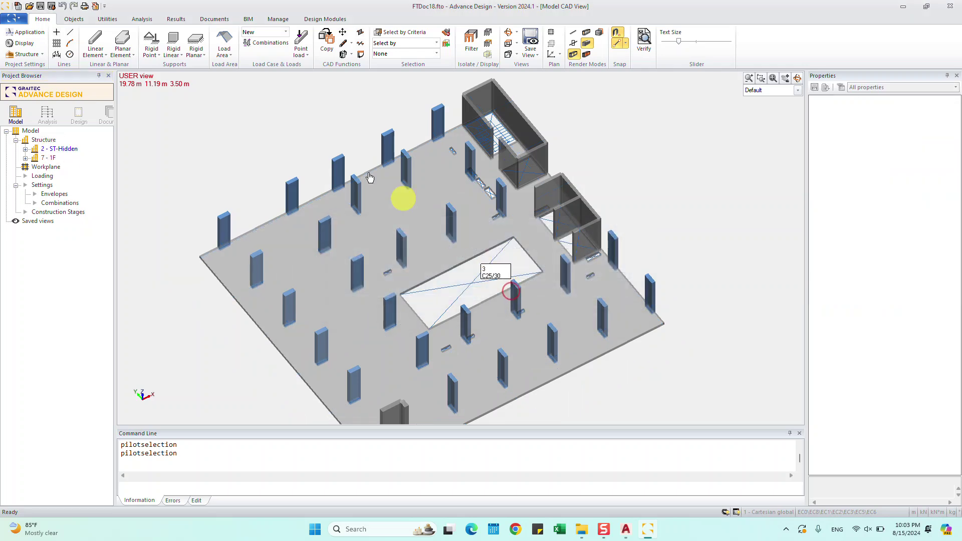
mouse_move(325, 129)
middle_mouse_down()
mouse_move(363, 130)
mouse_move(335, 122)
mouse_move(251, 142)
mouse_move(304, 179)
mouse_move(350, 129)
mouse_move(346, 120)
middle_mouse_up()
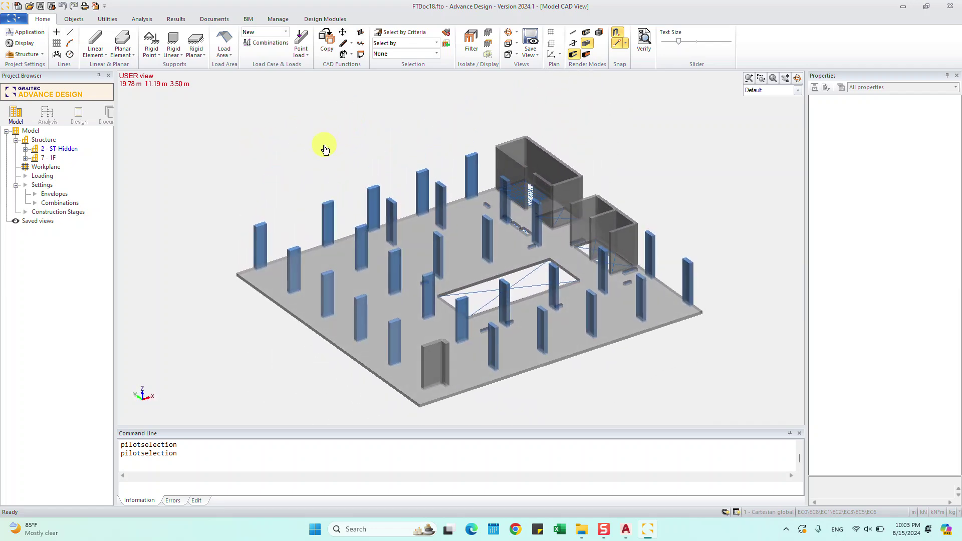
Reduce element transparency in the Display Settings render options and apply the change
double_click(292, 178)
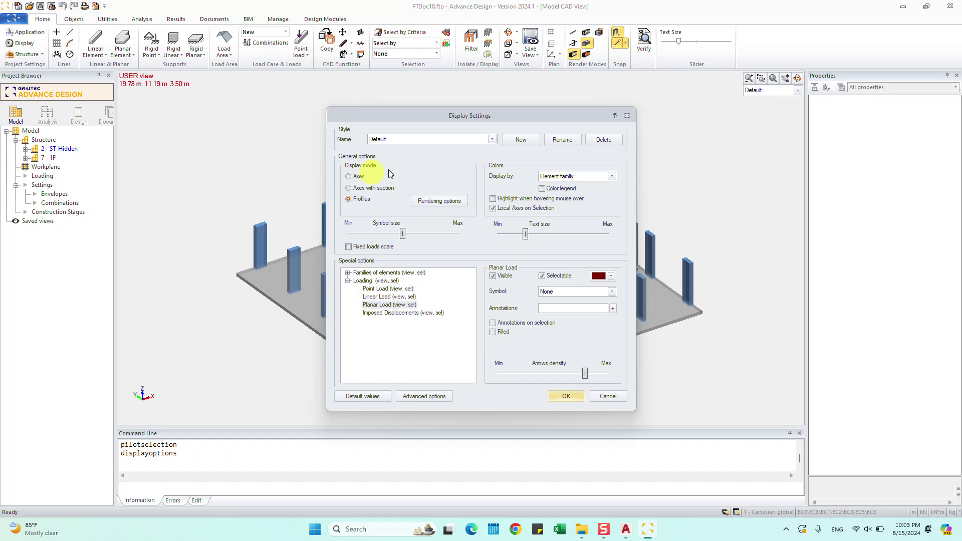
left_click(435, 202)
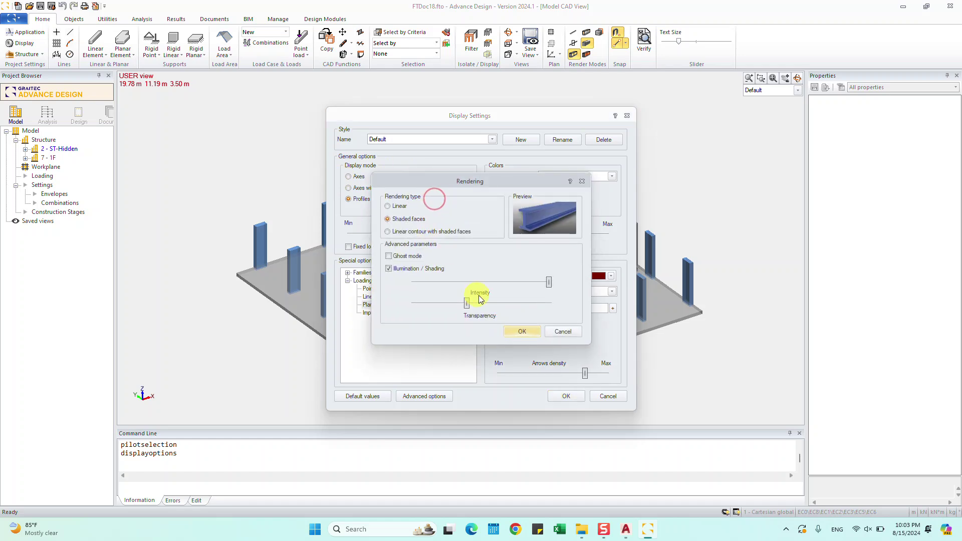
left_click_drag(466, 302, 451, 305)
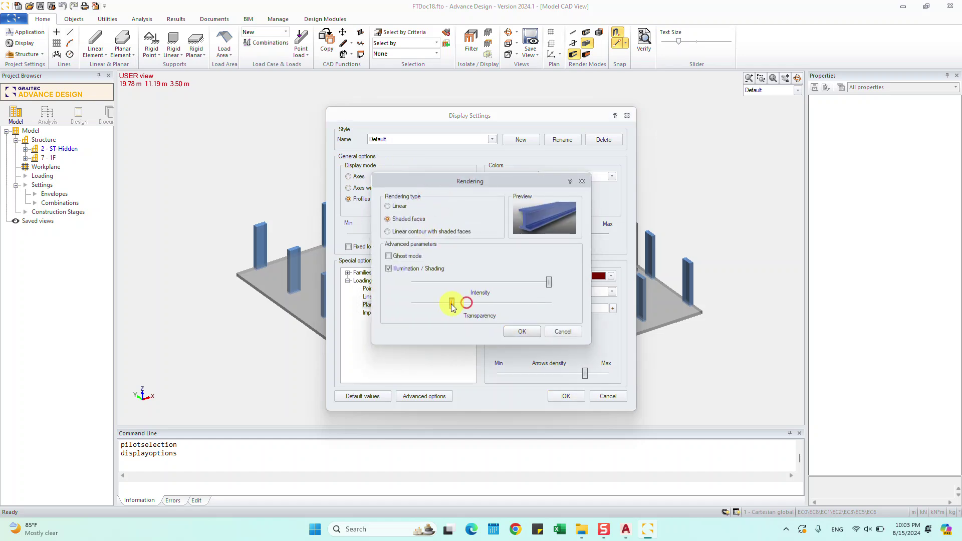
left_click(518, 332)
left_click(564, 396)
middle_click_drag(214, 150, 275, 159)
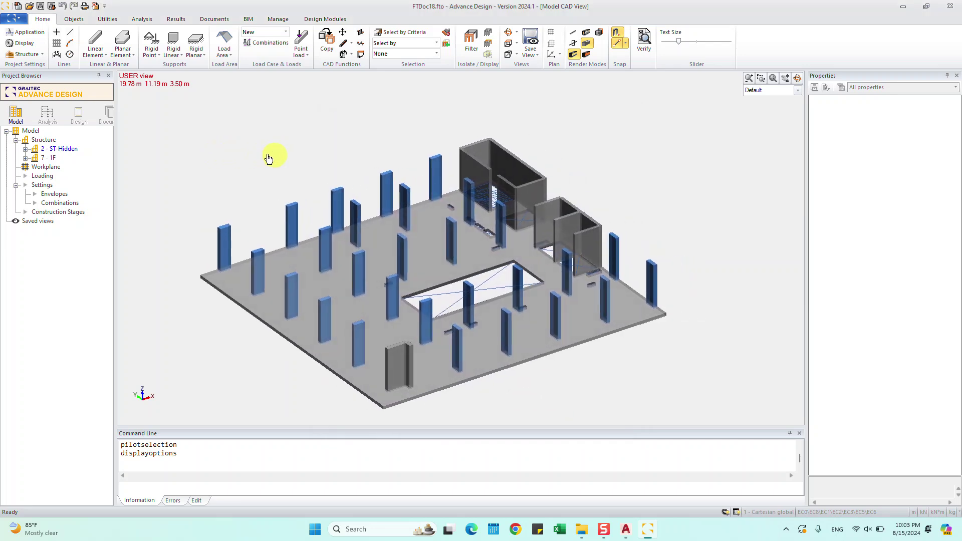
left_click(48, 158)
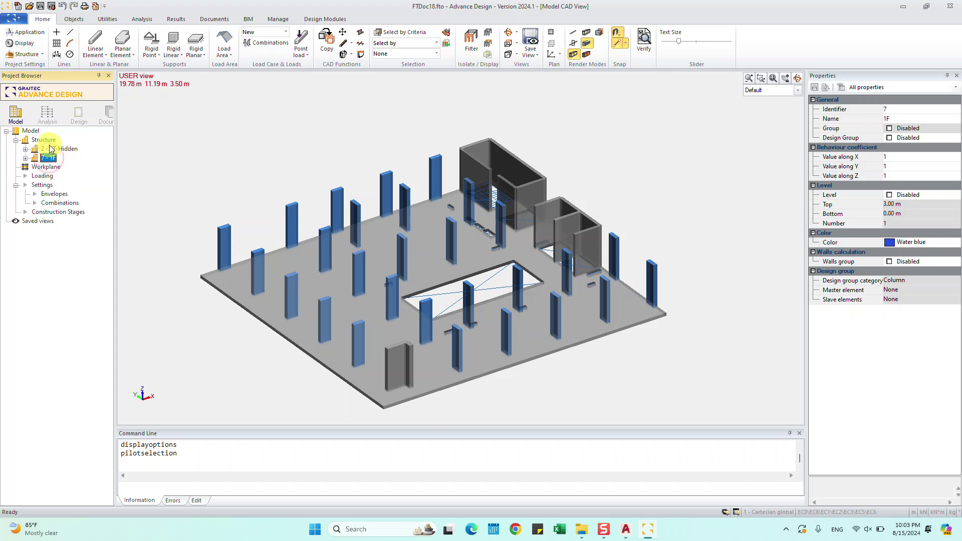
Delete the ST-Hidden system together with its elements
left_click(51, 149)
key("Delete")
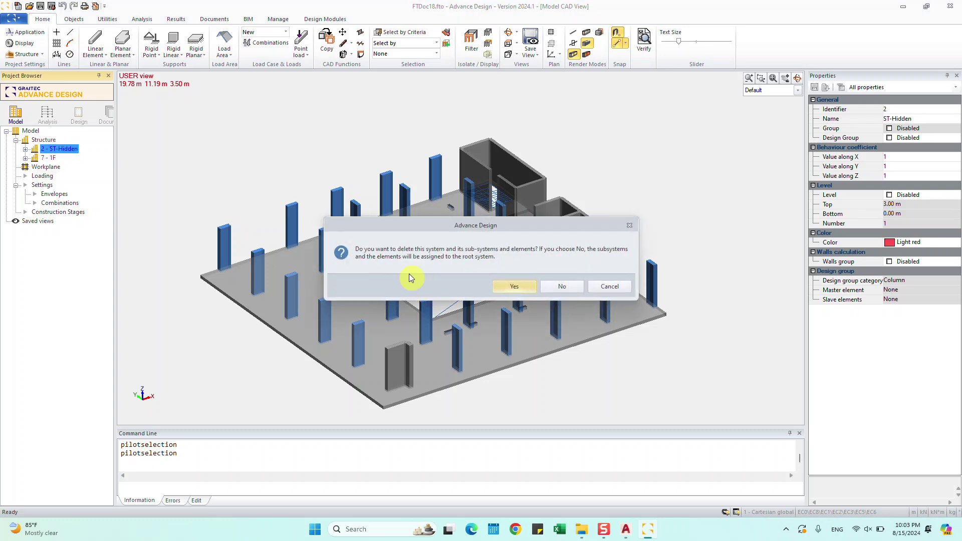
left_click(507, 288)
Renumber Structure by main systems so 1F holds subsystems 101 Column, 102 Slab, 103 Wall
right_click(44, 140)
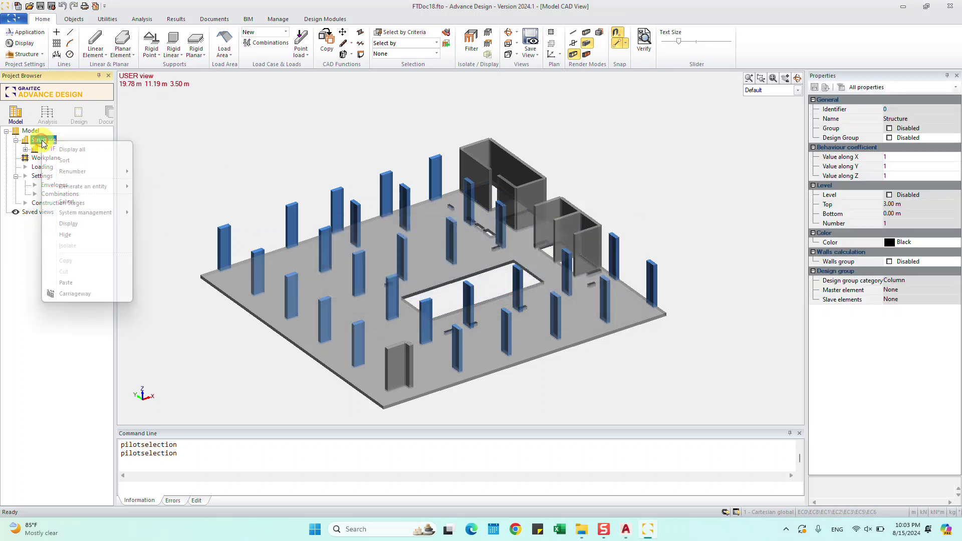
mouse_move(71, 172)
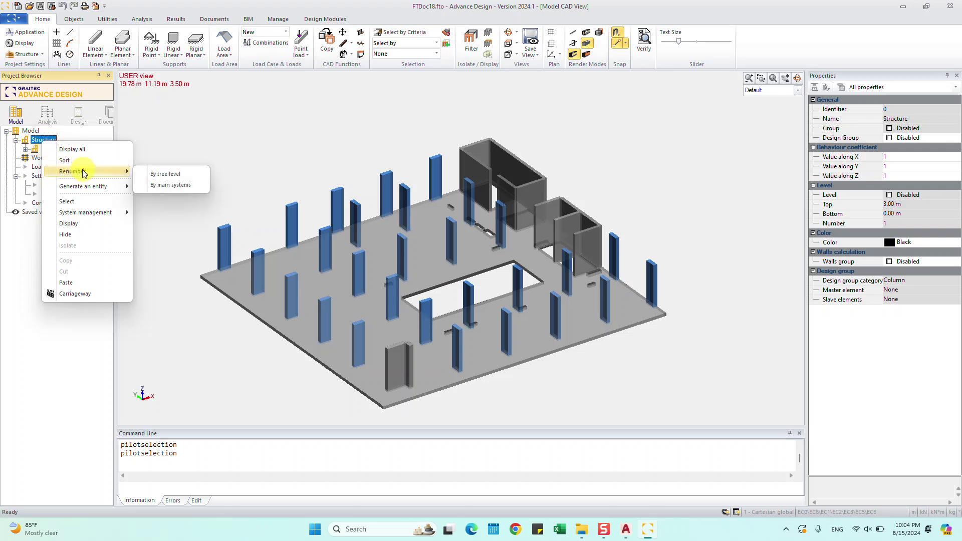
left_click(166, 185)
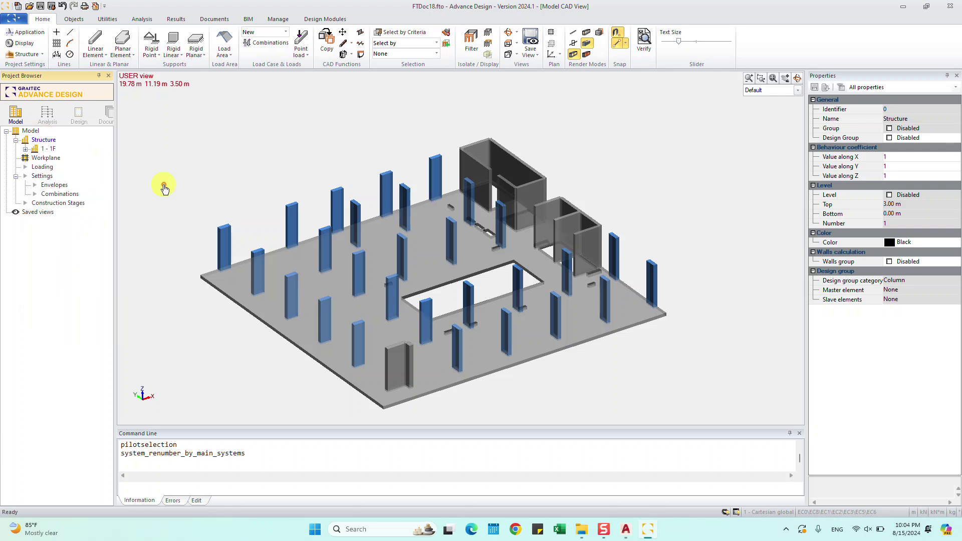
left_click(26, 150)
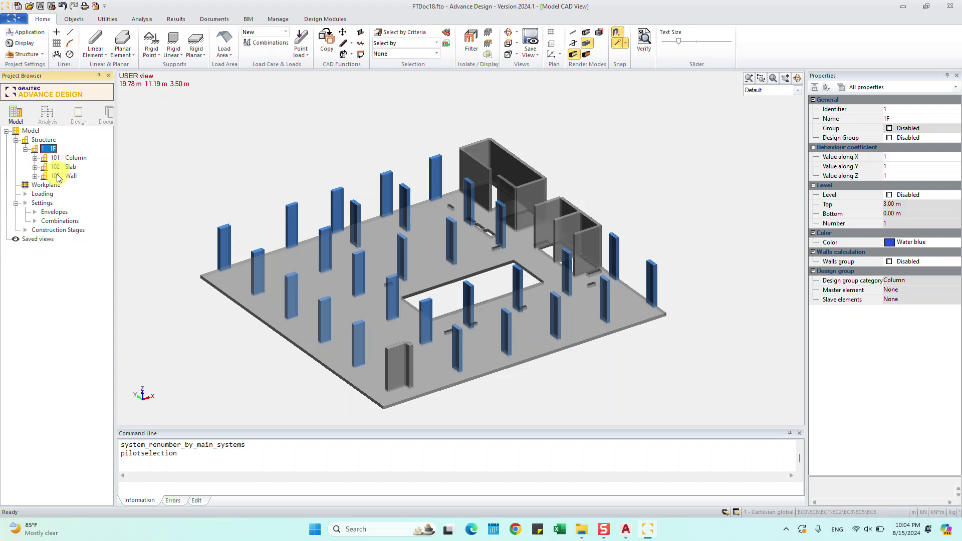
left_click(311, 159)
middle_click(265, 161)
mouse_move(372, 156)
left_mouse_down()
mouse_move(311, 144)
mouse_move(223, 150)
left_mouse_up()
mouse_move(599, 335)
left_mouse_down()
mouse_move(631, 333)
mouse_move(453, 328)
mouse_move(545, 337)
mouse_move(543, 365)
mouse_move(535, 345)
mouse_move(510, 336)
mouse_move(440, 337)
left_mouse_up()
key("Escape")
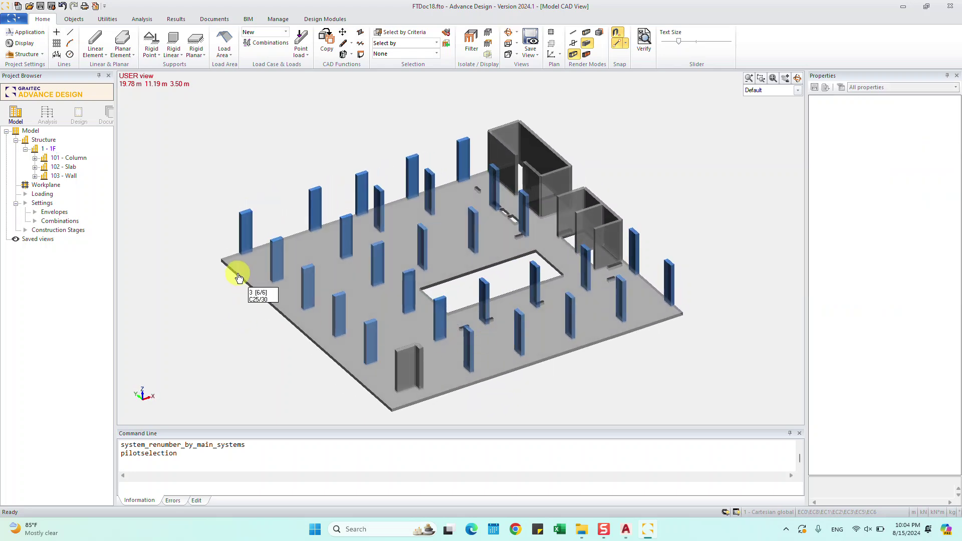
Move the floor slab by vector 0, 0, 3.5 so it rests on the columns
left_click(237, 273)
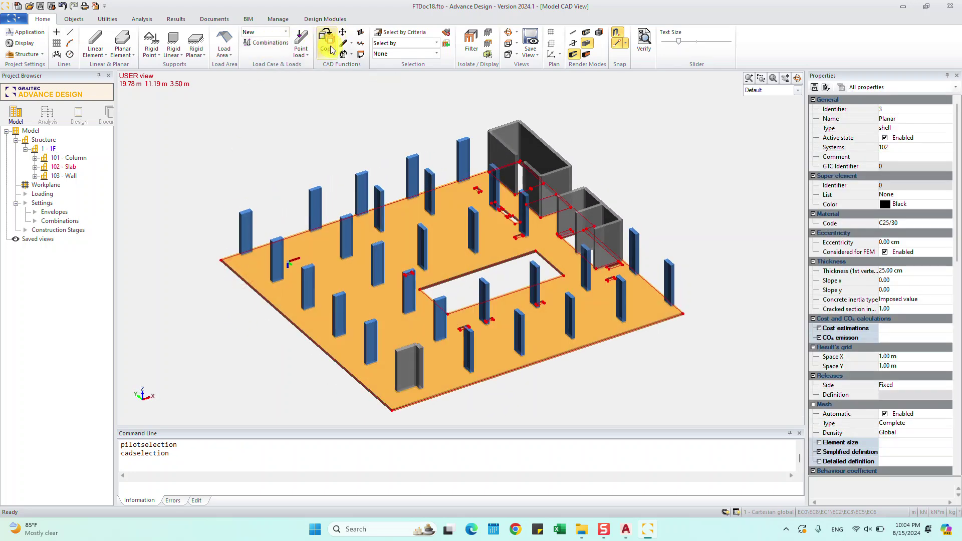
left_click(344, 36)
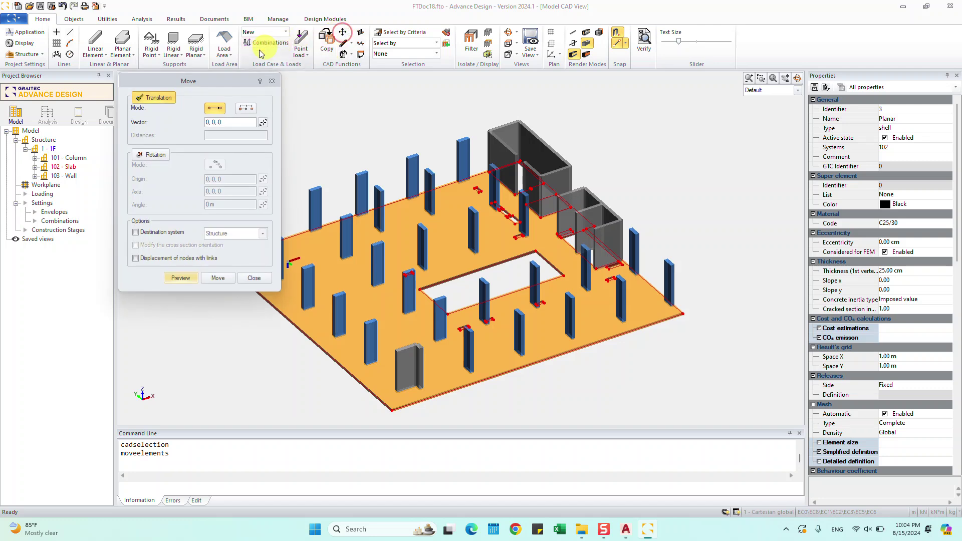
left_click_drag(234, 74, 185, 73)
left_click(180, 112)
key("BackSpace")
type("3.5")
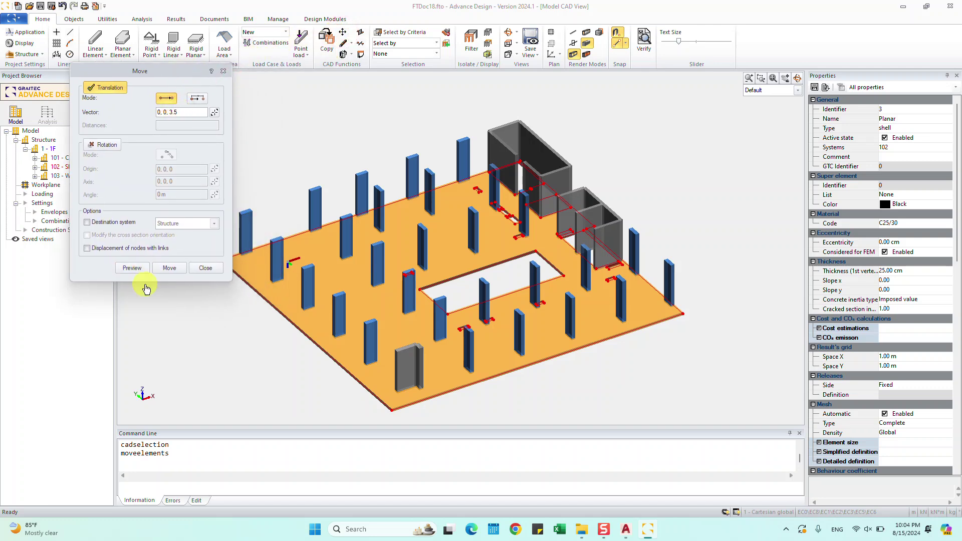
left_click(129, 269)
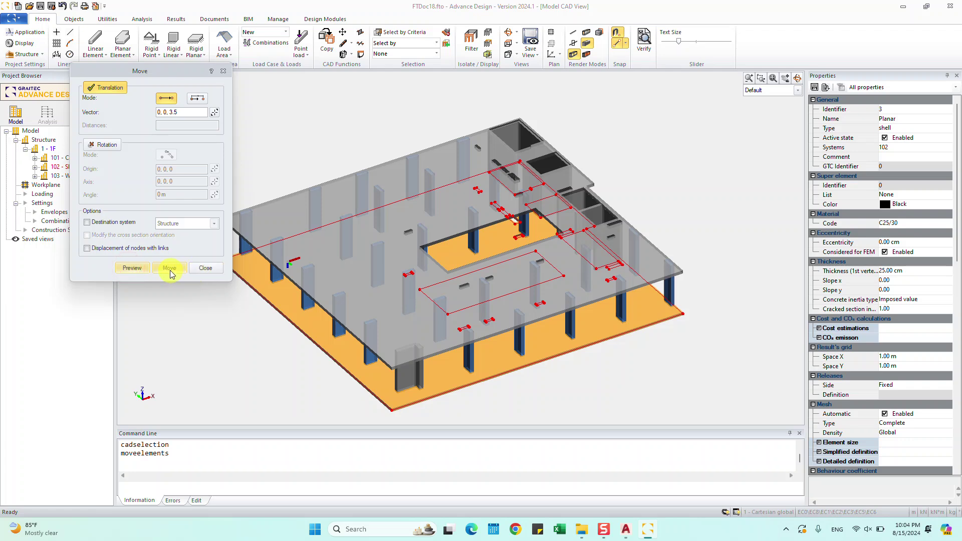
left_click(169, 268)
left_click(204, 267)
middle_click_drag(219, 295, 219, 292, "shift")
mouse_move(611, 357)
middle_mouse_down("shift")
mouse_move(618, 365)
mouse_move(571, 369)
mouse_move(571, 301)
mouse_move(615, 309)
mouse_move(436, 320)
mouse_move(458, 305)
mouse_move(498, 301)
mouse_move(529, 319)
mouse_move(386, 350)
mouse_move(453, 357)
middle_mouse_up("shift")
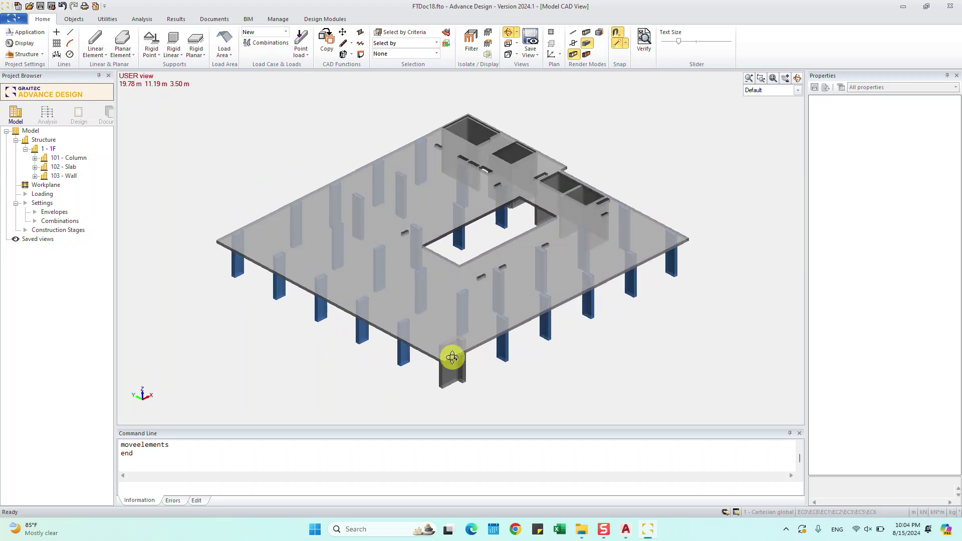
left_click(36, 150)
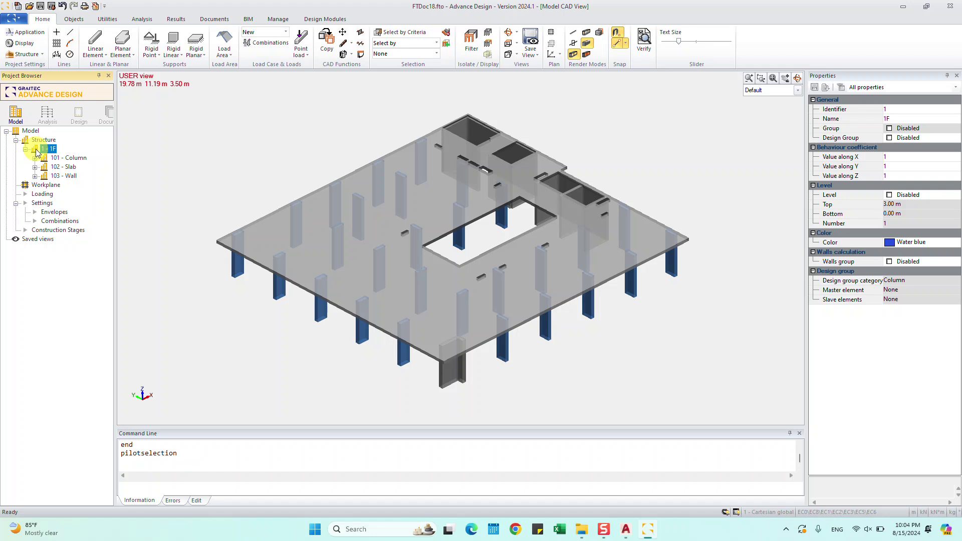
Choose Copy system (with content) for 1F under System management
right_click(40, 152)
mouse_move(85, 221)
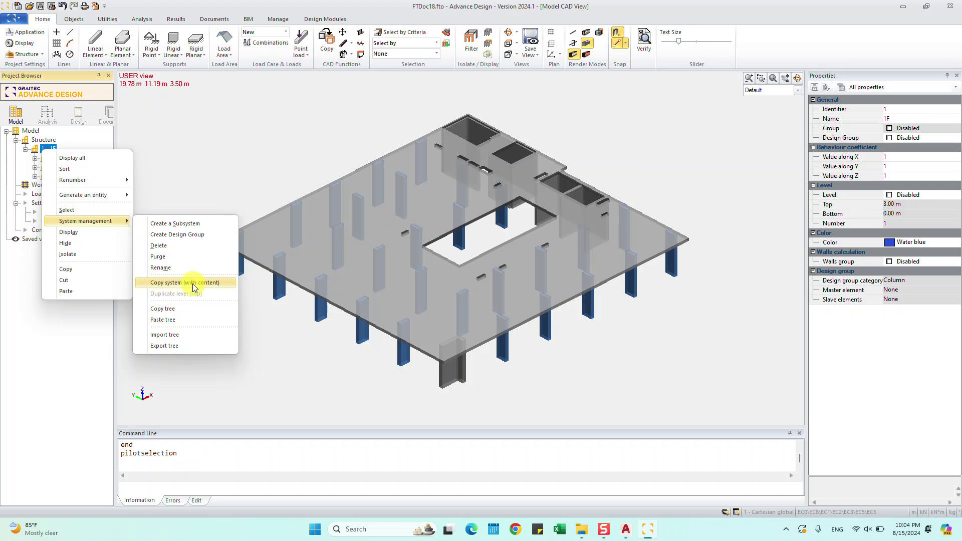
left_click(192, 282)
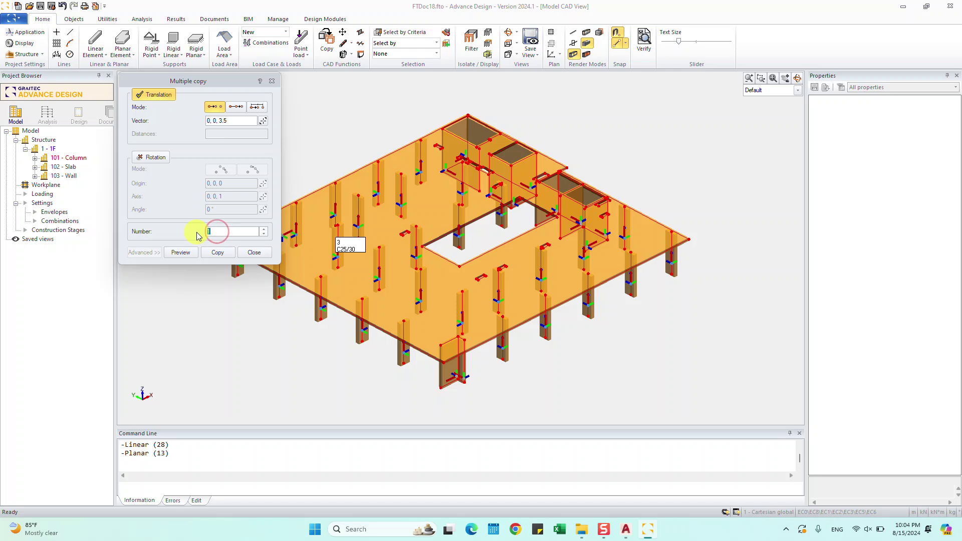
type("5")
Copy the 1F level upward 8 times with translation vector 0, 0, 3.5, previewing before copying
left_click(181, 254)
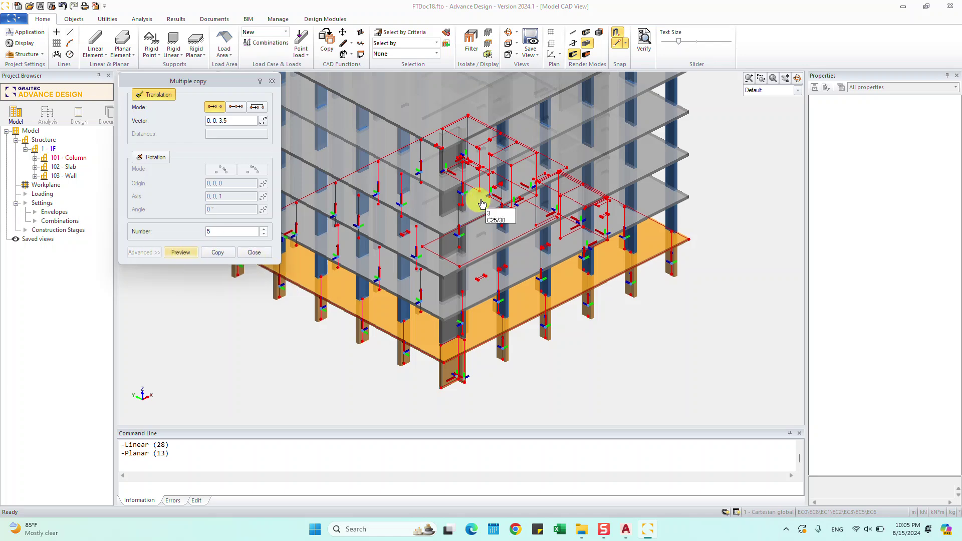
scroll(467, 210, "down", 2)
scroll(489, 204, "down", 1)
scroll(526, 250, "down", 1)
scroll(526, 250, "down", 1)
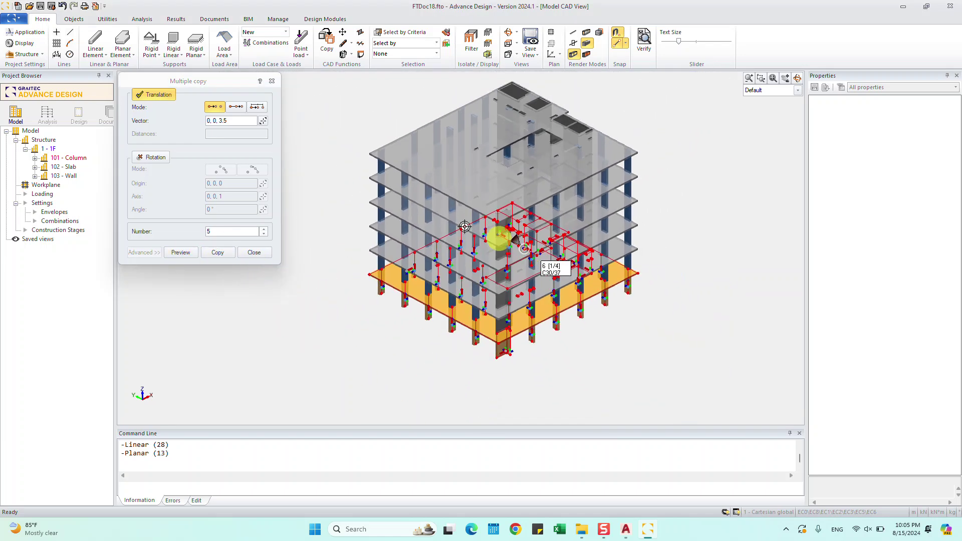
left_click(210, 230)
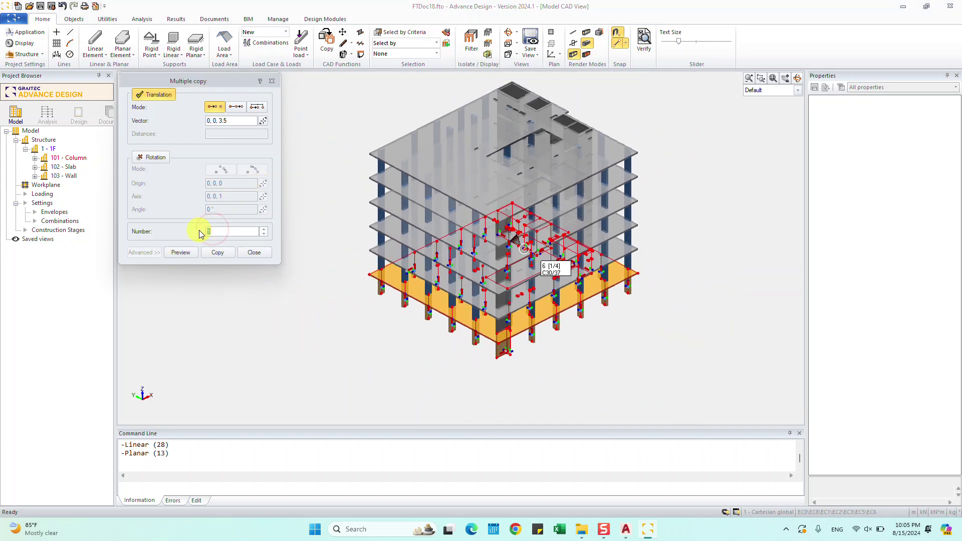
left_click(183, 253)
middle_click_drag(329, 300, 316, 344)
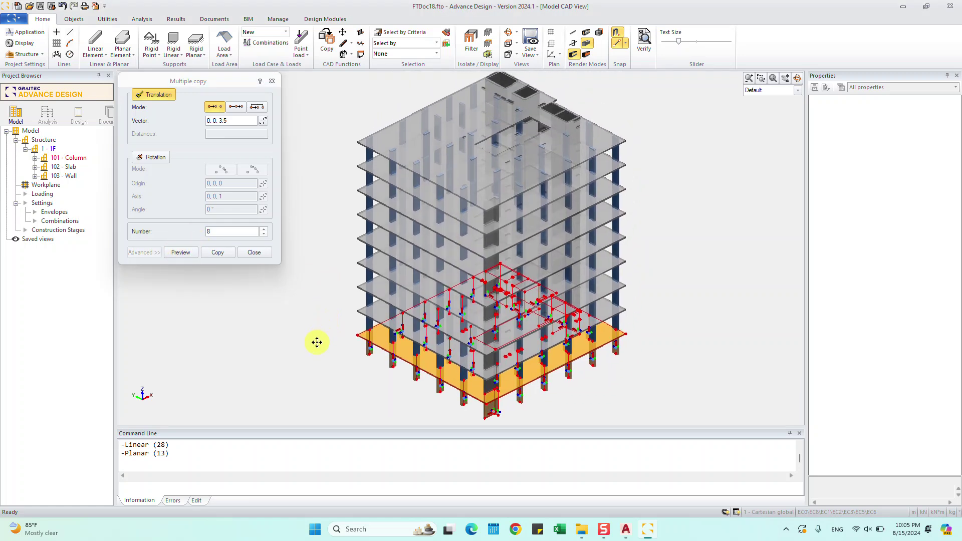
left_click(218, 255)
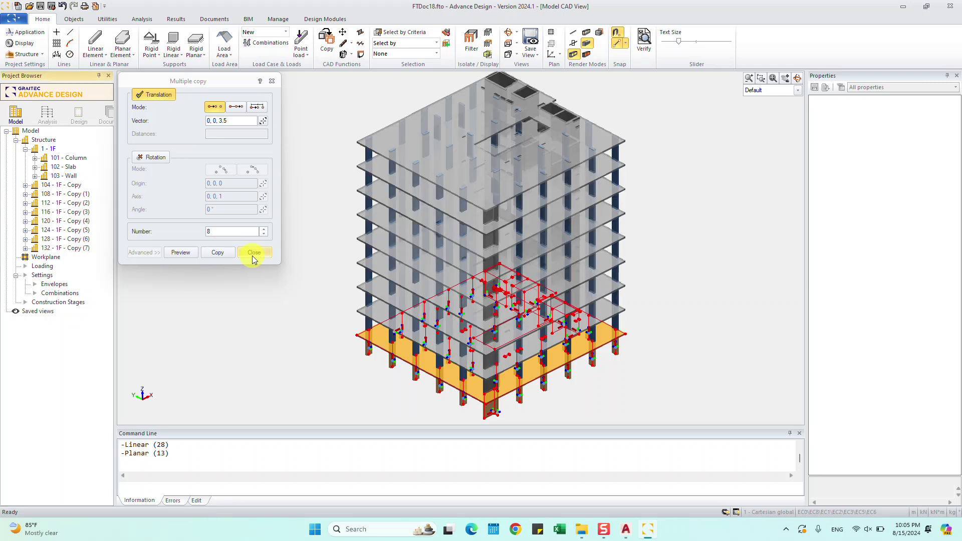
left_click(252, 256)
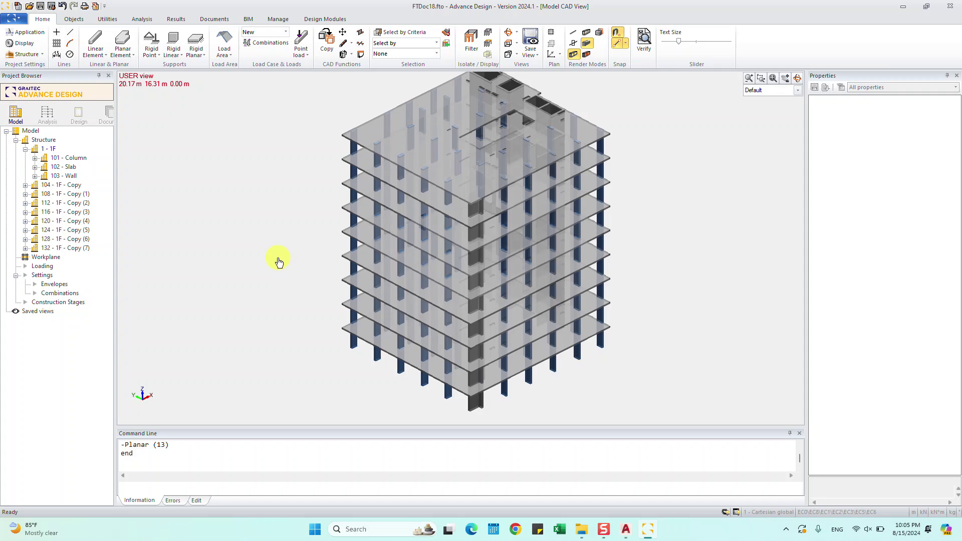
Orbit and pan the view to inspect the nine-storey tower from all sides
left_click(507, 39)
mouse_move(354, 239)
left_mouse_down()
mouse_move(197, 232)
mouse_move(217, 193)
mouse_move(279, 208)
mouse_move(323, 256)
mouse_move(256, 251)
mouse_move(666, 264)
mouse_move(541, 253)
mouse_move(541, 240)
mouse_move(603, 236)
mouse_move(695, 247)
mouse_move(706, 266)
left_mouse_up()
left_click_drag(319, 210, 319, 208)
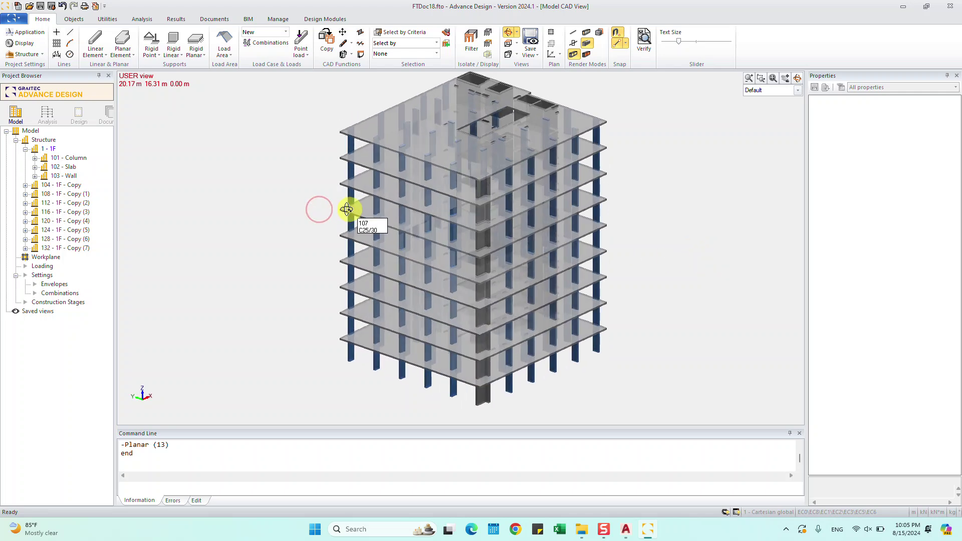
mouse_move(370, 185)
middle_mouse_down()
mouse_move(314, 197)
mouse_move(293, 189)
middle_mouse_up()
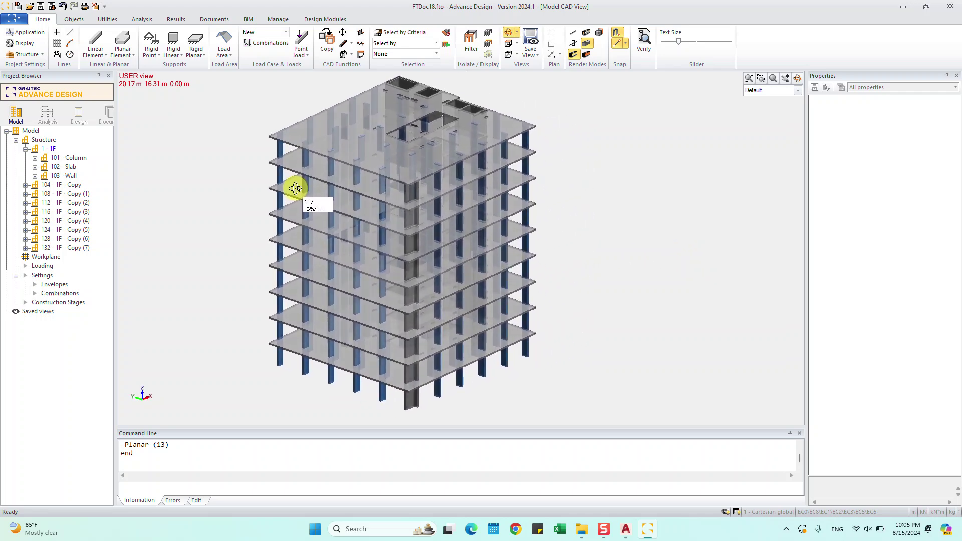
left_click(52, 185)
Rename the first two copied floor systems to 2F and 3F
right_click(56, 189)
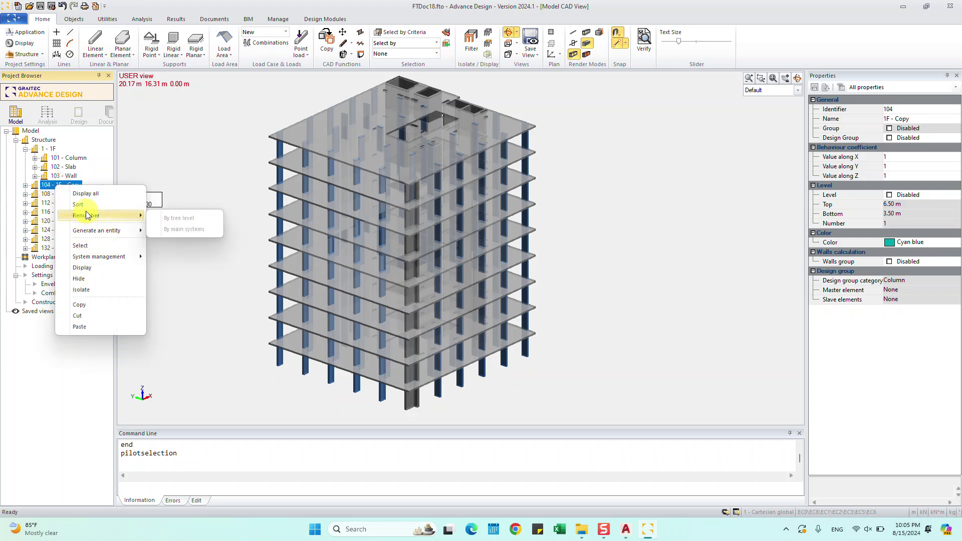
left_click(50, 184)
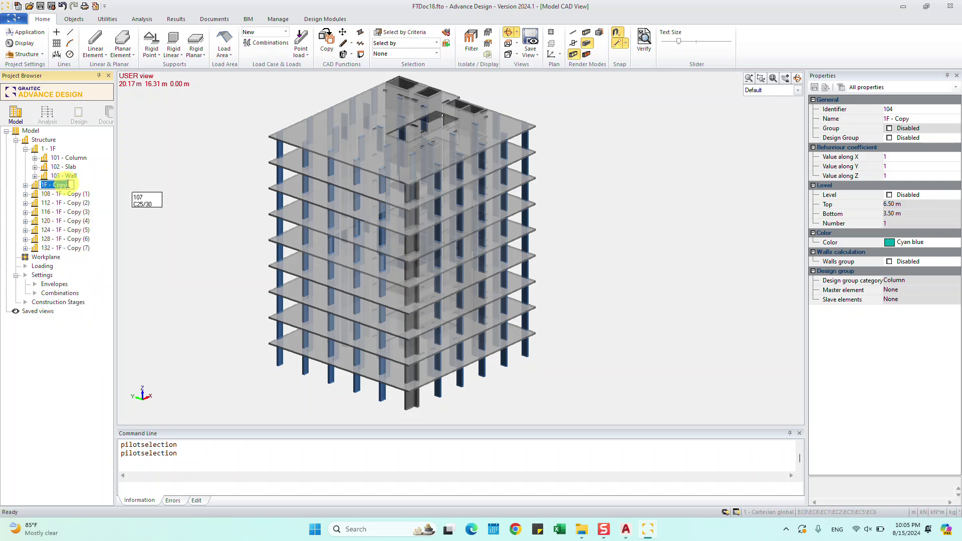
type("2F")
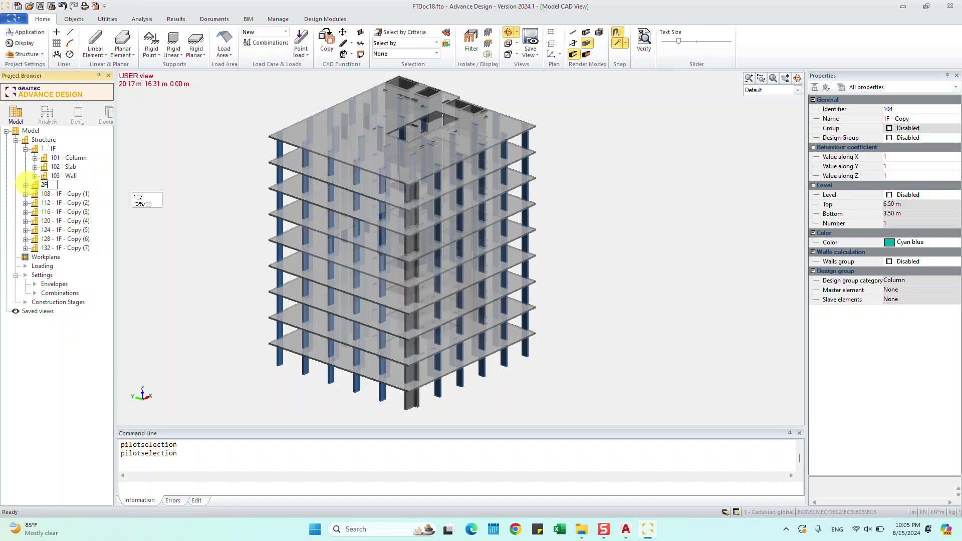
key("Return")
left_click(26, 186)
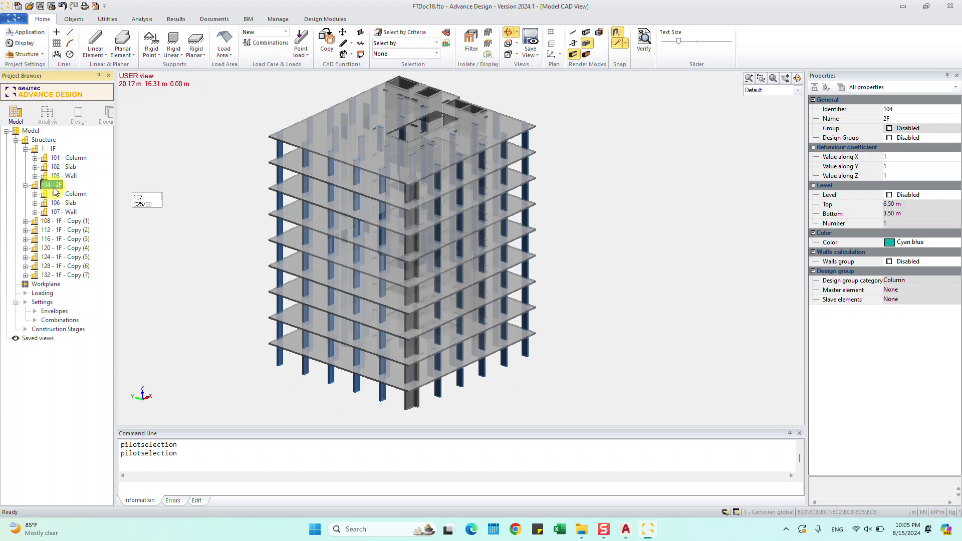
right_click(55, 189)
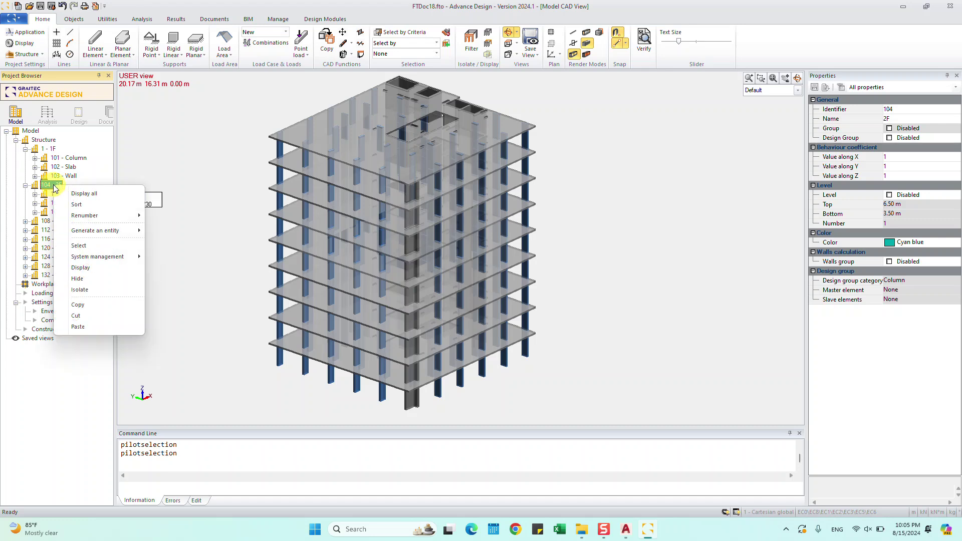
mouse_move(85, 215)
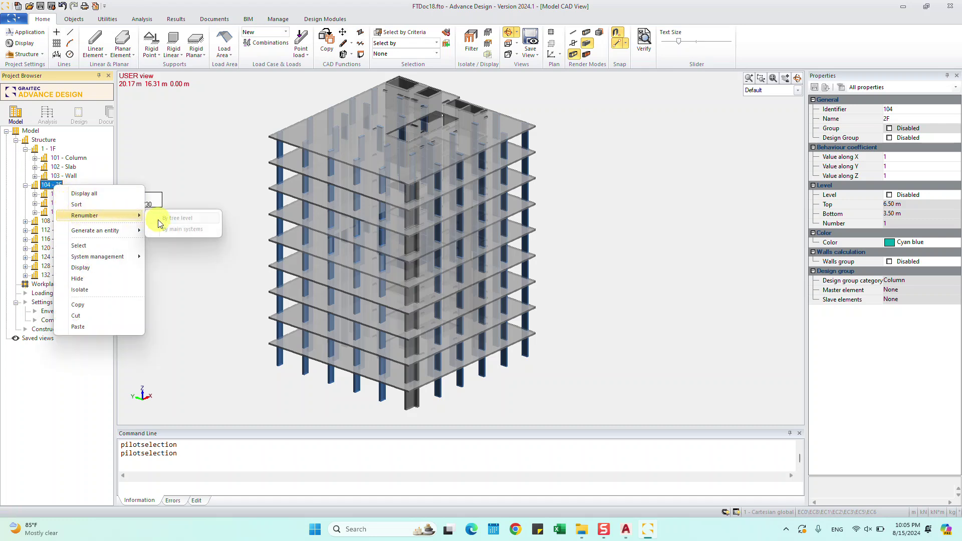
key("Escape")
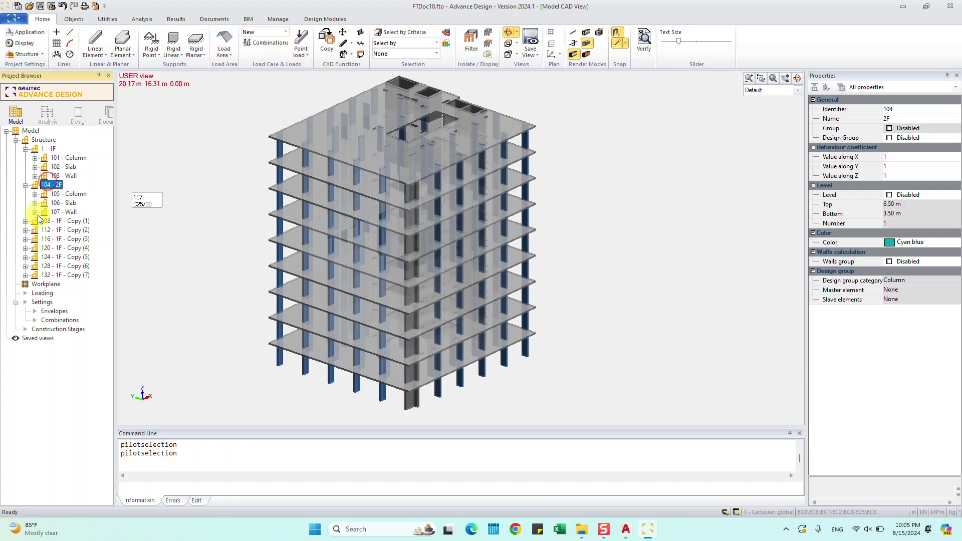
left_click(47, 223)
left_click(46, 224)
type("3F")
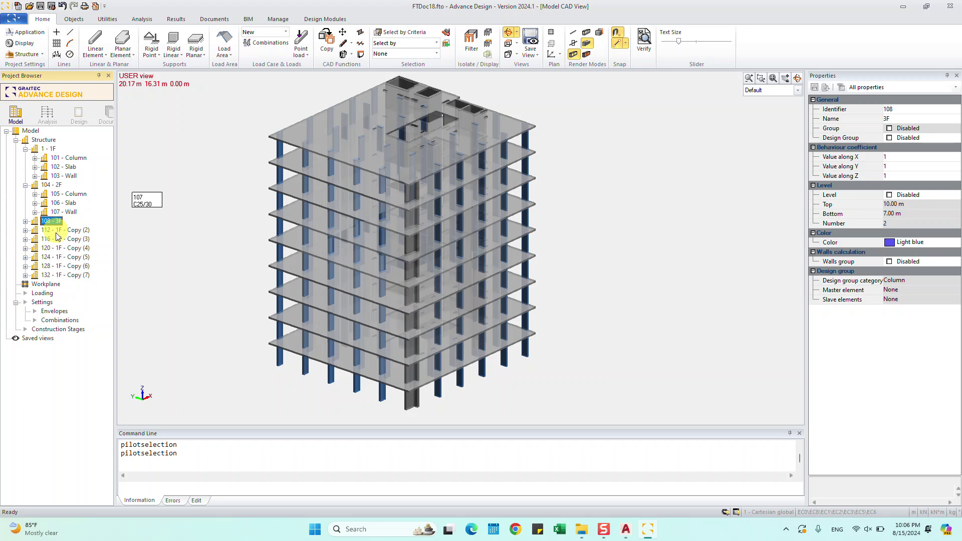
left_click(48, 231)
Rename the next three copies to 4F, 5F and 6F
left_click(49, 231)
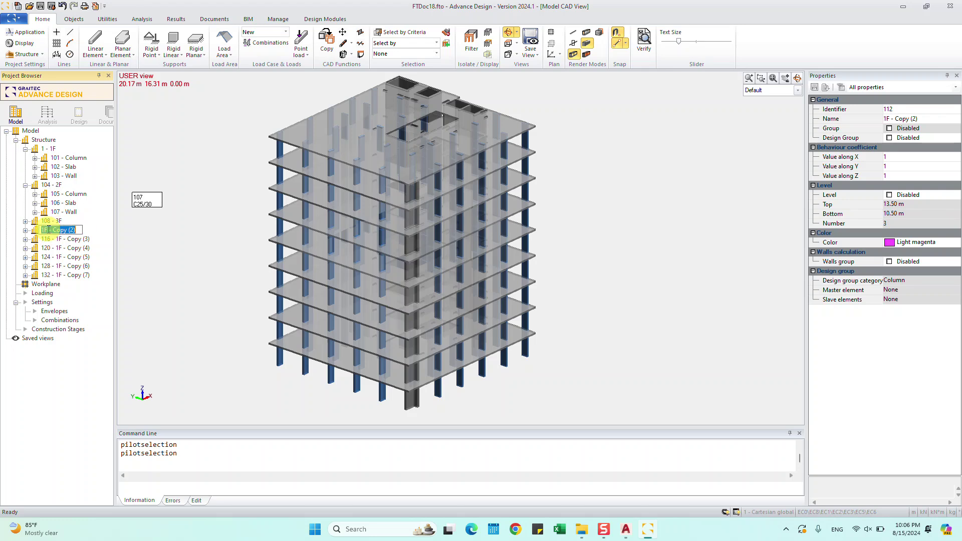
type("4F")
key("Return")
left_click(51, 239)
left_click(51, 241)
type("5F")
key("Return")
left_click(50, 248)
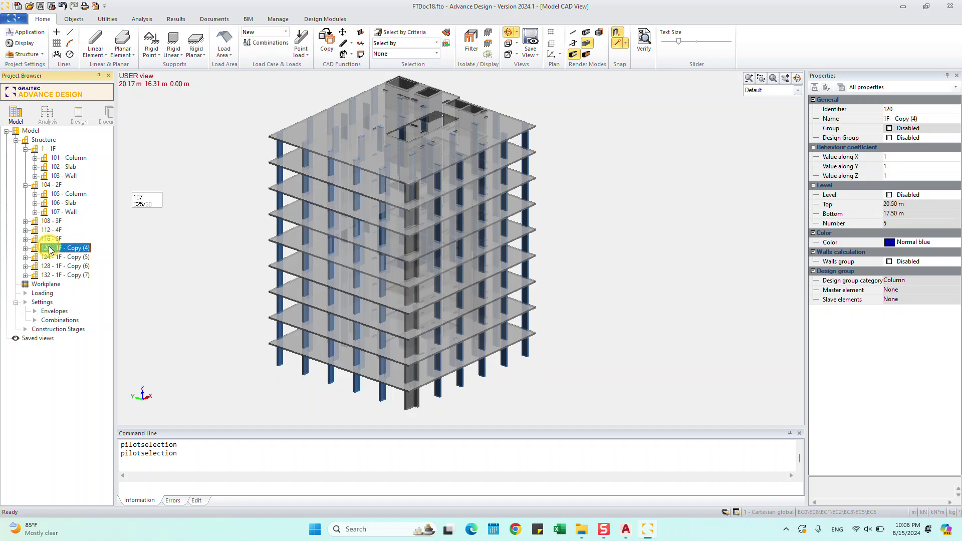
left_click(50, 249)
type("6F")
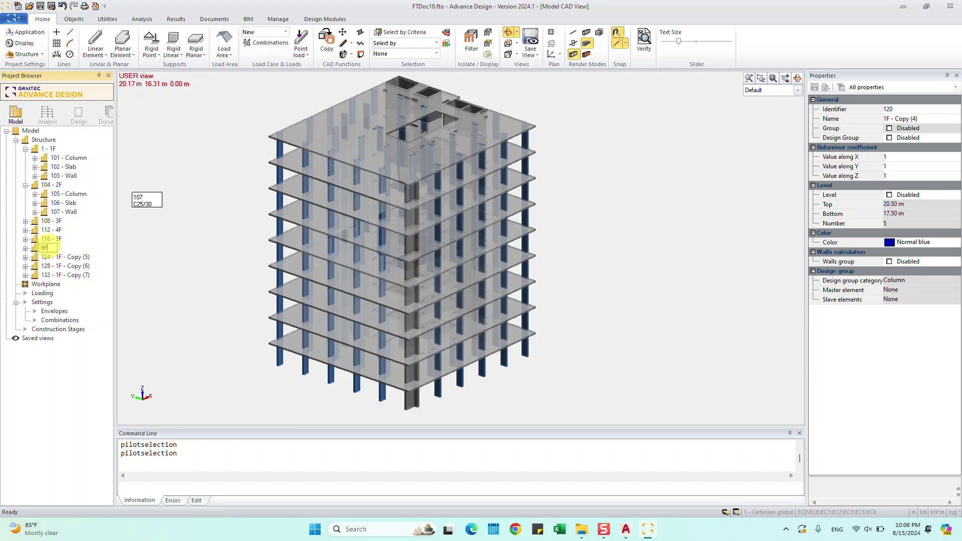
key("Return")
Rename the remaining copies to 7F, 8F and 9F
left_click(55, 257)
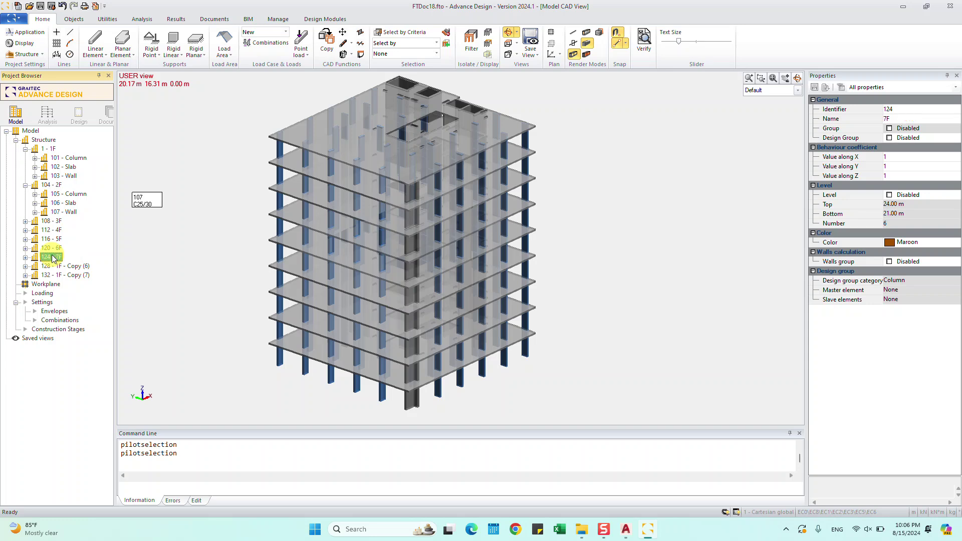
left_click(56, 268)
left_click(57, 266)
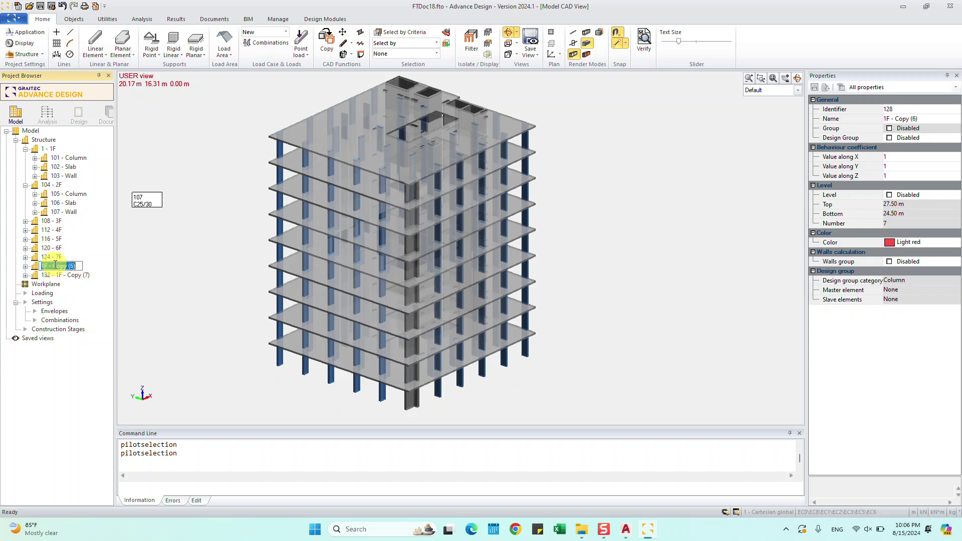
left_click(56, 276)
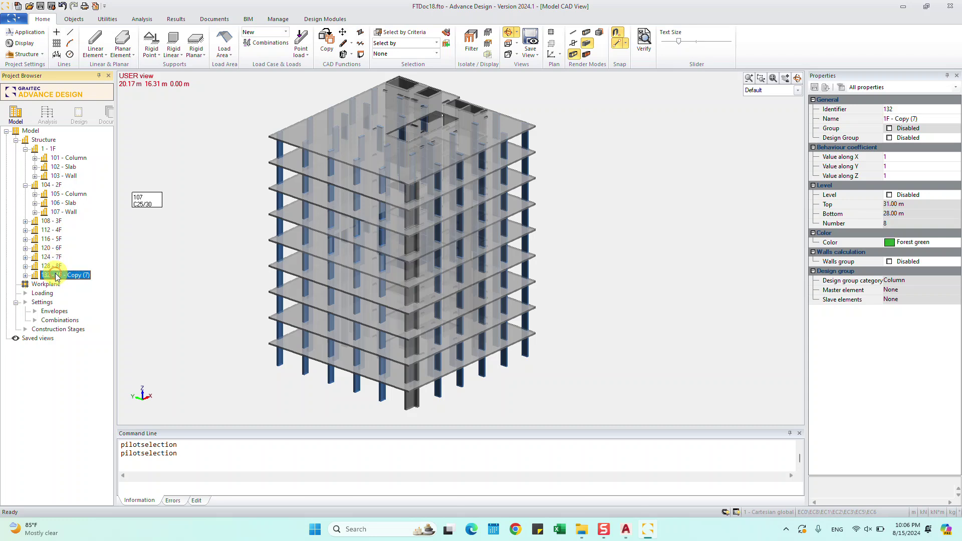
left_click(57, 276)
Expand floors 3F through 7F to show their Column, Slab and Wall systems
left_click(25, 221)
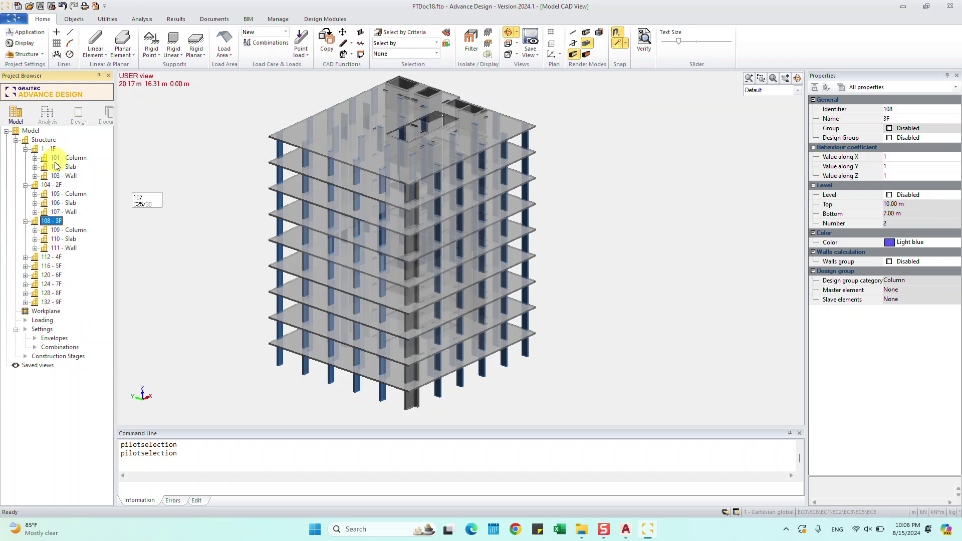
left_click(25, 257)
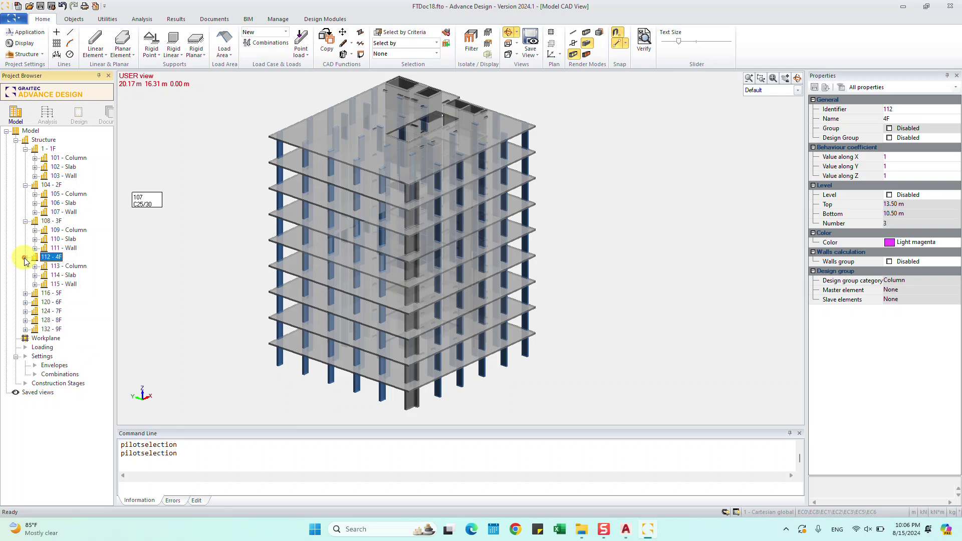
left_click(25, 294)
left_click(25, 330)
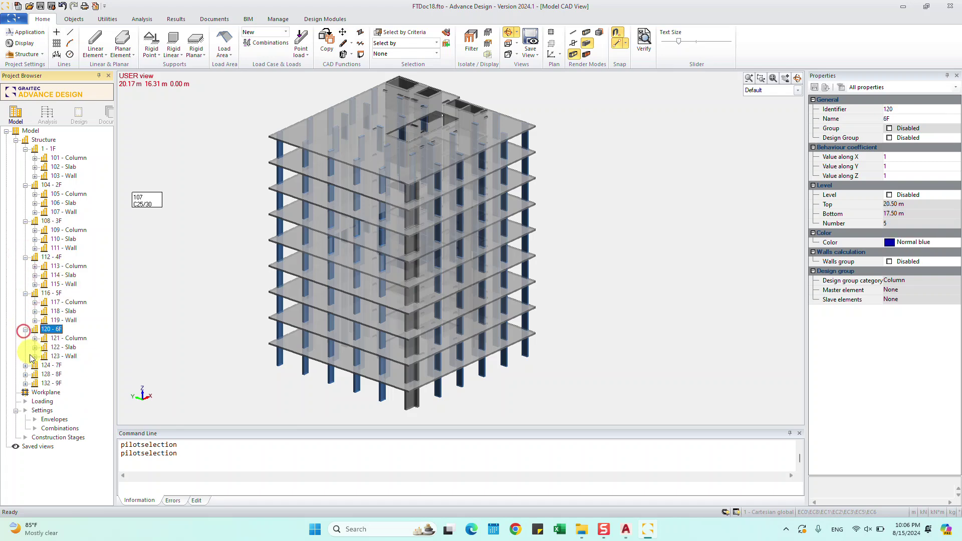
left_click(25, 366)
Renumber systems by main systems, expand 1F, 2F and 9F, and orbit to a front elevation
right_click(45, 140)
mouse_move(76, 172)
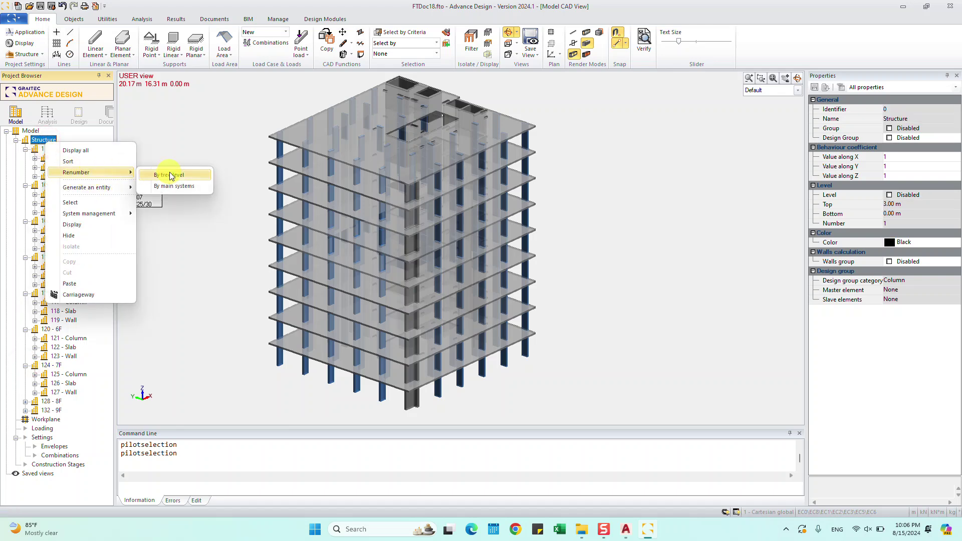
left_click(166, 186)
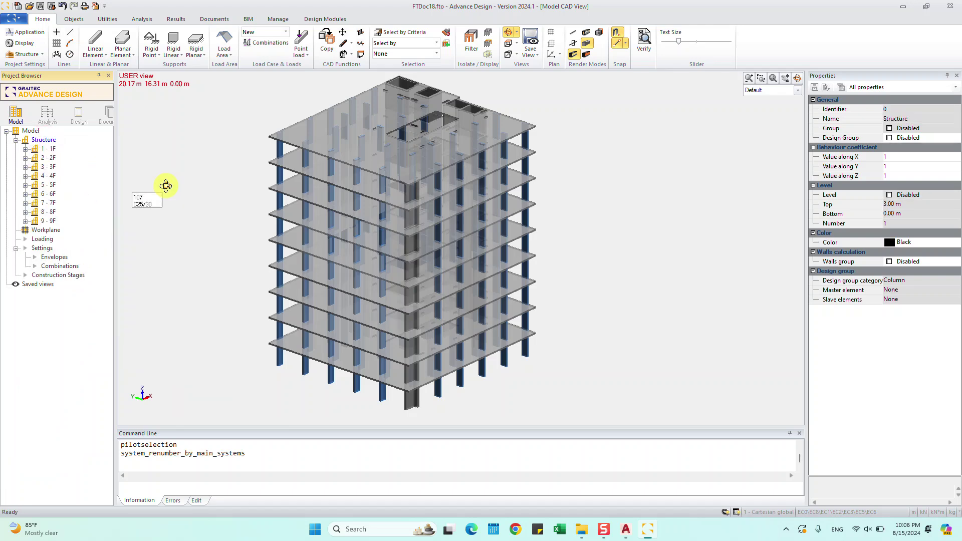
left_click(25, 149)
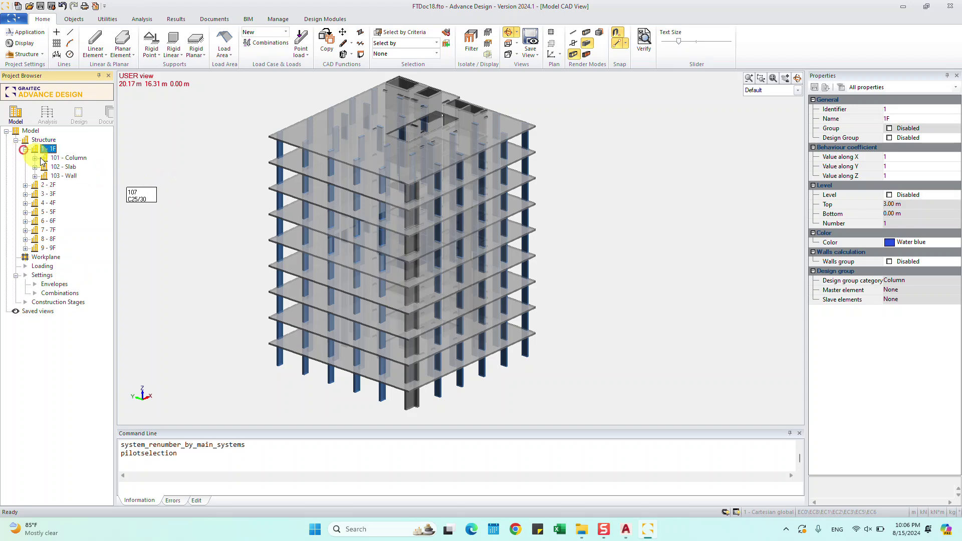
left_click(26, 185)
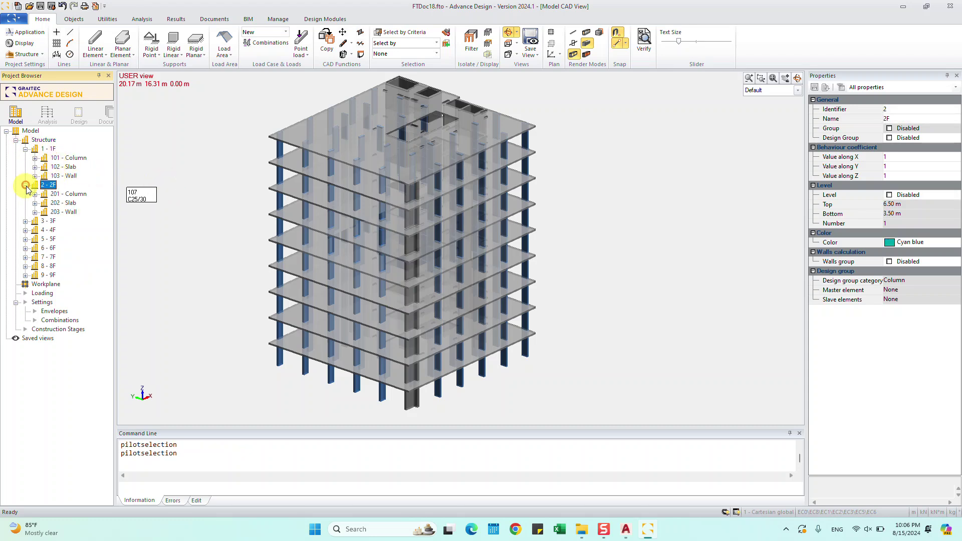
left_click(26, 275)
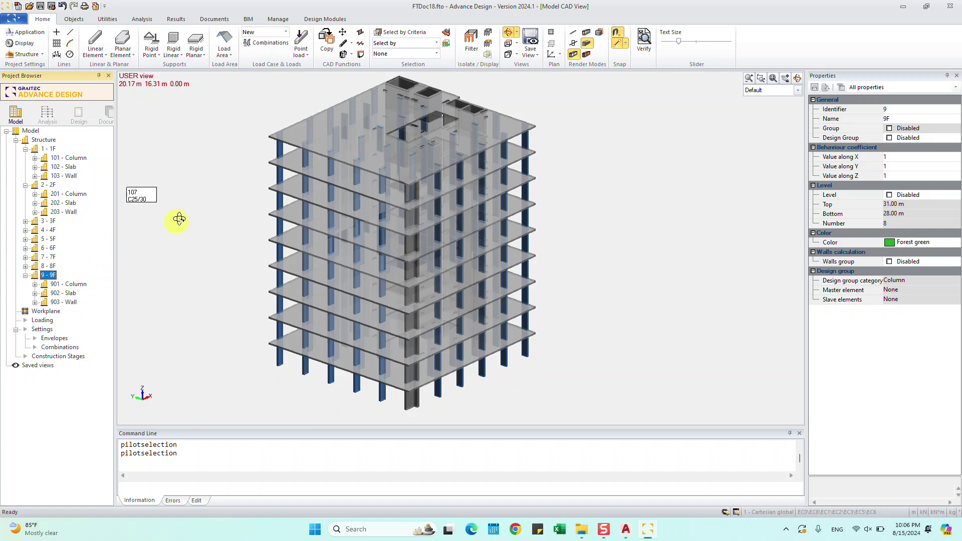
mouse_move(209, 211)
left_mouse_down()
mouse_move(205, 224)
mouse_move(176, 219)
mouse_move(171, 189)
mouse_move(157, 198)
mouse_move(168, 212)
mouse_move(131, 213)
left_mouse_up()
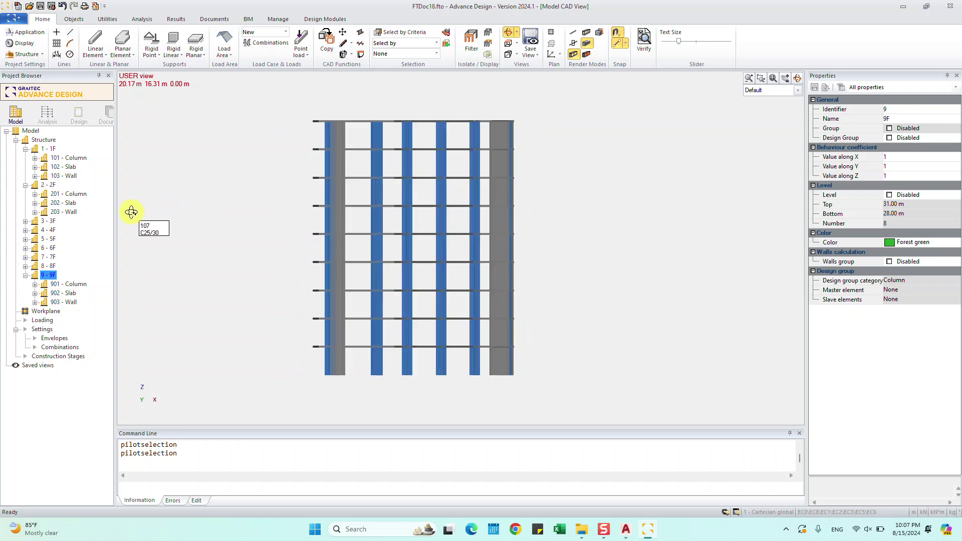
key("Escape")
Try adding rigid supports to window-selected columns and walls, dismissing the heterogeneous selection warning
left_click_drag(554, 392, 293, 370)
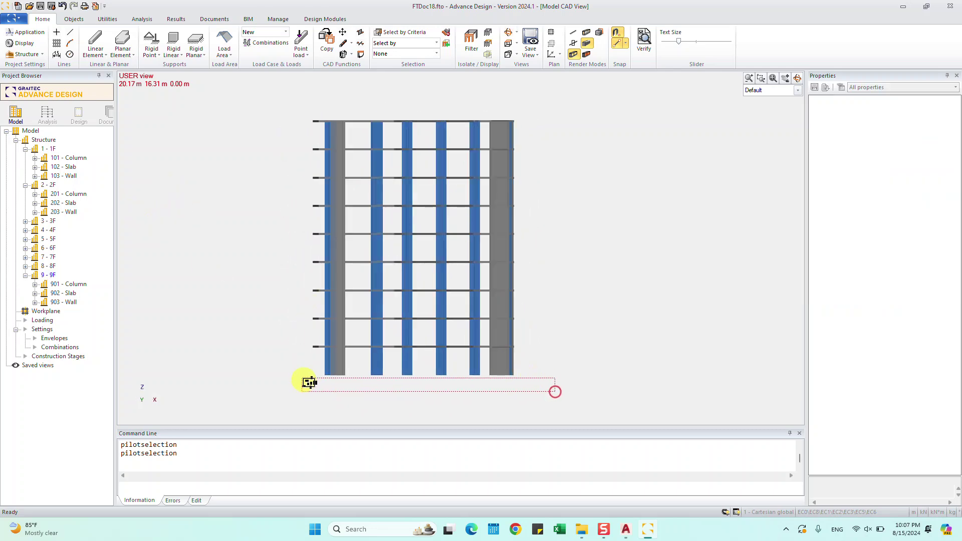
right_click(336, 365)
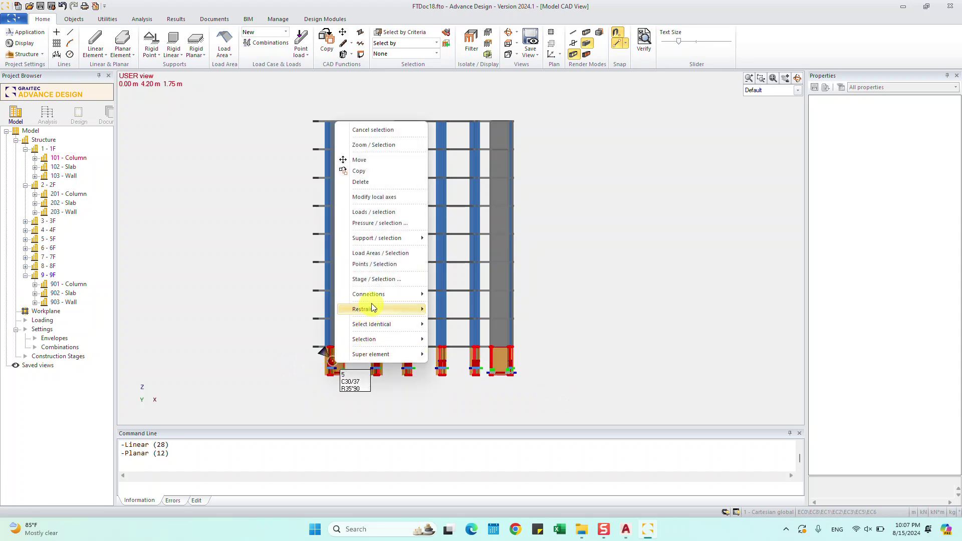
left_click(373, 241)
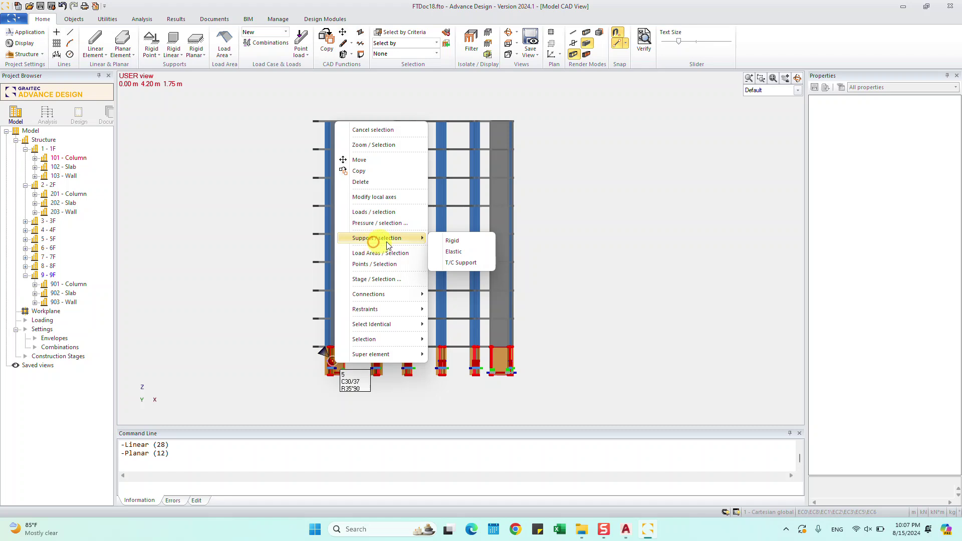
left_click(461, 251)
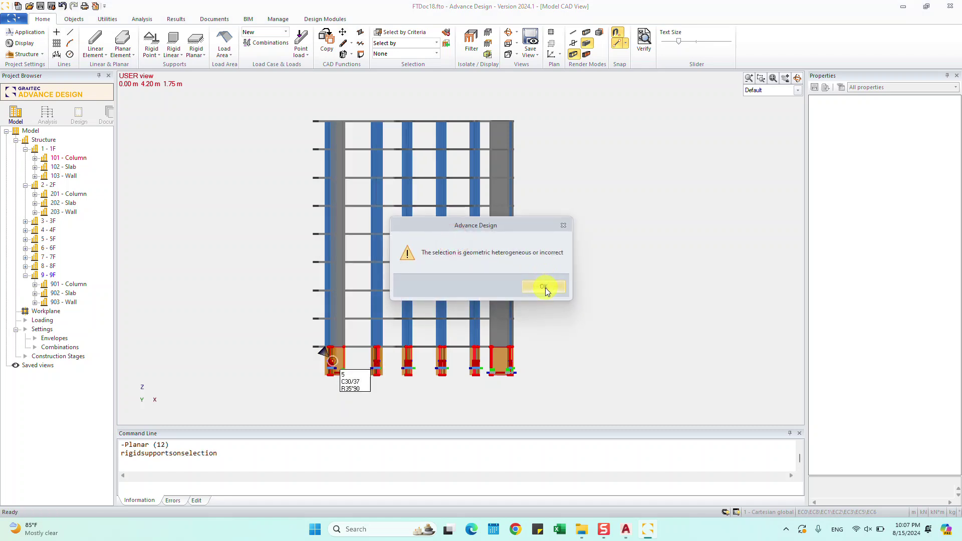
left_click(545, 288)
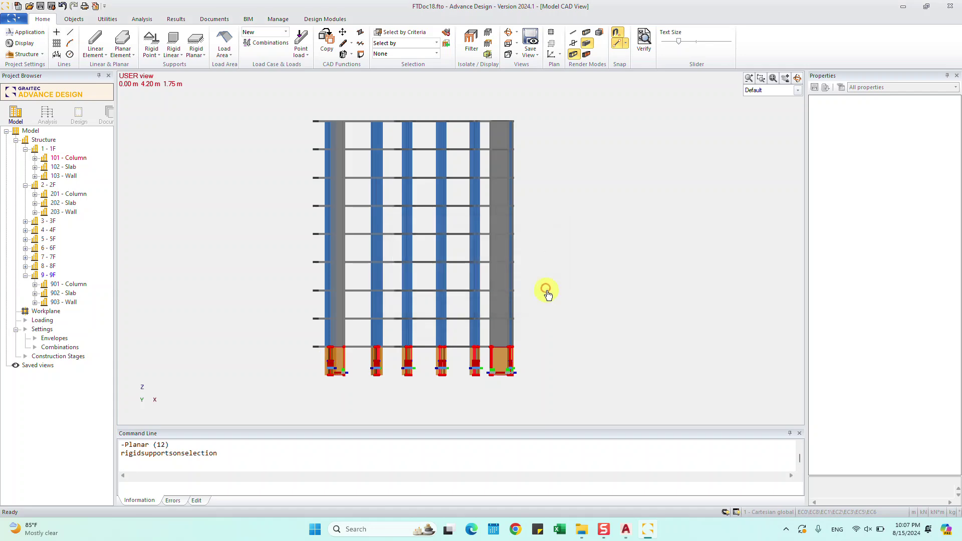
left_click_drag(237, 261, 273, 268)
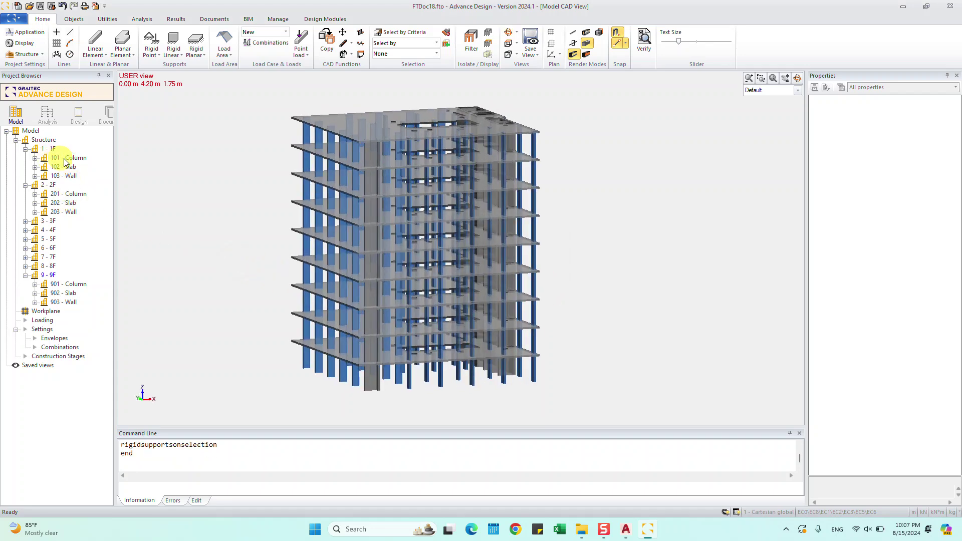
Give only the linear columns of 101 - Column fixed rigid point supports
left_click(35, 159)
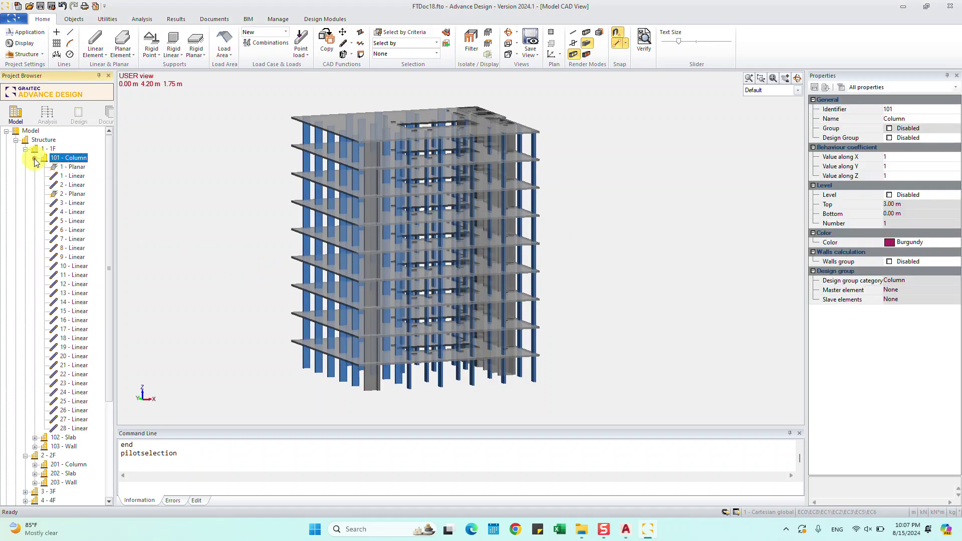
left_click(72, 167)
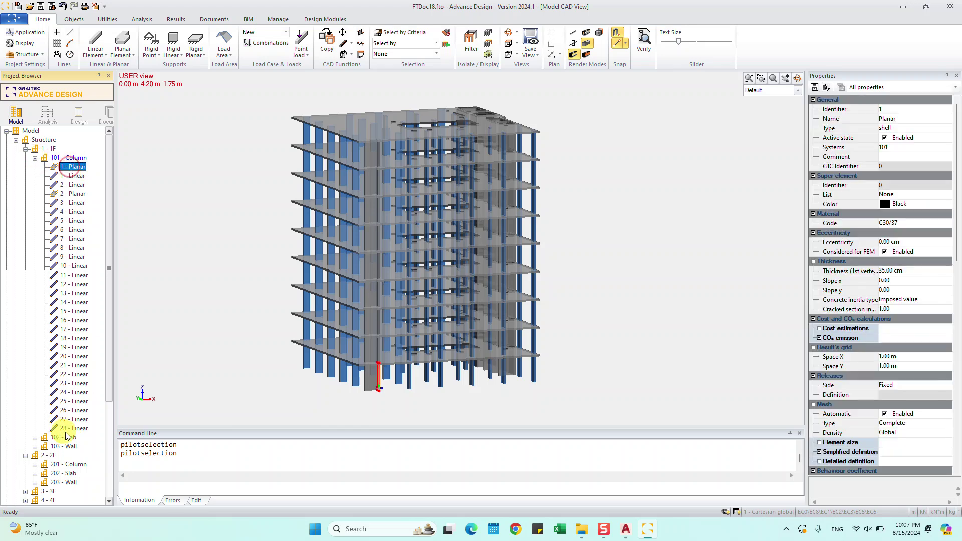
left_click(73, 429, "shift")
left_click(72, 167, "ctrl")
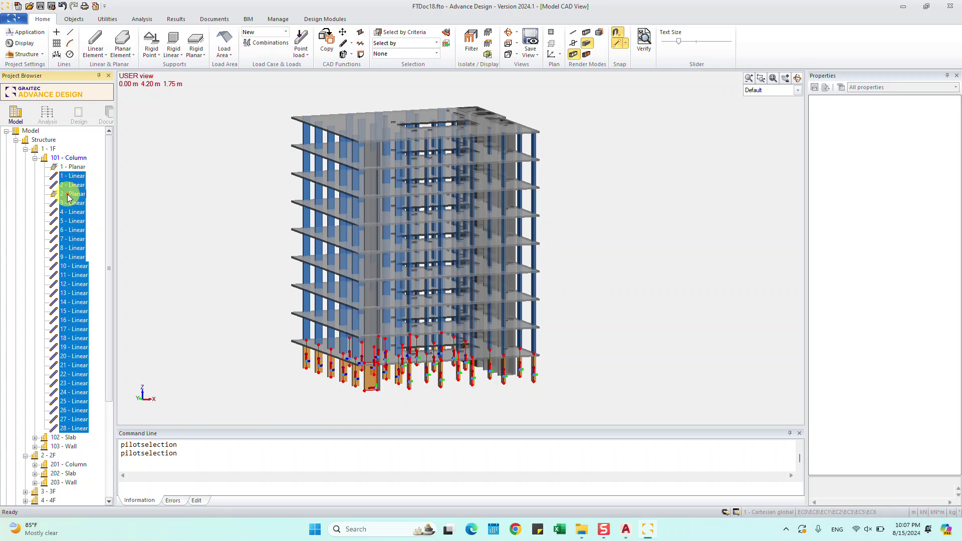
left_click(68, 196, "ctrl")
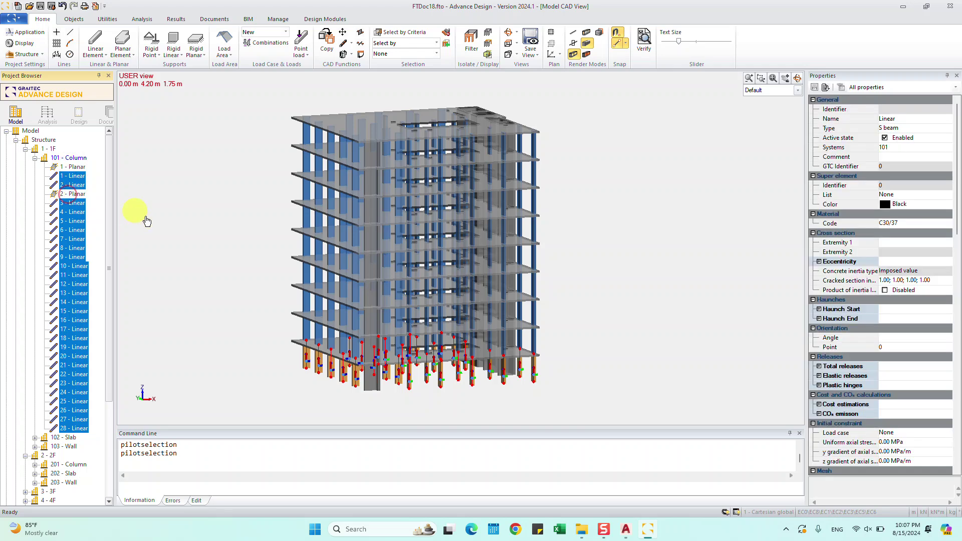
right_click(318, 371)
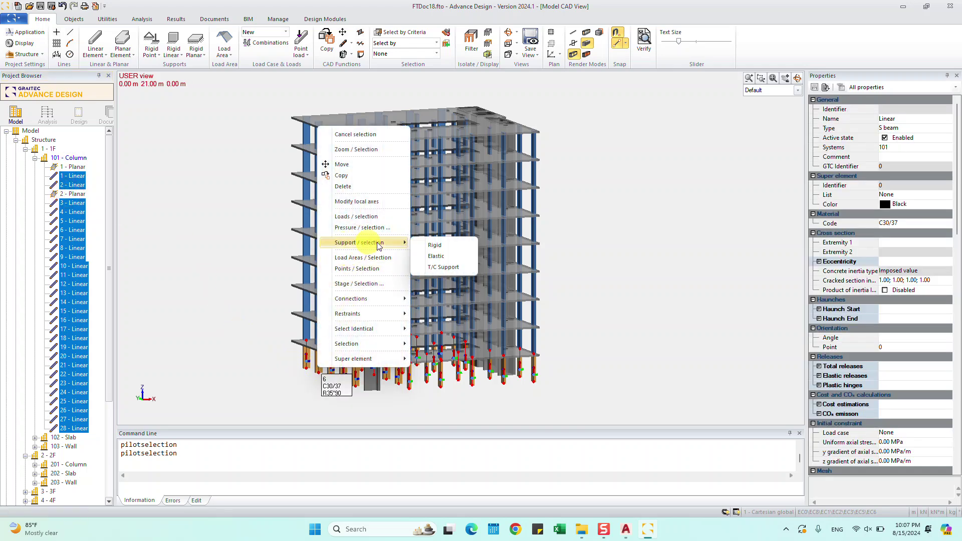
left_click(434, 245)
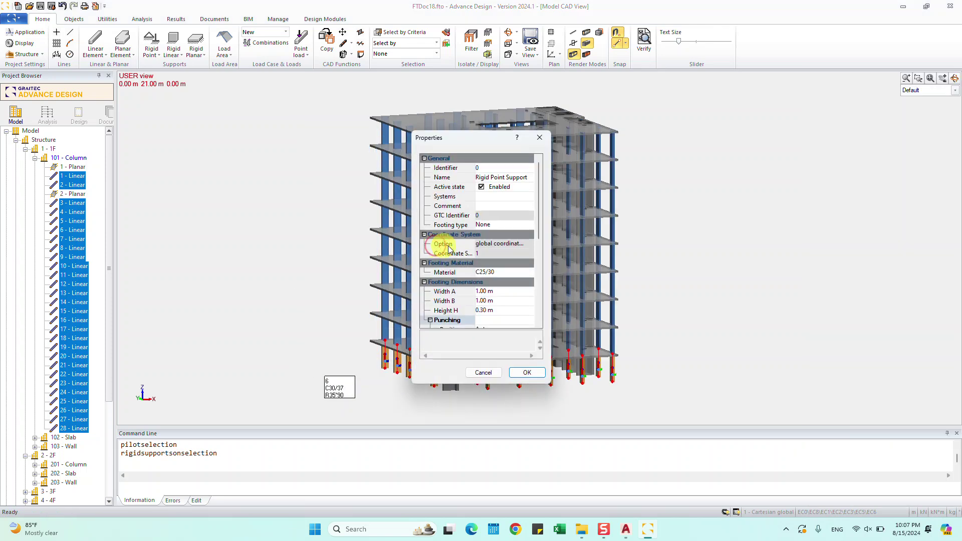
scroll(516, 277, "down", 2)
scroll(514, 281, "down", 2)
scroll(513, 283, "down", 2)
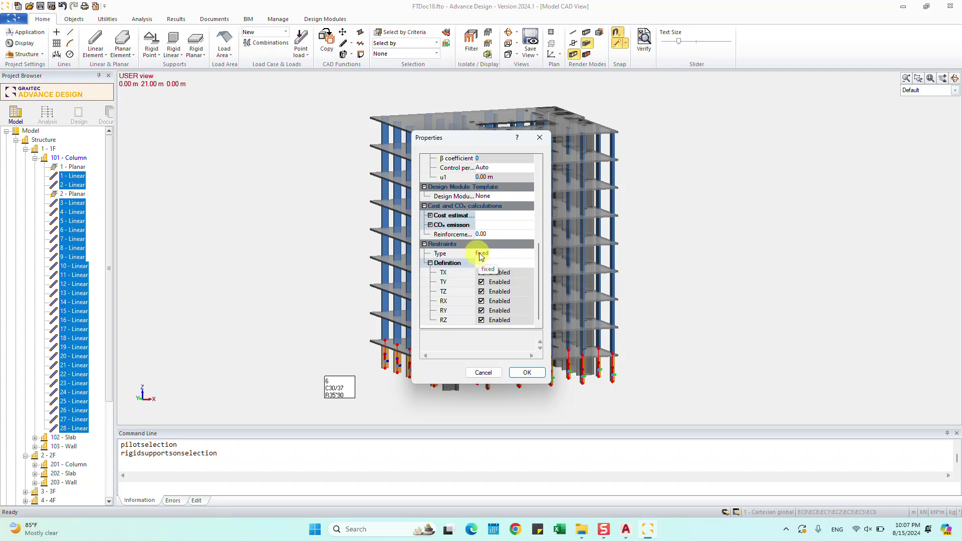
left_click(521, 372)
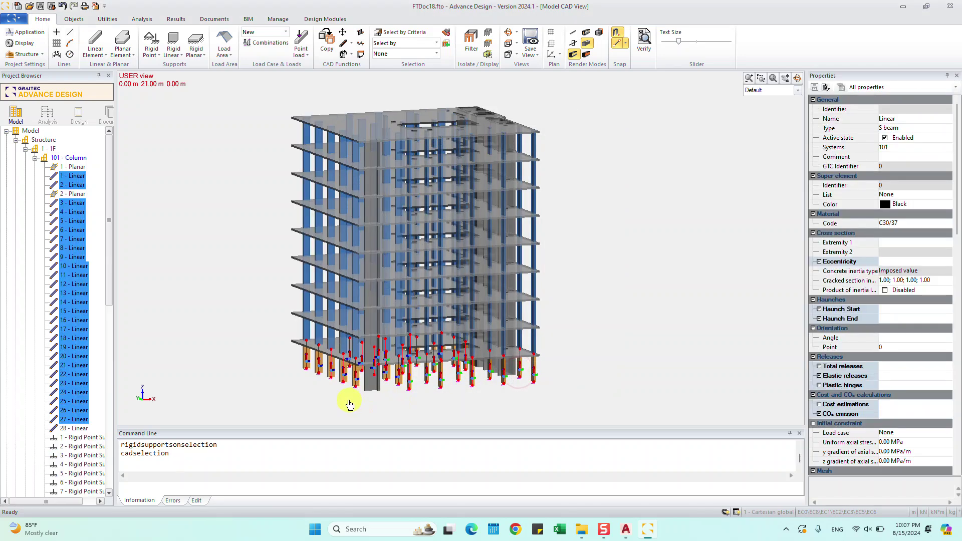
Clear the selection, reframe the building's base and select the 1 - Planar wall
key("Escape")
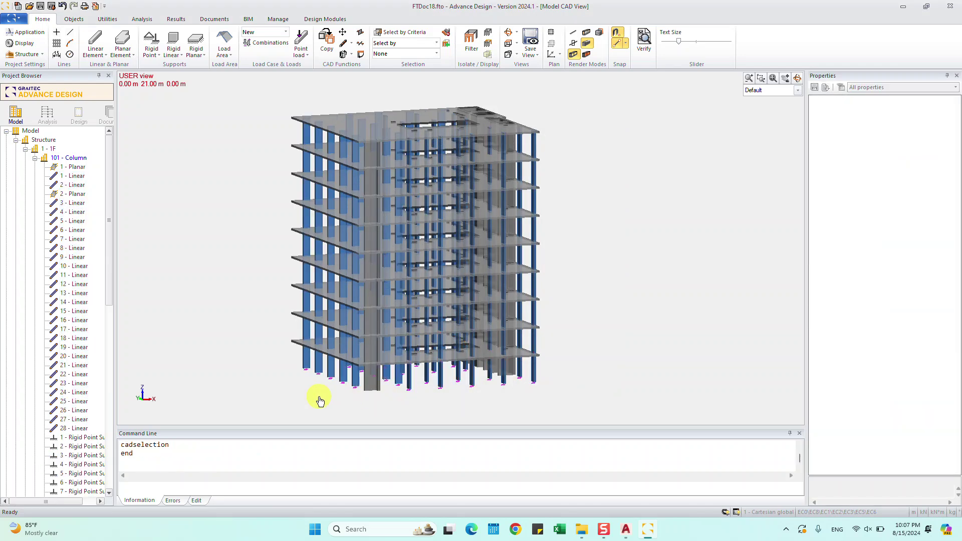
scroll(365, 365, "up", 2)
scroll(317, 354, "up", 2)
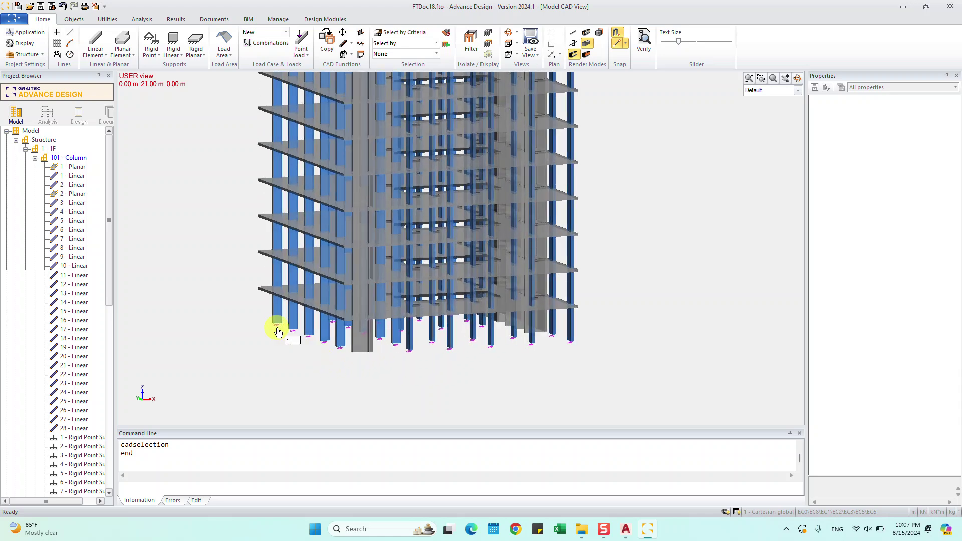
middle_click_drag(408, 369, 434, 387)
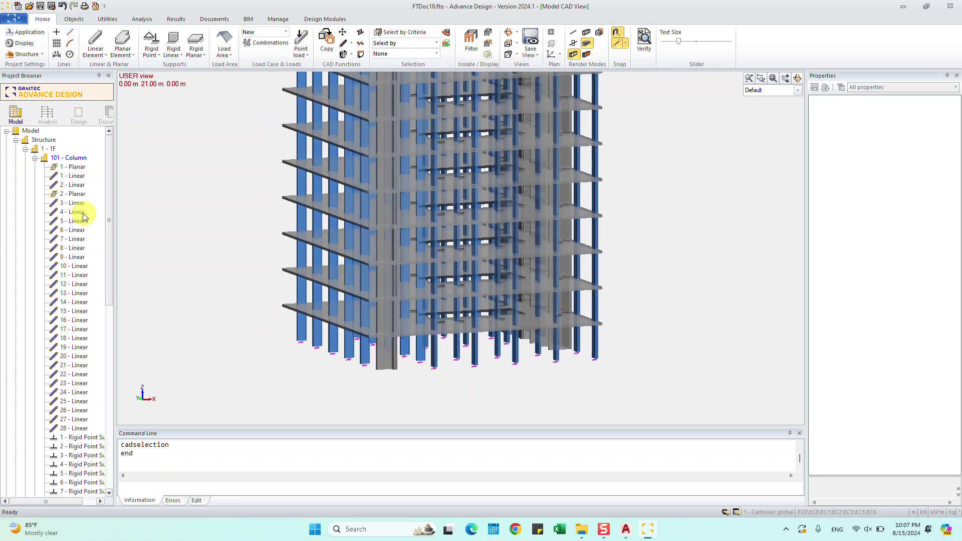
left_click(74, 168)
Add rigid linear supports under walls 1 - Planar and 2 - Planar, then inspect them
left_click(76, 194, "ctrl")
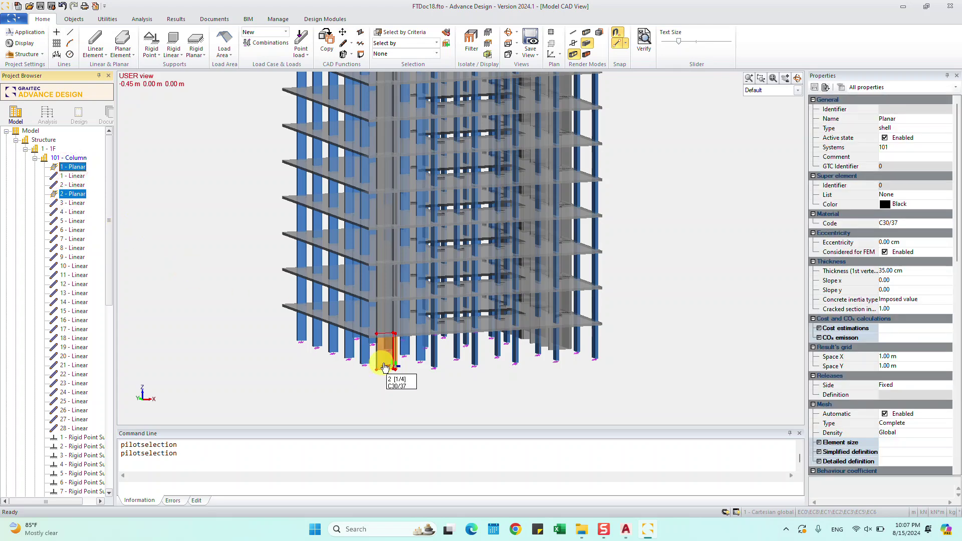
scroll(382, 367, "up", 2)
scroll(399, 381, "up", 1)
scroll(429, 377, "up", 2)
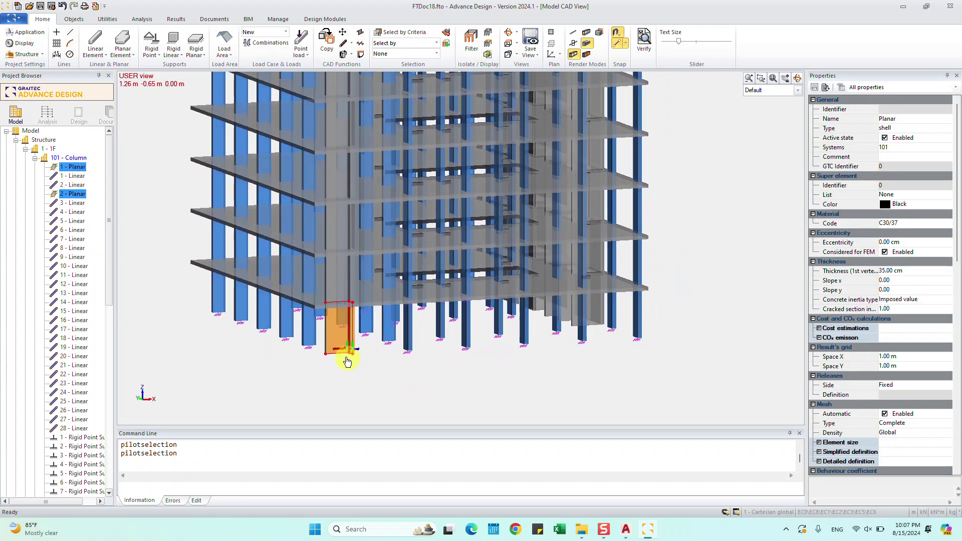
right_click(337, 345)
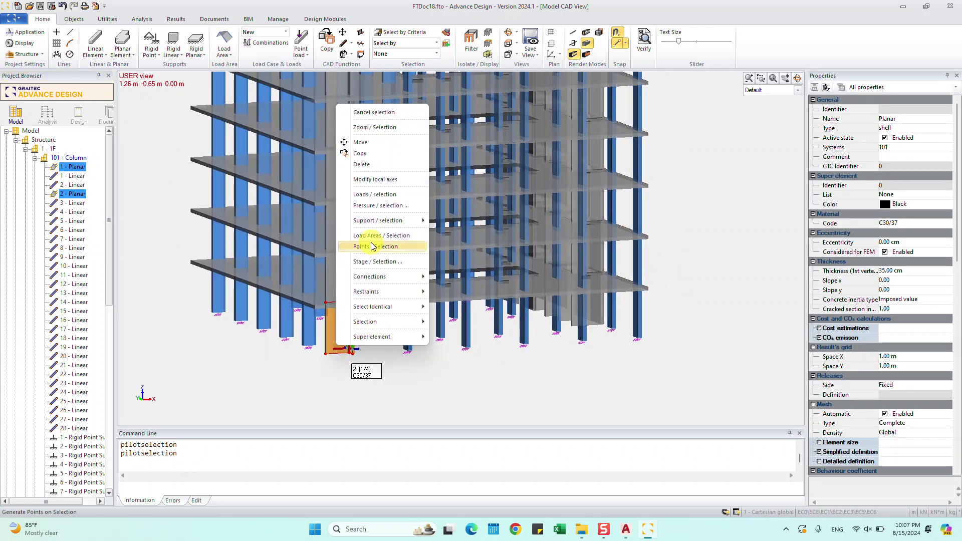
left_click(370, 223)
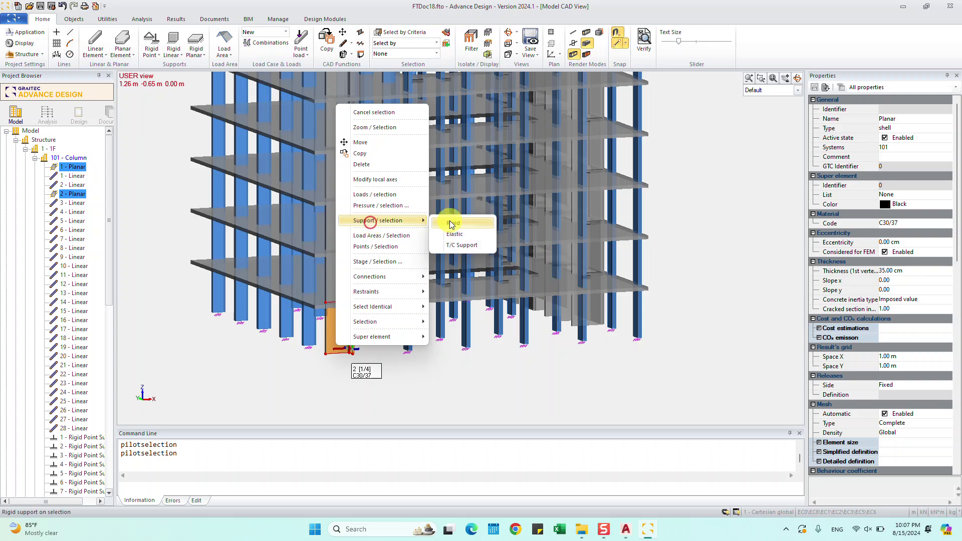
left_click(453, 224)
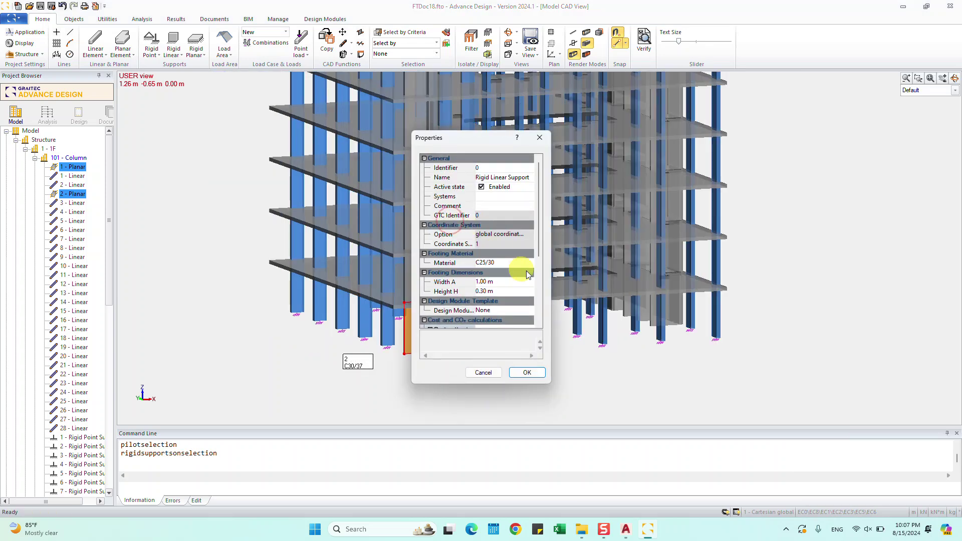
scroll(530, 271, "down", 5)
left_click(512, 375)
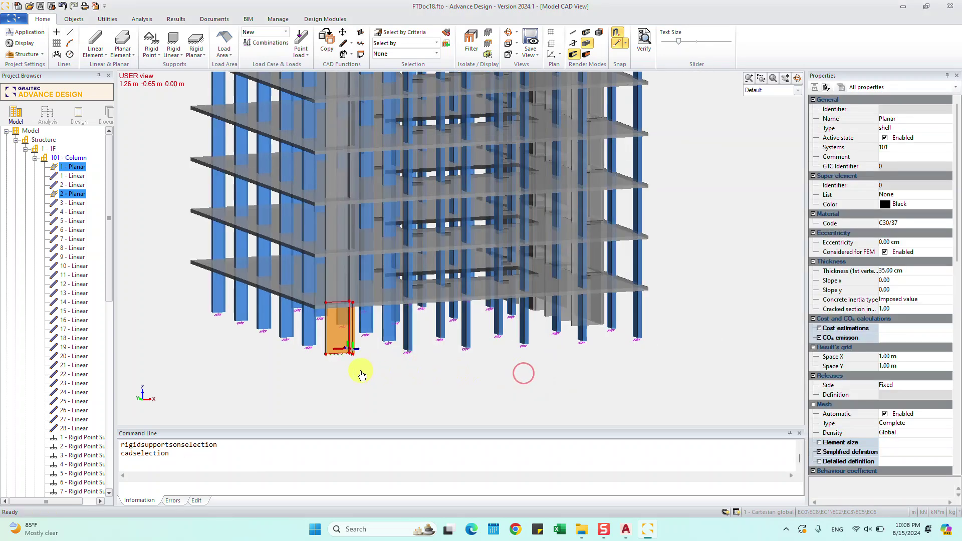
middle_click_drag(354, 369, 392, 356)
middle_click_drag(486, 366, 396, 375, "shift")
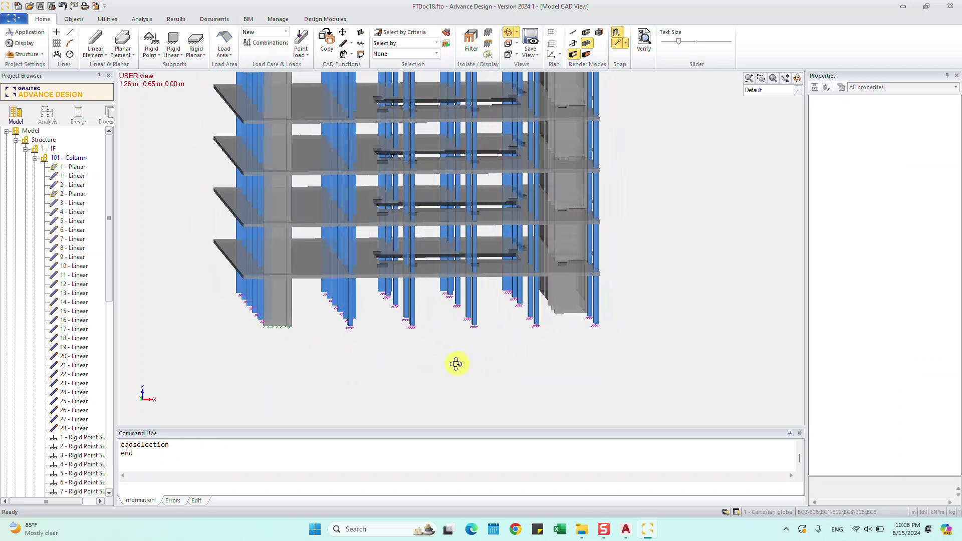
Select wall planars 4 through 13 in the 103 - Wall group
left_click(34, 158)
left_click(35, 176)
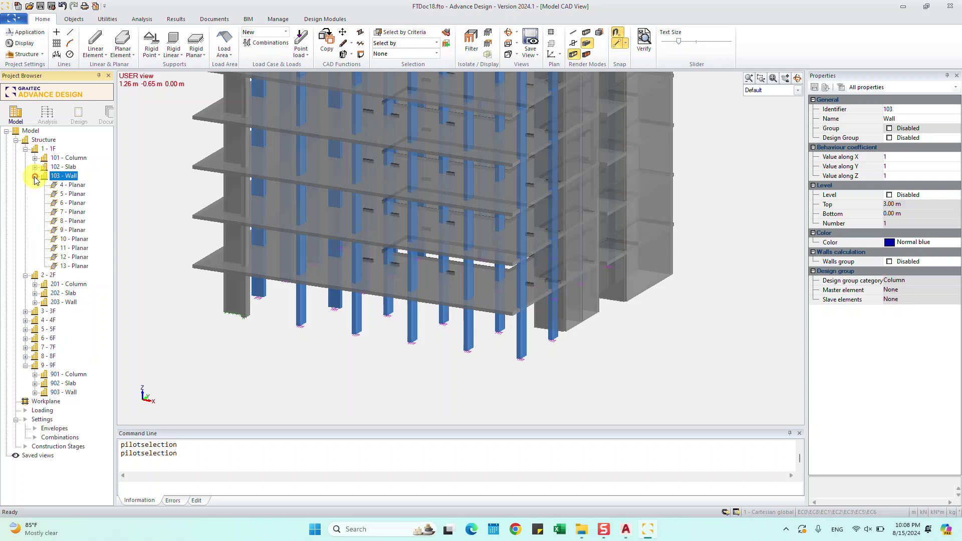
left_click(73, 185)
left_click(75, 266, "shift")
mouse_move(588, 317)
middle_mouse_down("shift")
mouse_move(572, 307)
mouse_move(597, 330)
mouse_move(569, 344)
middle_mouse_up("shift")
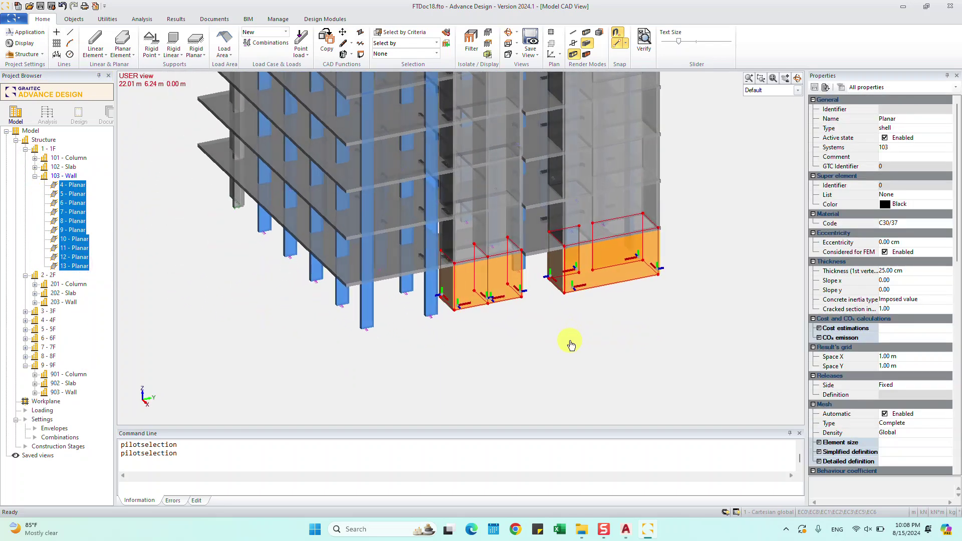
Start an elastic support on the selected planars, then cancel it
right_click(462, 283)
mouse_move(505, 154)
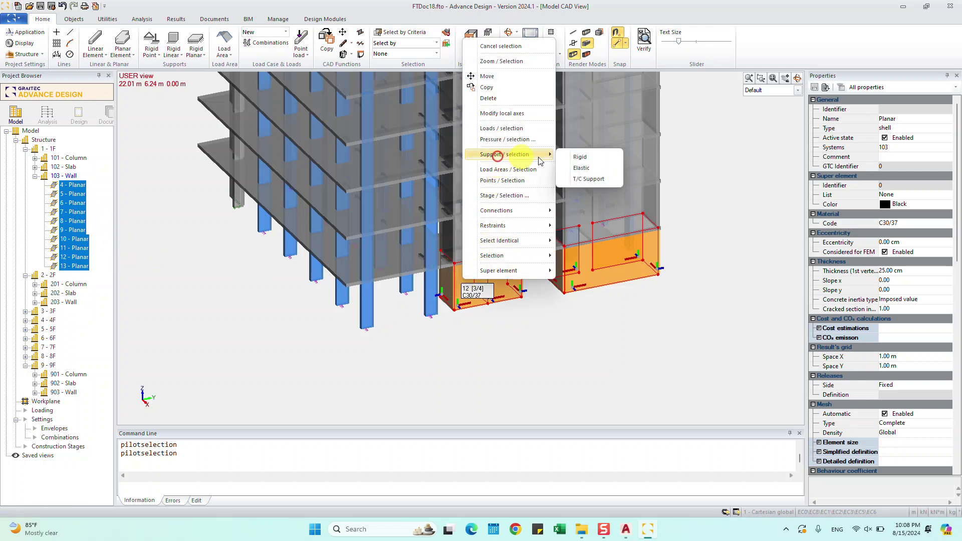
left_click(590, 170)
scroll(498, 264, "down", 3)
scroll(499, 264, "down", 3)
scroll(488, 251, "up", 2)
scroll(506, 258, "down", 2)
left_click(539, 138)
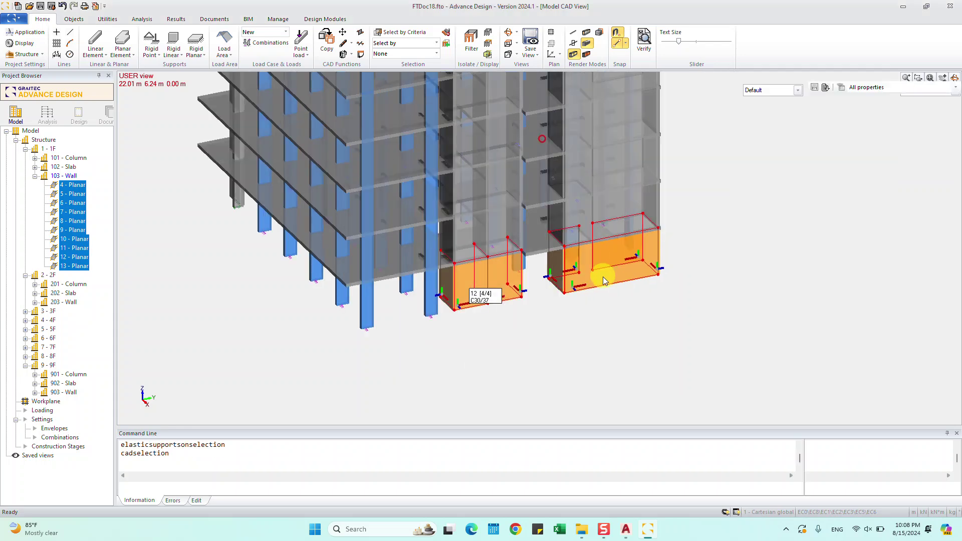
Add fixed rigid linear supports beneath wall planars 4–13
right_click(510, 283)
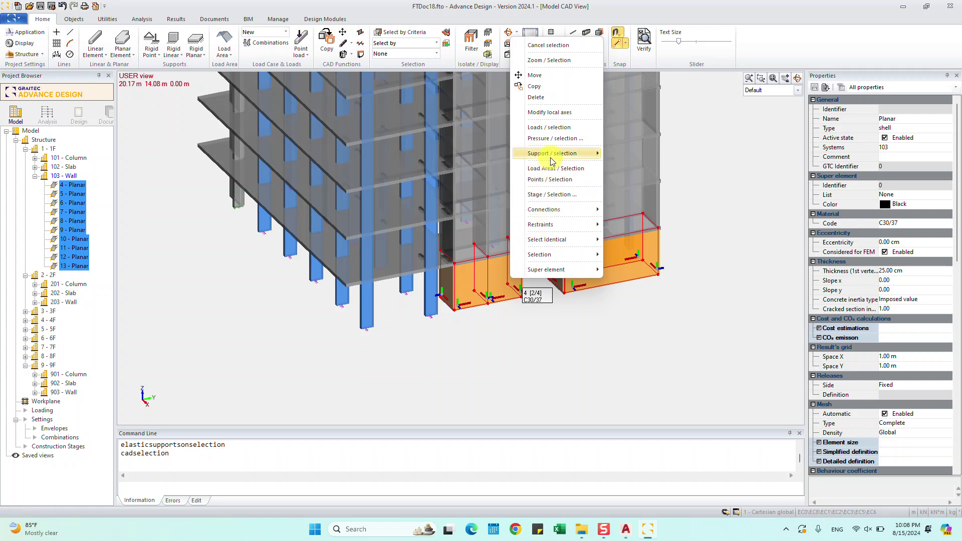
mouse_move(552, 153)
left_click(621, 155)
scroll(492, 289, "down", 4)
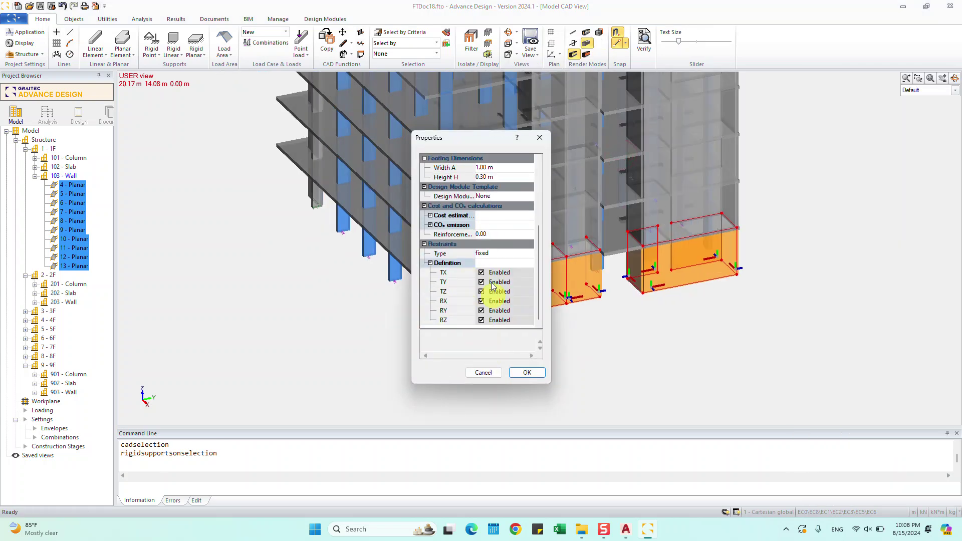
left_click(518, 373)
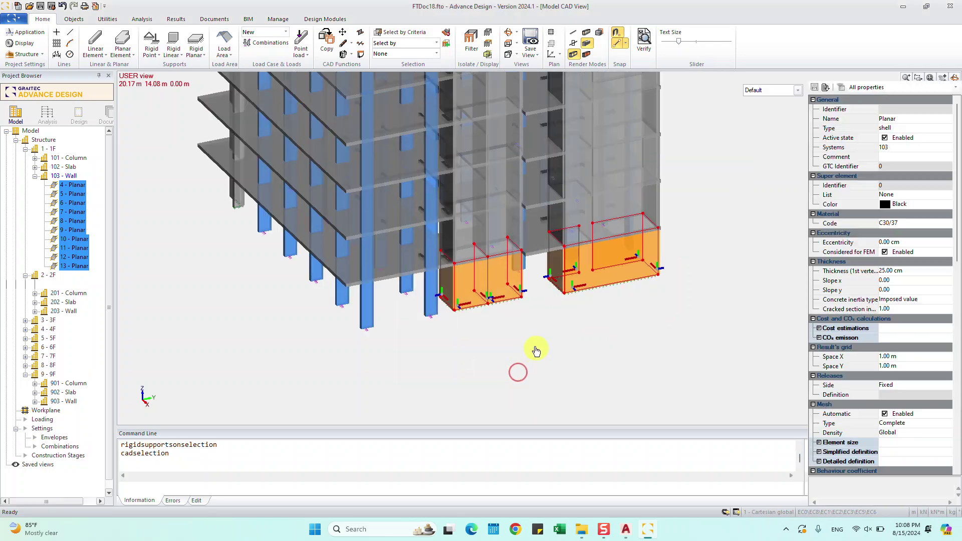
key("super")
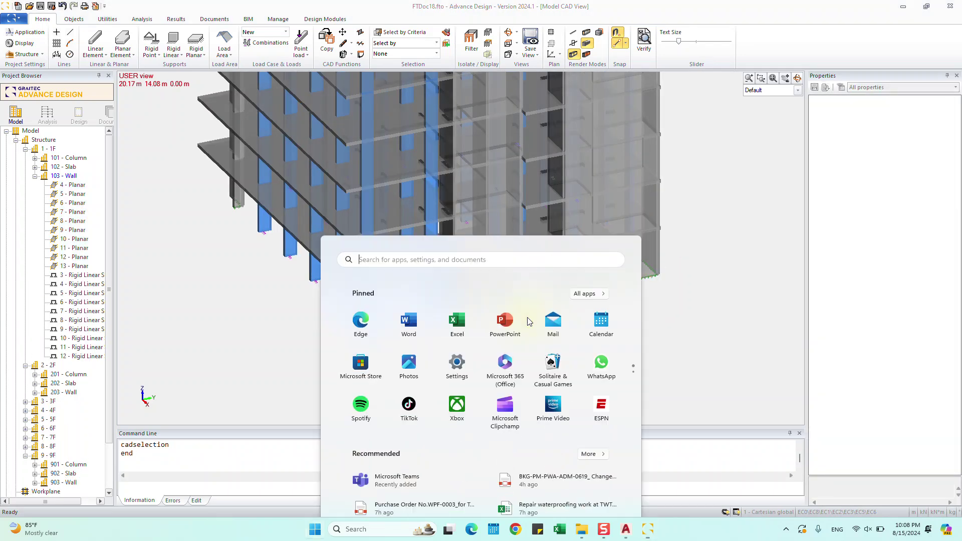
Orbit the building to a front-left view and collapse the 103 - Wall group
left_click(508, 34)
left_click_drag(574, 257, 655, 311)
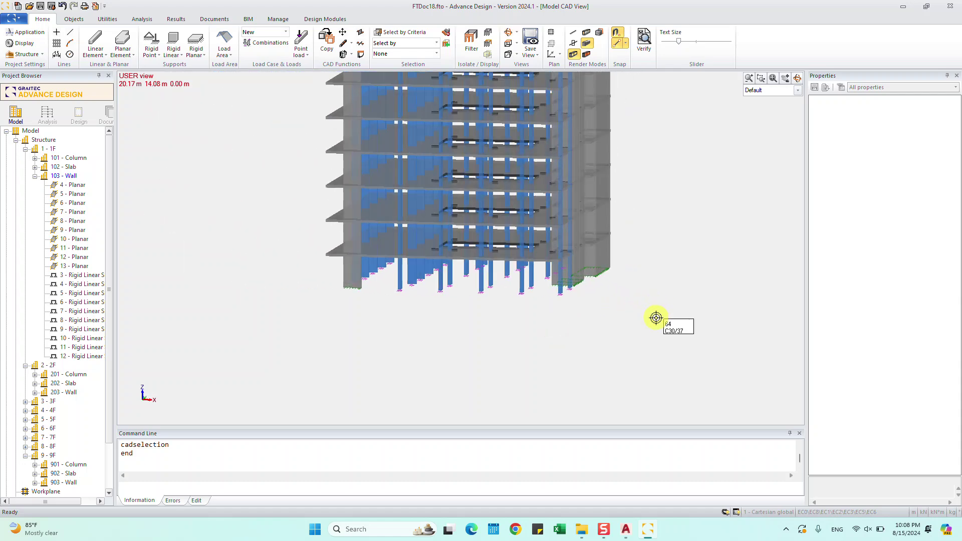
mouse_move(382, 179)
left_mouse_down()
mouse_move(533, 172)
mouse_move(496, 203)
mouse_move(535, 202)
mouse_move(548, 221)
mouse_move(501, 208)
left_mouse_up()
scroll(392, 135, "up", 2)
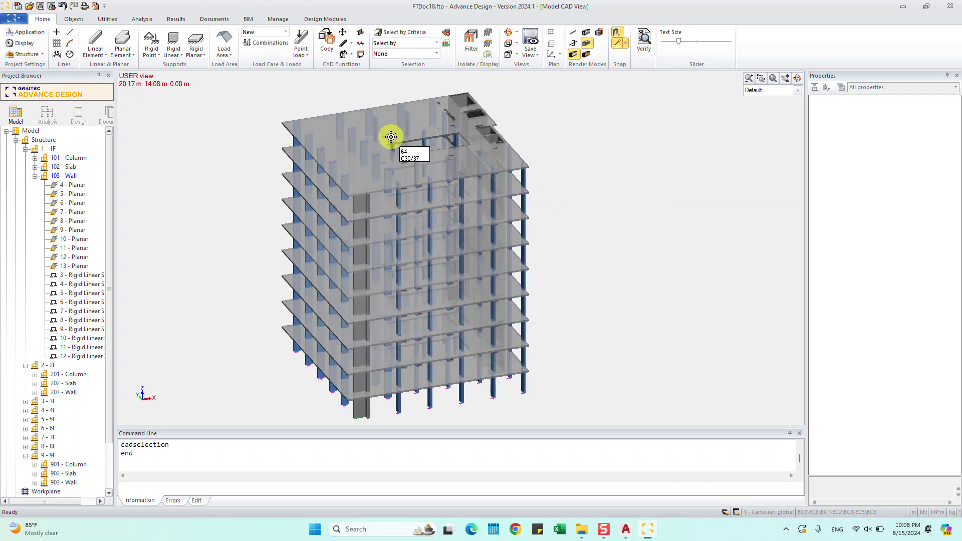
left_click(35, 176)
left_click(43, 140)
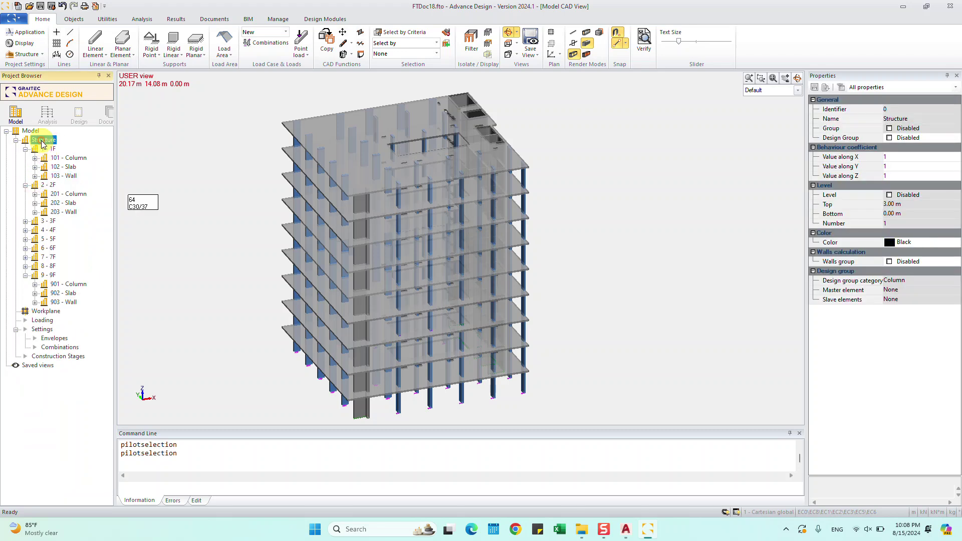
Create a subsystem named Support (904) under Structure, then expand 103 - Wall
right_click(44, 141)
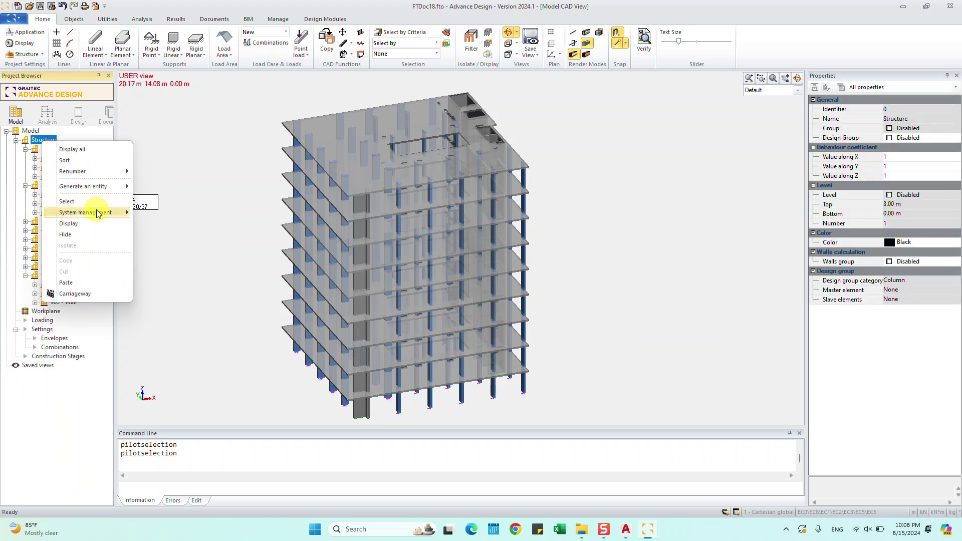
left_click(95, 211)
left_click(168, 215)
type("Support")
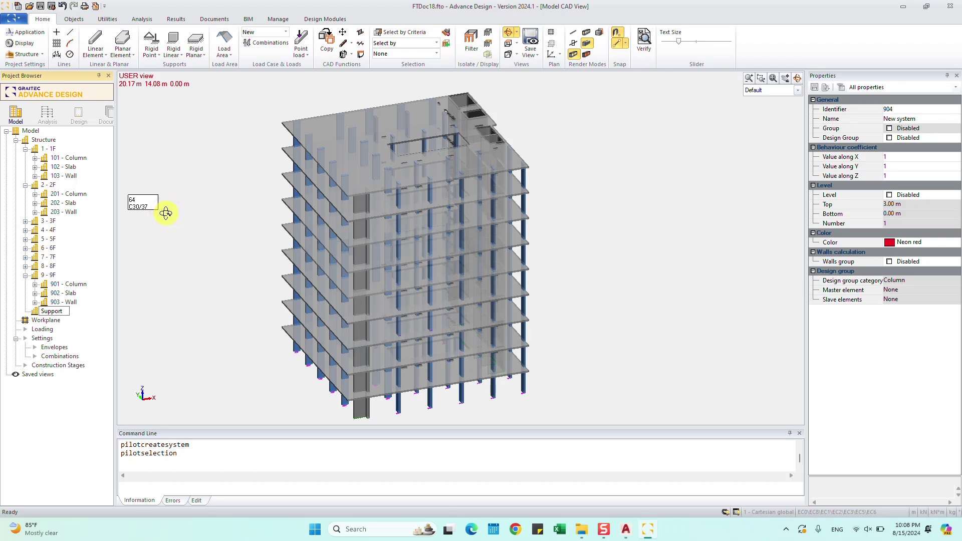
left_click(70, 303)
left_click(60, 312)
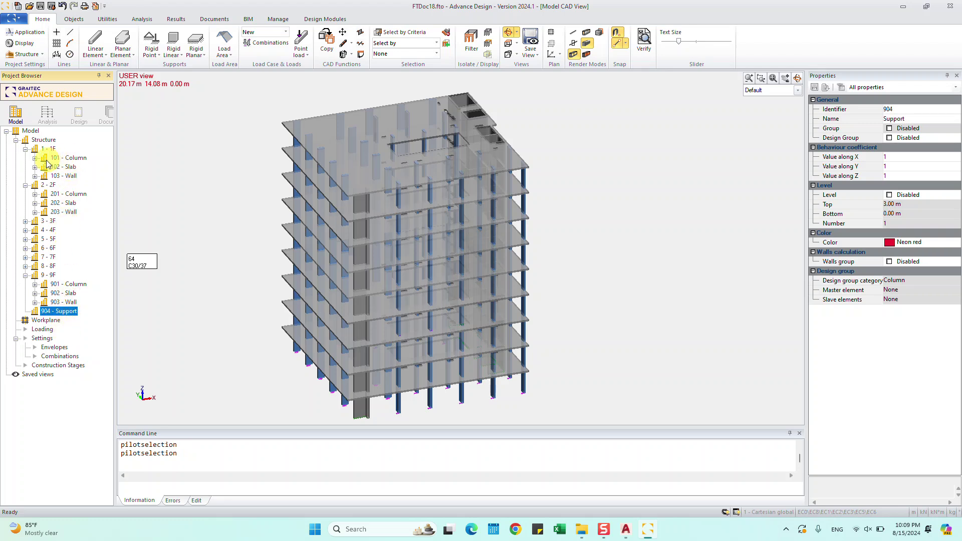
left_click(35, 176)
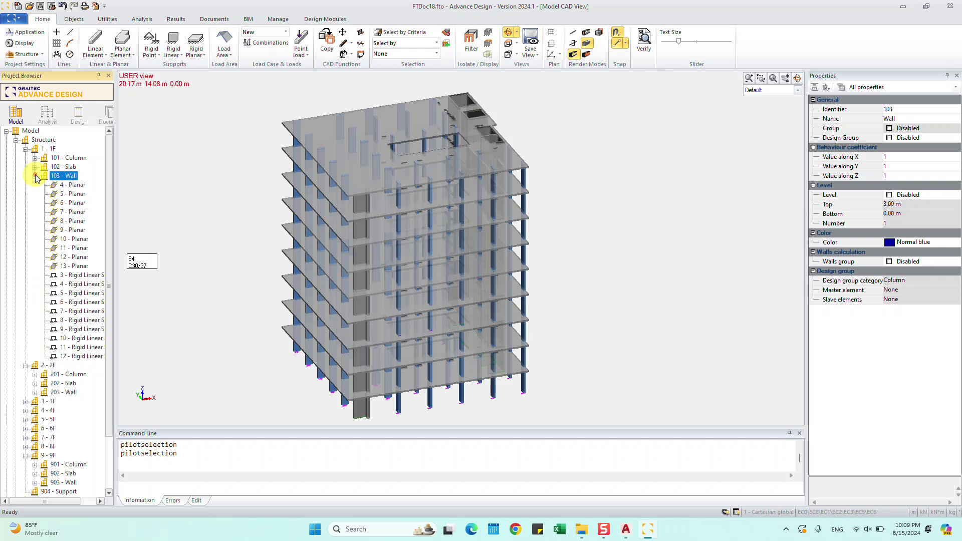
left_click(80, 277)
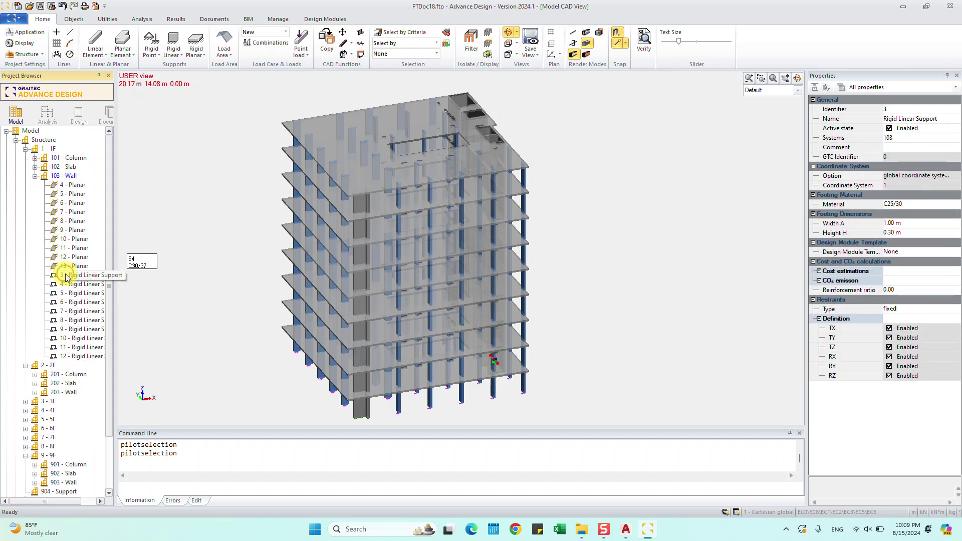
Select rigid linear supports 3–12 under 103 - Wall and drag them toward 904 - Support
left_click(82, 356, "shift")
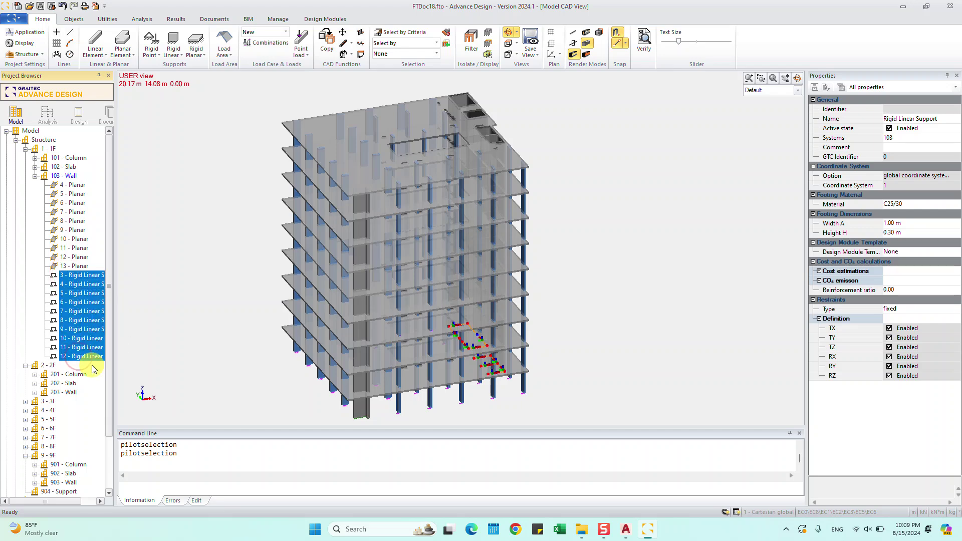
scroll(93, 369, "down", 3)
left_click_drag(72, 293, 73, 429)
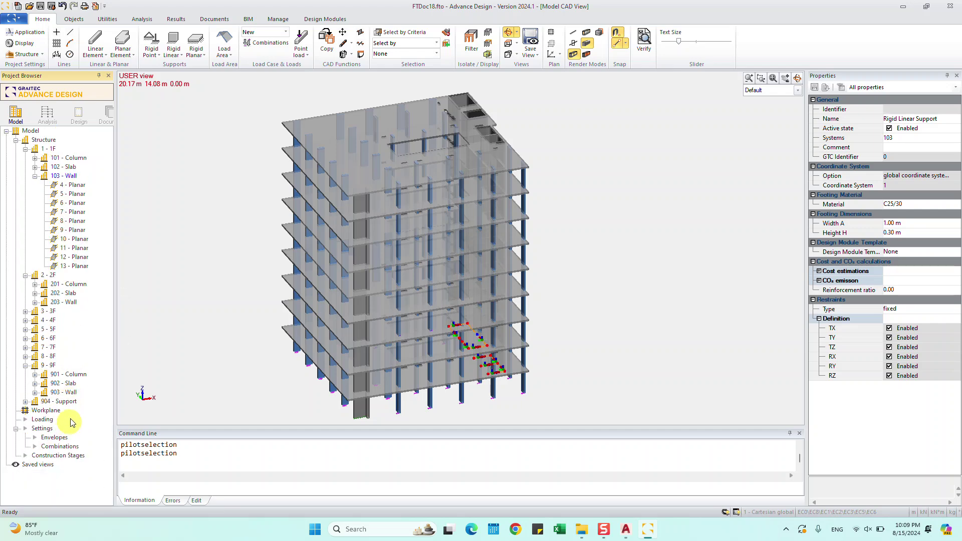
left_click(35, 177)
Move all rigid point and linear supports of 101 - Column into 904 - Support
double_click(44, 160)
scroll(75, 195, "down", 4)
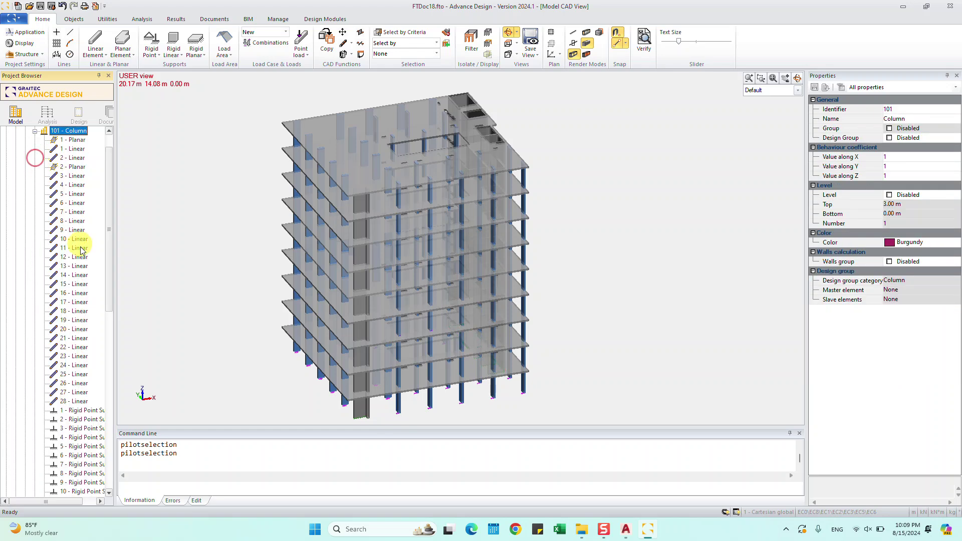
scroll(75, 195, "down", 4)
left_click(73, 195)
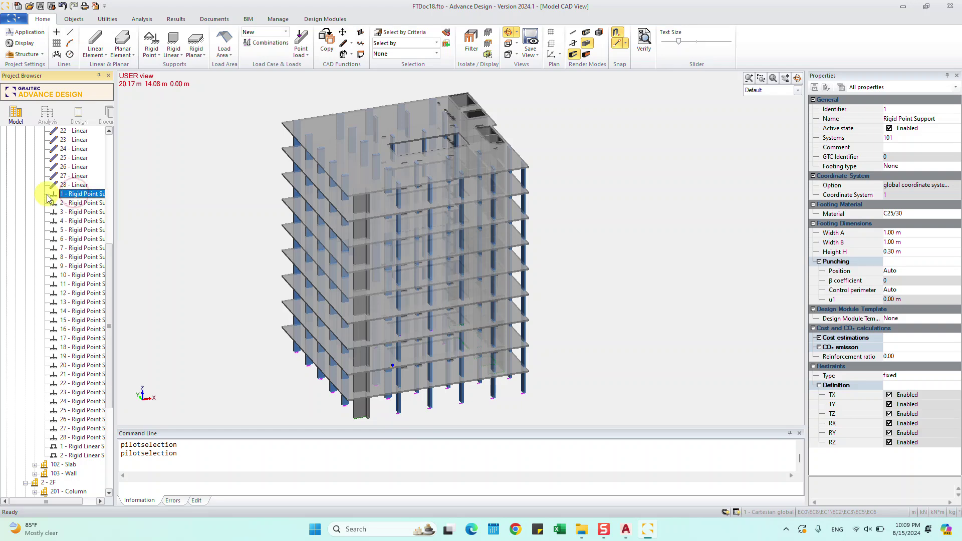
left_click(72, 455, "shift")
scroll(75, 401, "down", 4)
scroll(75, 371, "down", 3)
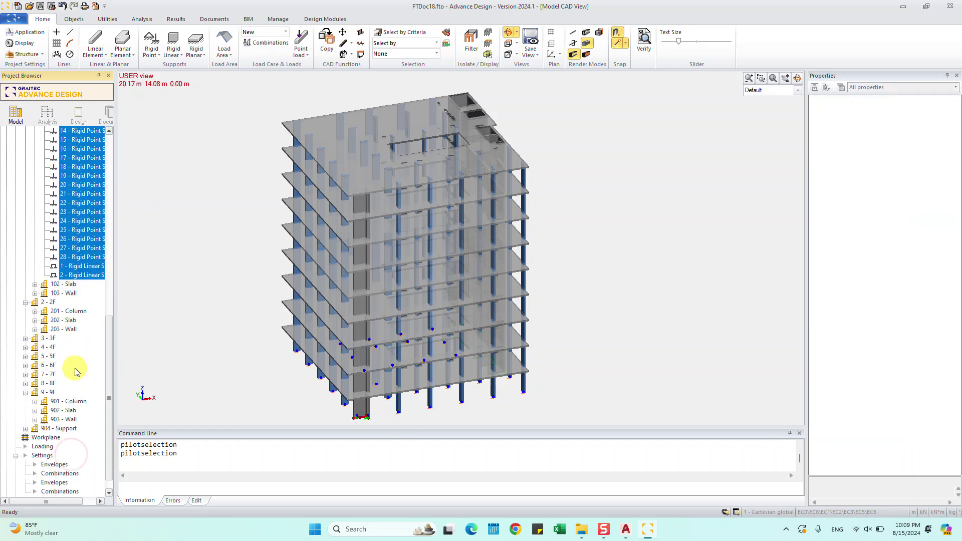
mouse_move(94, 399)
left_mouse_down()
mouse_move(75, 439)
mouse_move(70, 432)
left_mouse_up()
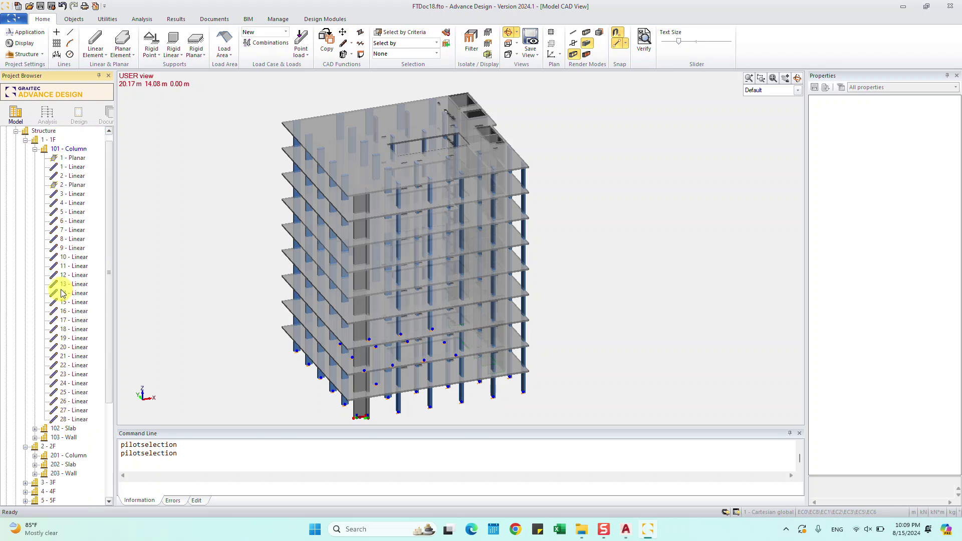
Collapse 101 - Column, 2F and 1F in the browser and re-centre the building
left_click(35, 158)
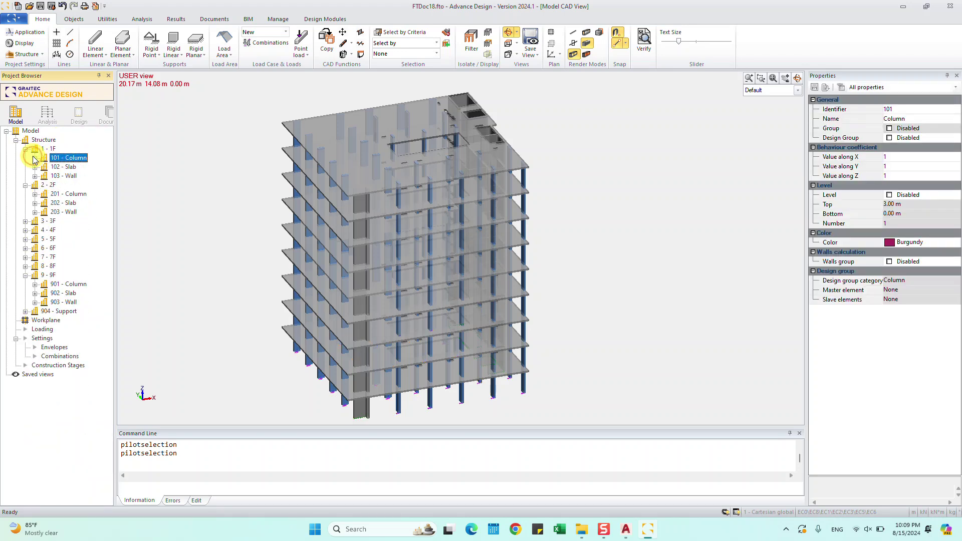
left_click(25, 185)
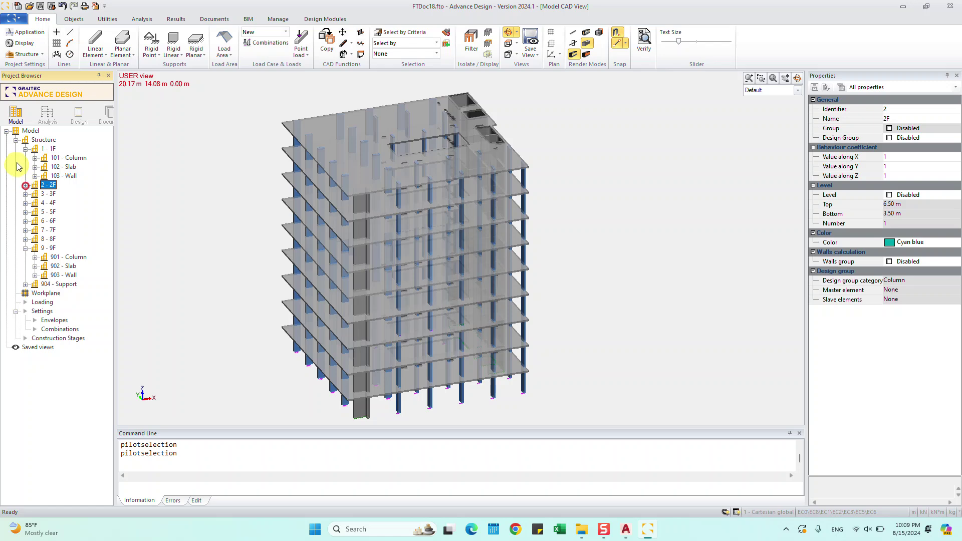
left_click(25, 149)
mouse_move(285, 210)
middle_mouse_down()
mouse_move(247, 208)
mouse_move(276, 233)
mouse_move(256, 239)
middle_mouse_up()
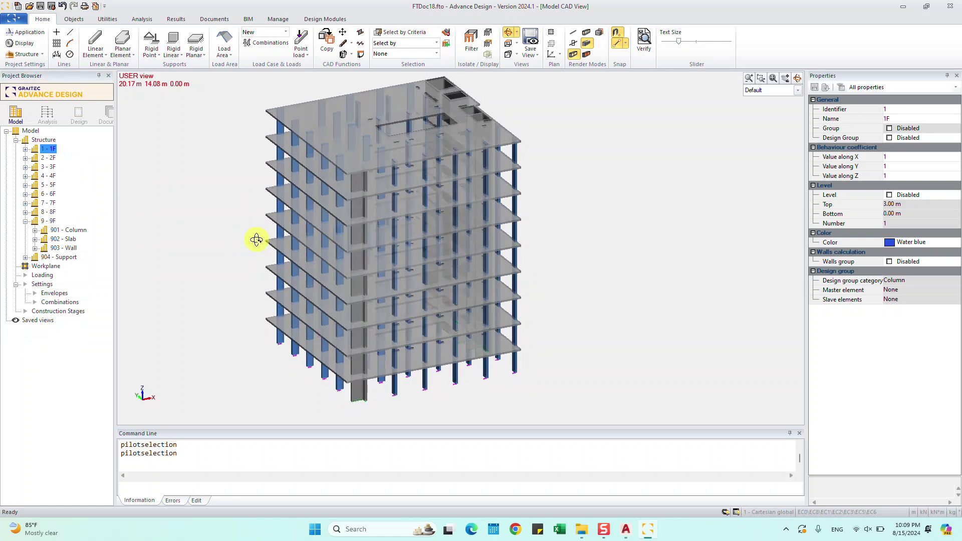